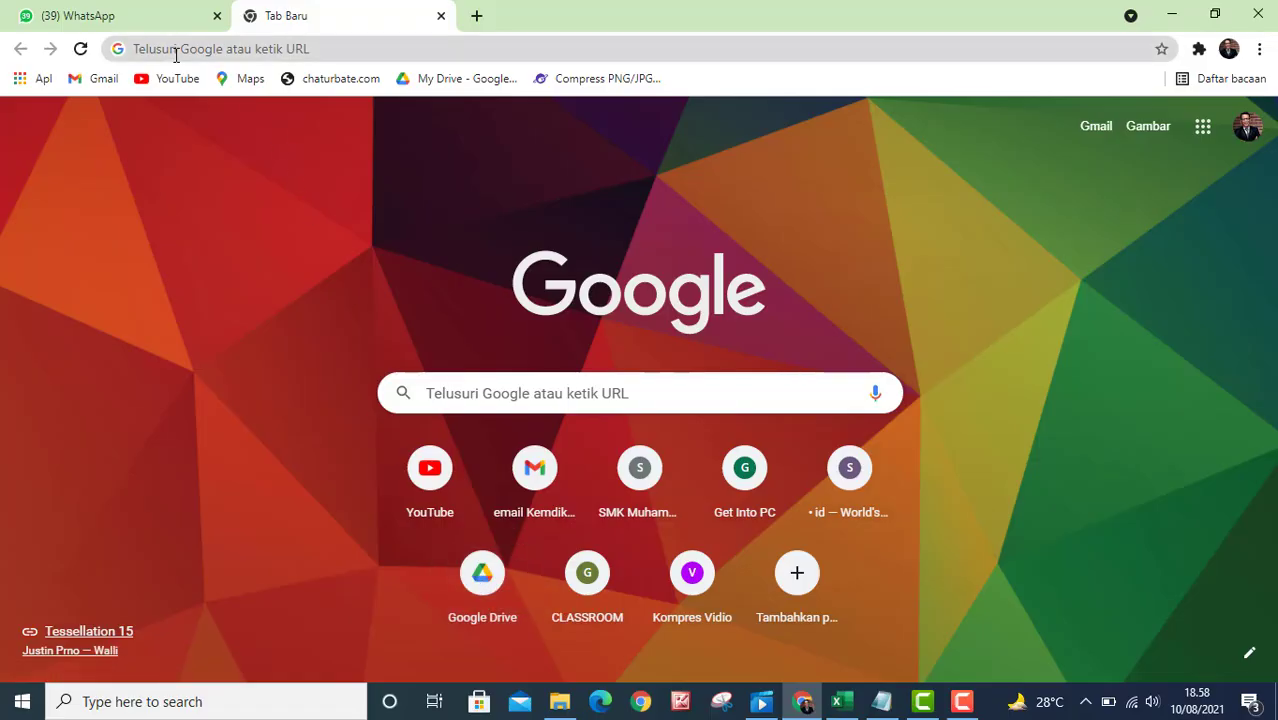
Open Google Drive and create a folder named "Absensi X TPL" in My Drive.
click(485, 590)
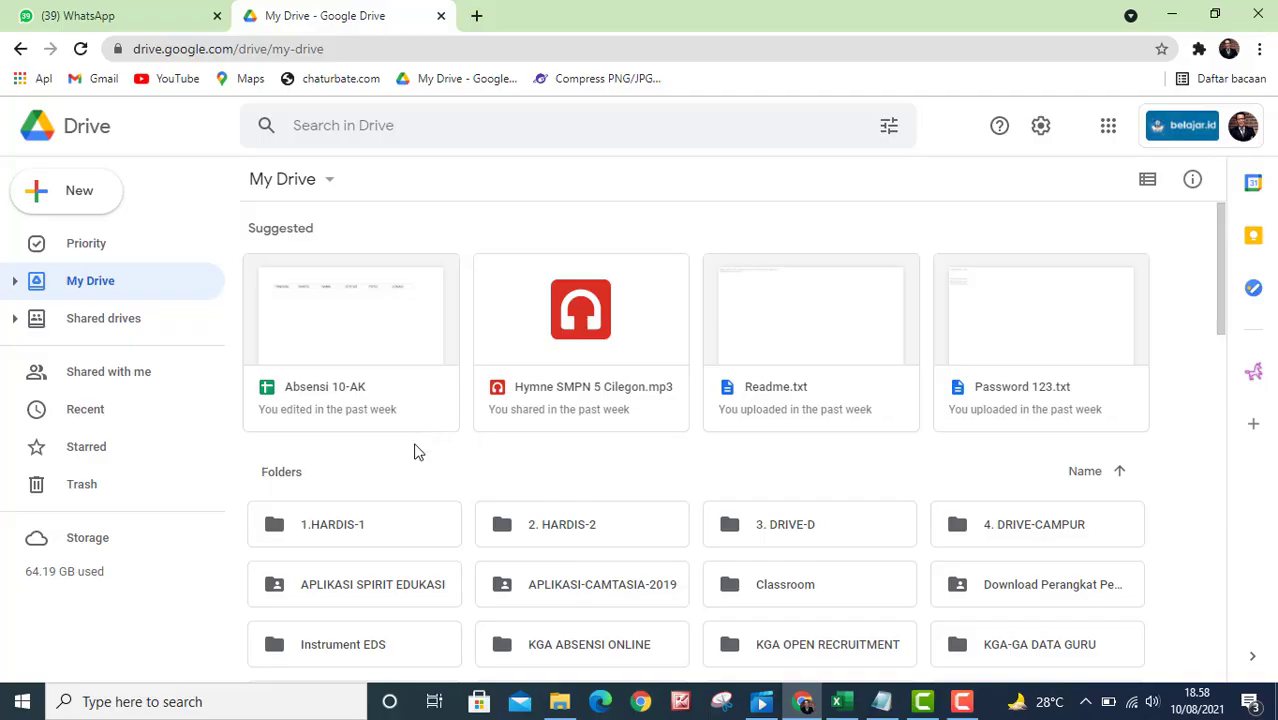
click(68, 201)
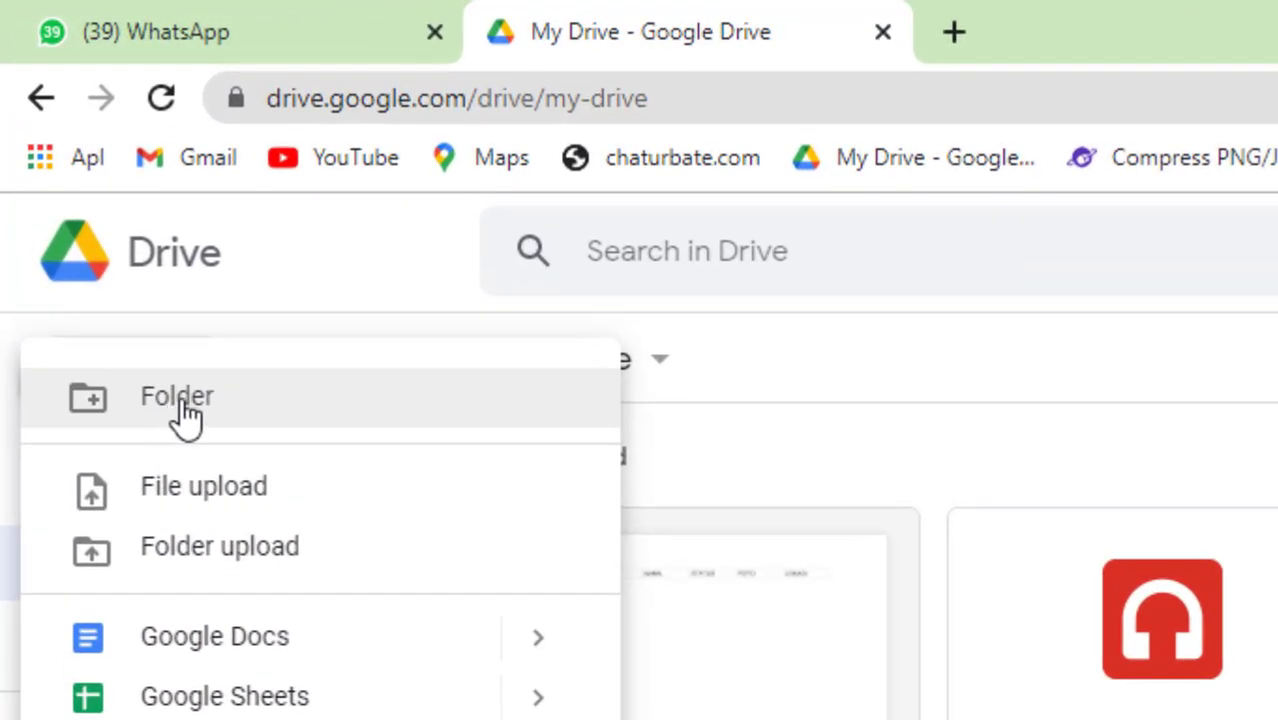
click(165, 420)
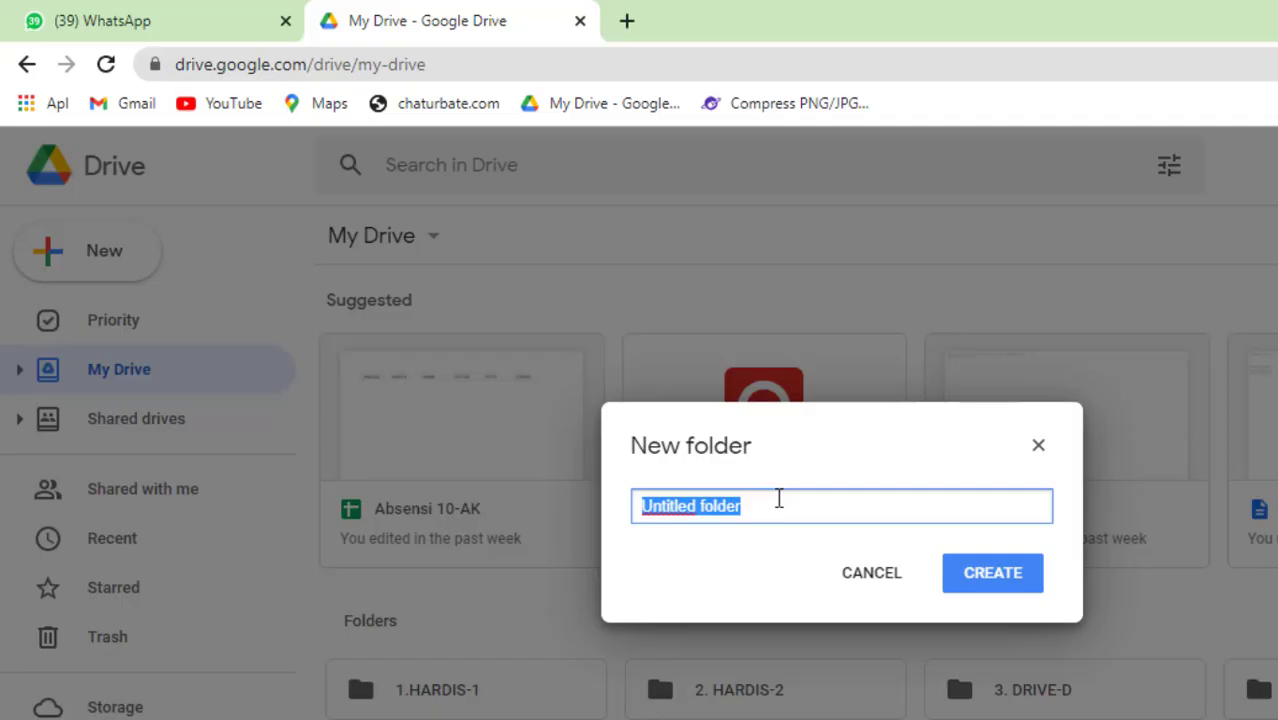
text(Absensi X TPL)
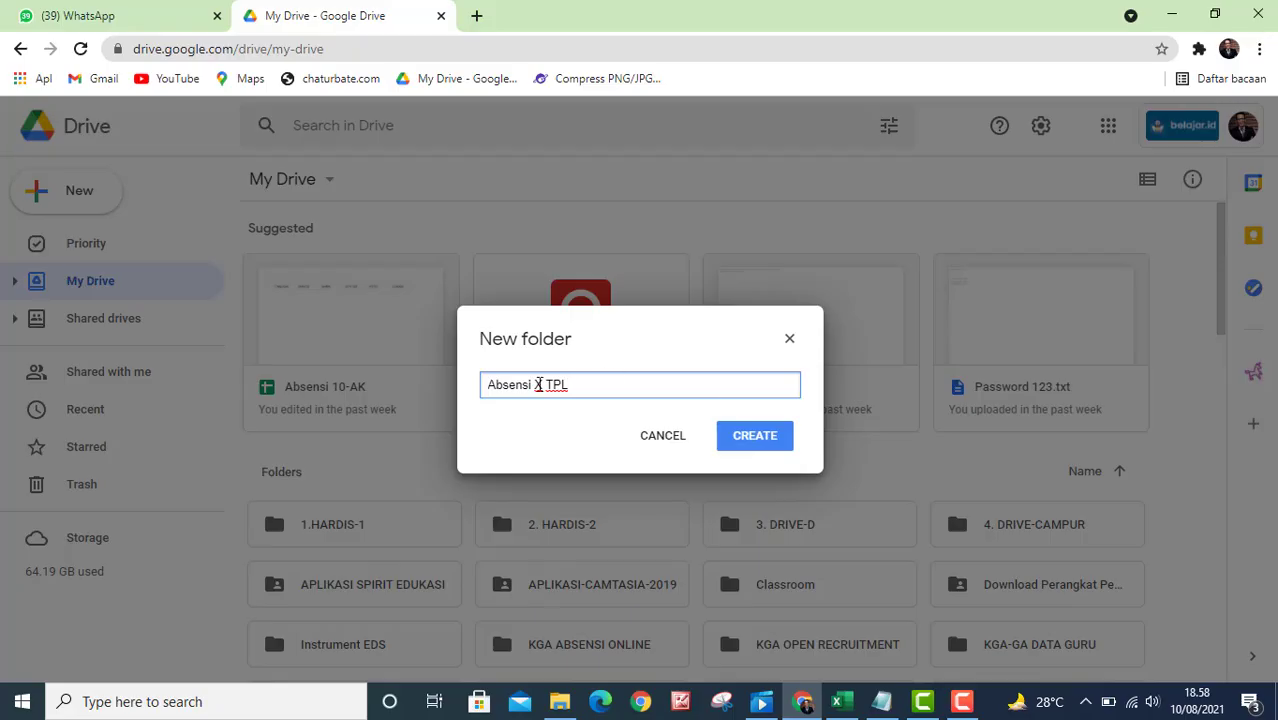
click(754, 441)
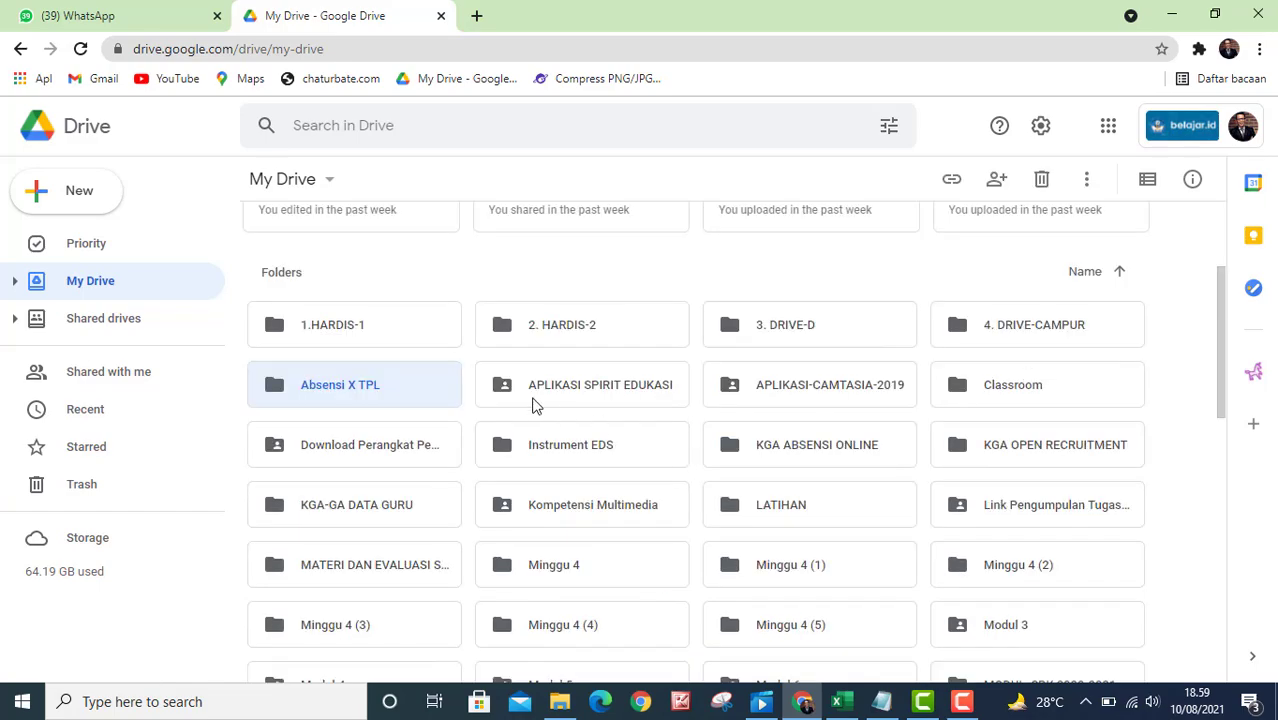
Open the Absensi X TPL folder and create a blank Google Form inside it.
double_click(341, 391)
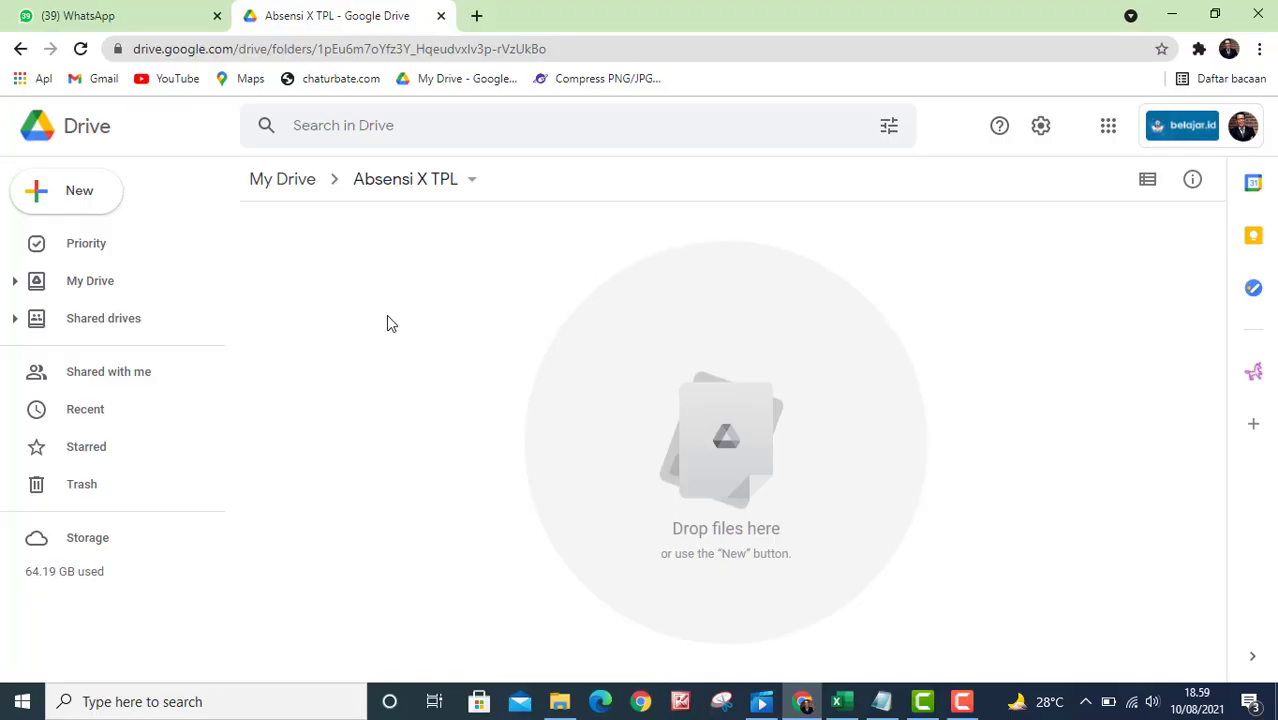
right_click(335, 285)
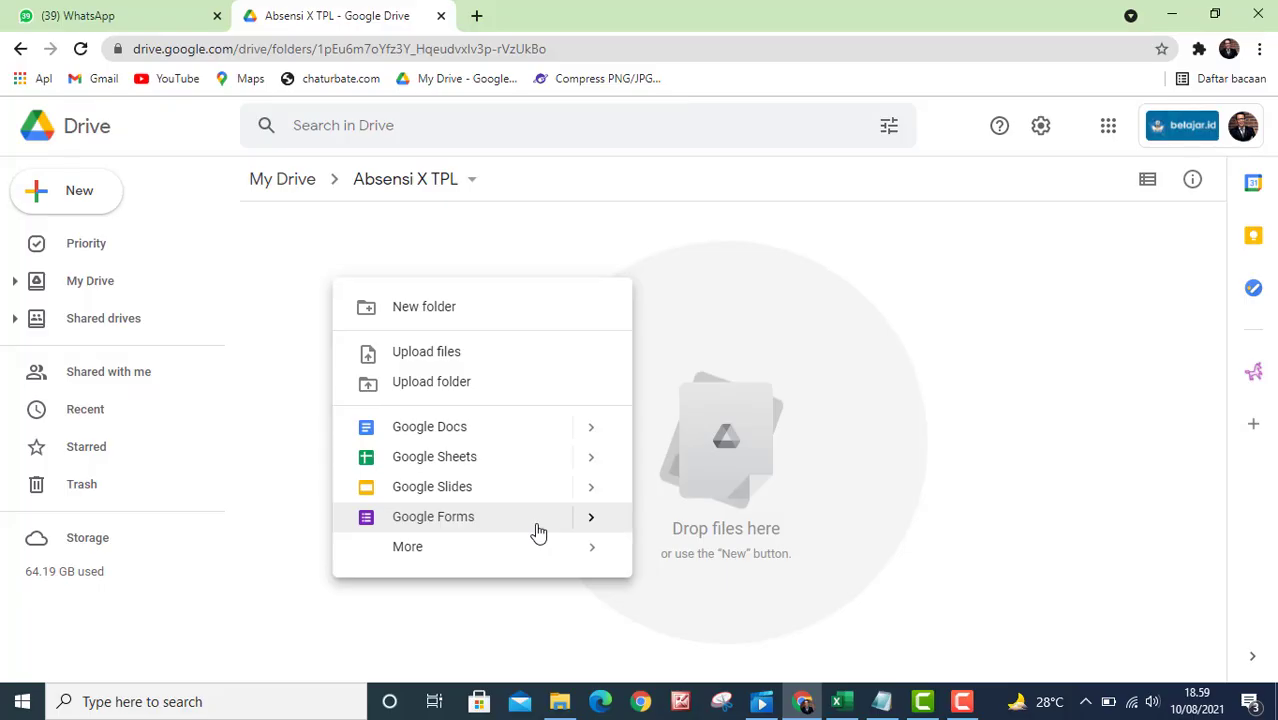
mouse_move(592, 527)
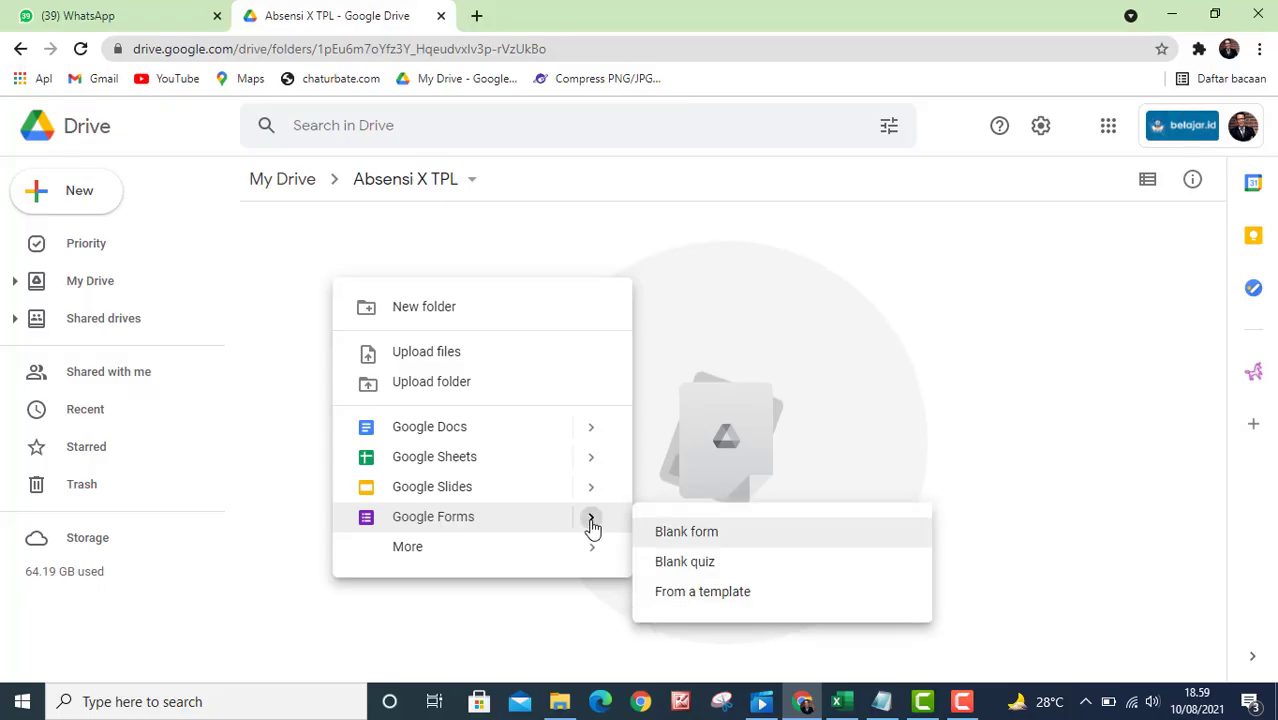
click(700, 535)
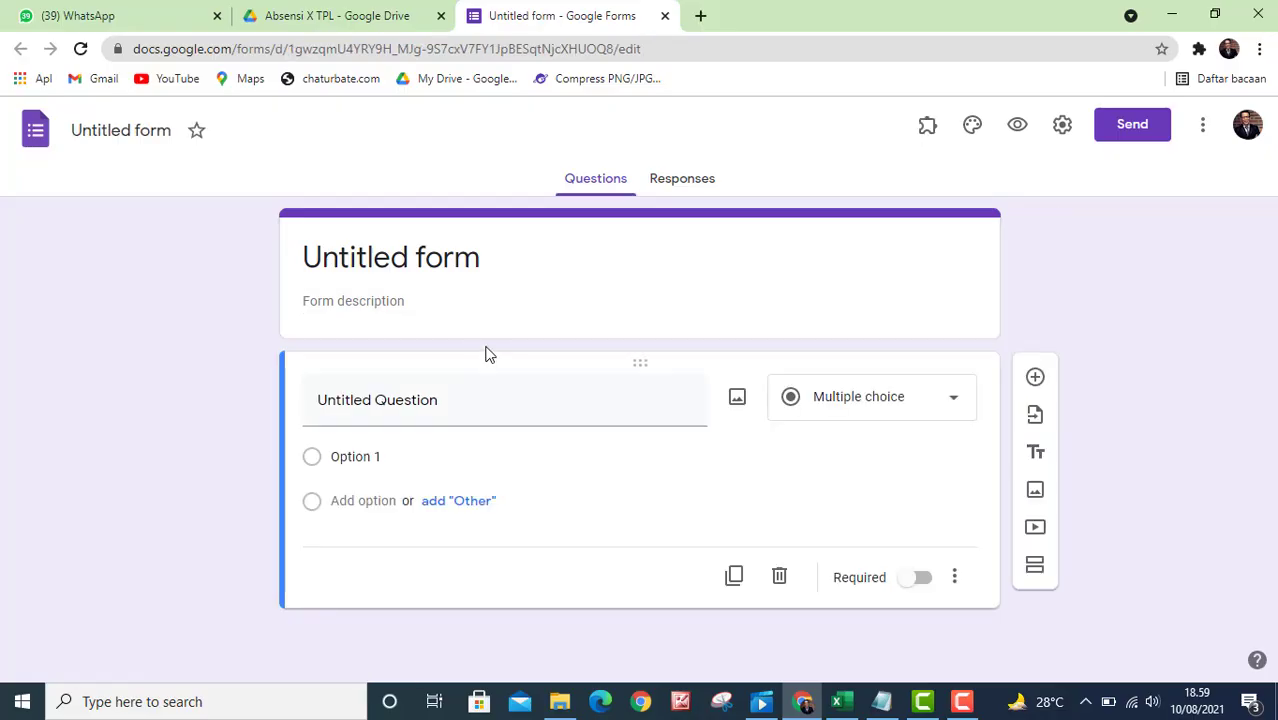
Rename the form file to "Absensi X TPL" and apply the same name as the form's title.
click(156, 130)
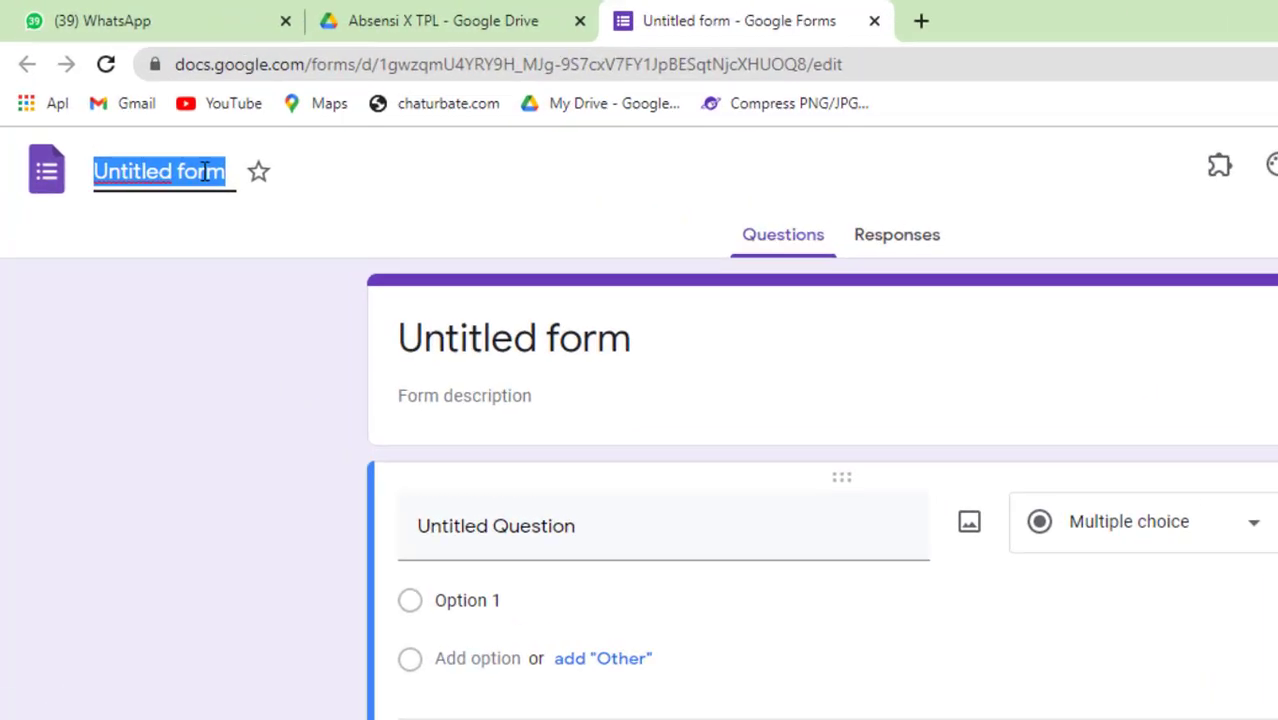
text(Absensi )
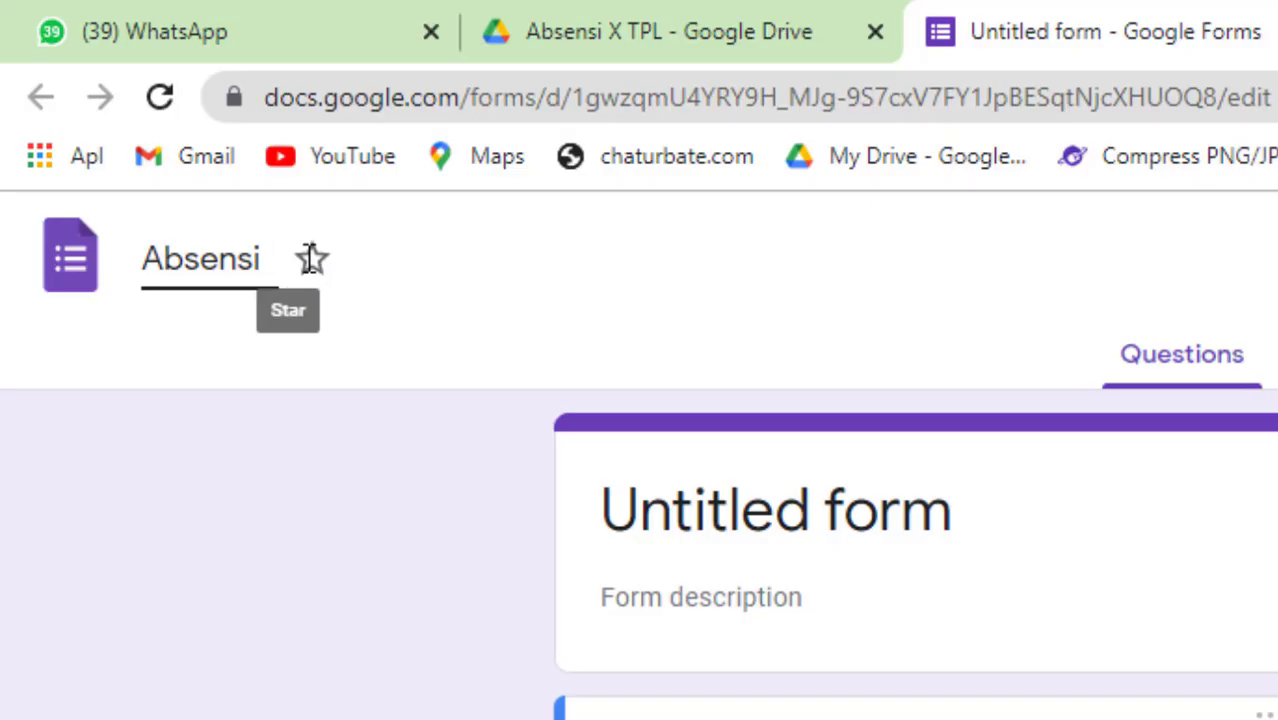
text(X)
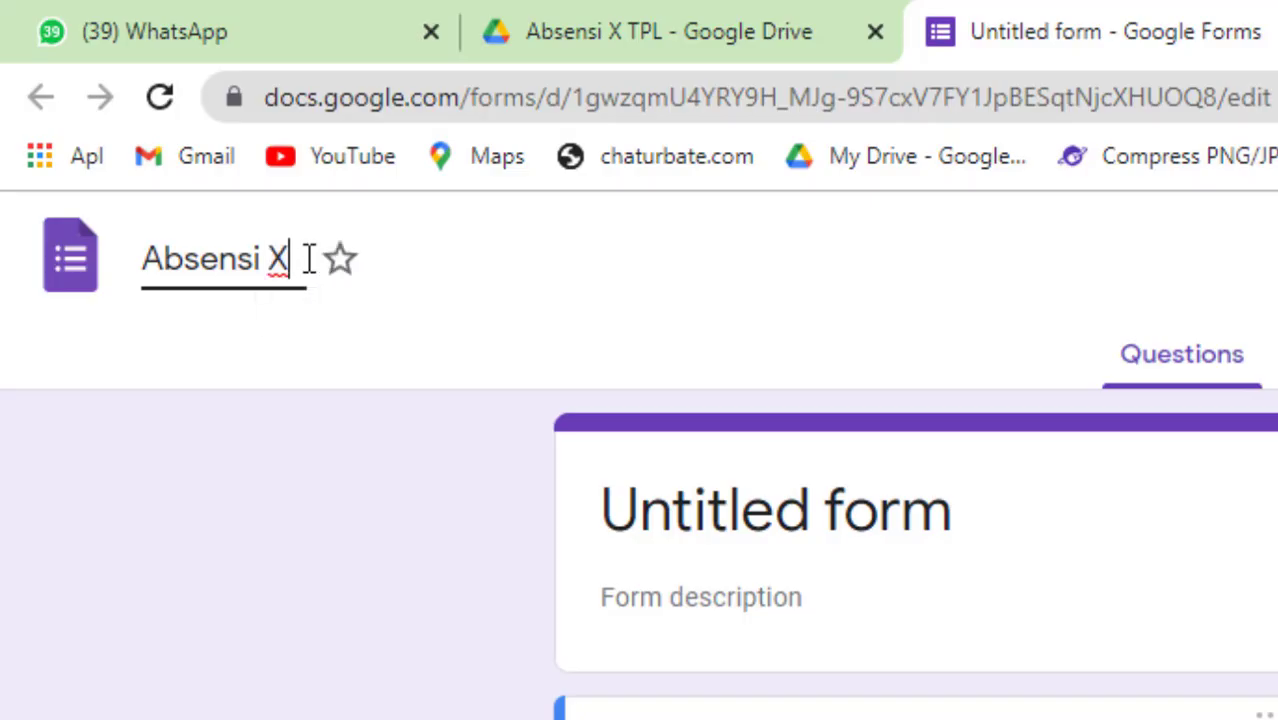
text( TPL)
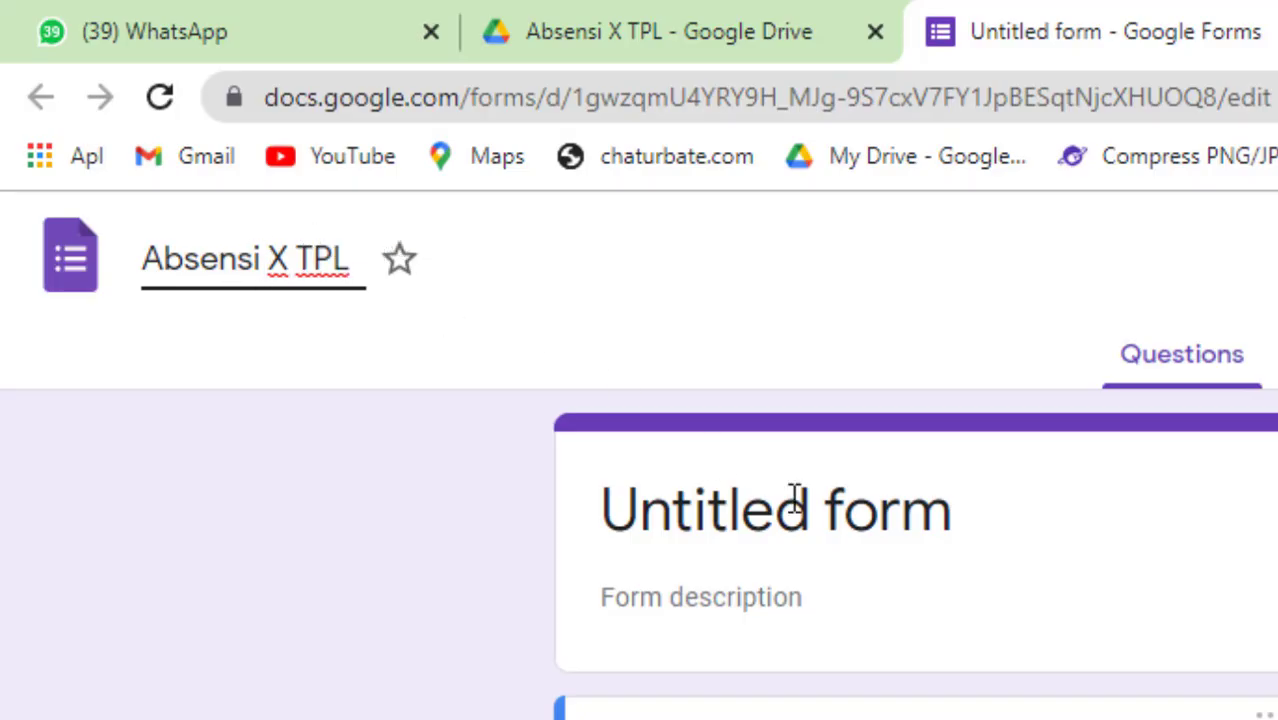
click(908, 512)
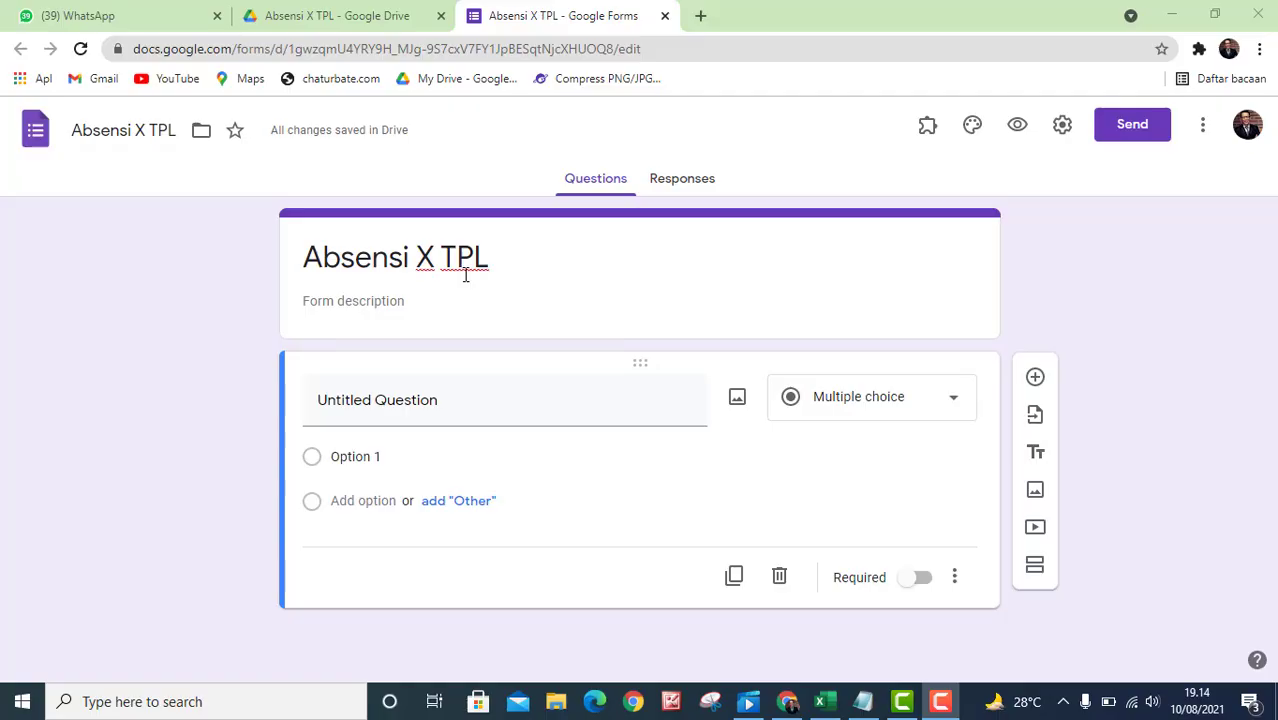
Replace the first question's text with "Tanggal" and set its answer type to Date.
click(443, 405)
key(BackSpace)
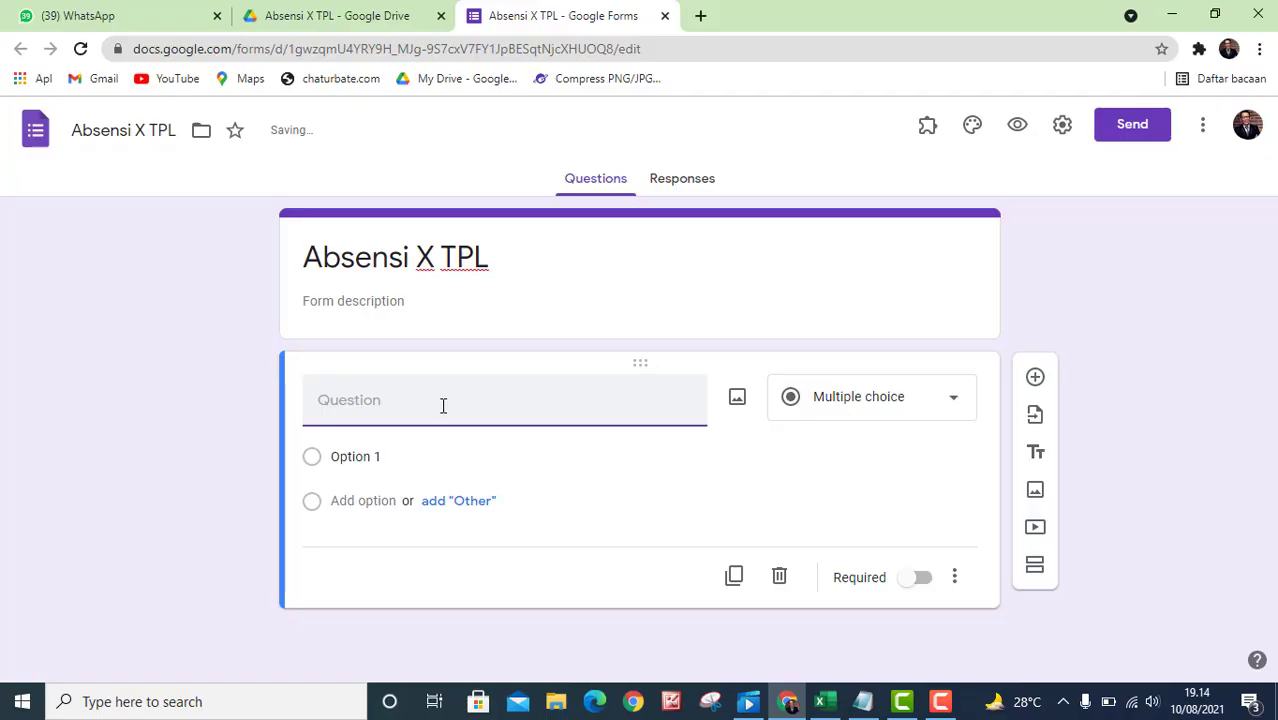
text(Tanggal)
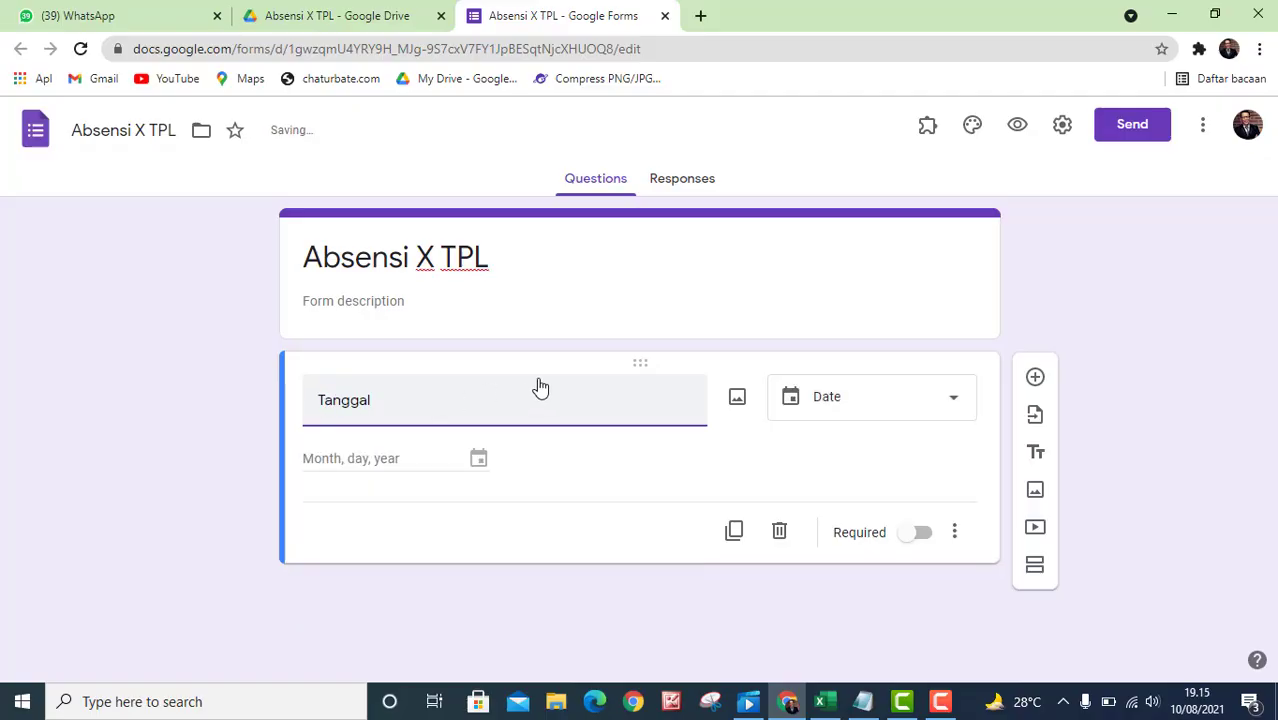
click(956, 406)
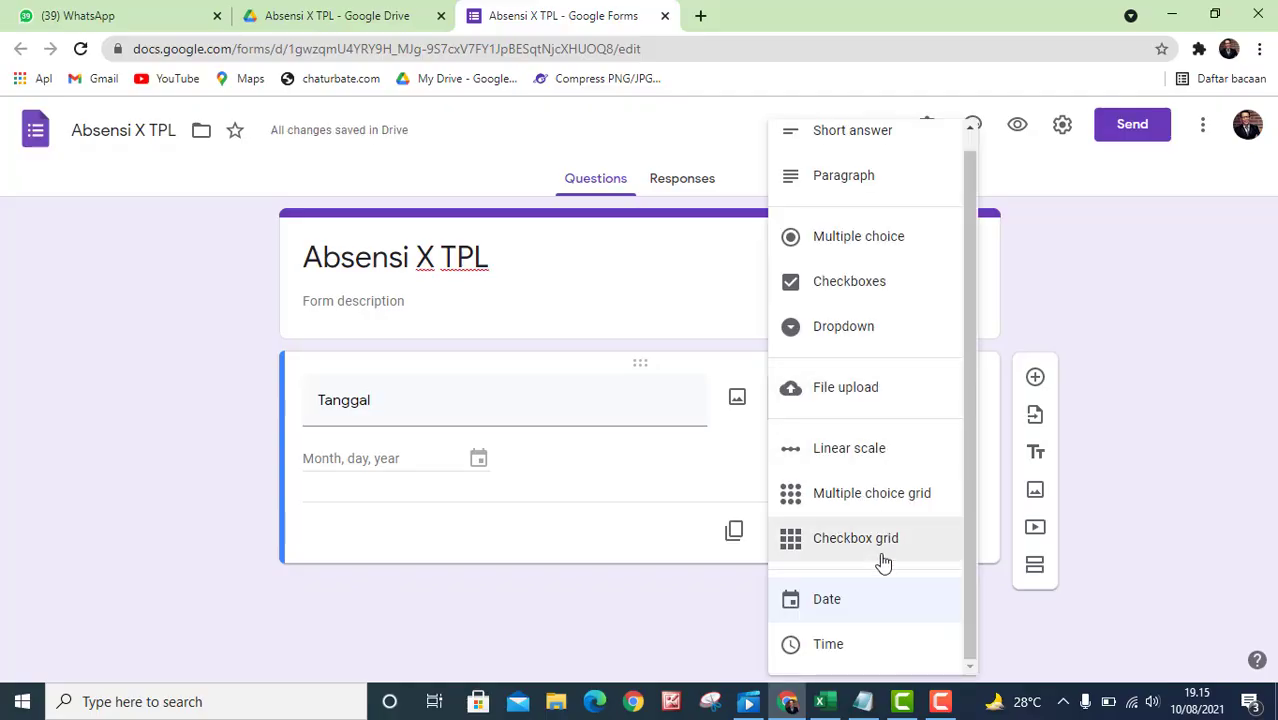
click(829, 605)
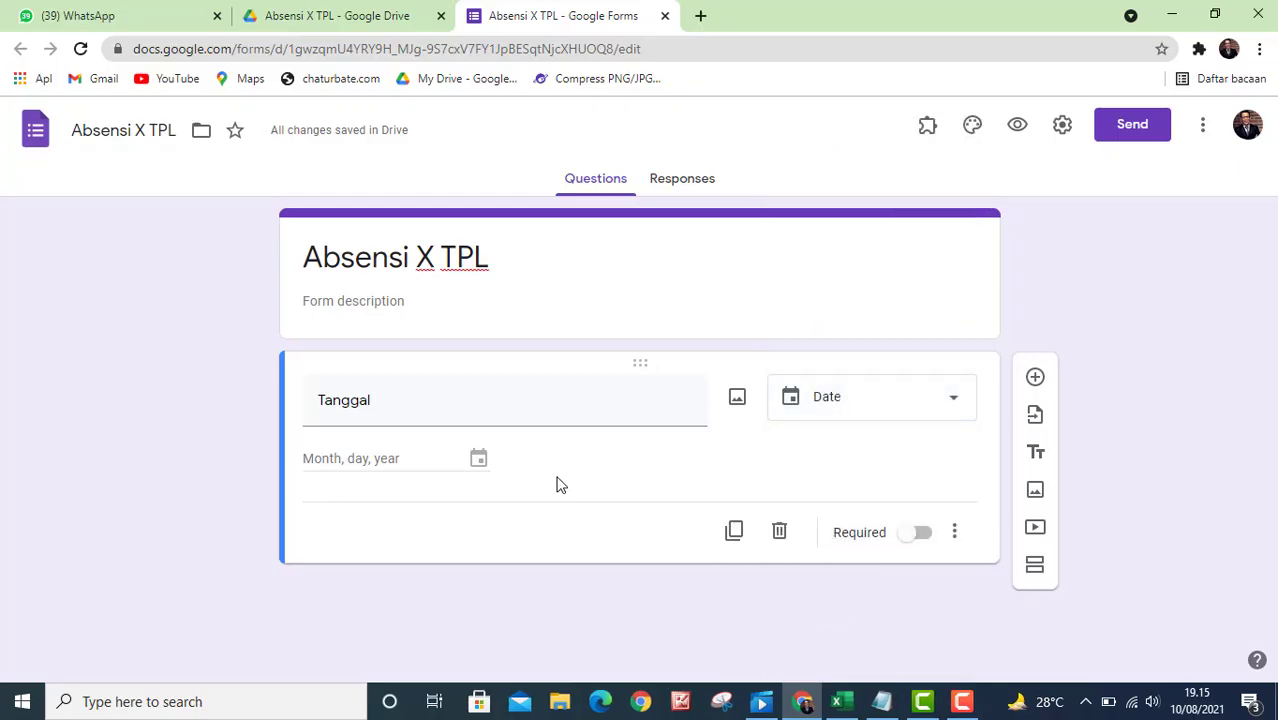
Add a second question titled "Nama Lengkap" and set its answer type to Multiple choice grid.
click(1035, 380)
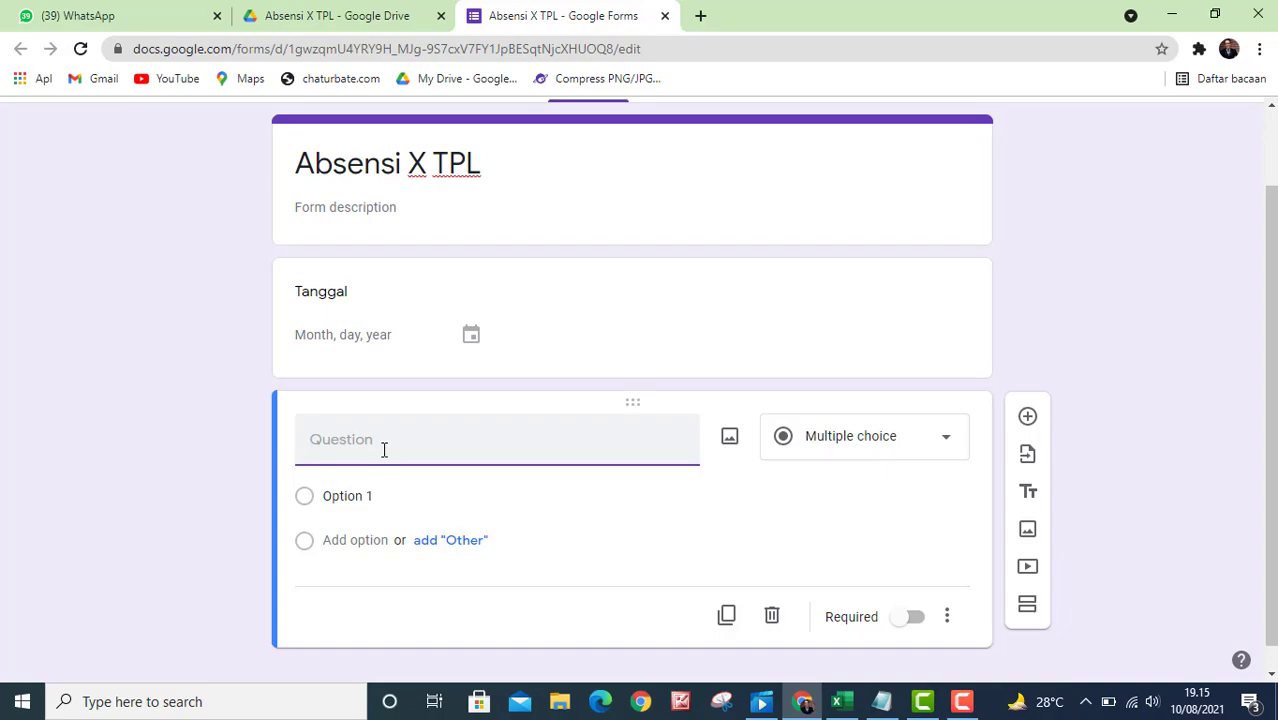
text(N)
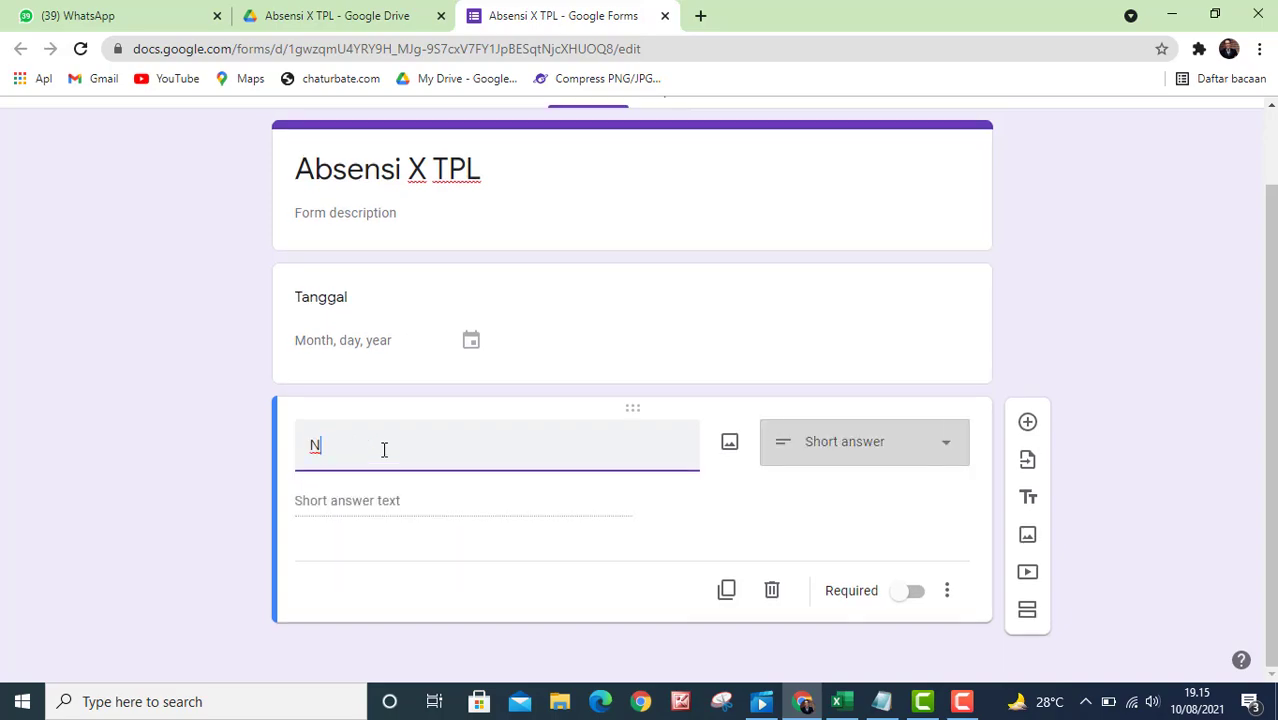
text(ama Lengkap)
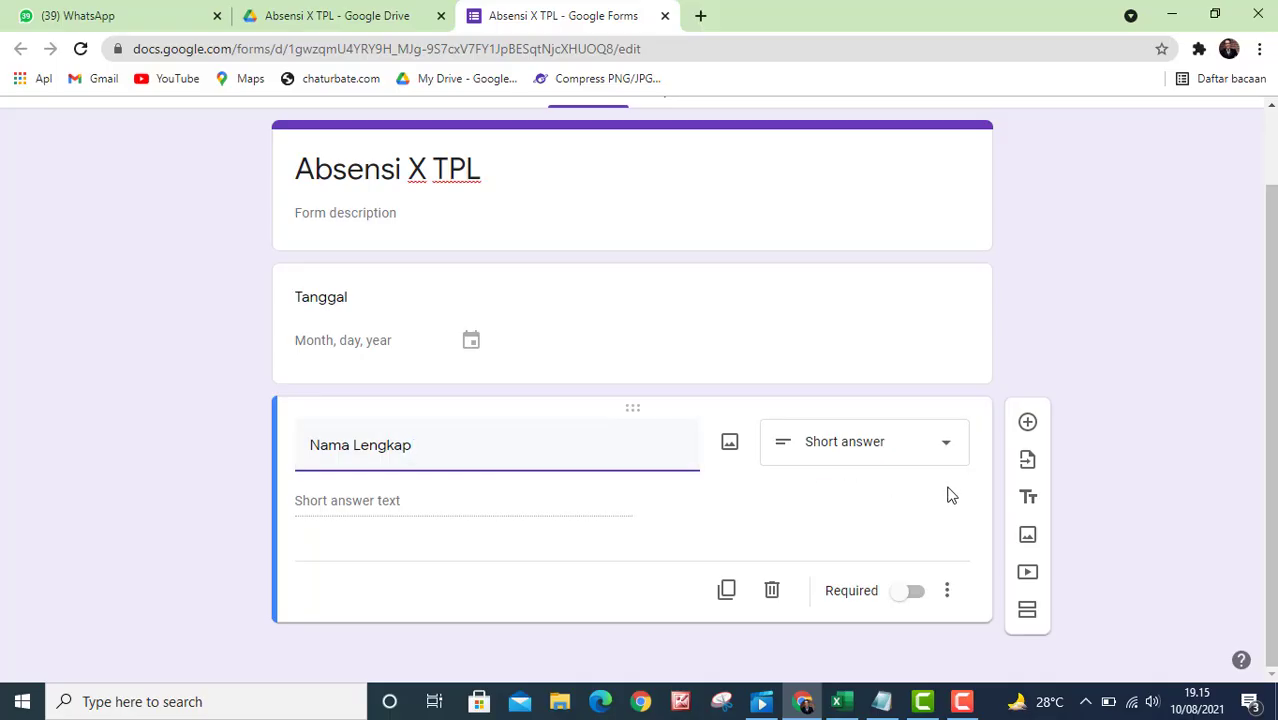
click(945, 451)
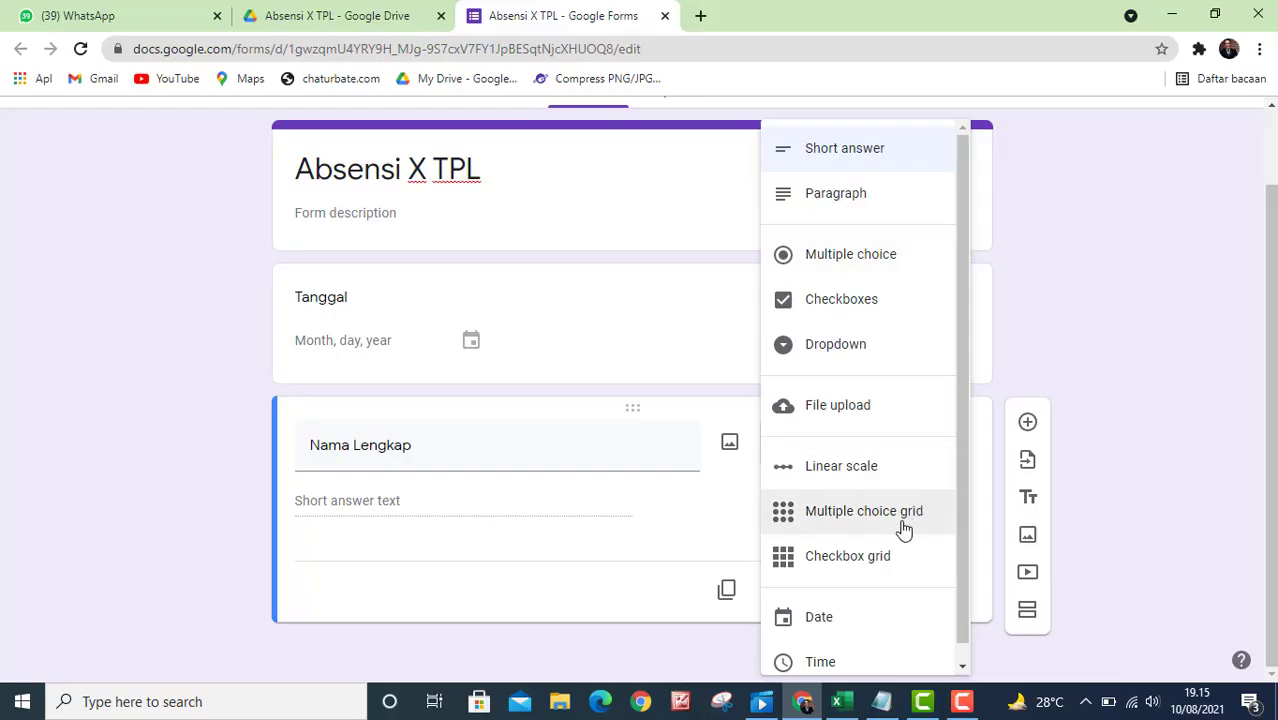
click(846, 520)
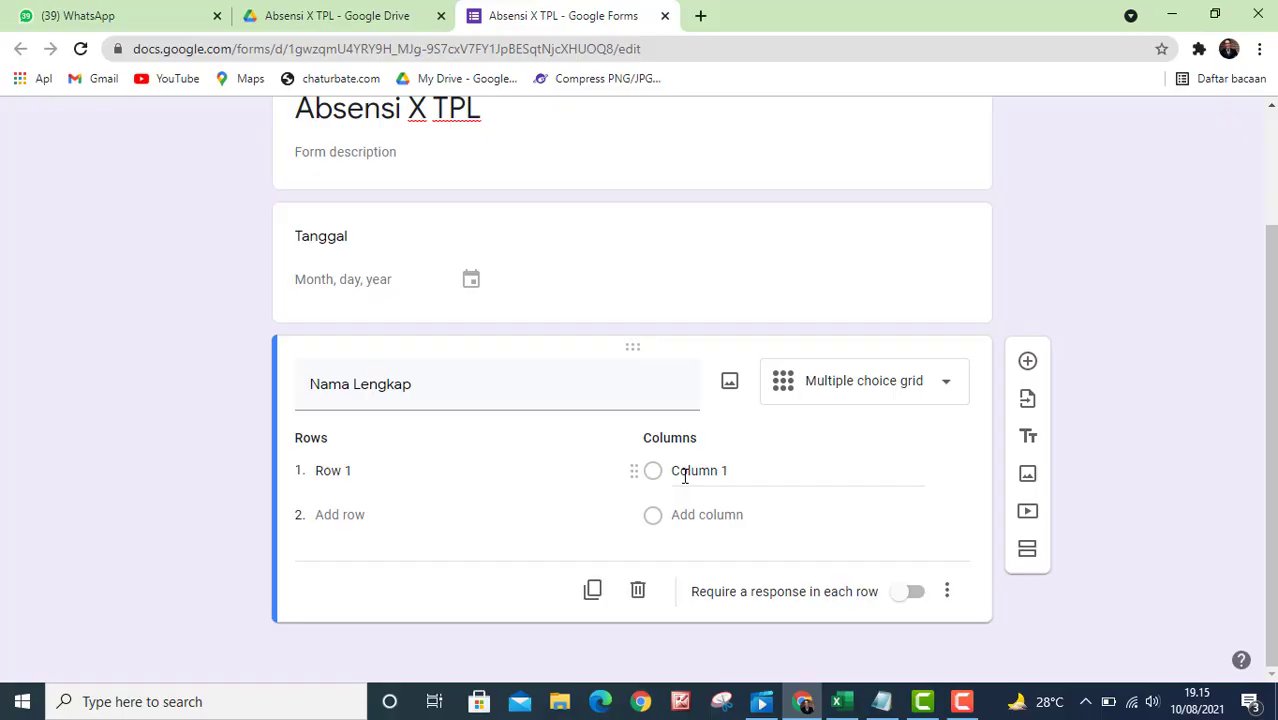
Switch to the Excel student data workbook and copy the class X TPL student names in D8:D22 of DATA SISWA KLS 10.
click(363, 478)
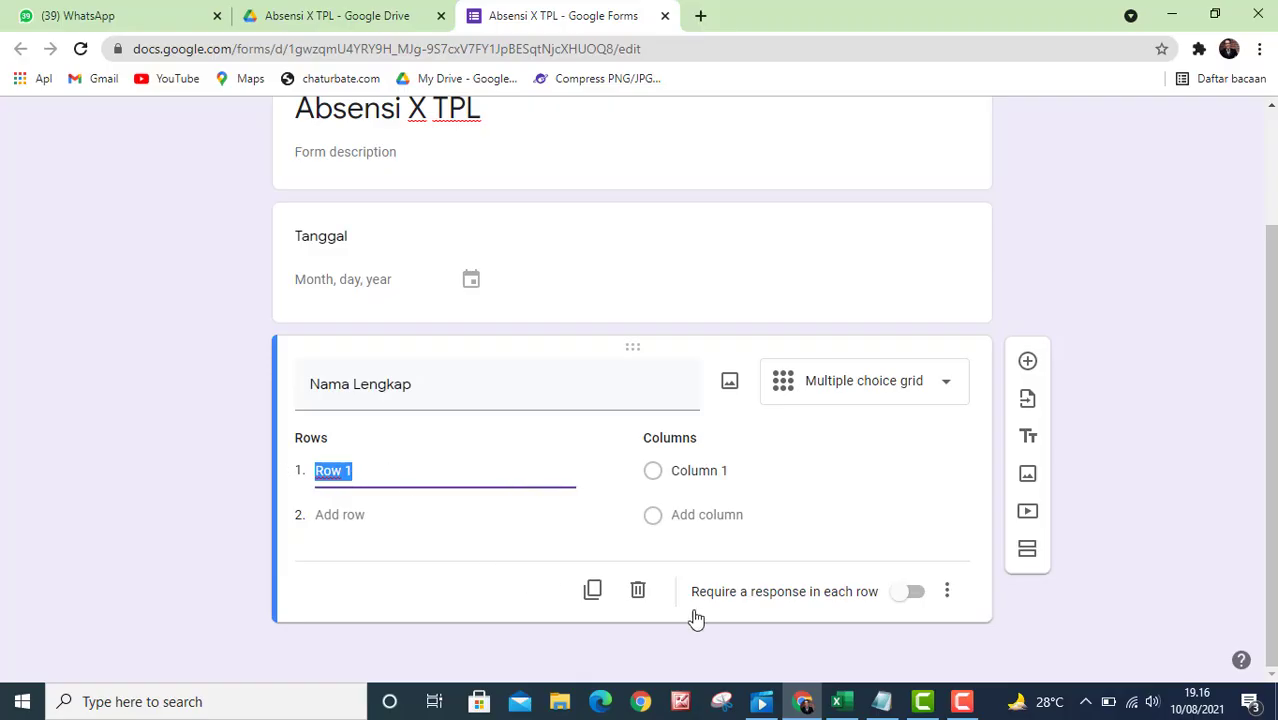
click(843, 710)
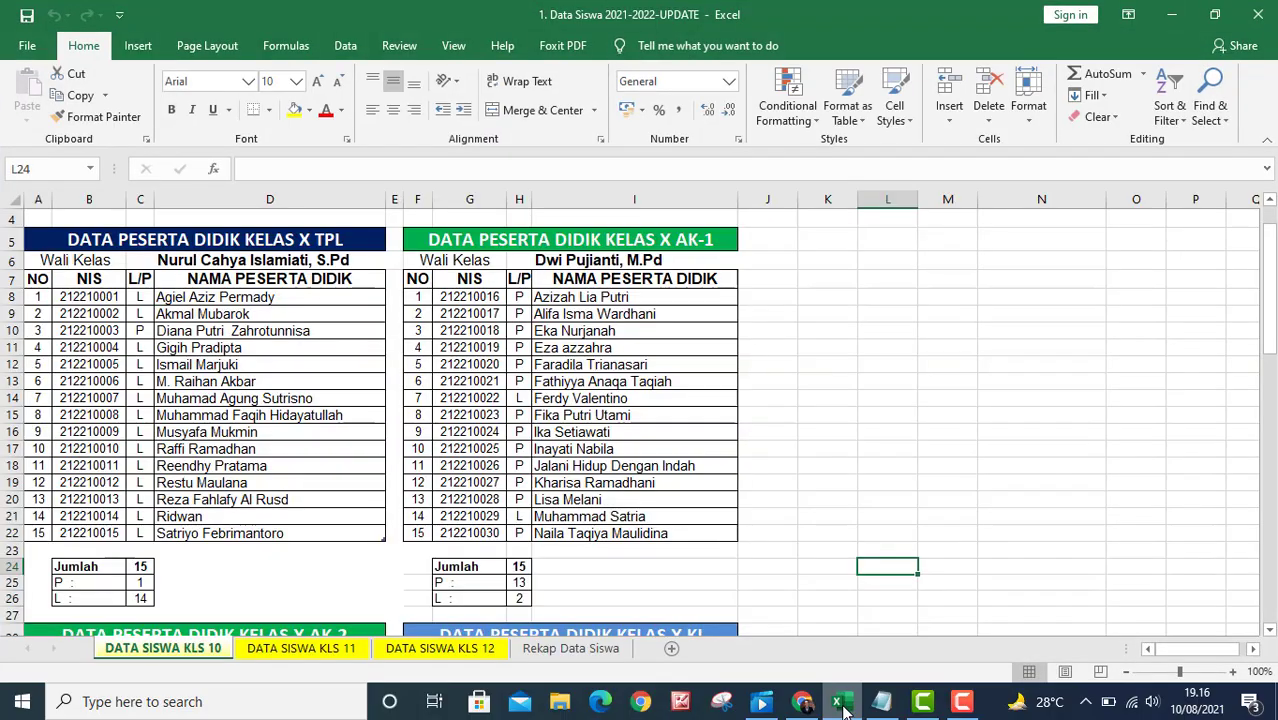
scroll(203, 345, up, 1)
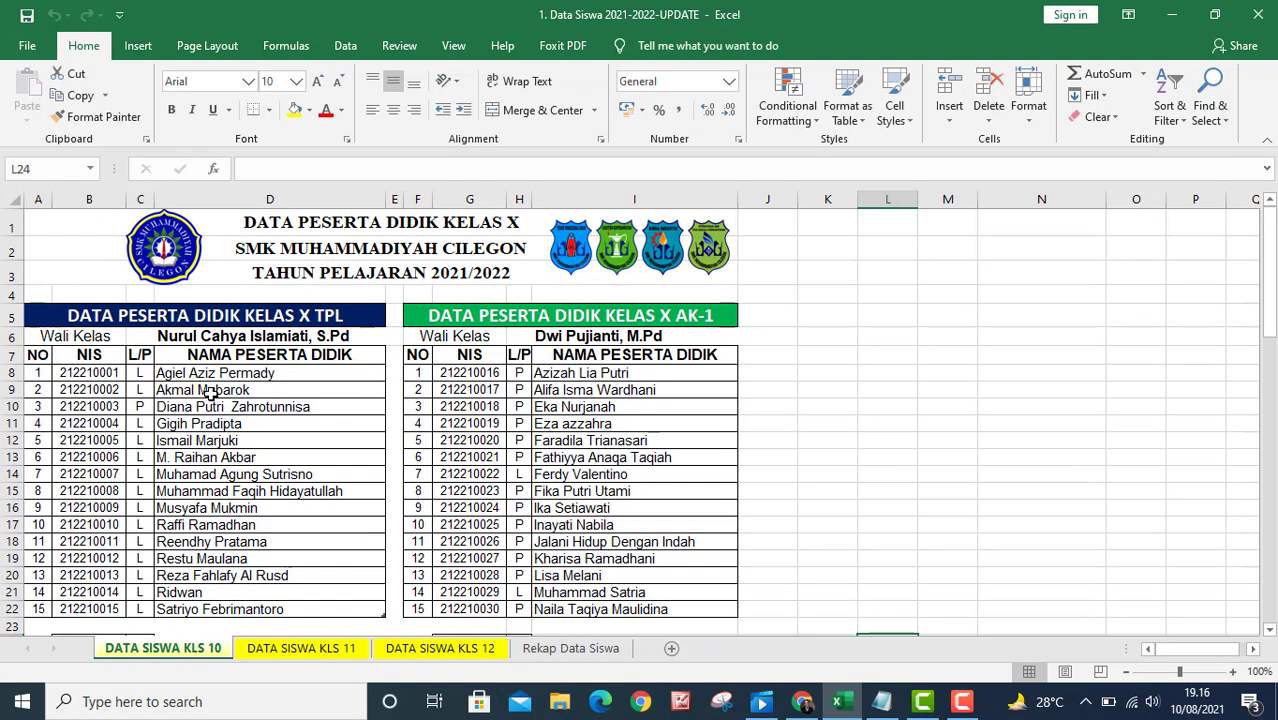
click(210, 373)
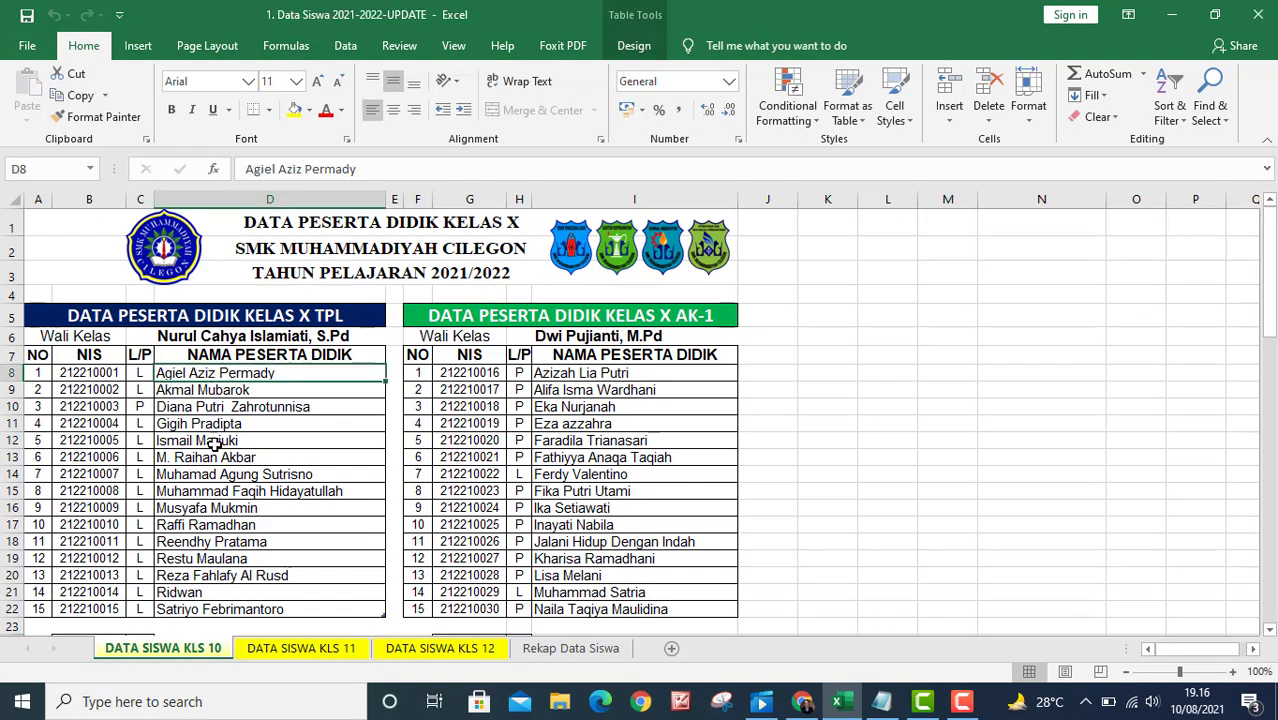
shift+click(228, 610)
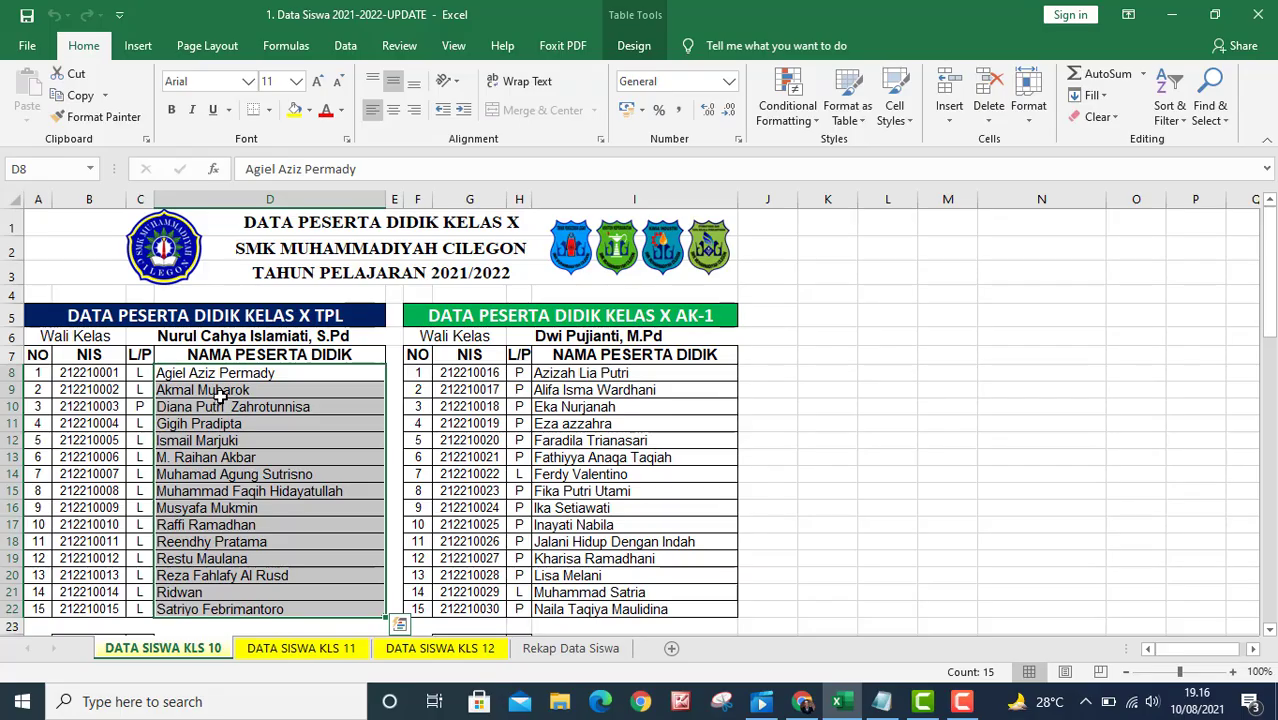
right_click(219, 396)
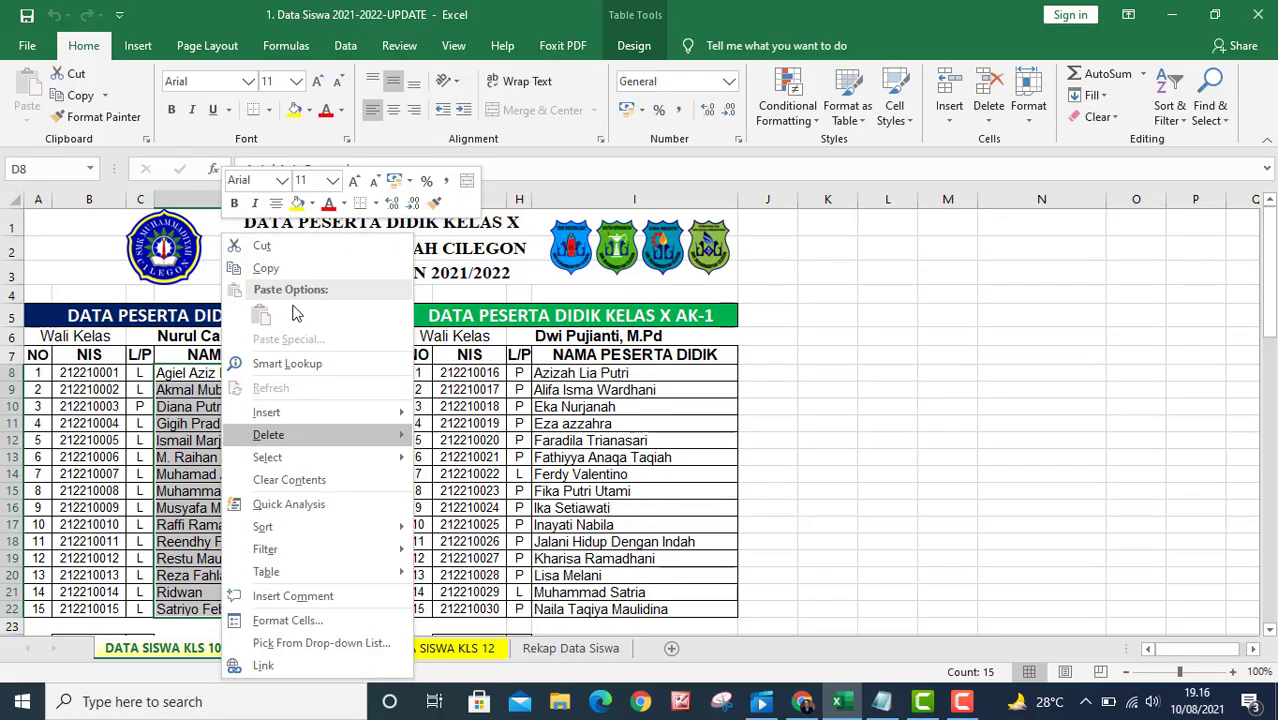
click(287, 266)
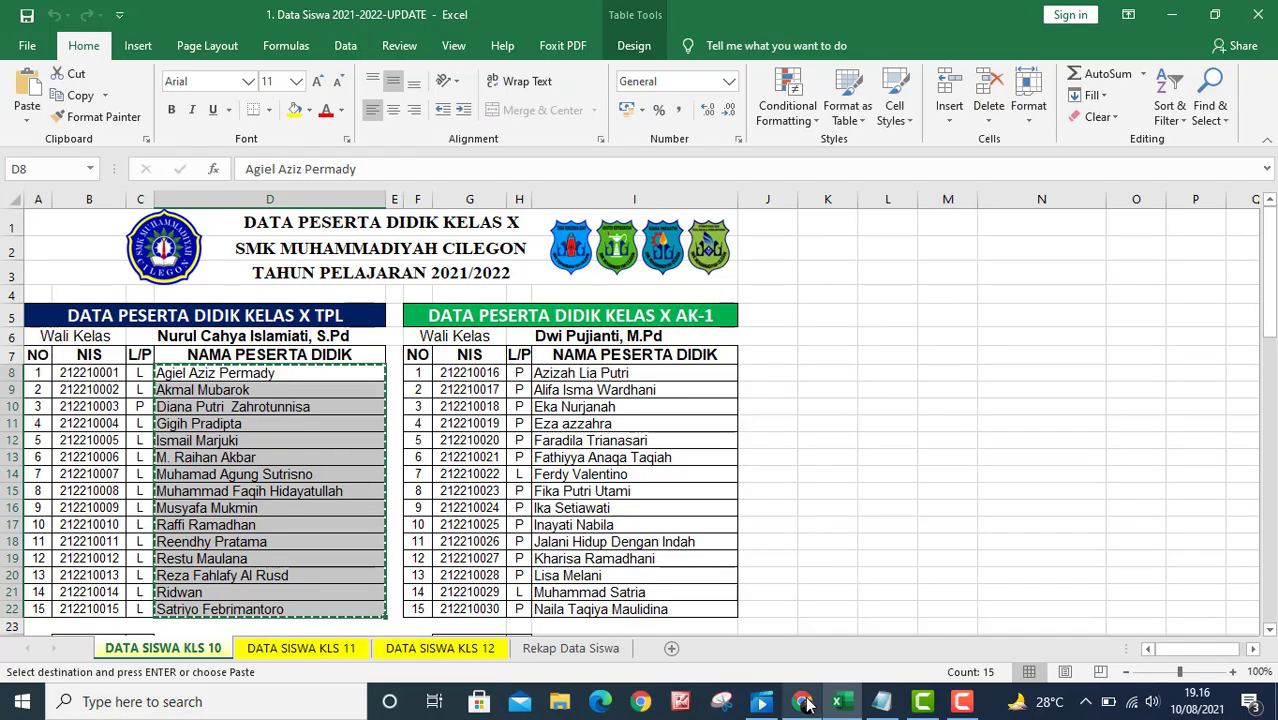
Switch back to the form in Chrome and replace the Nama Lengkap grid's Row 1 label with the copied student names as rows.
click(806, 703)
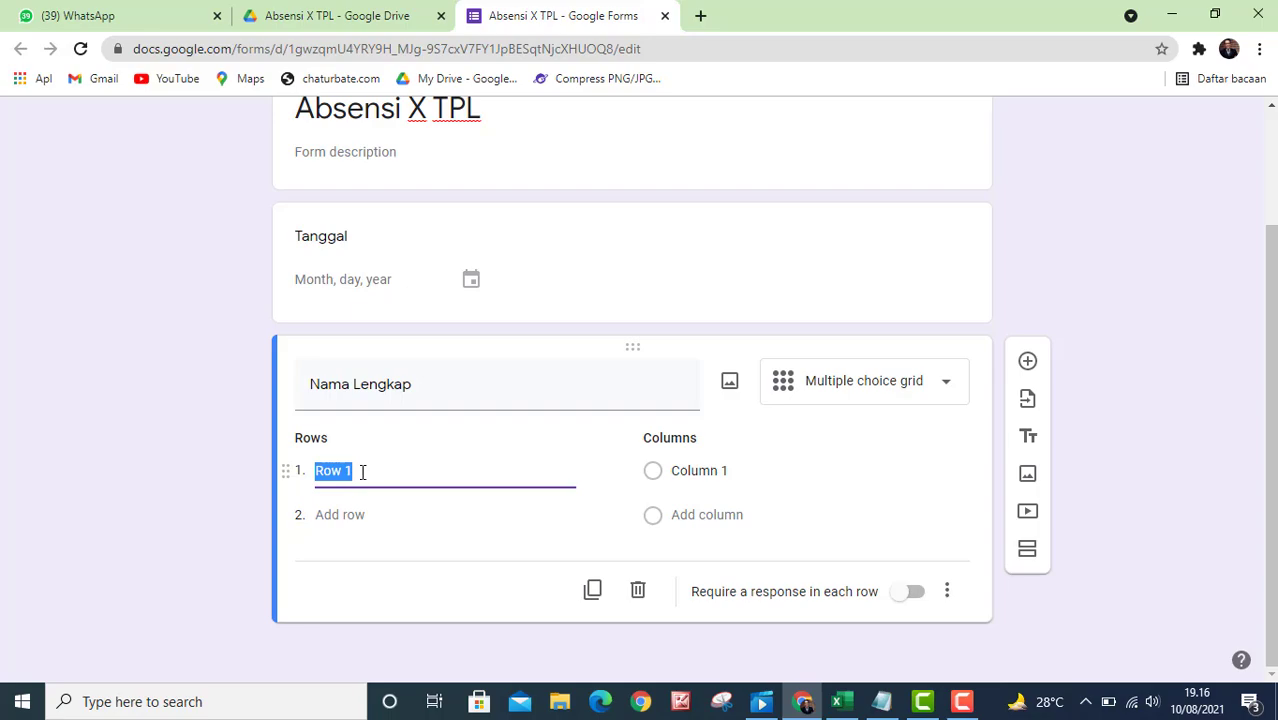
key(BackSpace)
right_click(319, 474)
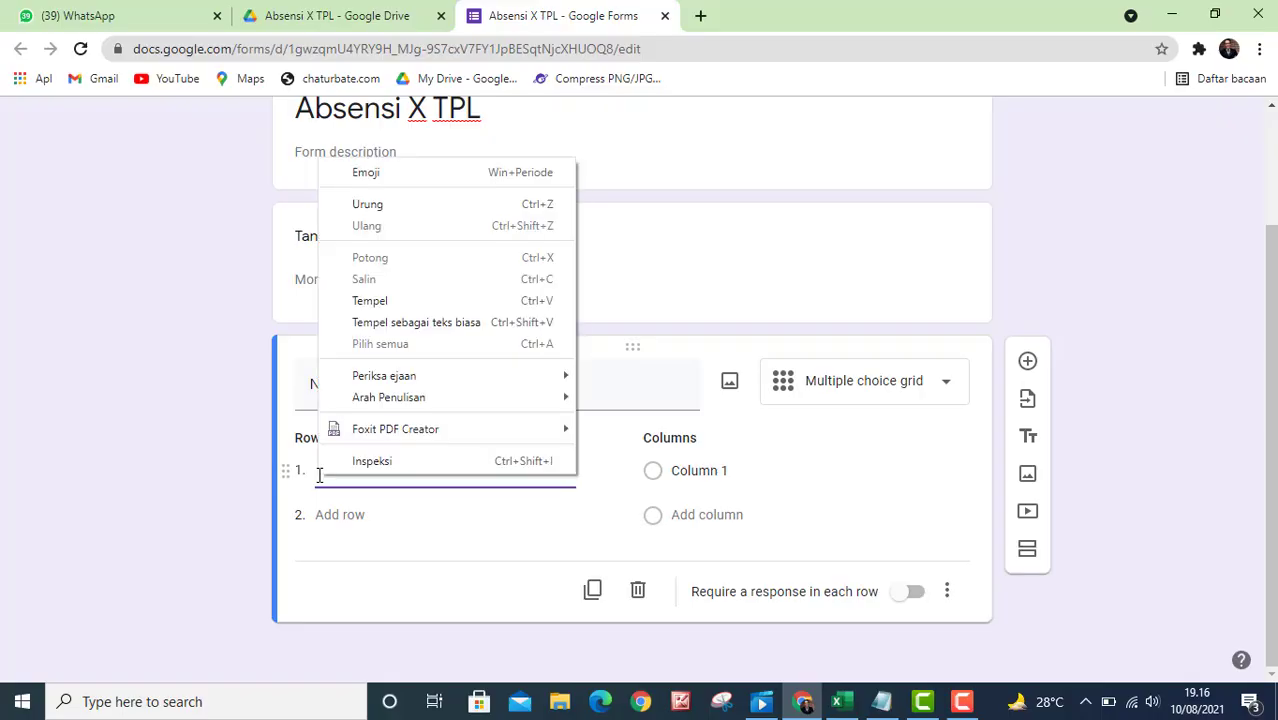
click(369, 304)
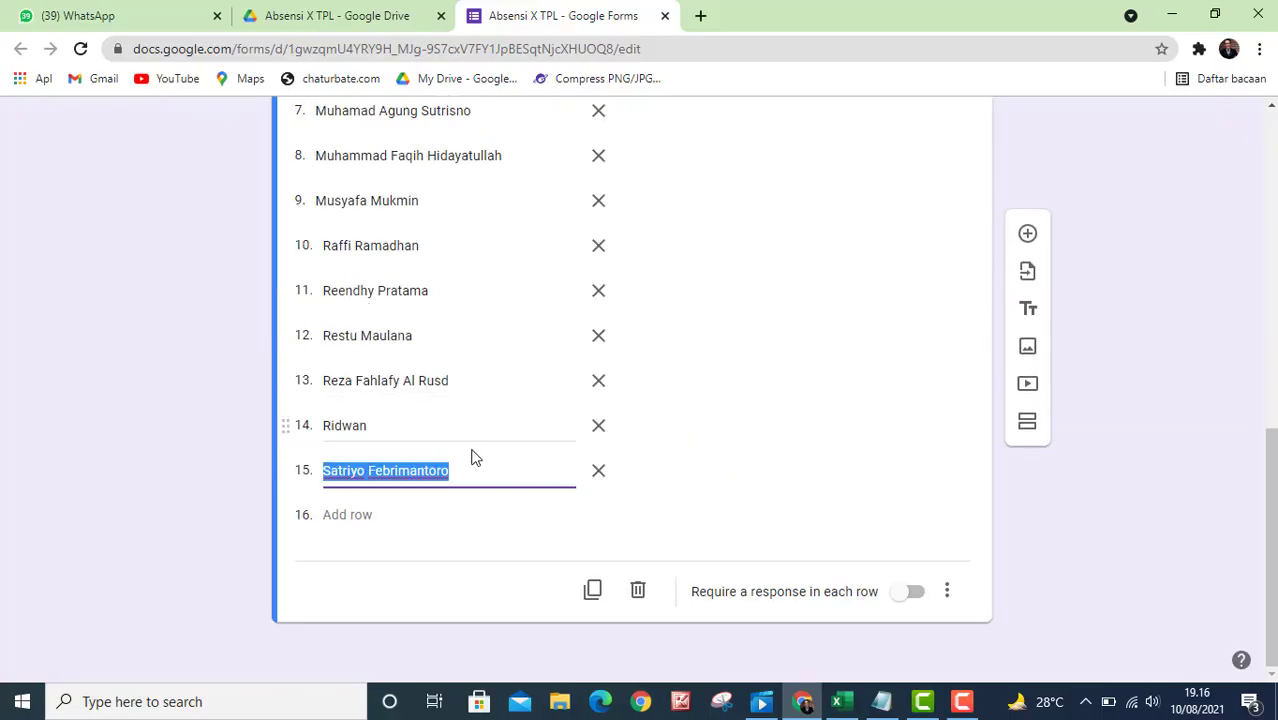
scroll(422, 510, up, 5)
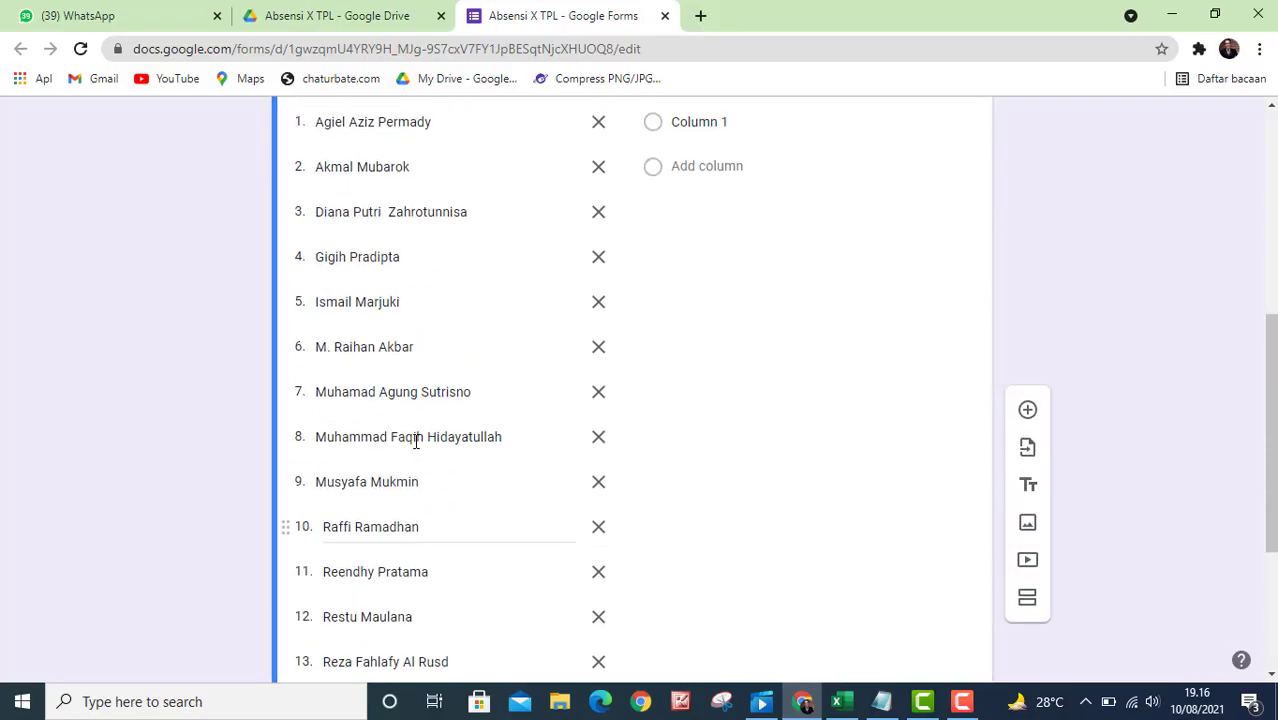
scroll(414, 432, up, 2)
scroll(422, 490, down, 2)
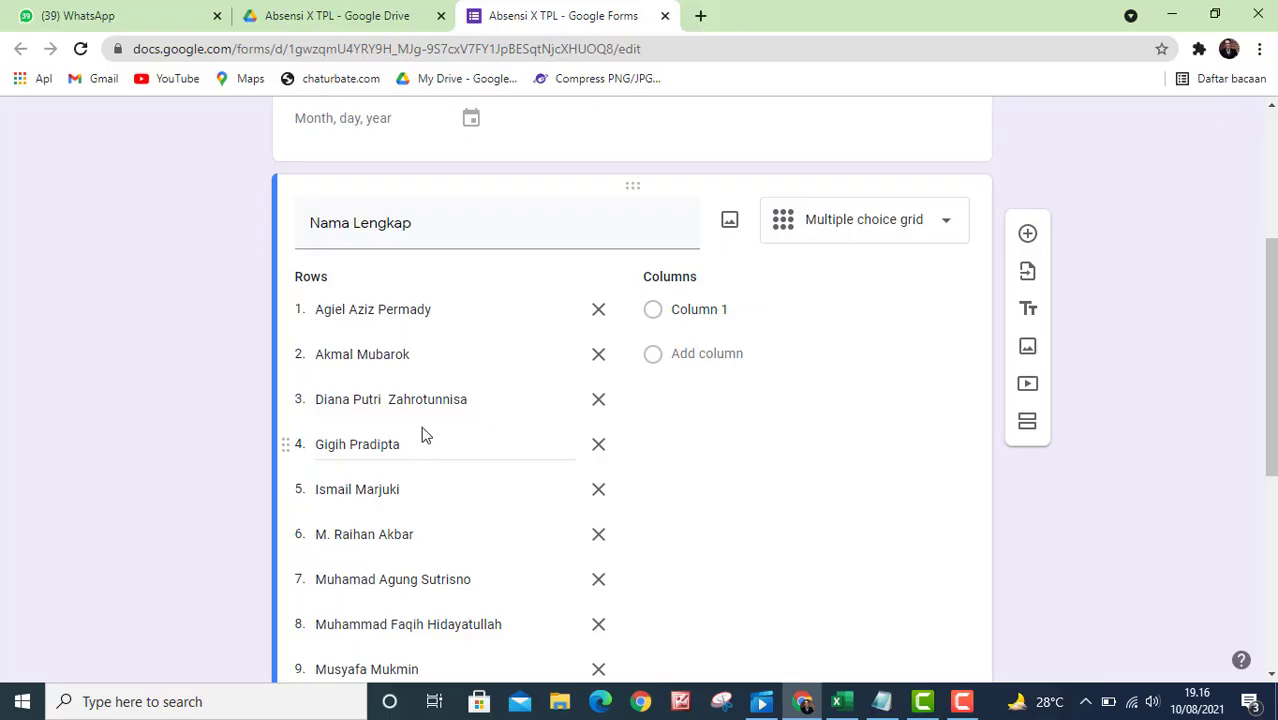
Give the Nama Lengkap grid four columns: Hadir, Sakit, Izin and Alpa.
click(713, 313)
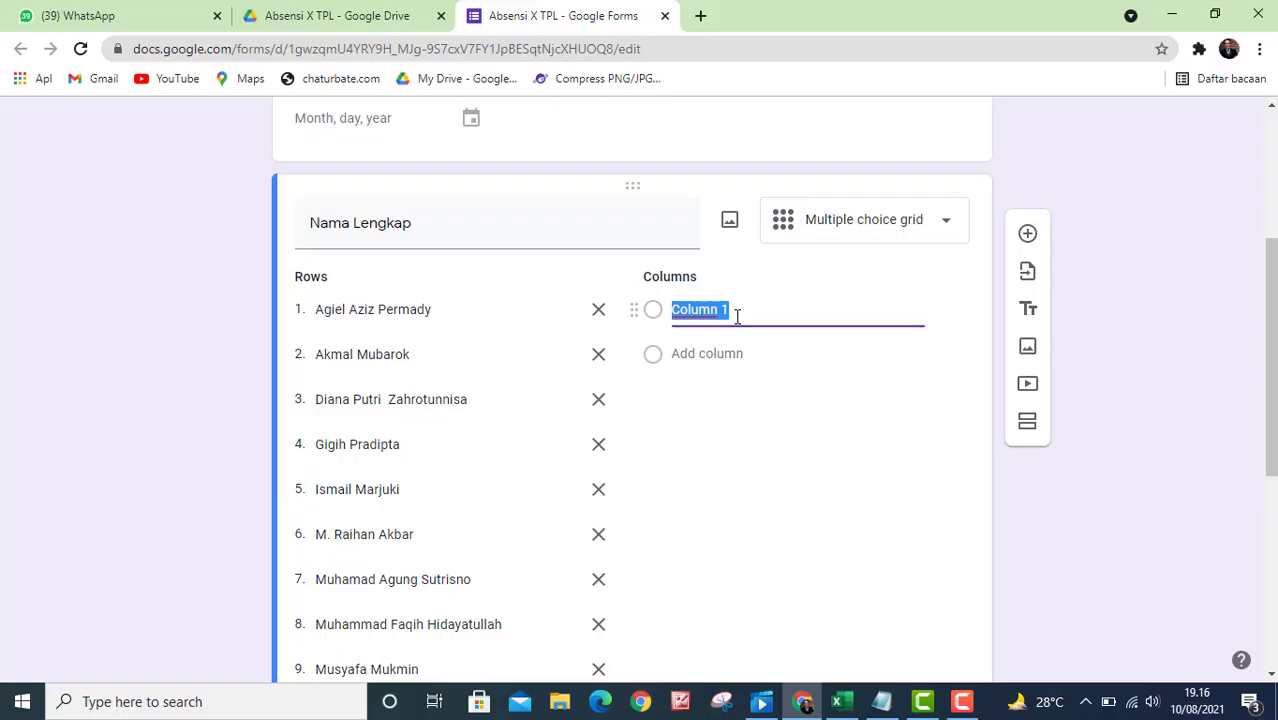
text(Hadir)
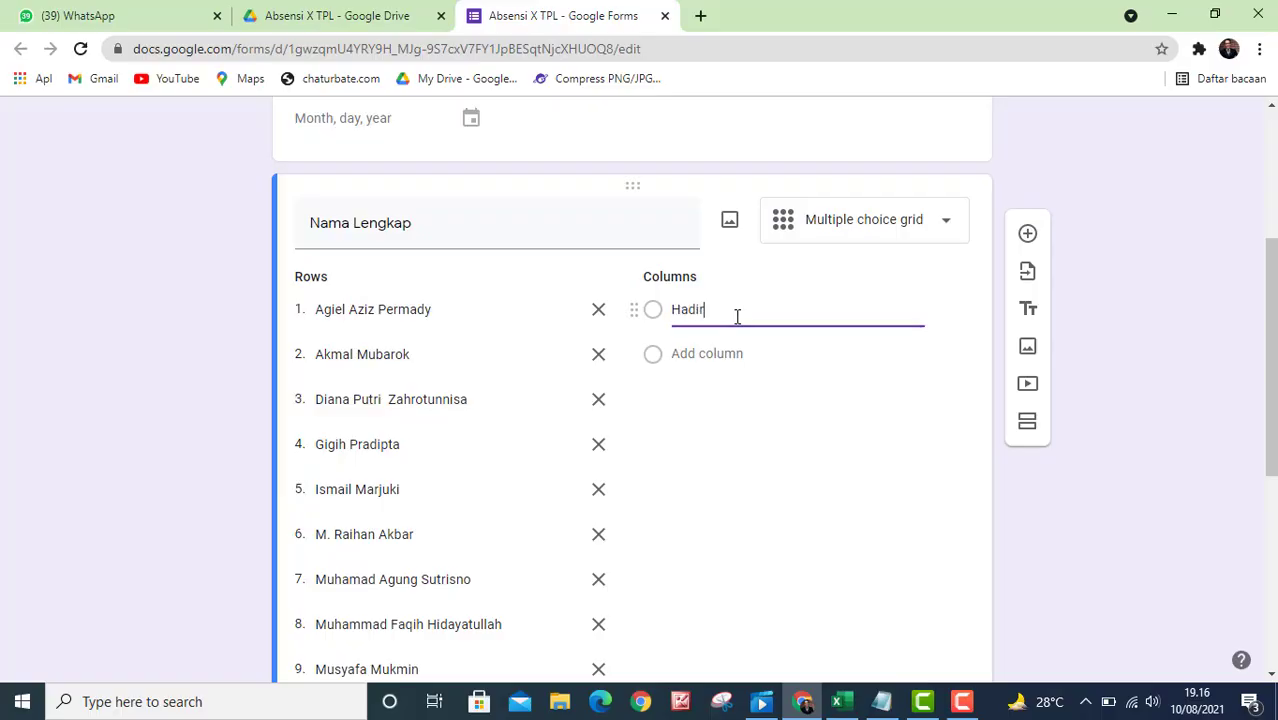
click(716, 354)
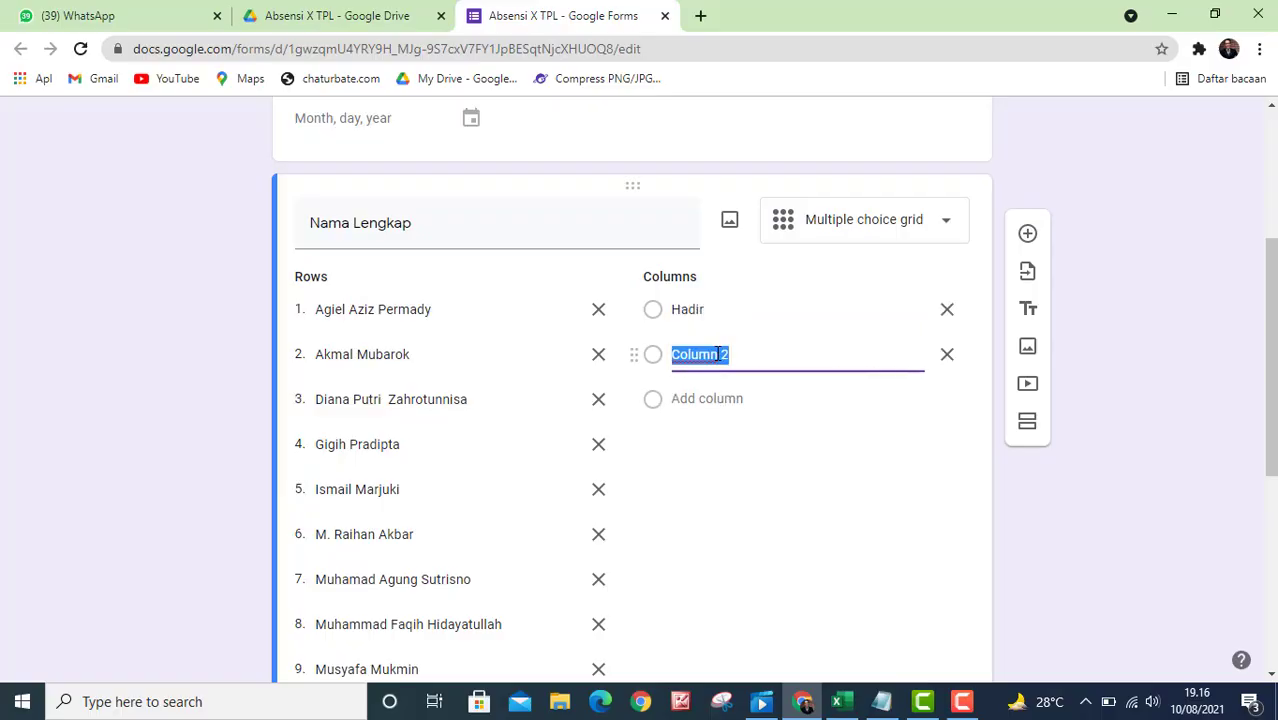
text(Sakit)
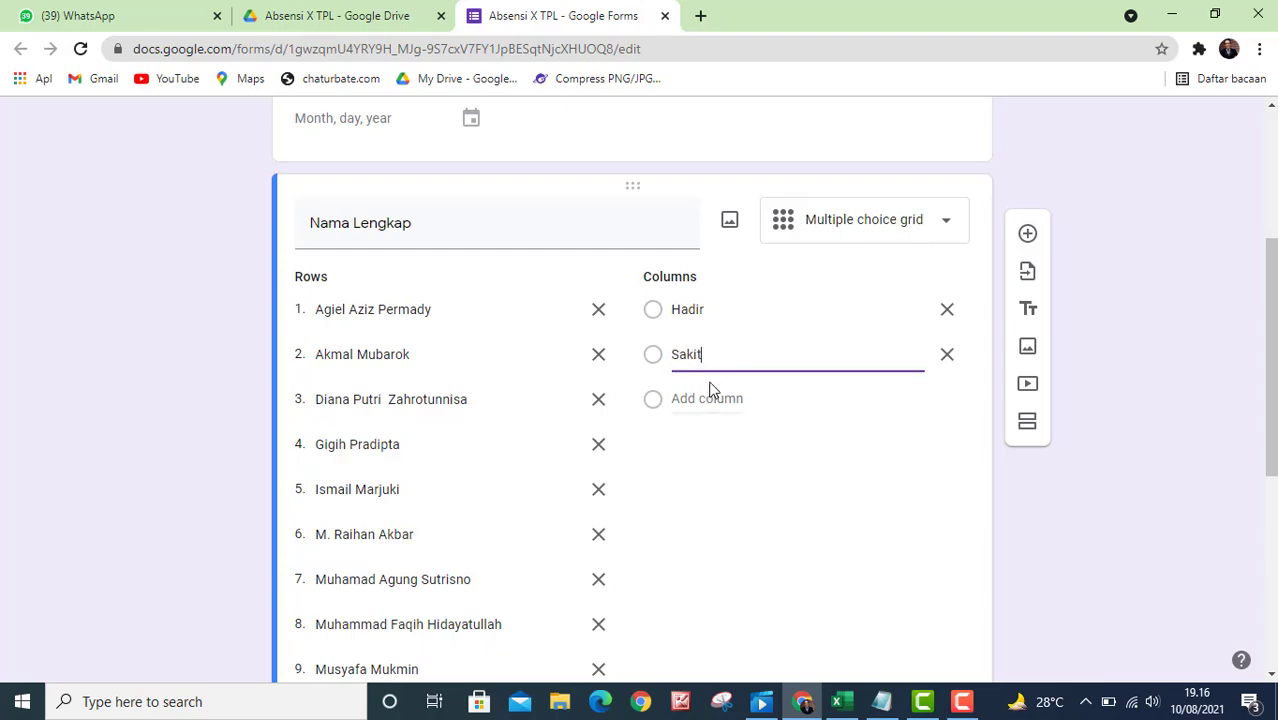
click(705, 399)
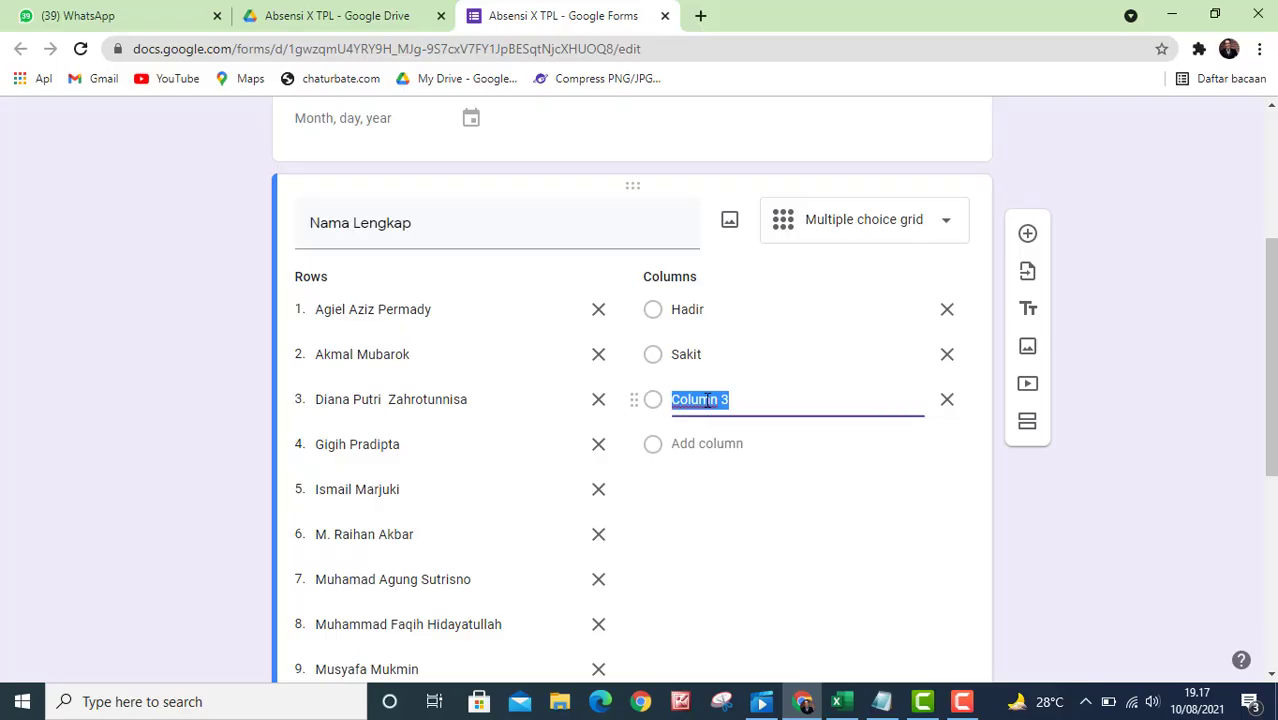
text(Izin)
click(705, 446)
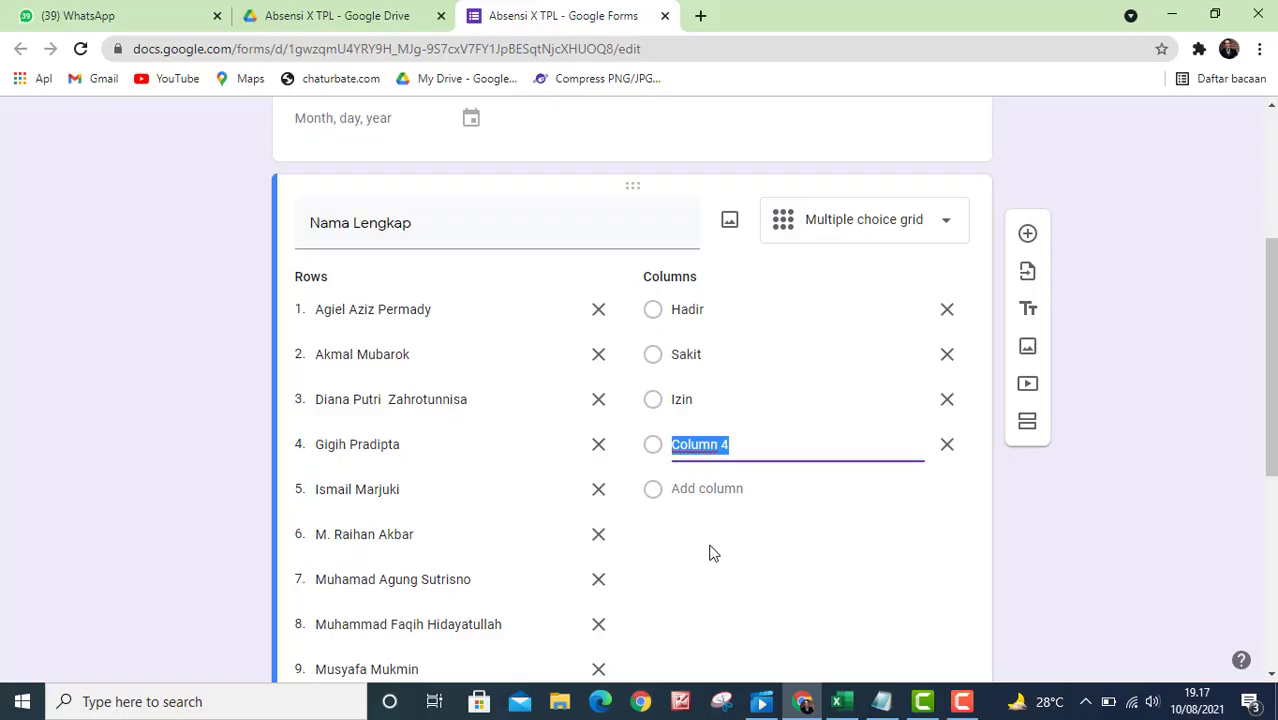
text(Alpa)
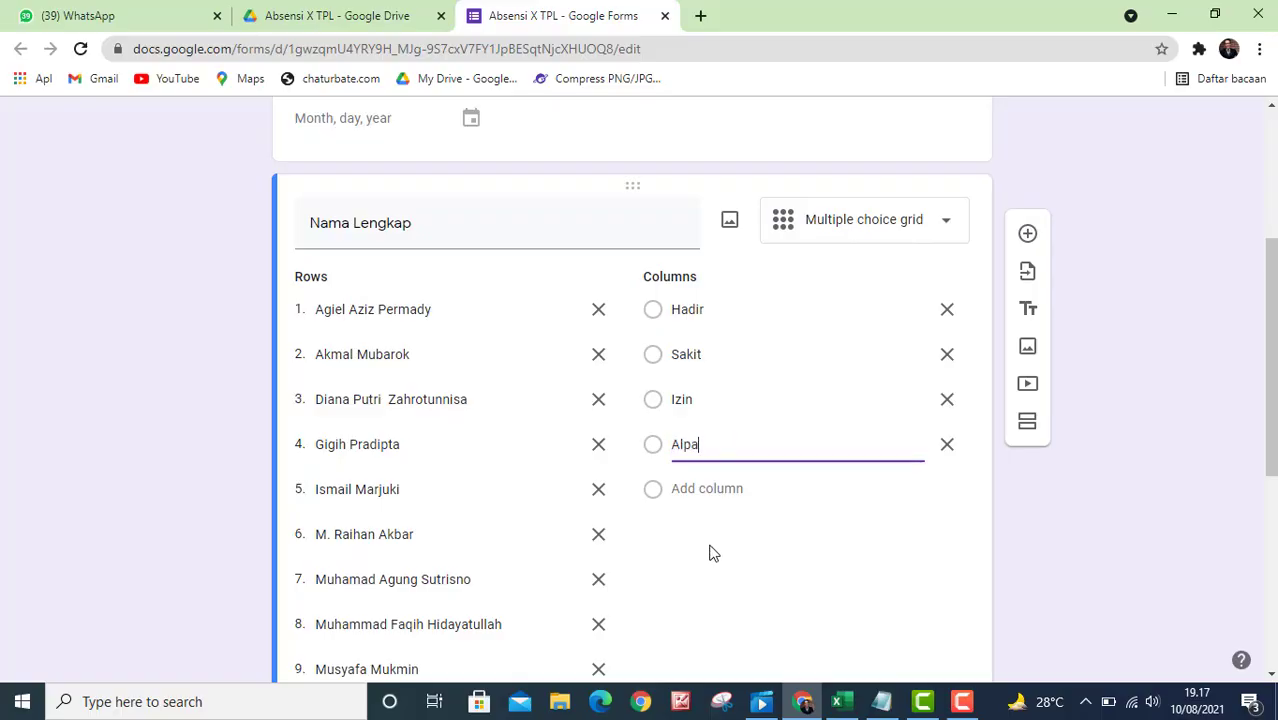
click(740, 574)
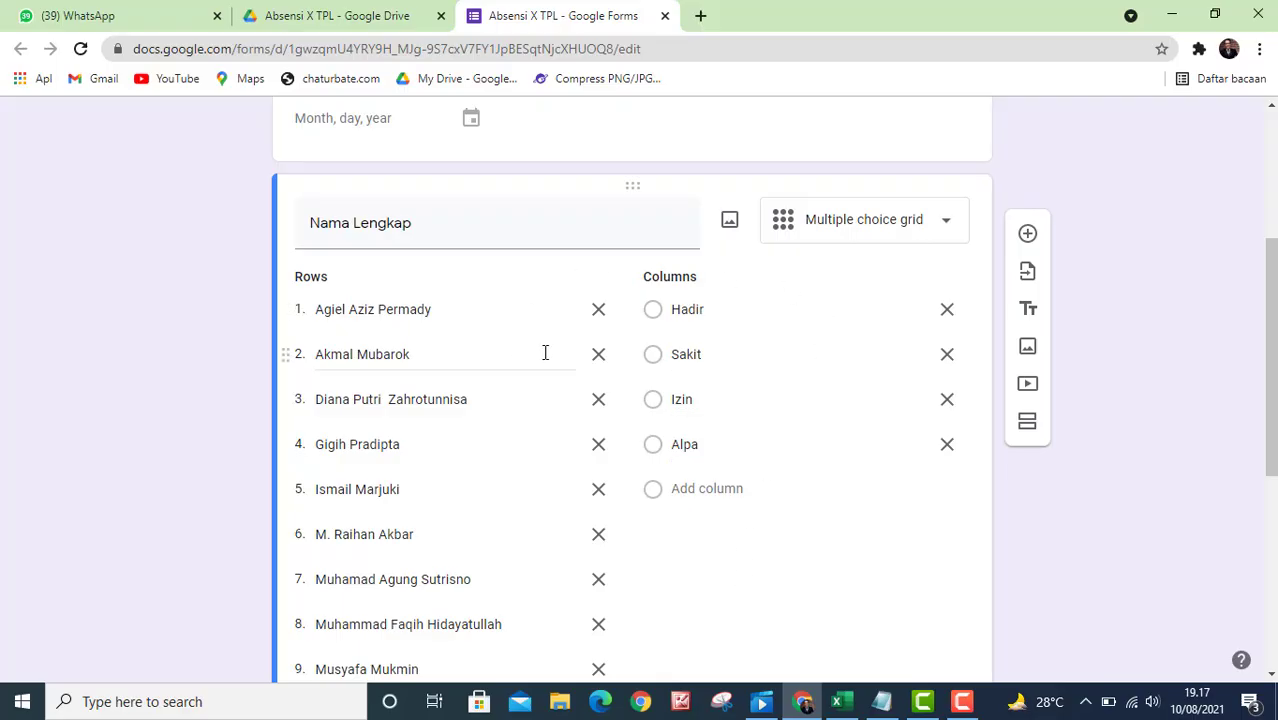
Review the form's title, the Tanggal question and the rows and columns of the Nama Lengkap grid.
scroll(545, 352, up, 2)
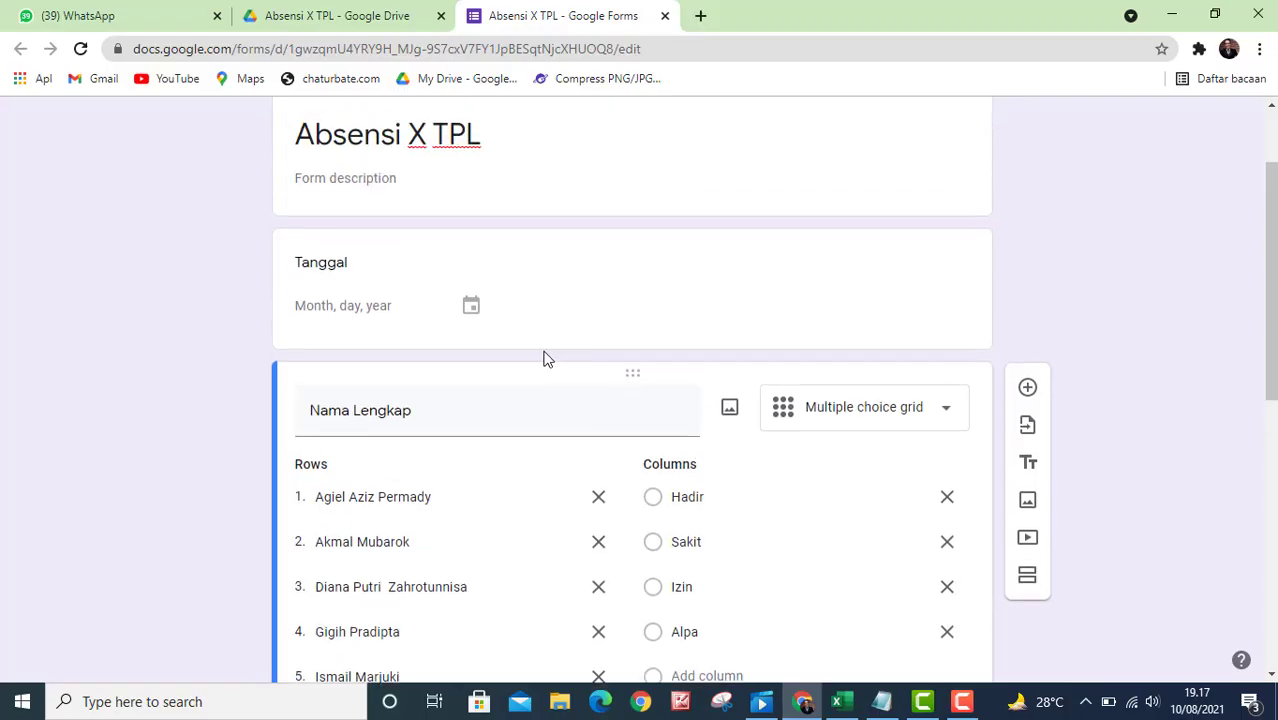
scroll(545, 358, up, 2)
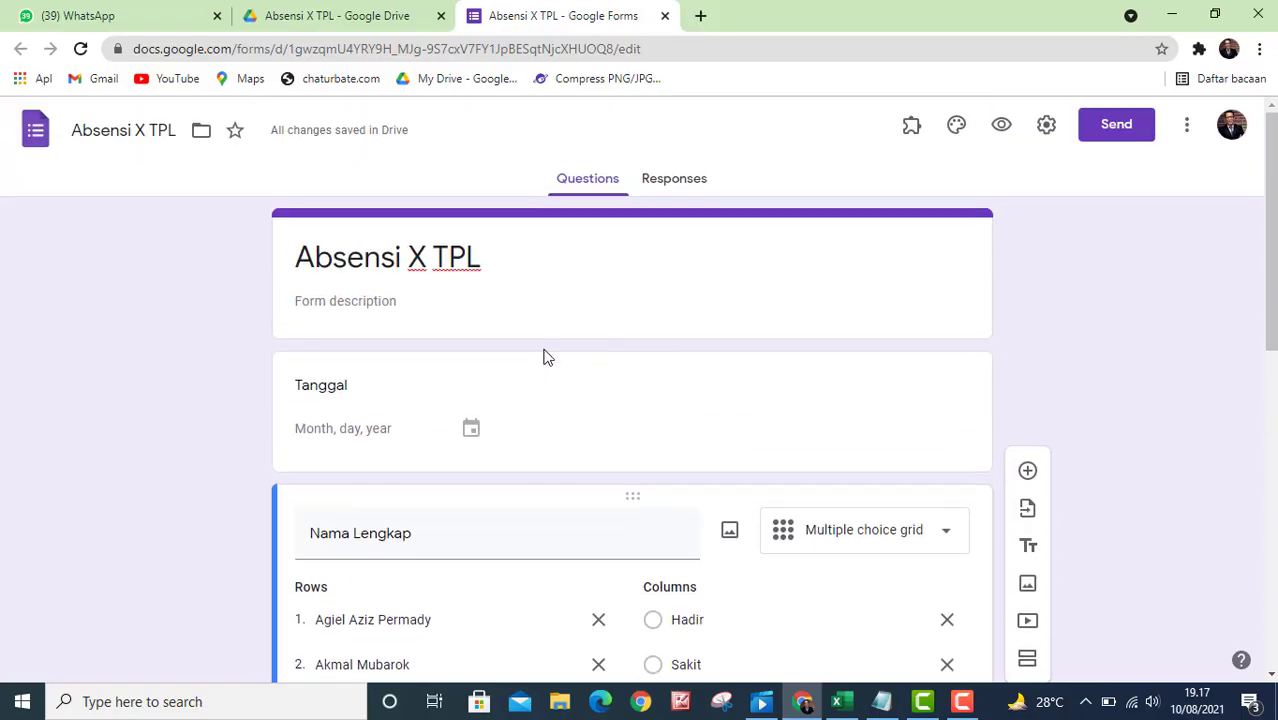
scroll(545, 358, down, 4)
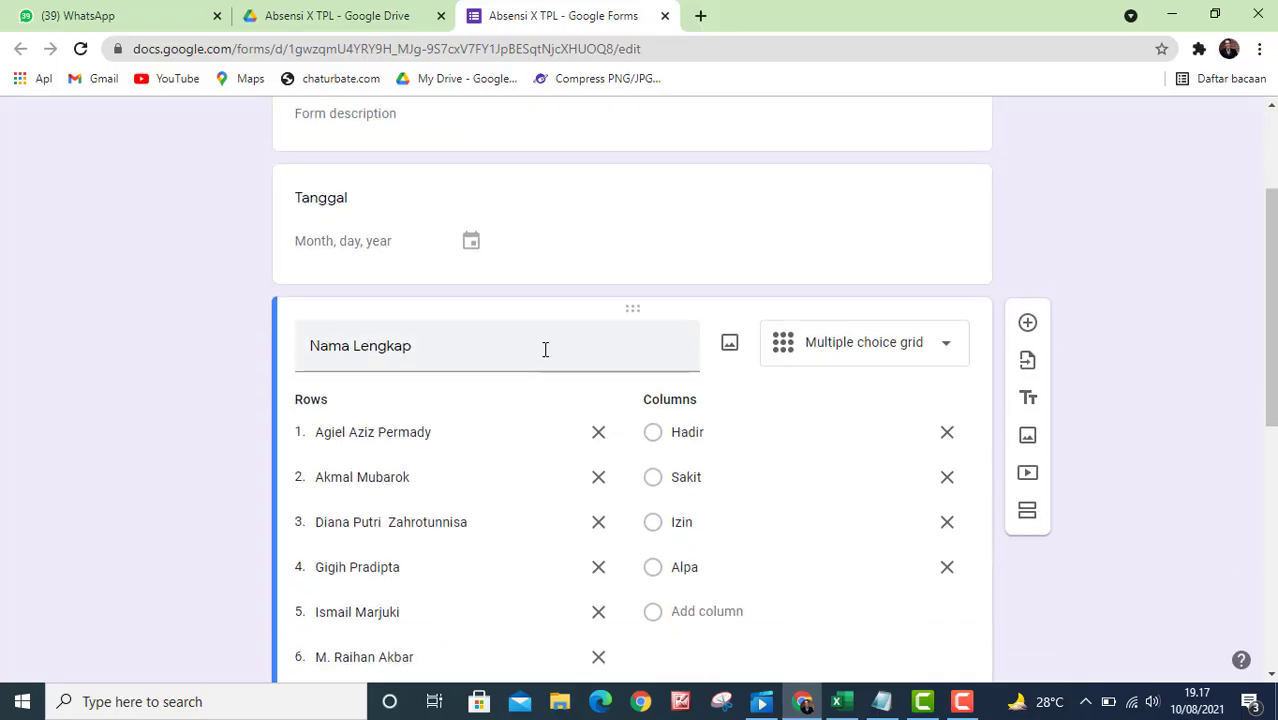
scroll(488, 294, up, 2)
scroll(593, 420, down, 2)
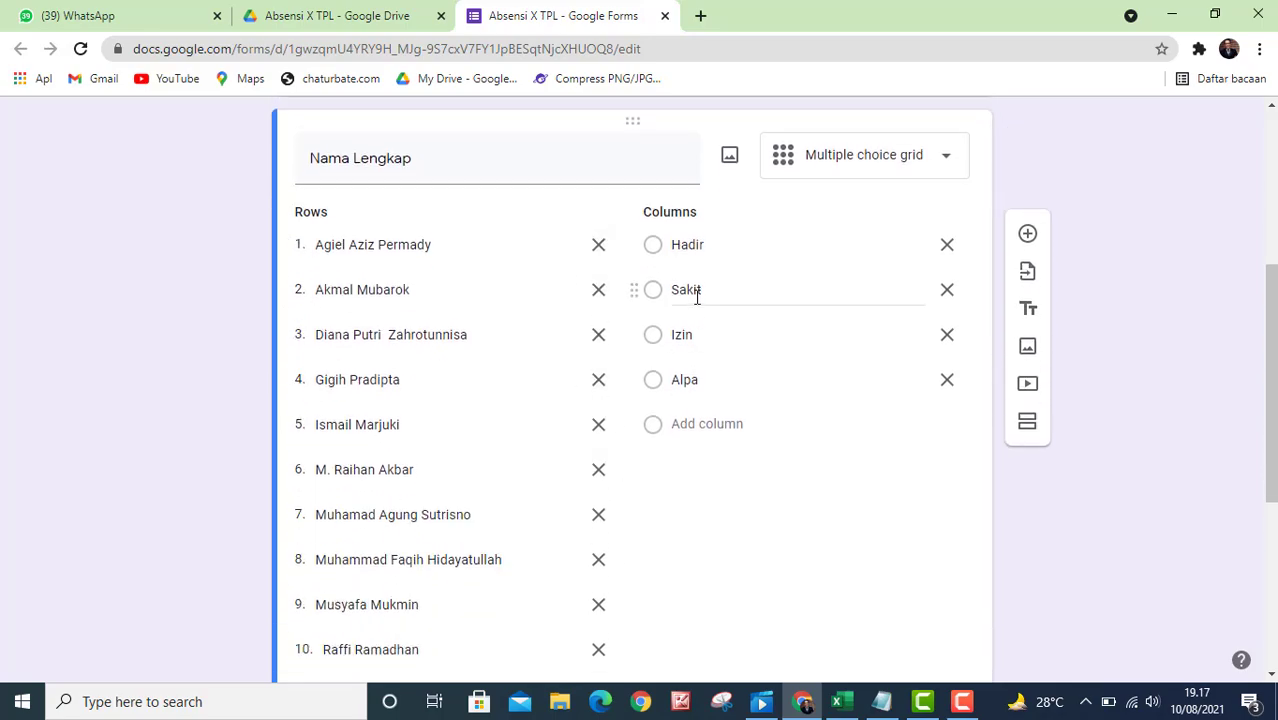
scroll(697, 295, down, 2)
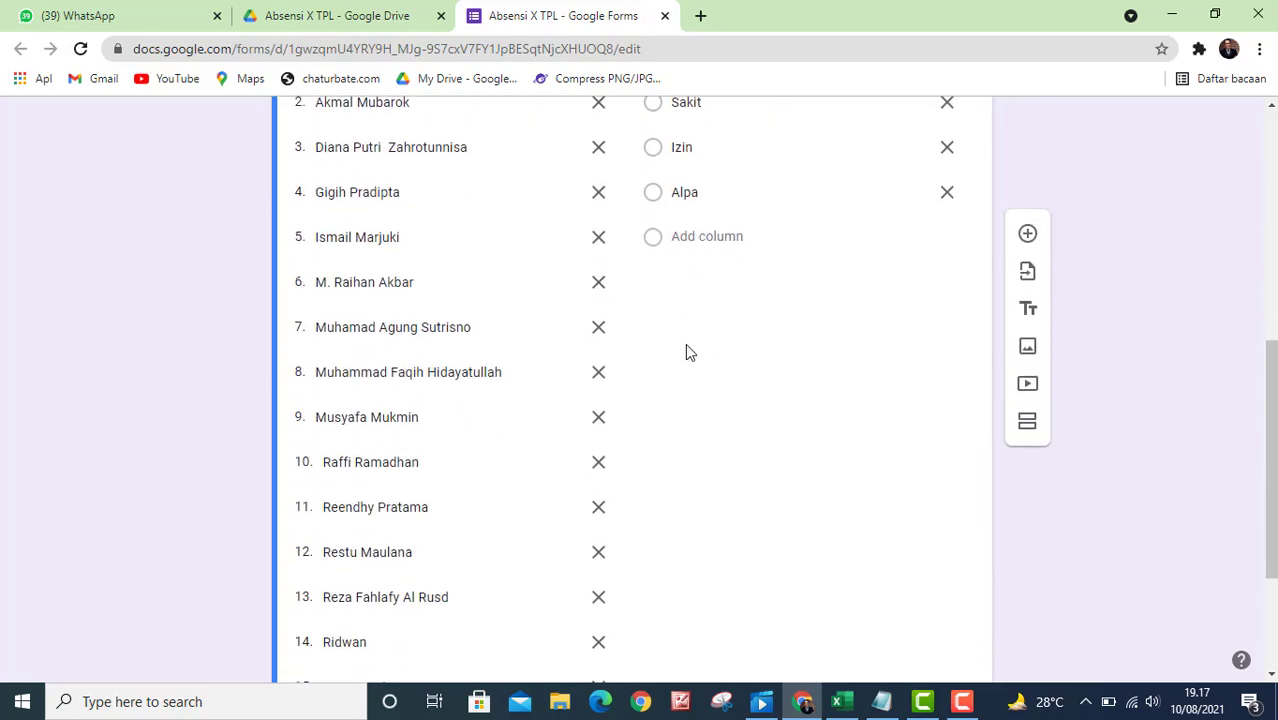
scroll(685, 345, up, 3)
scroll(685, 345, up, 3)
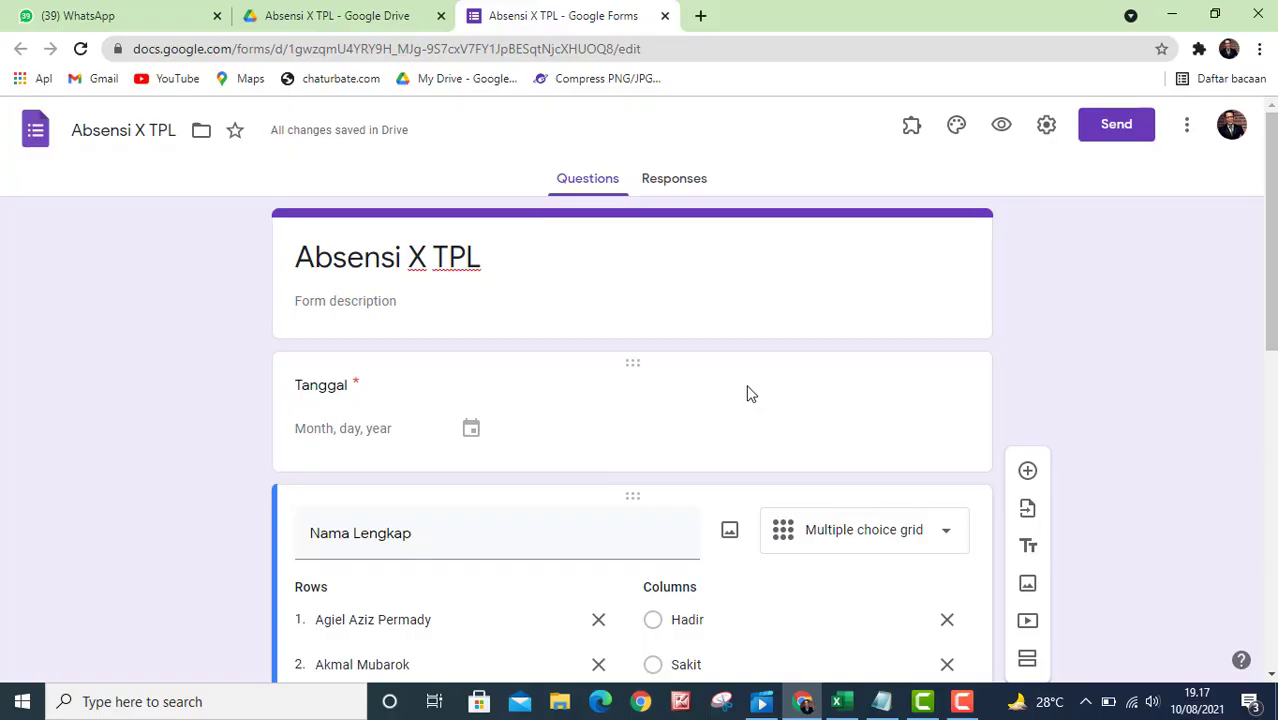
Link the form's responses to a new spreadsheet named "Absensi X TPL (Responses) Rekap".
click(670, 188)
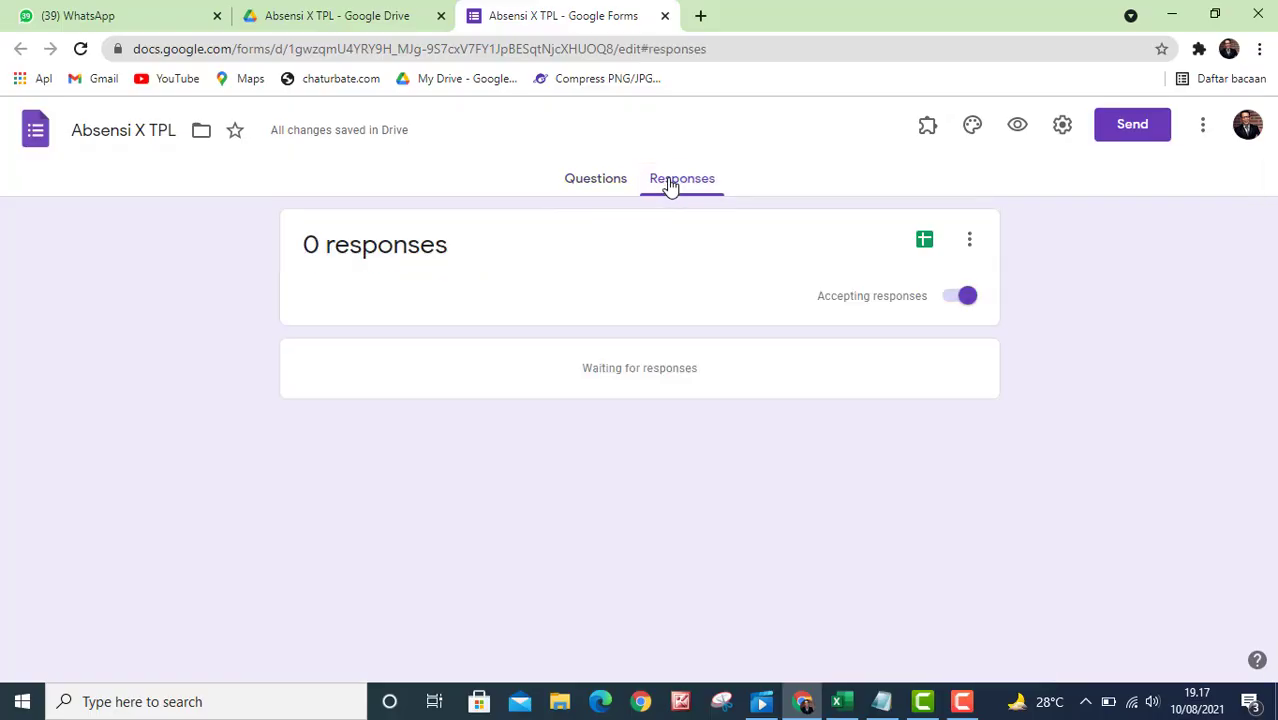
click(923, 246)
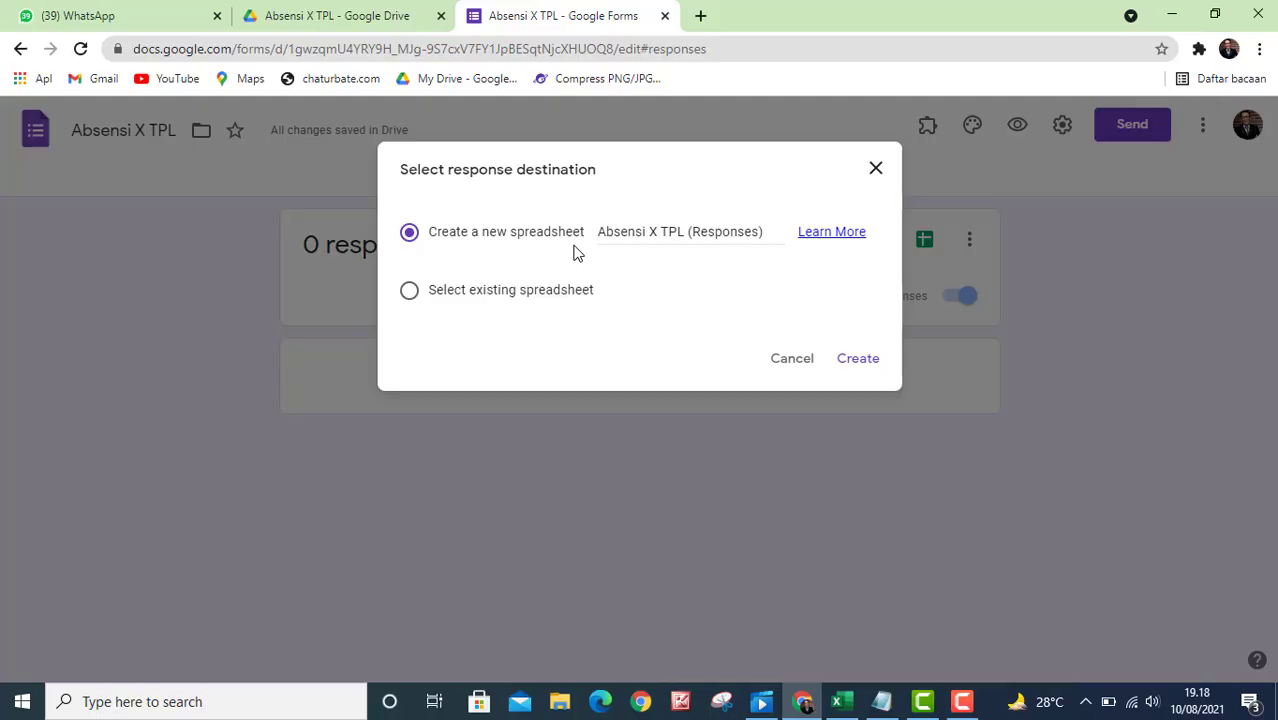
click(684, 232)
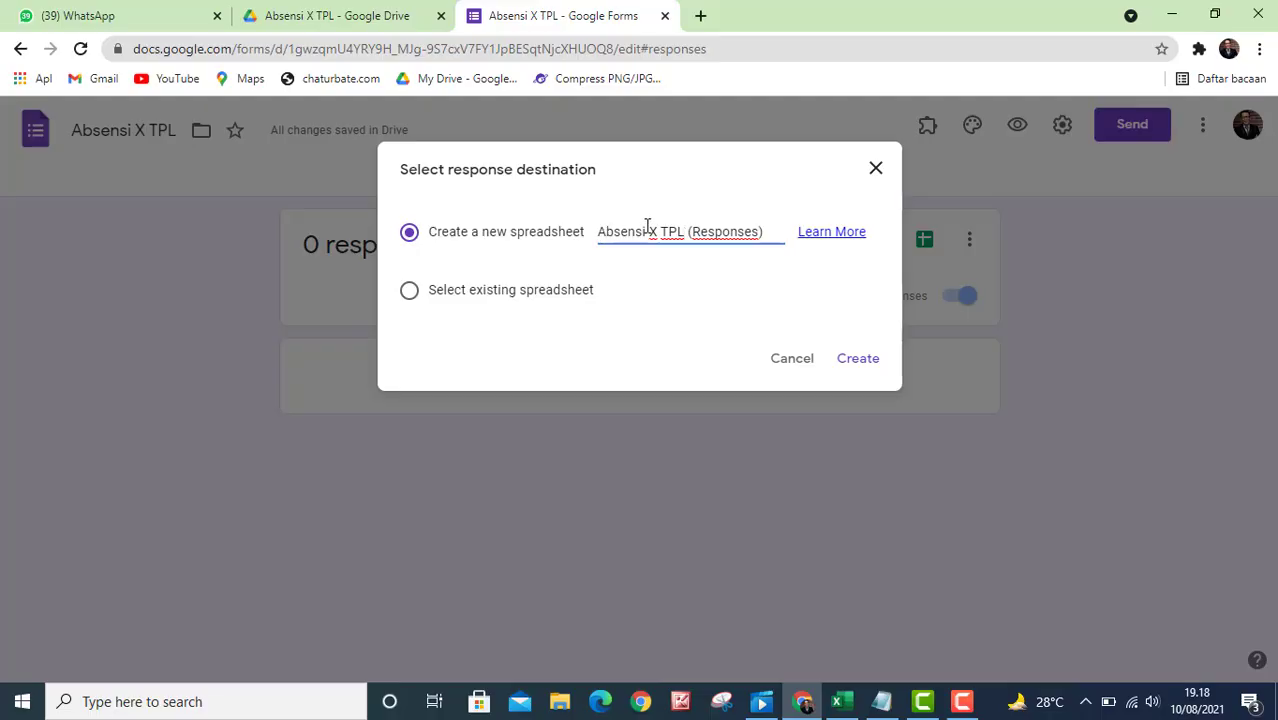
click(768, 237)
text(Rekap)
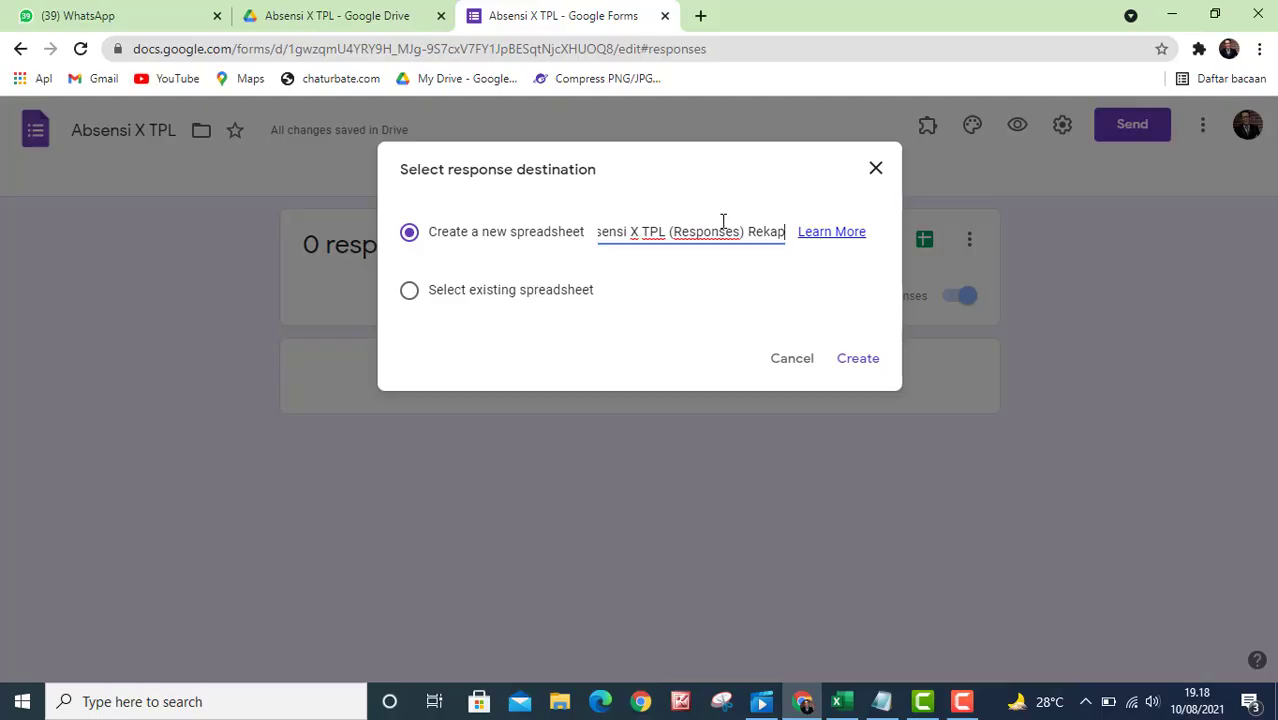
click(857, 365)
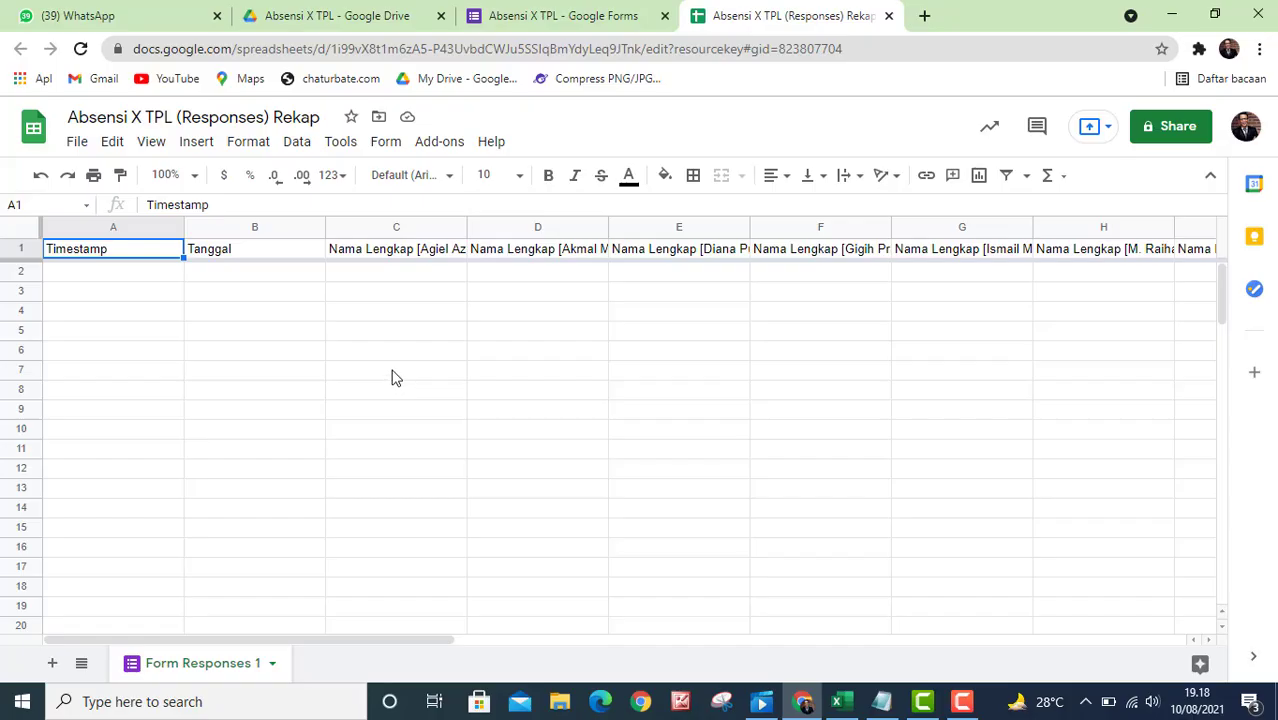
Add a new sheet to the response spreadsheet and rename it "Rekapitulasi".
scroll(392, 377, down, 1)
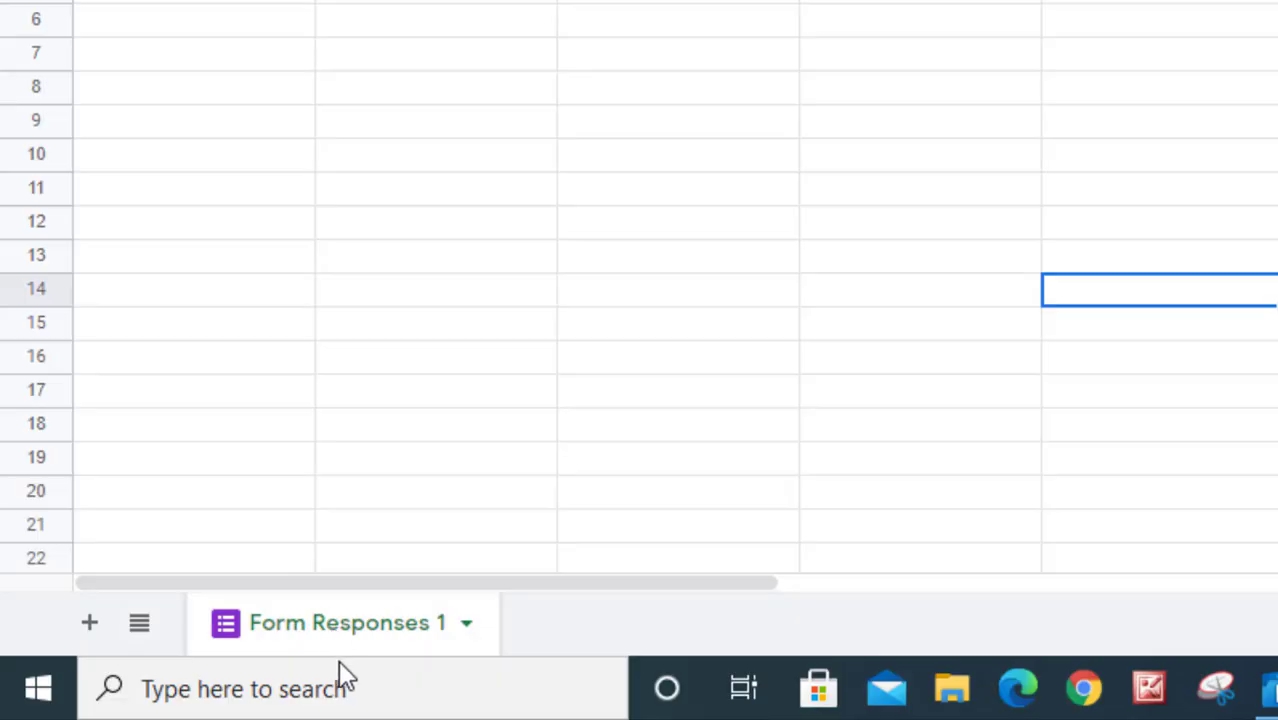
click(90, 626)
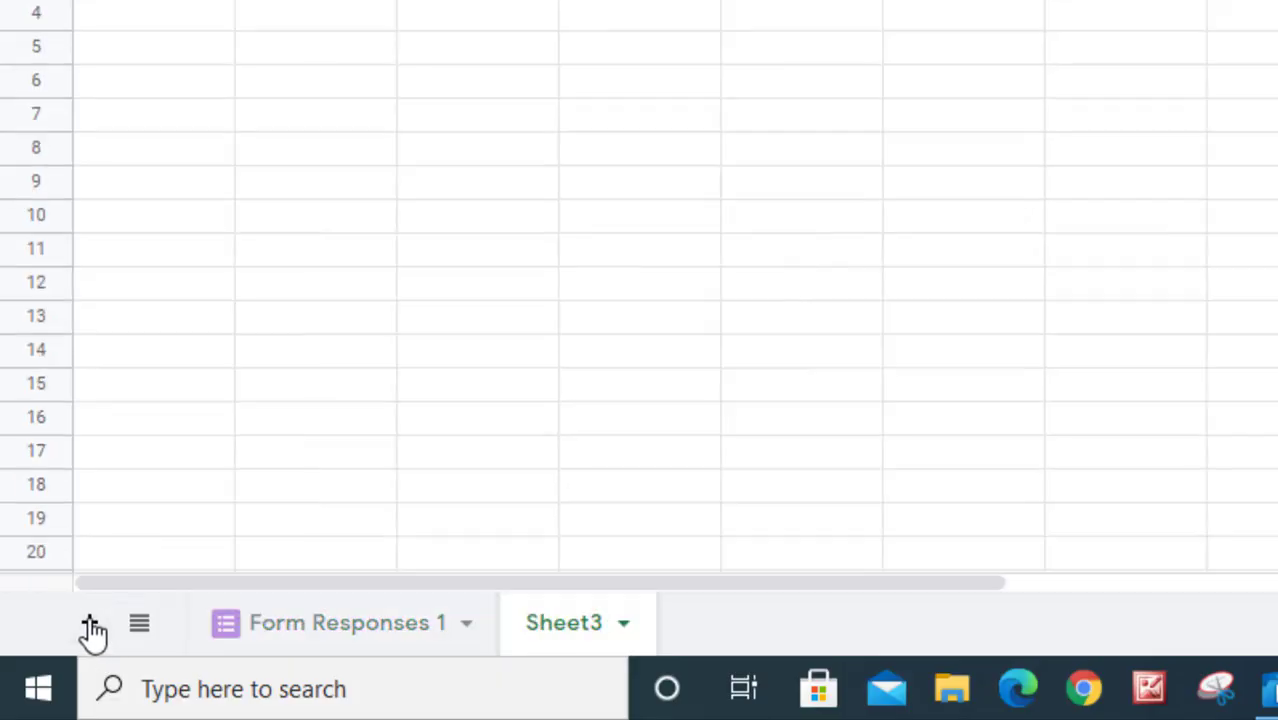
click(623, 630)
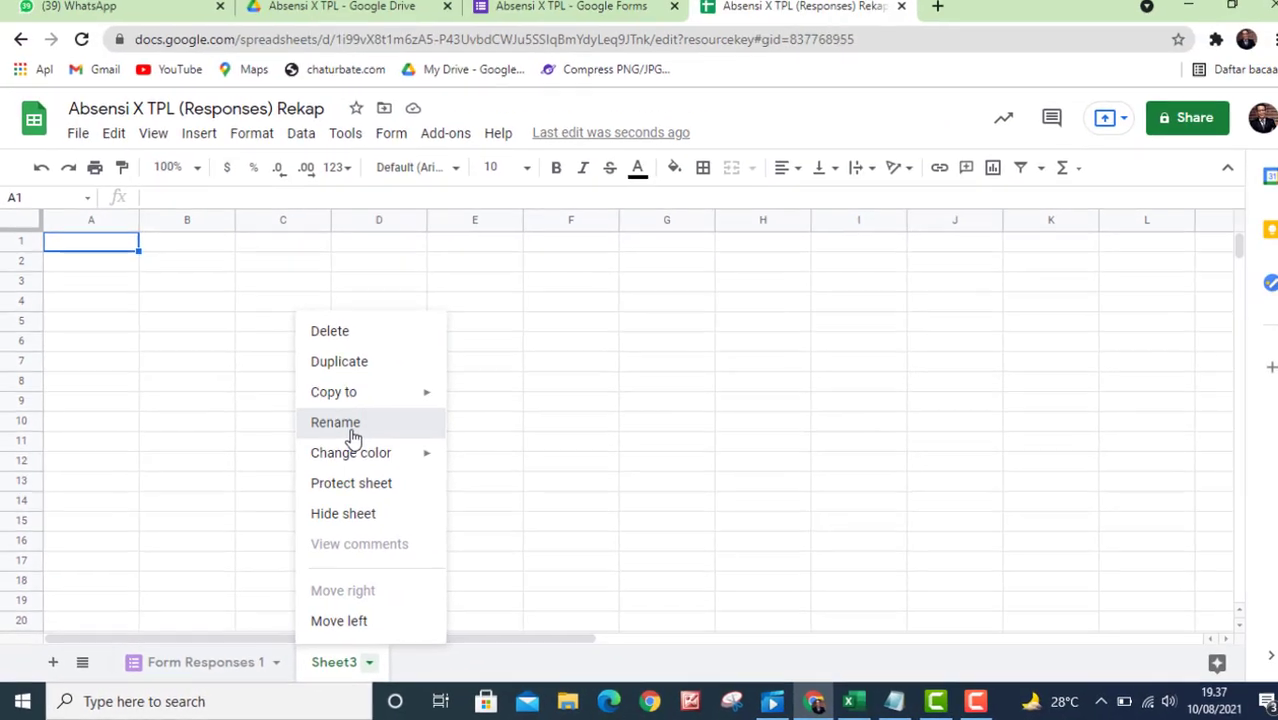
click(517, 307)
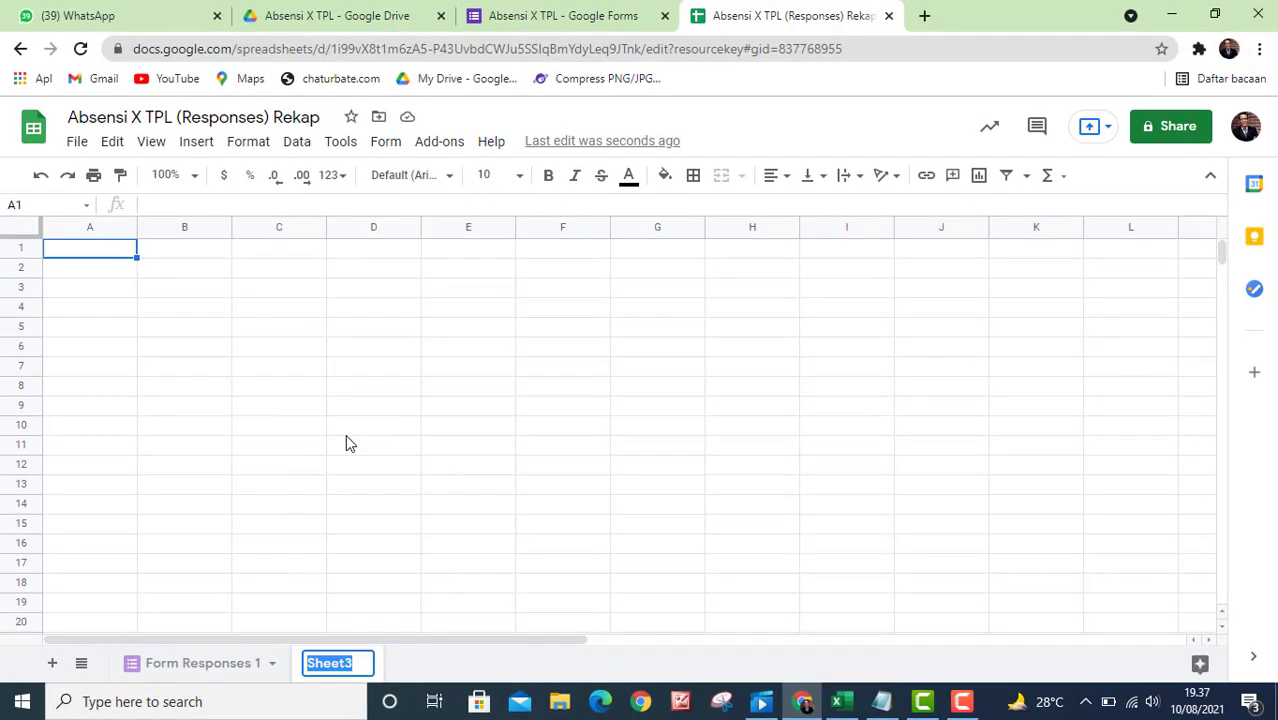
text(Re)
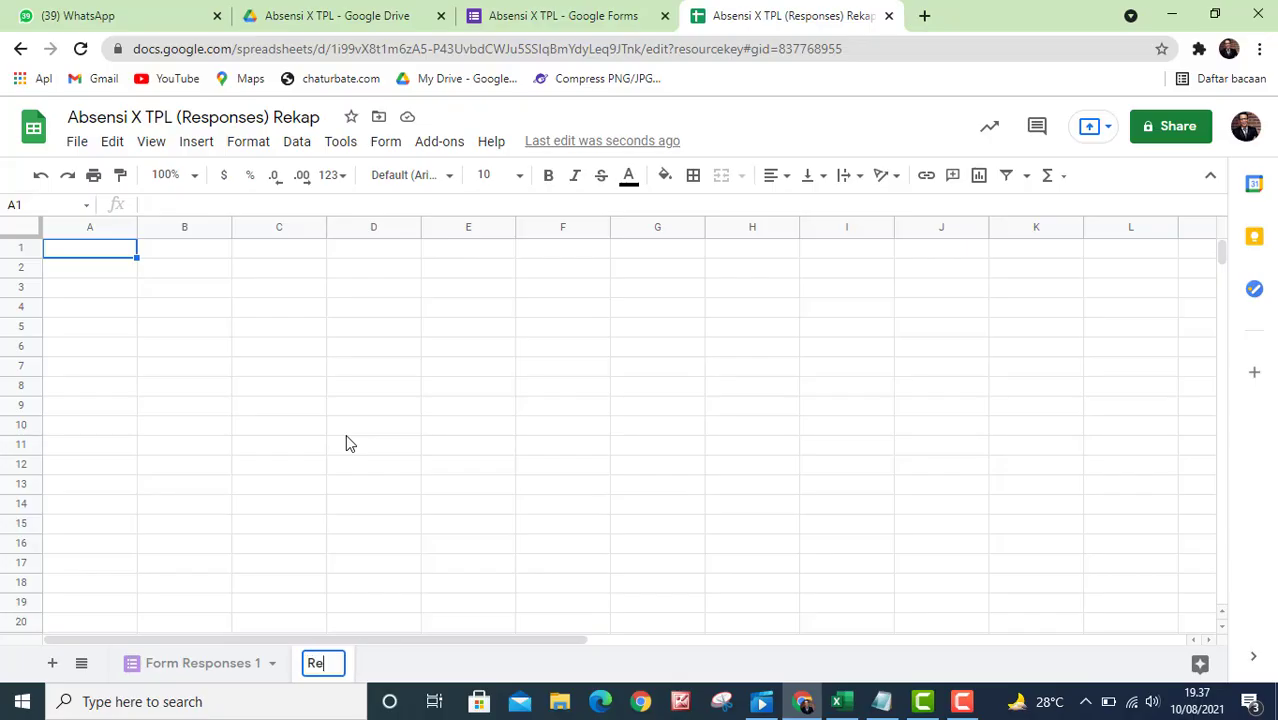
text(kapitulasi)
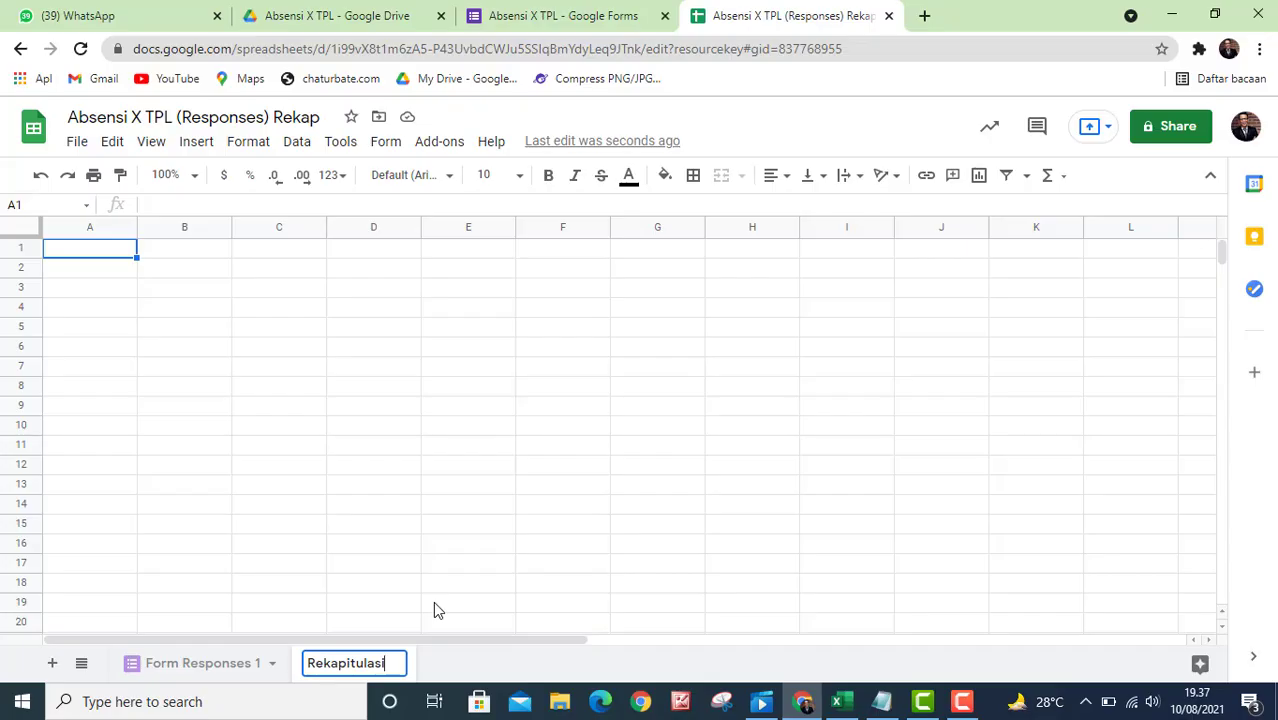
key(Return)
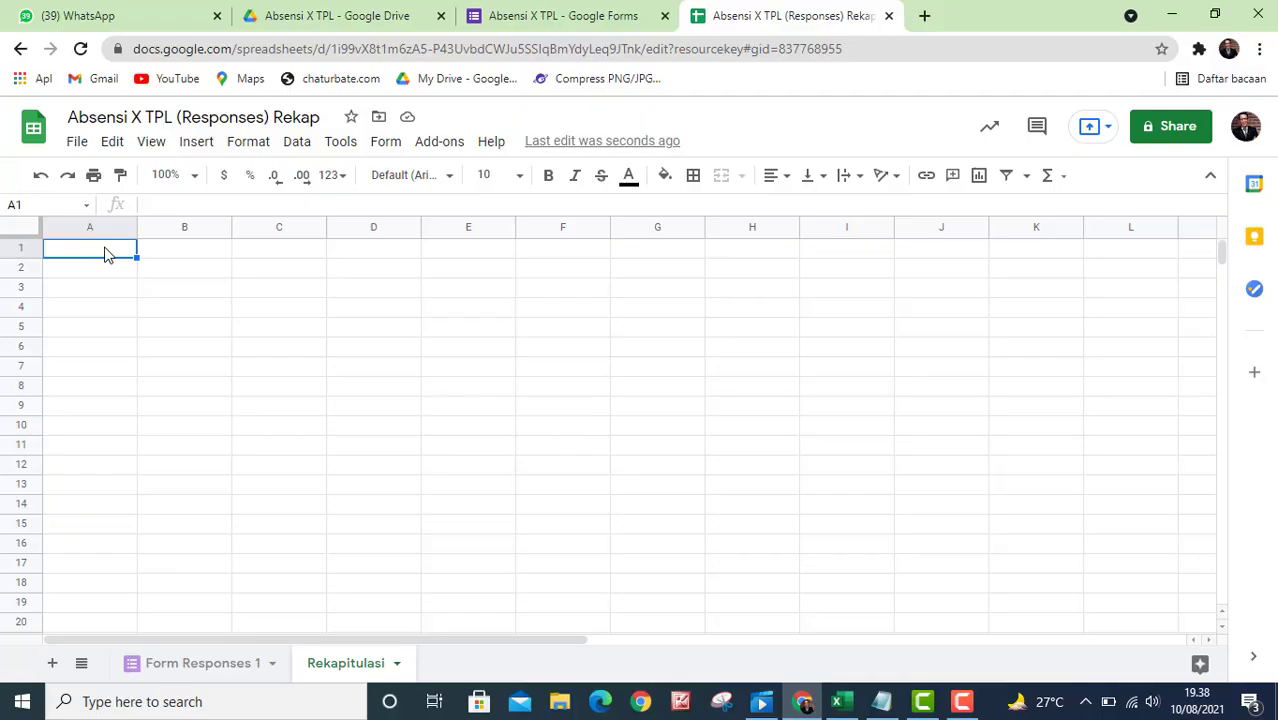
Enter the headers "No" in A1 and "Nama Lenkap" in B1 of the Rekapitulasi sheet.
text(No)
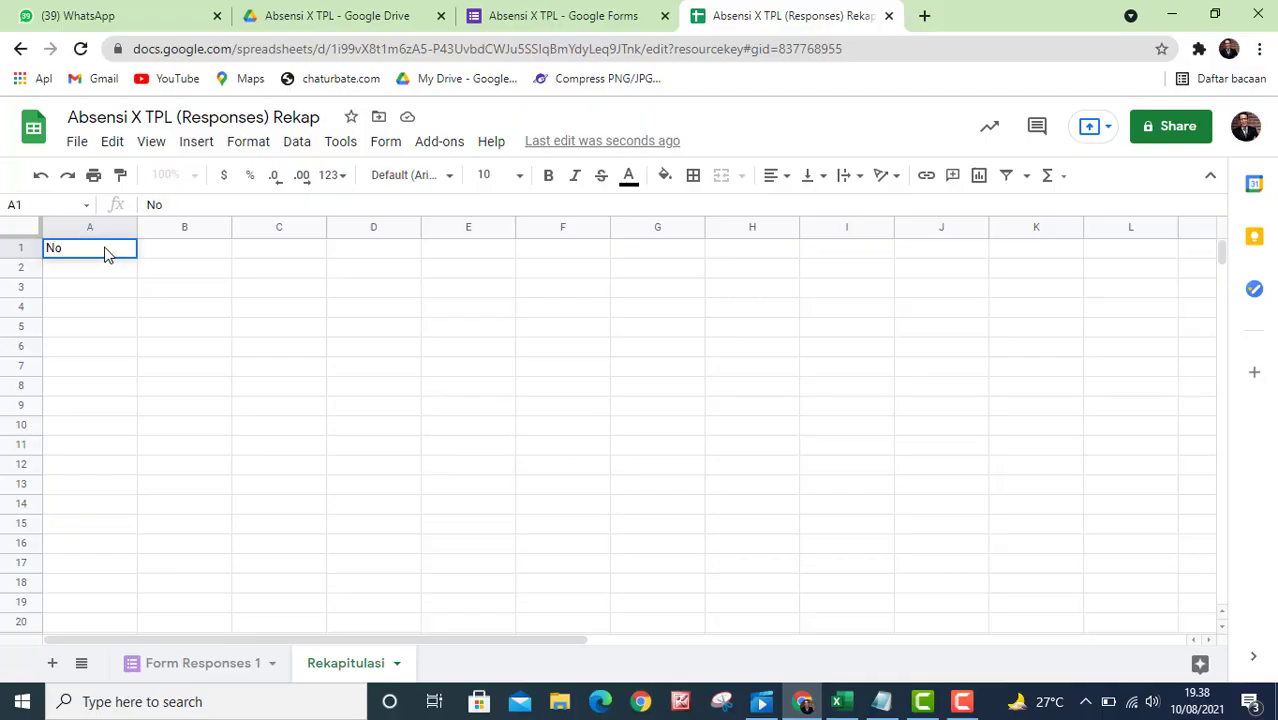
key(Tab)
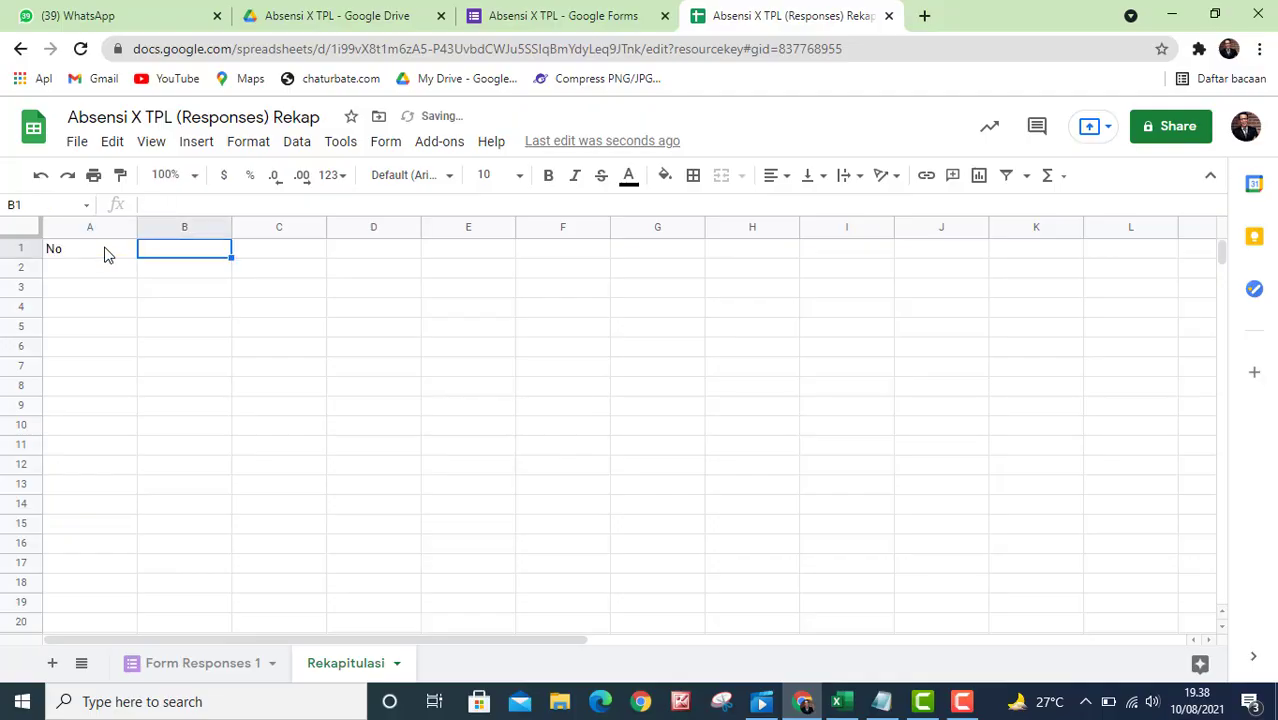
text(Nama Len)
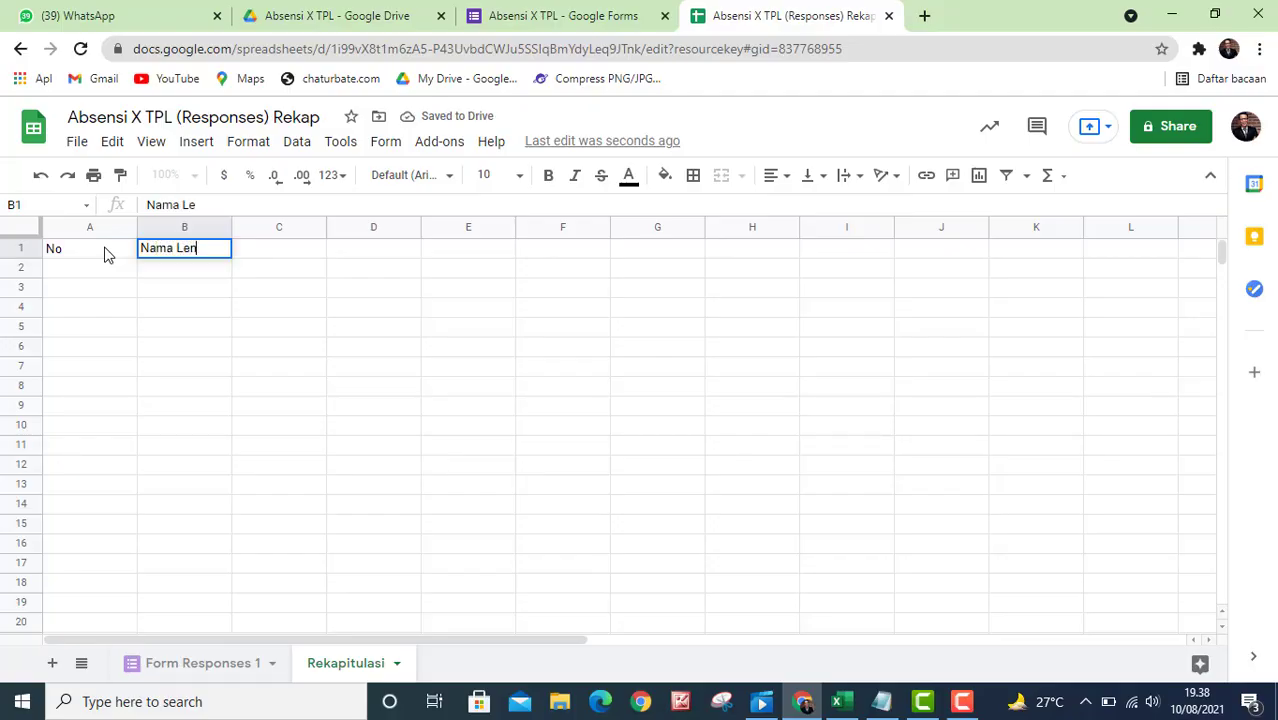
text(kap)
key(Tab)
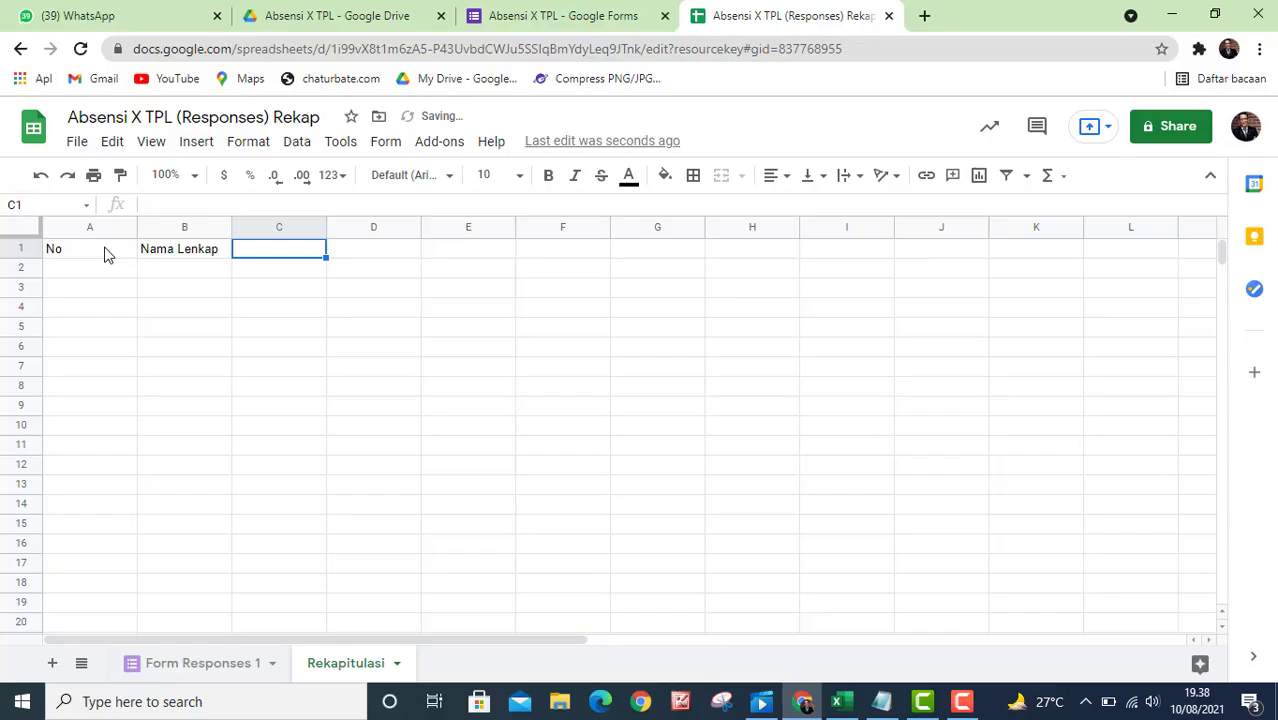
Add the attendance headers Hadir, Sakit, Izin and Alpa in cells C1 to F1.
text(Hadir)
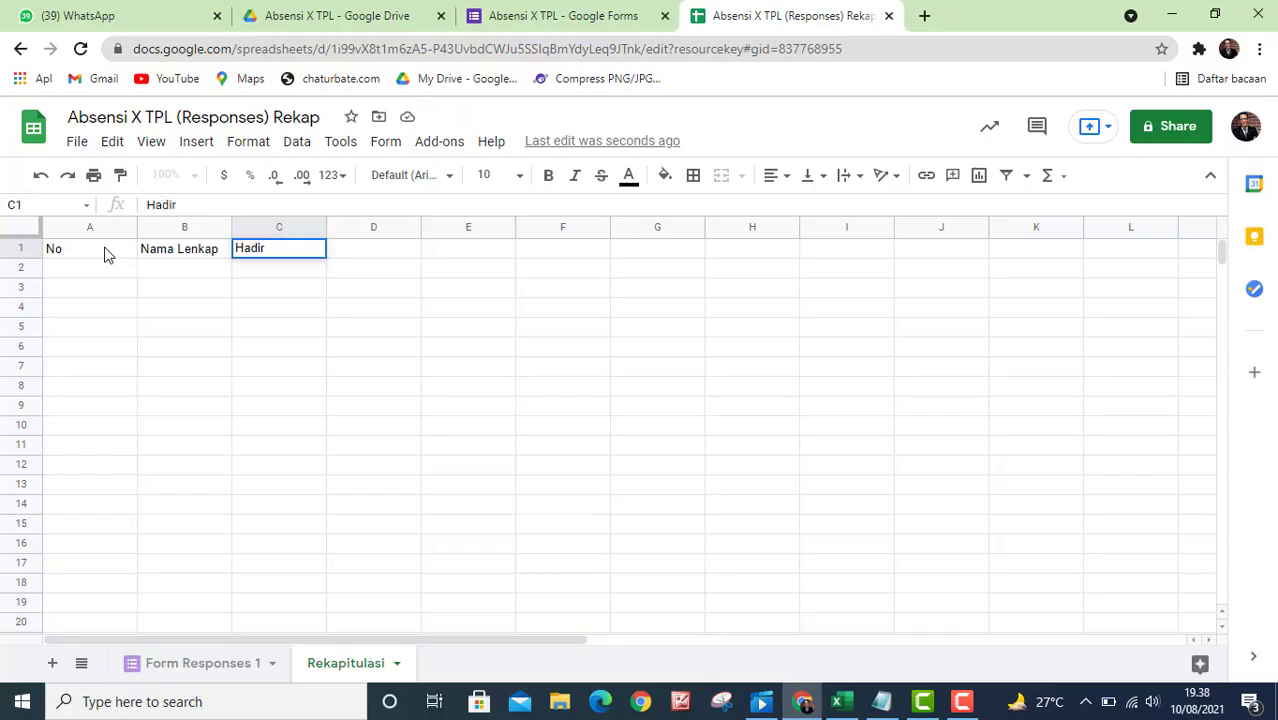
key(Tab)
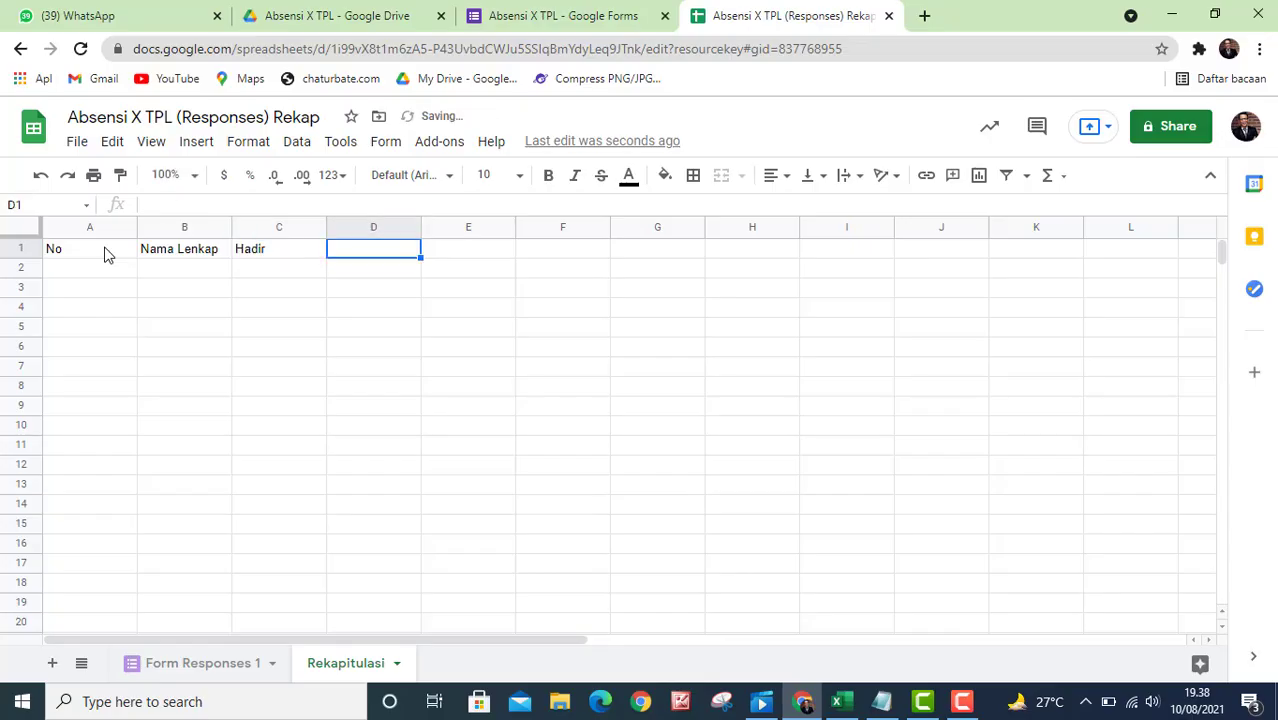
text(Sa)
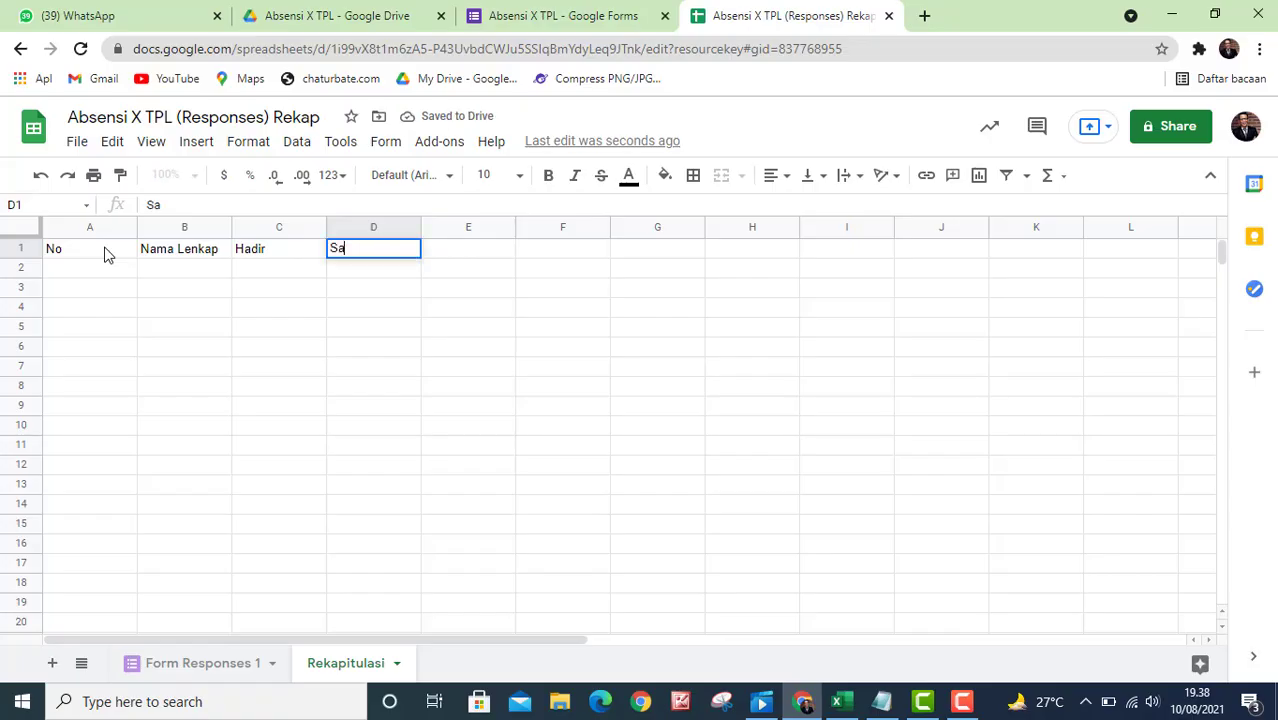
text(kit)
key(Tab)
text(I)
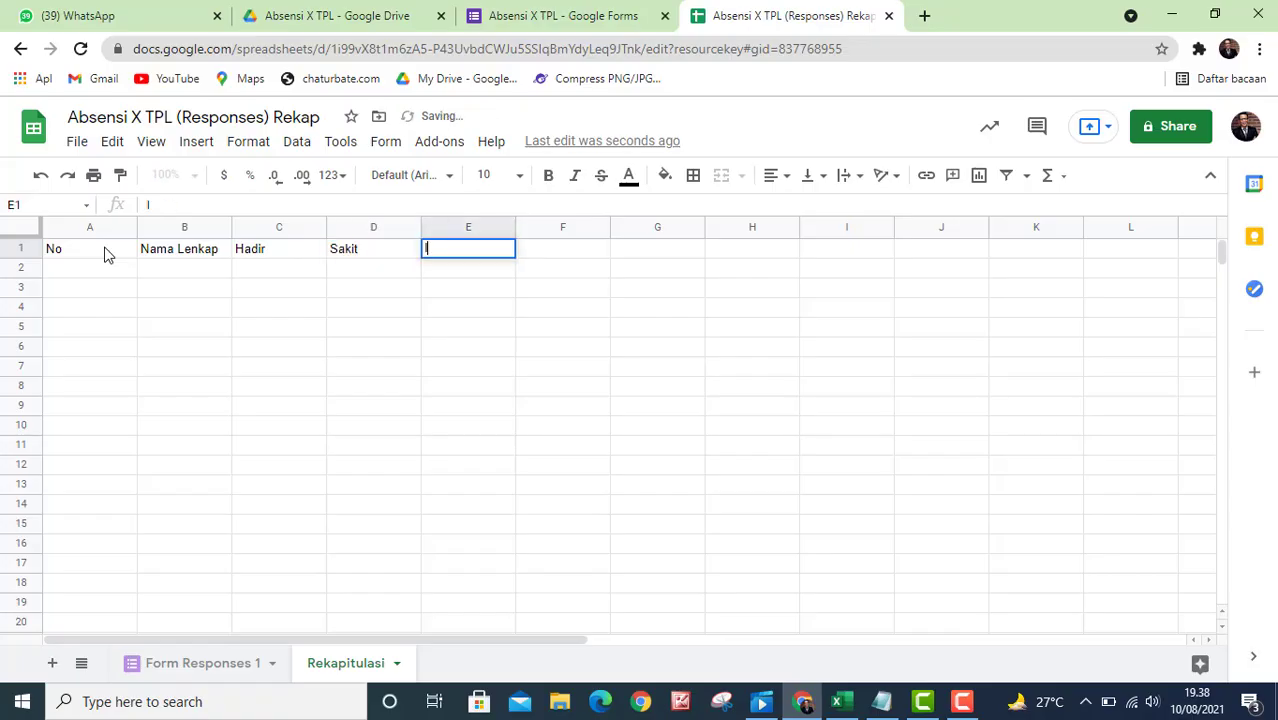
text(zin)
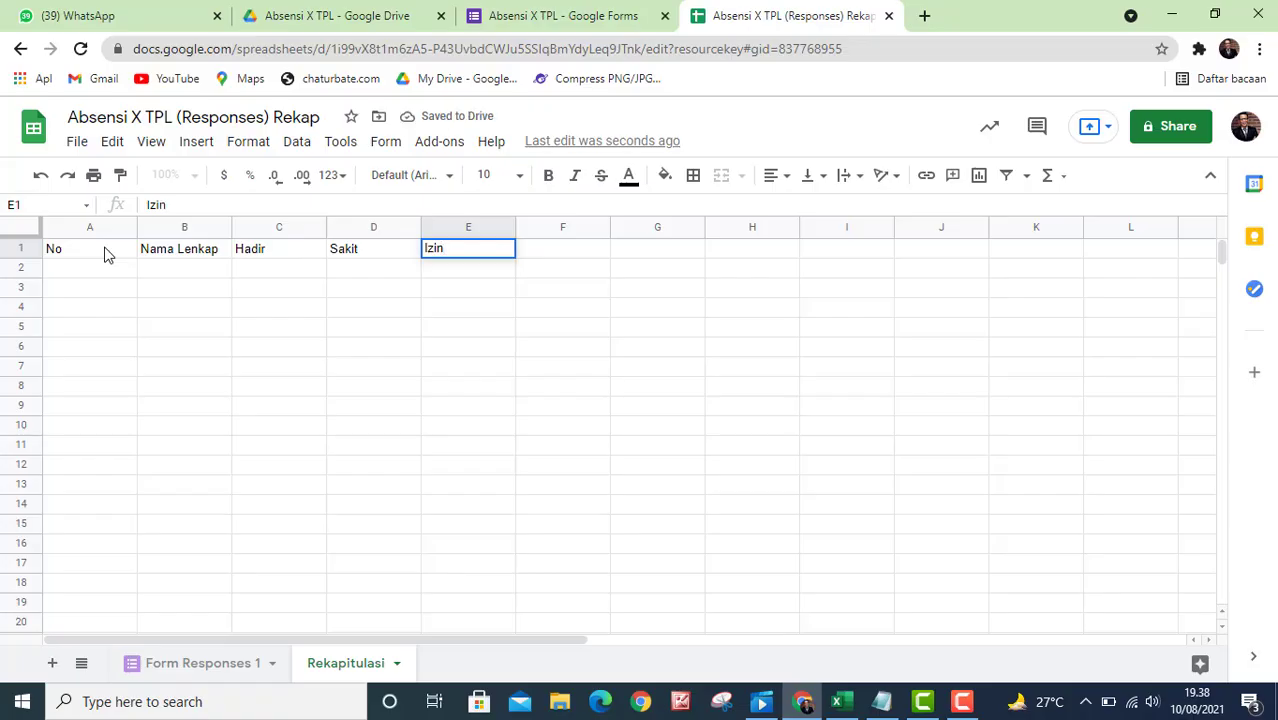
key(Tab)
text(A)
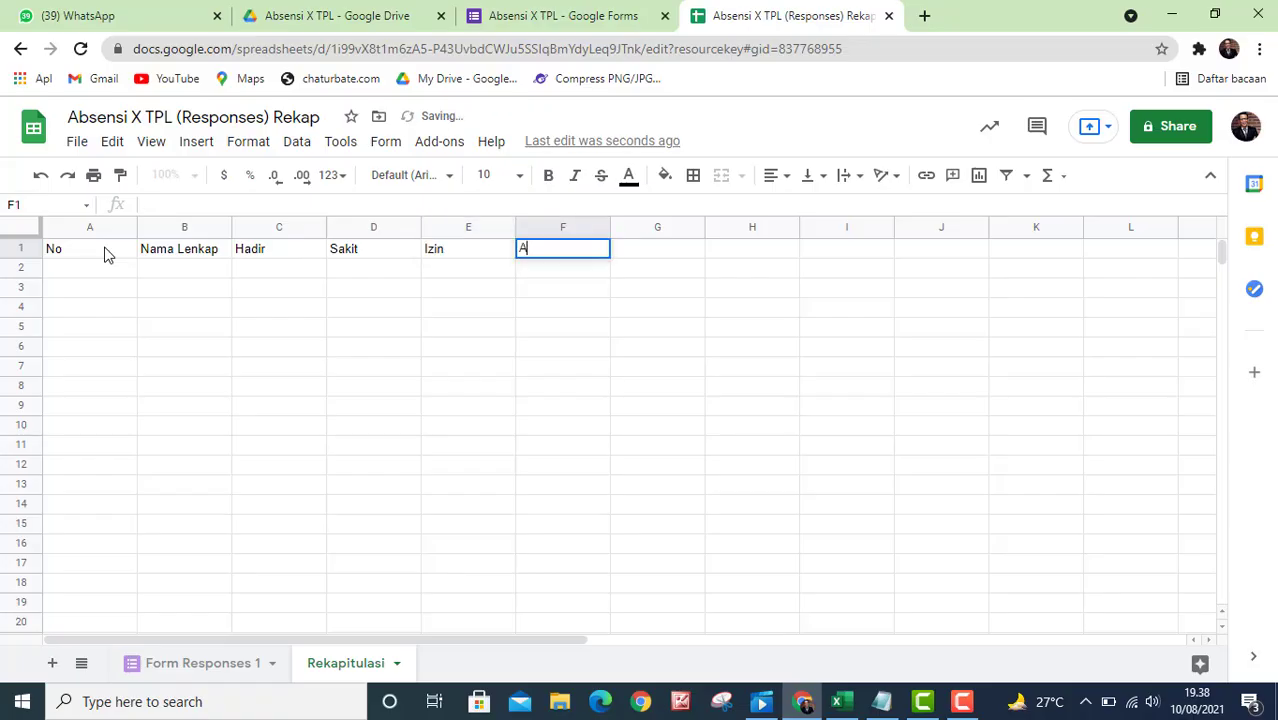
text(lpa)
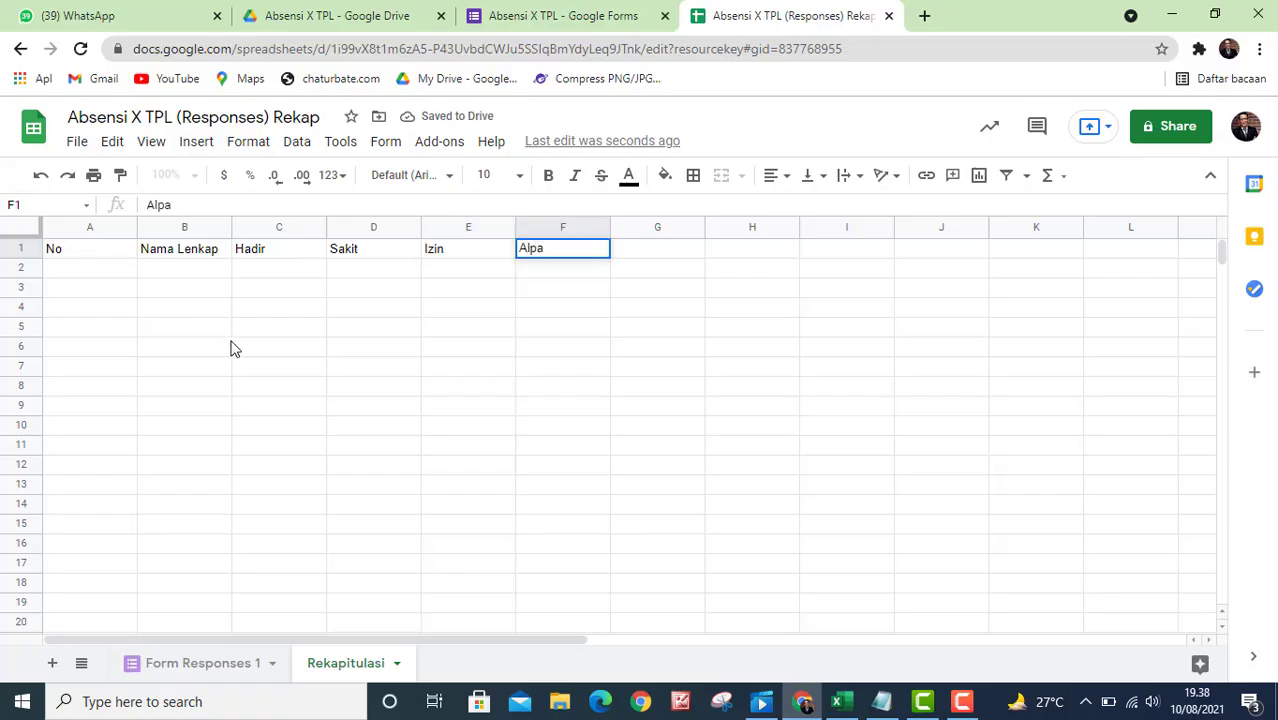
click(343, 392)
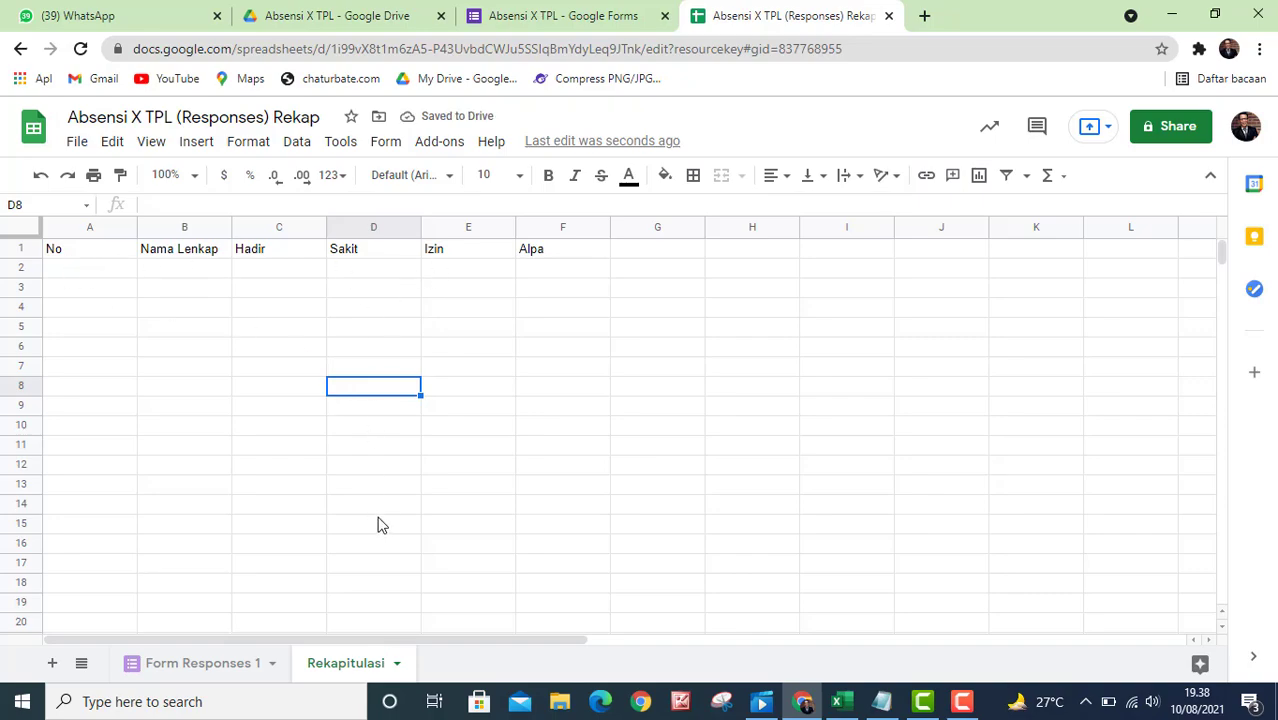
Number the rows from 1 to 15 in A2:A16 and fit column A's width to its contents.
click(106, 270)
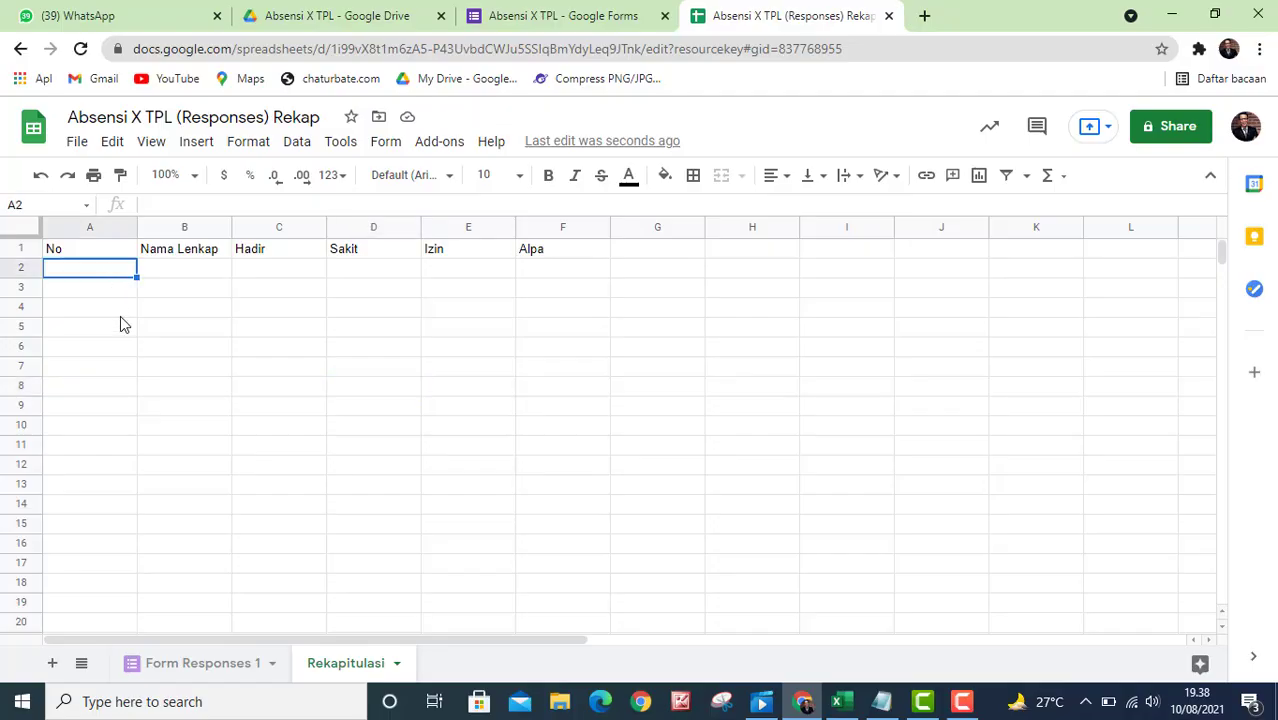
text(1)
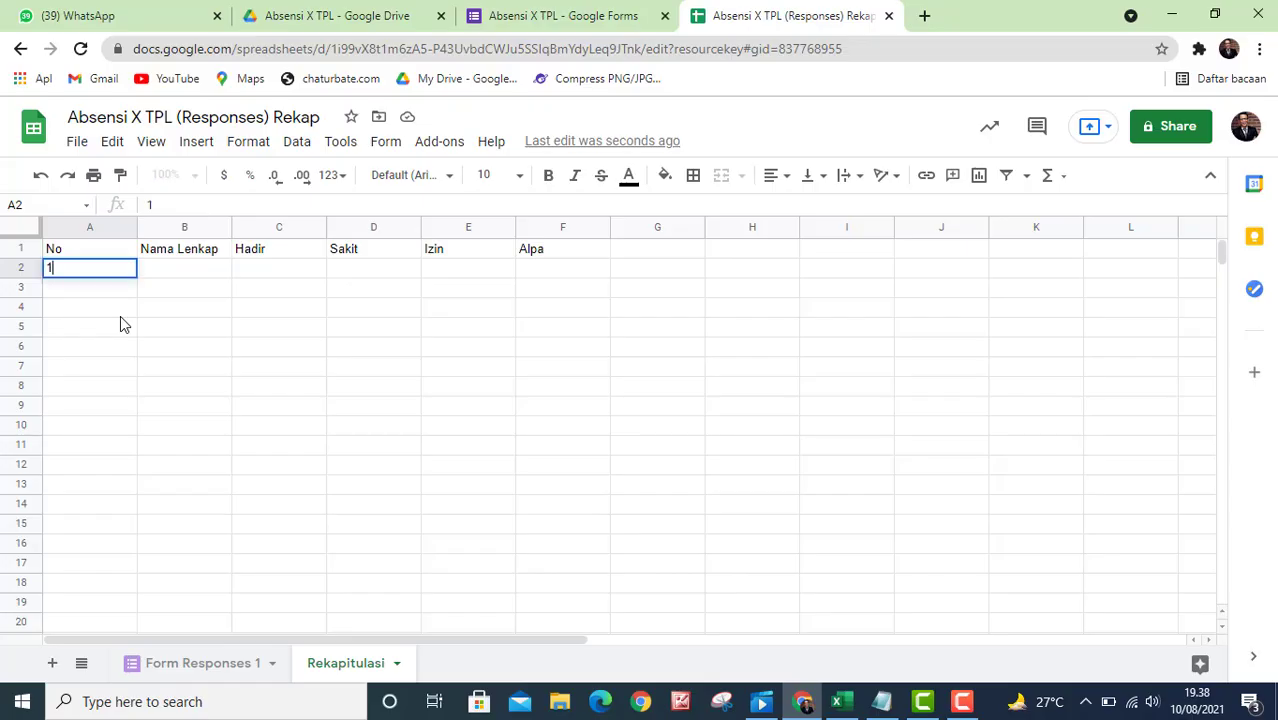
key(Return)
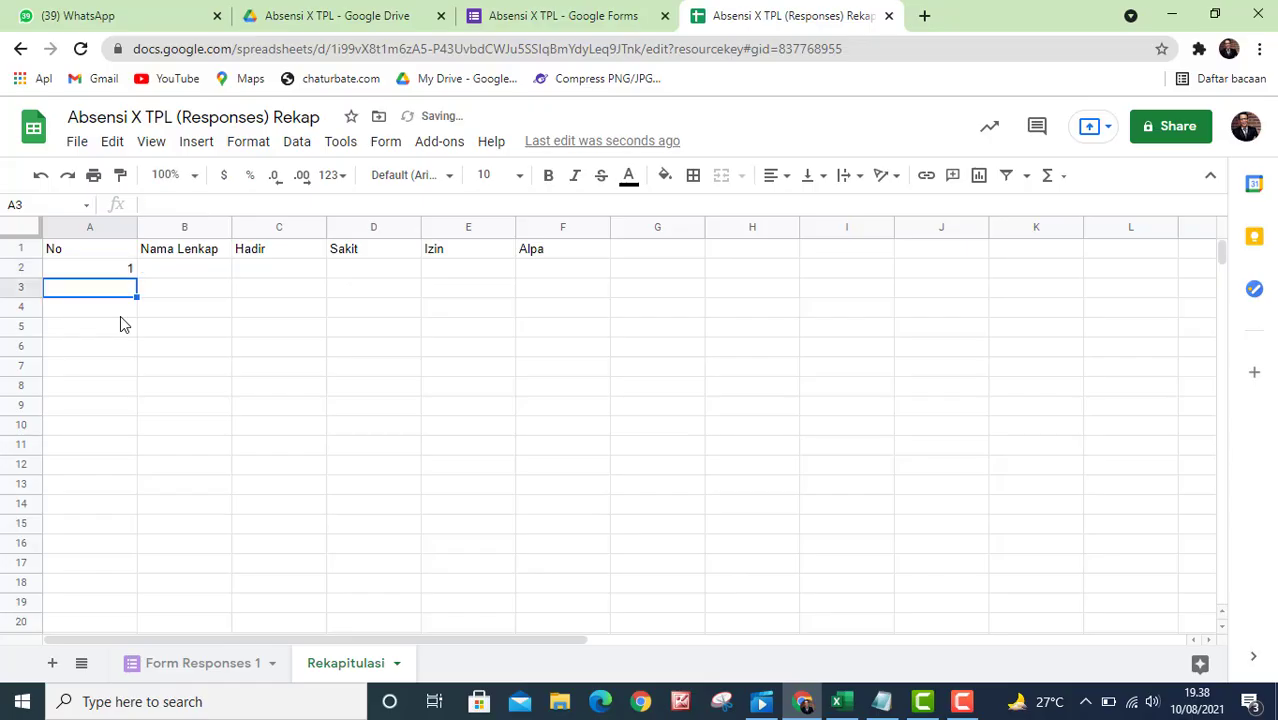
text(2)
key(Return)
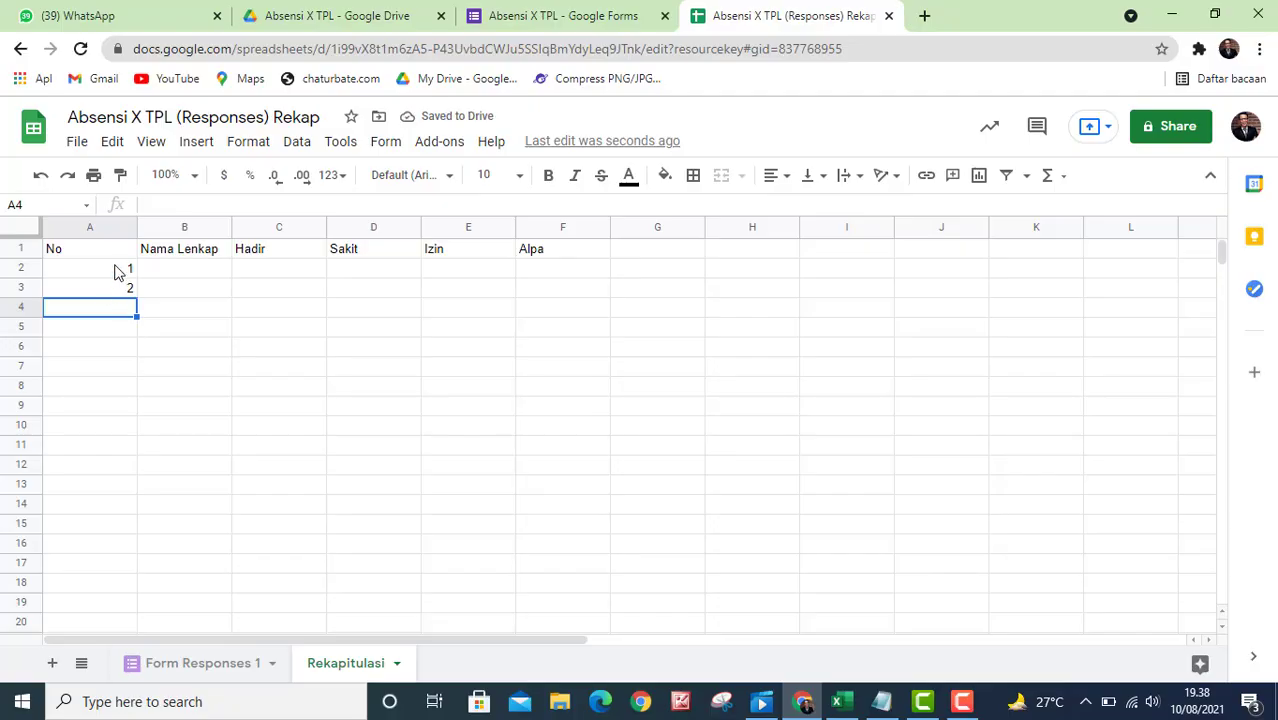
drag(115, 271, 120, 288)
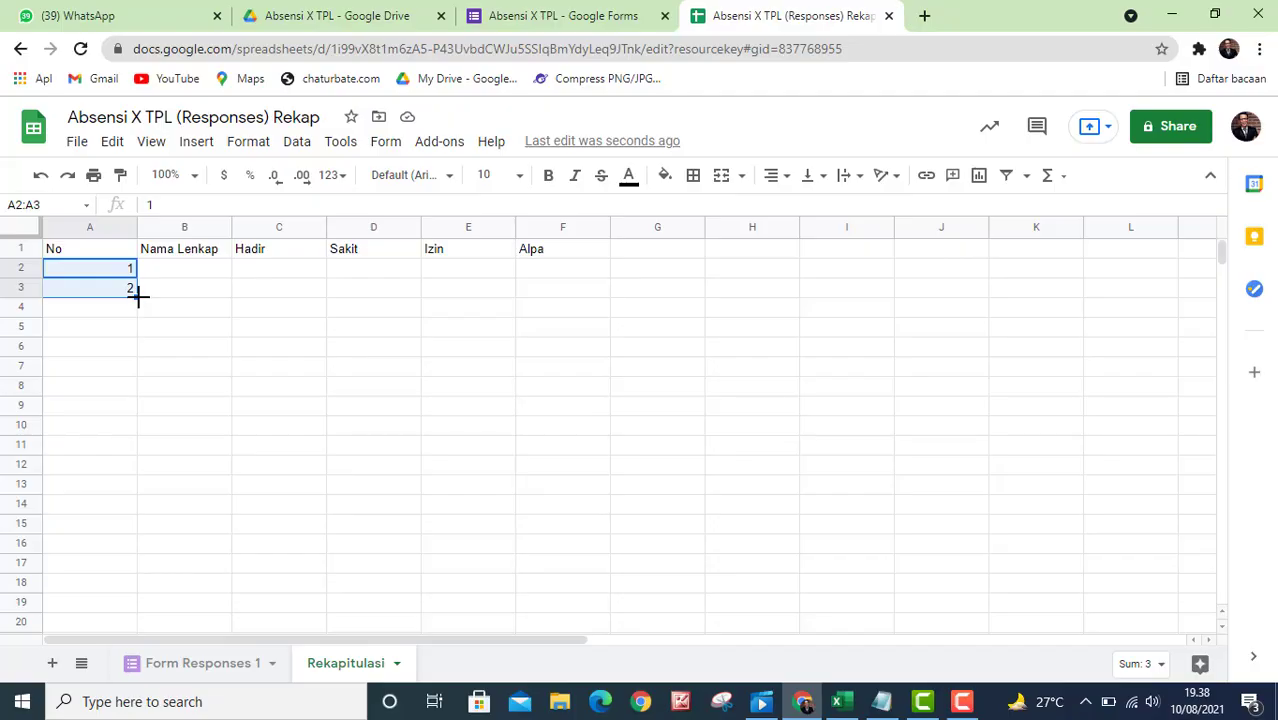
drag(139, 296, 138, 548)
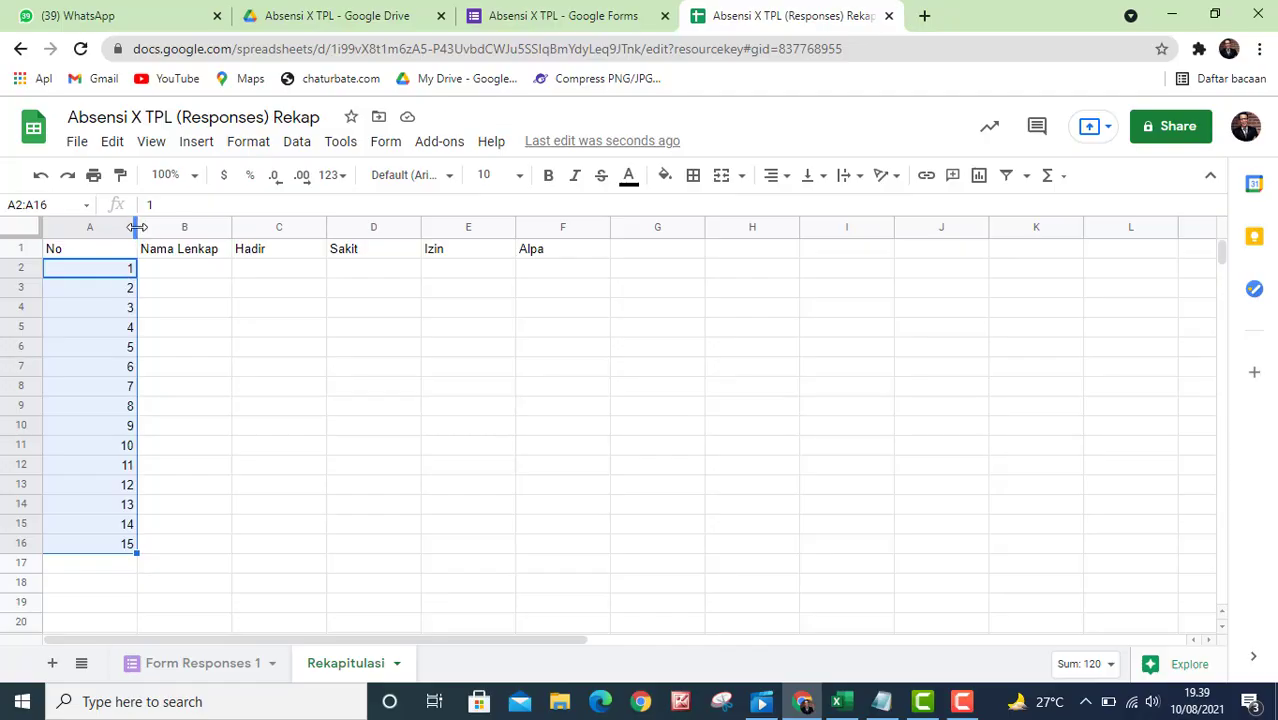
double_click(137, 227)
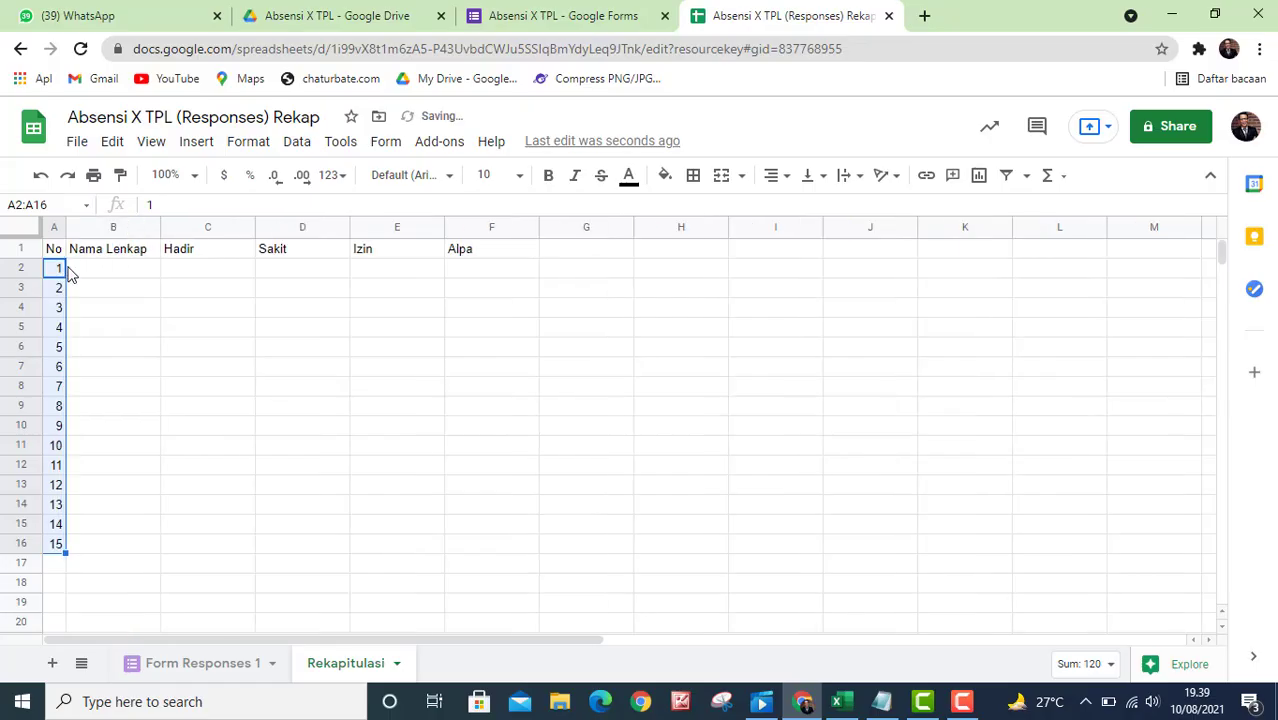
Narrow the Hadir, Sakit, Izin and Alpa columns C to F together so they just fit their headers.
click(205, 270)
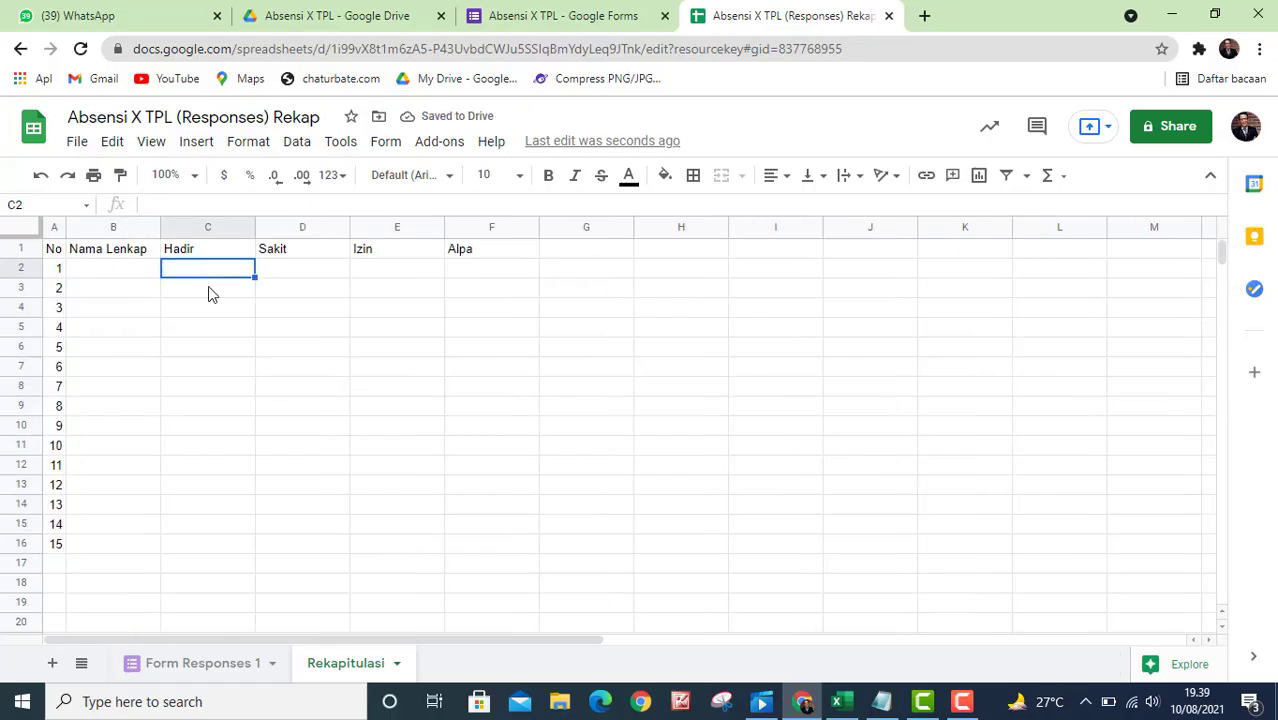
click(194, 222)
drag(194, 222, 472, 254)
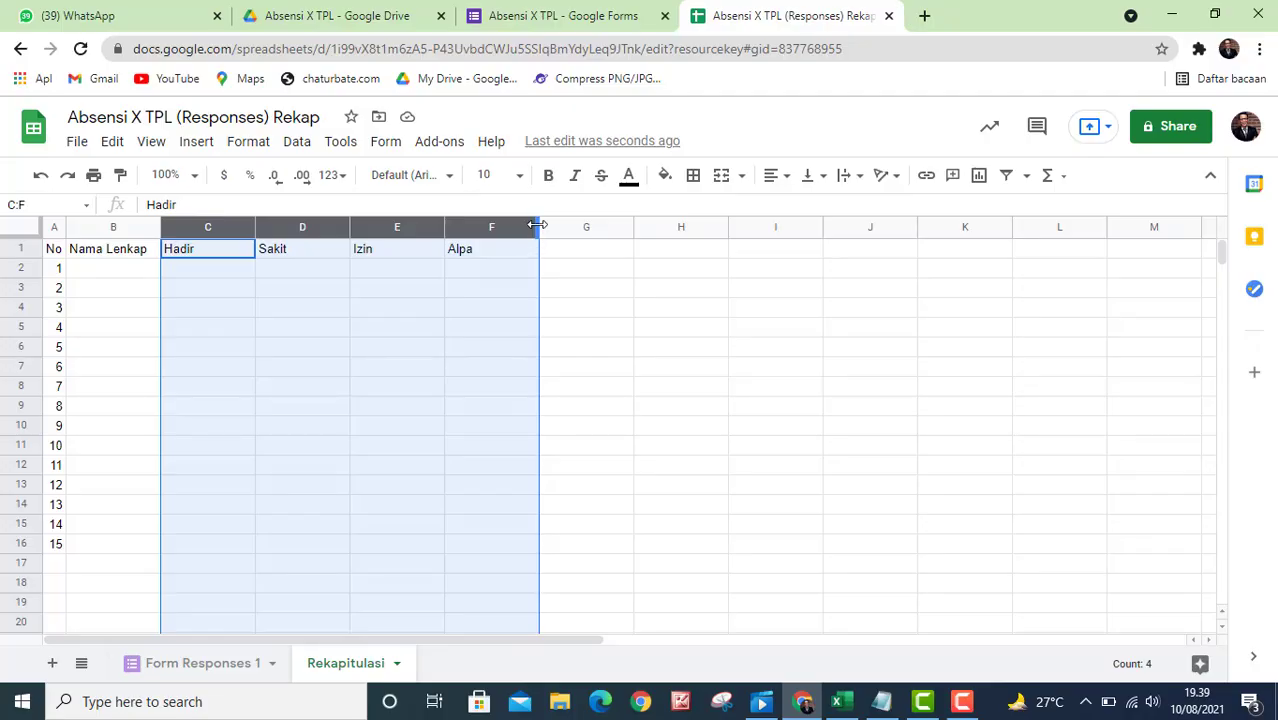
drag(538, 227, 479, 230)
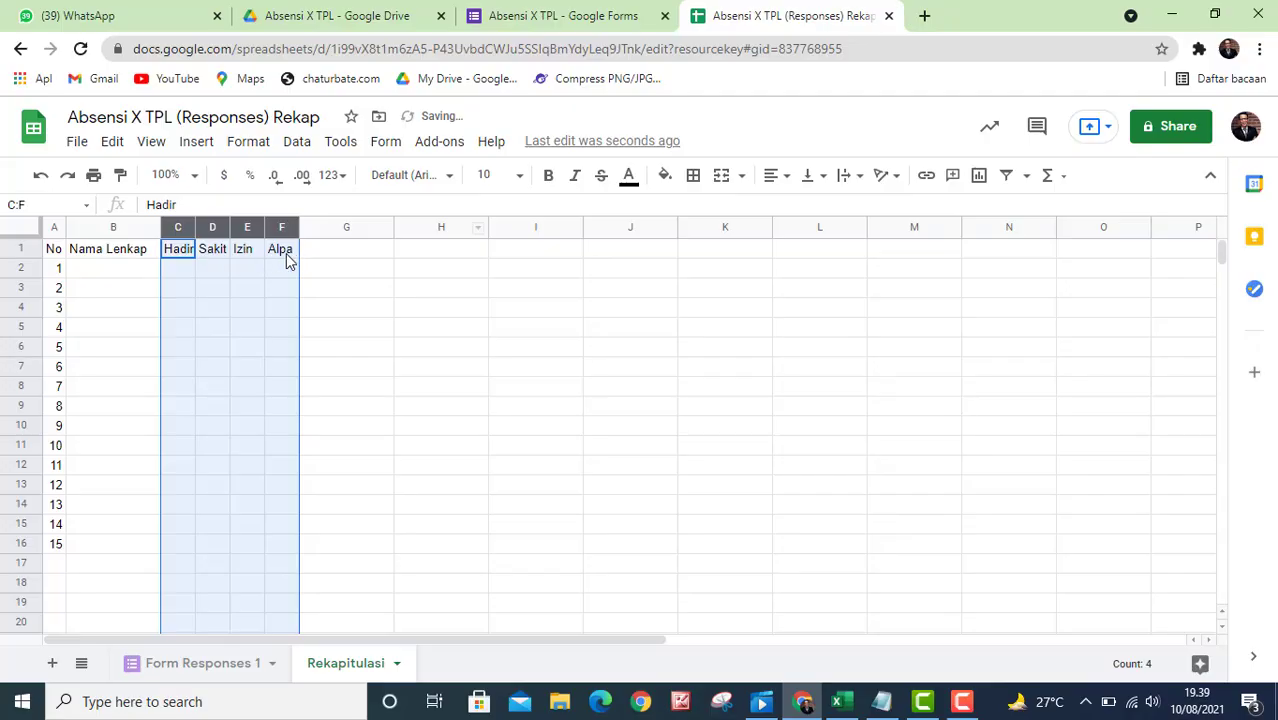
click(346, 276)
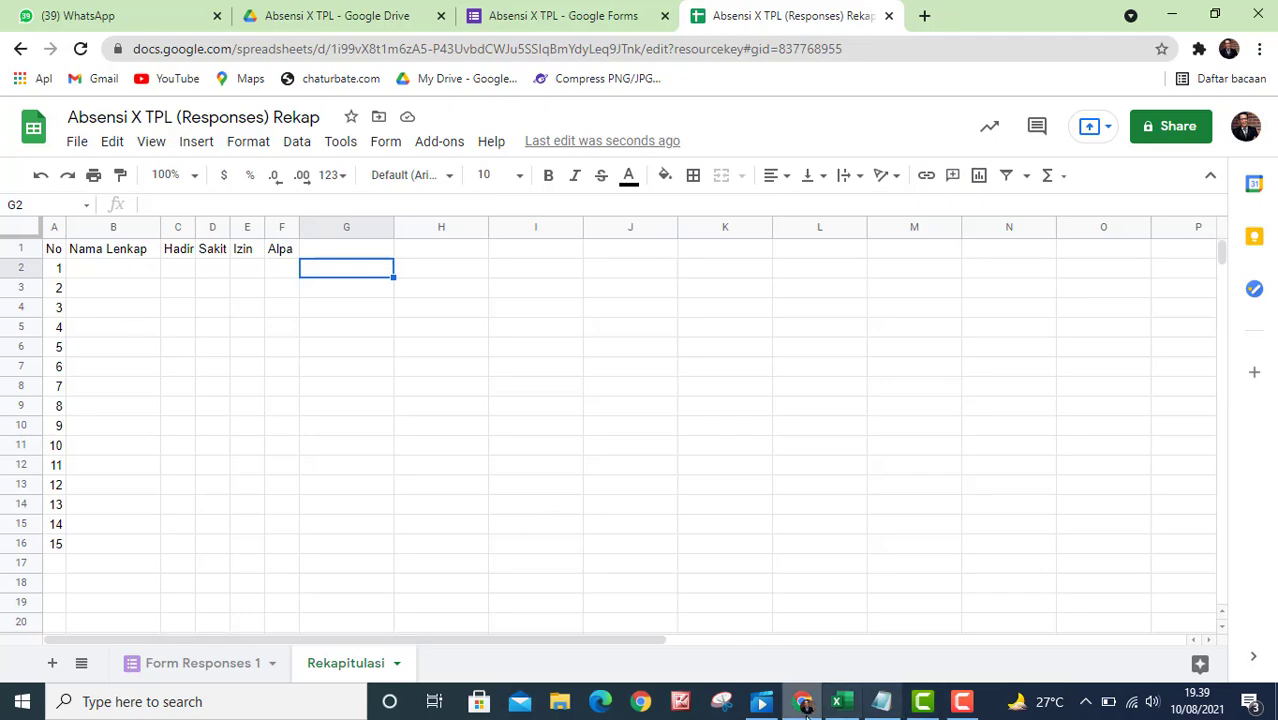
Switch to the Excel student data workbook and copy the class X TPL student names in D8:D22.
click(841, 701)
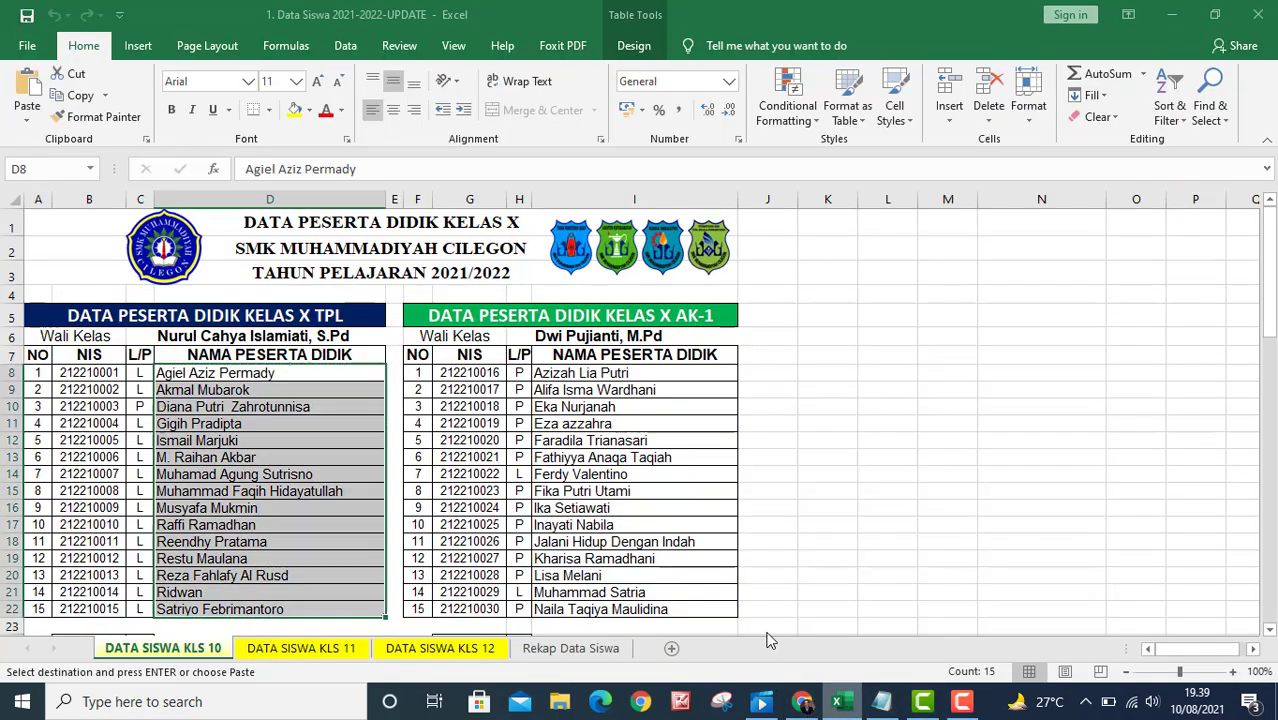
click(265, 373)
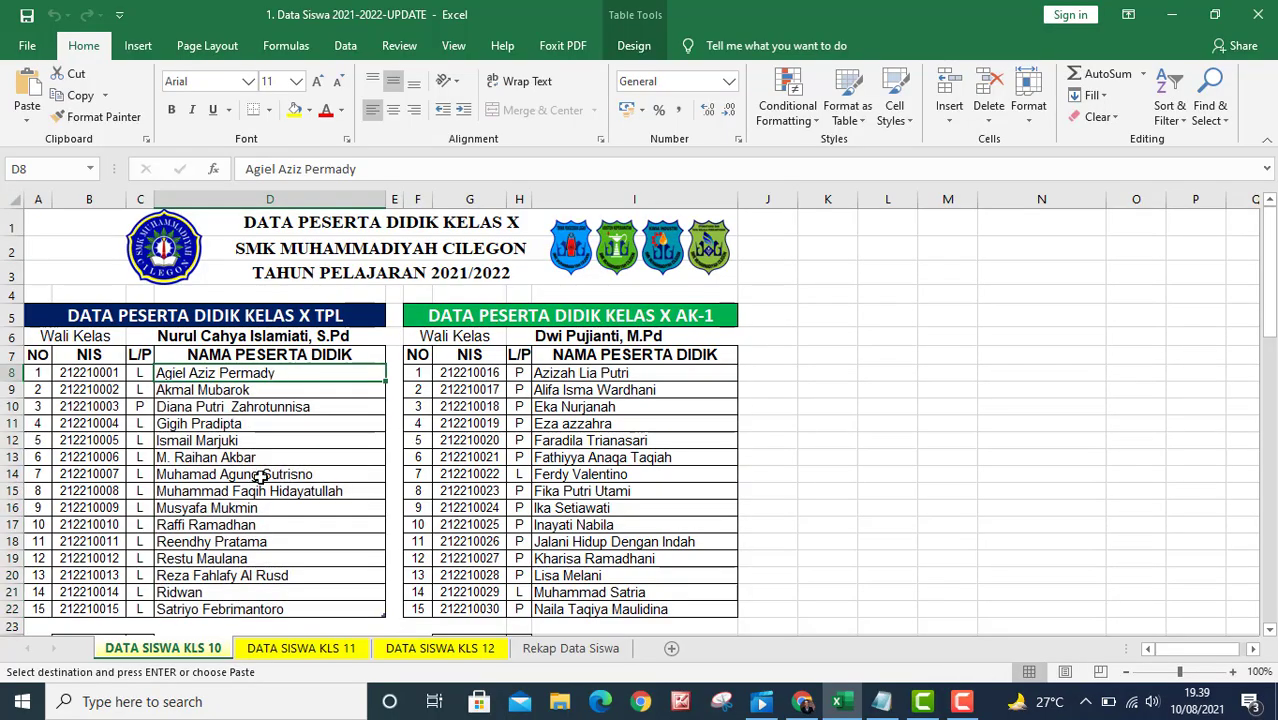
shift+click(240, 612)
right_click(229, 452)
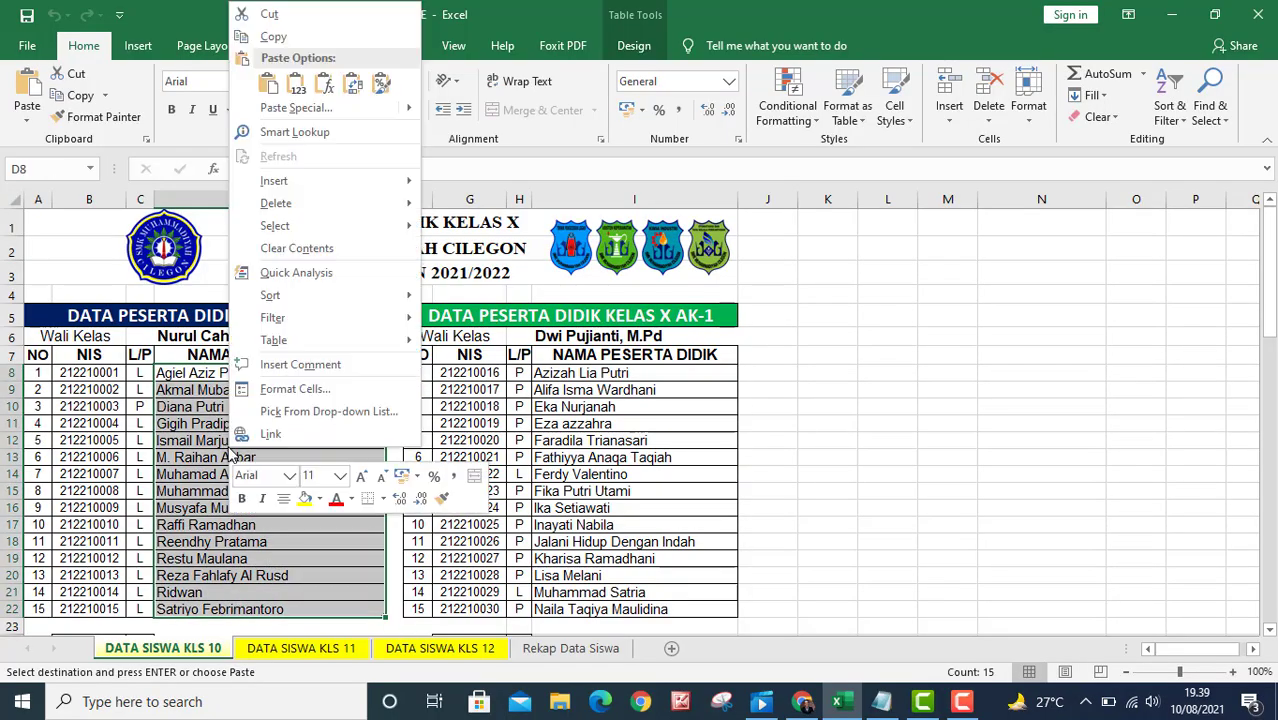
click(272, 37)
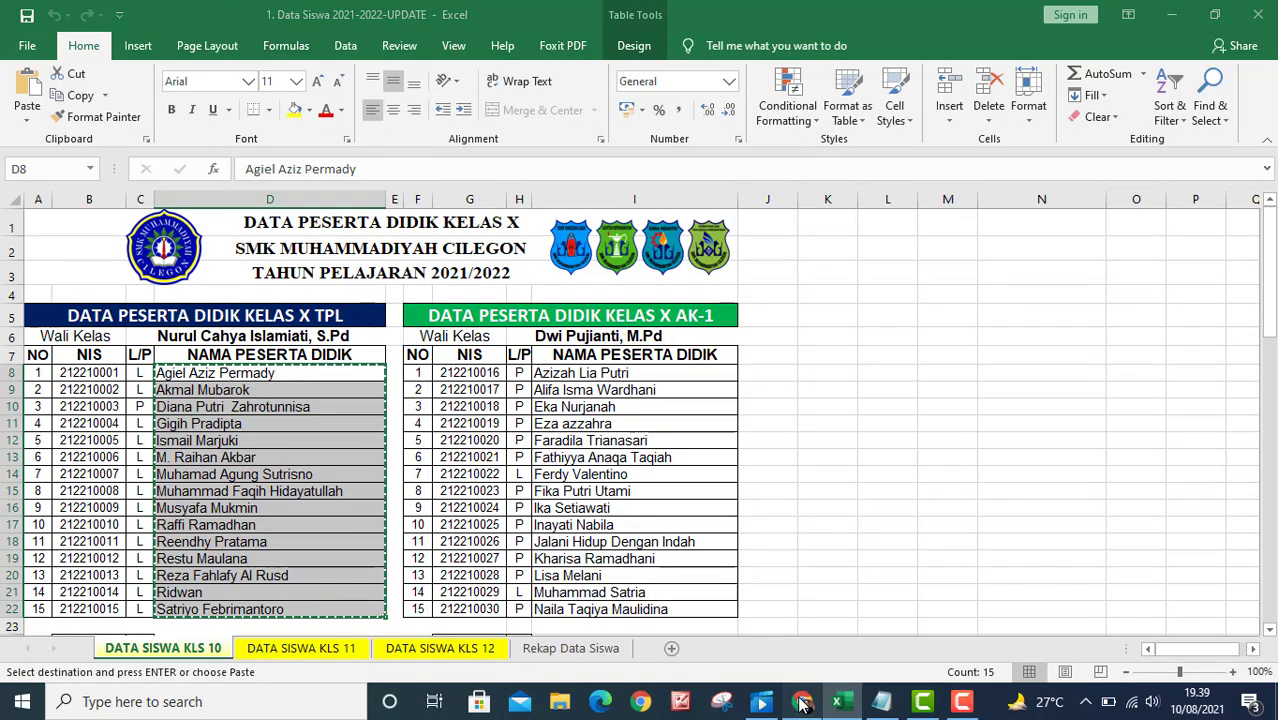
Return to the Rekapitulasi sheet in Chrome, paste the student names as values only from B2, and fit column B to them.
click(802, 701)
click(135, 270)
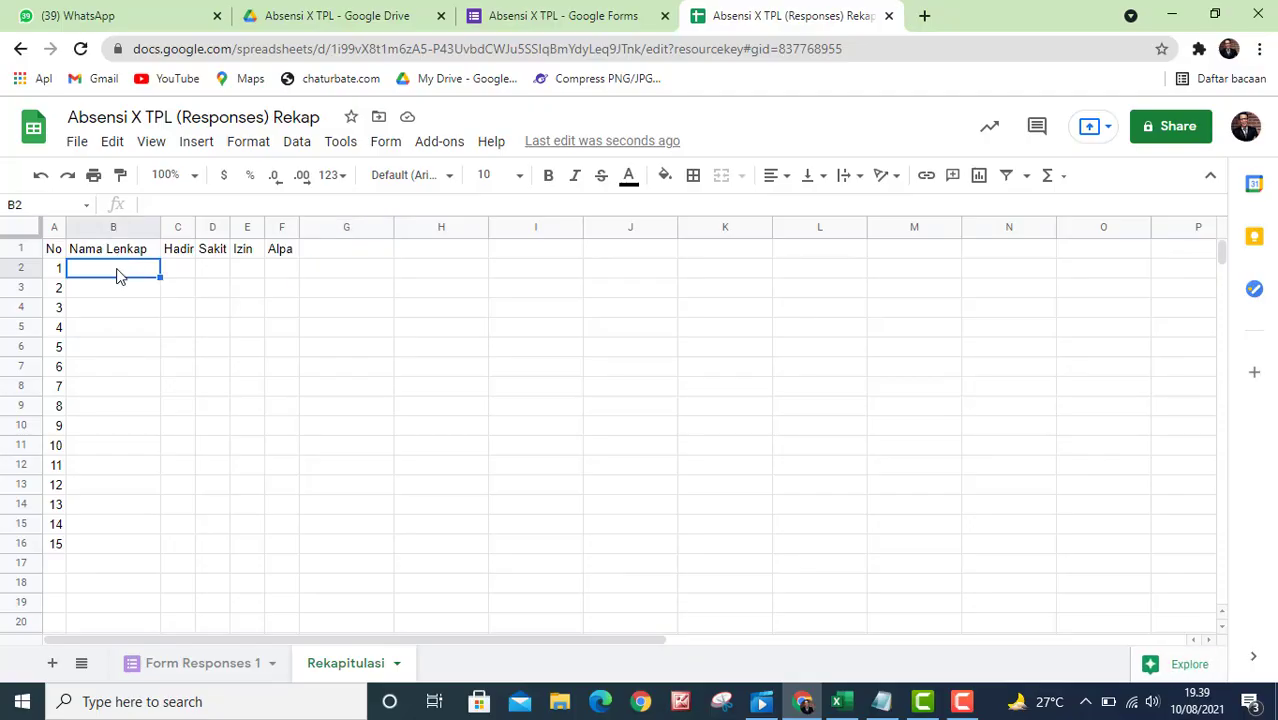
right_click(116, 276)
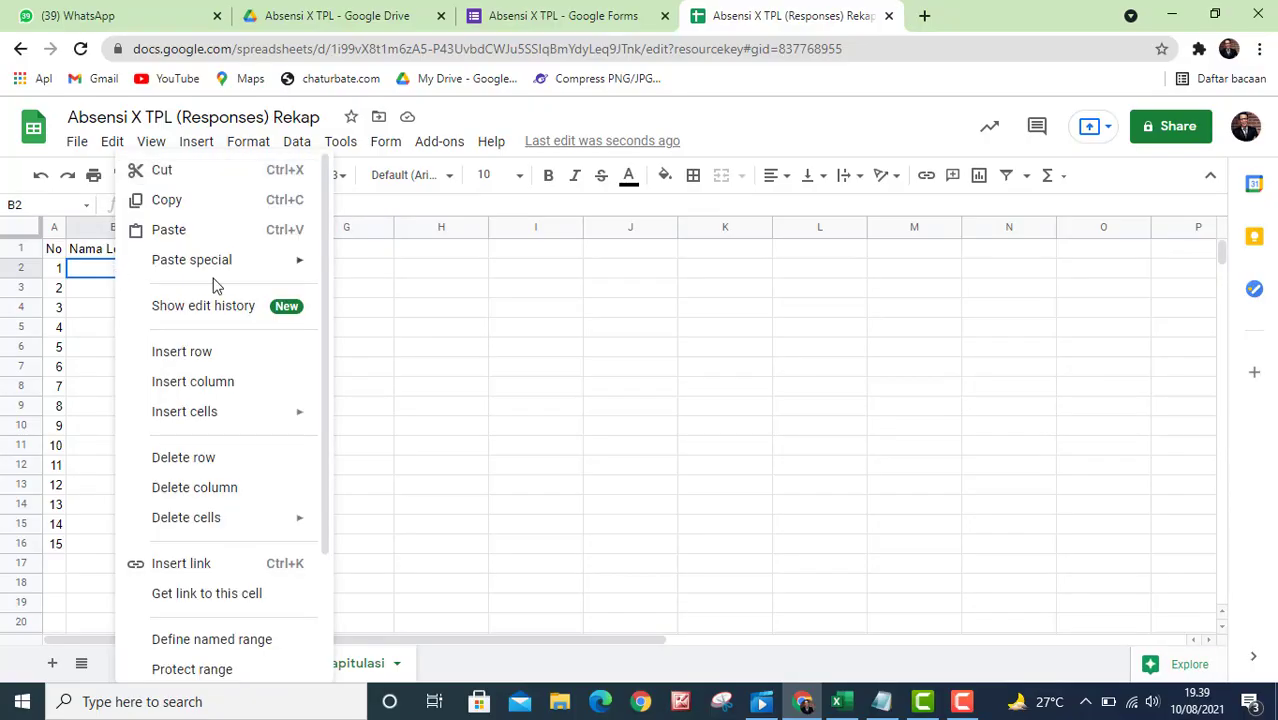
mouse_move(248, 274)
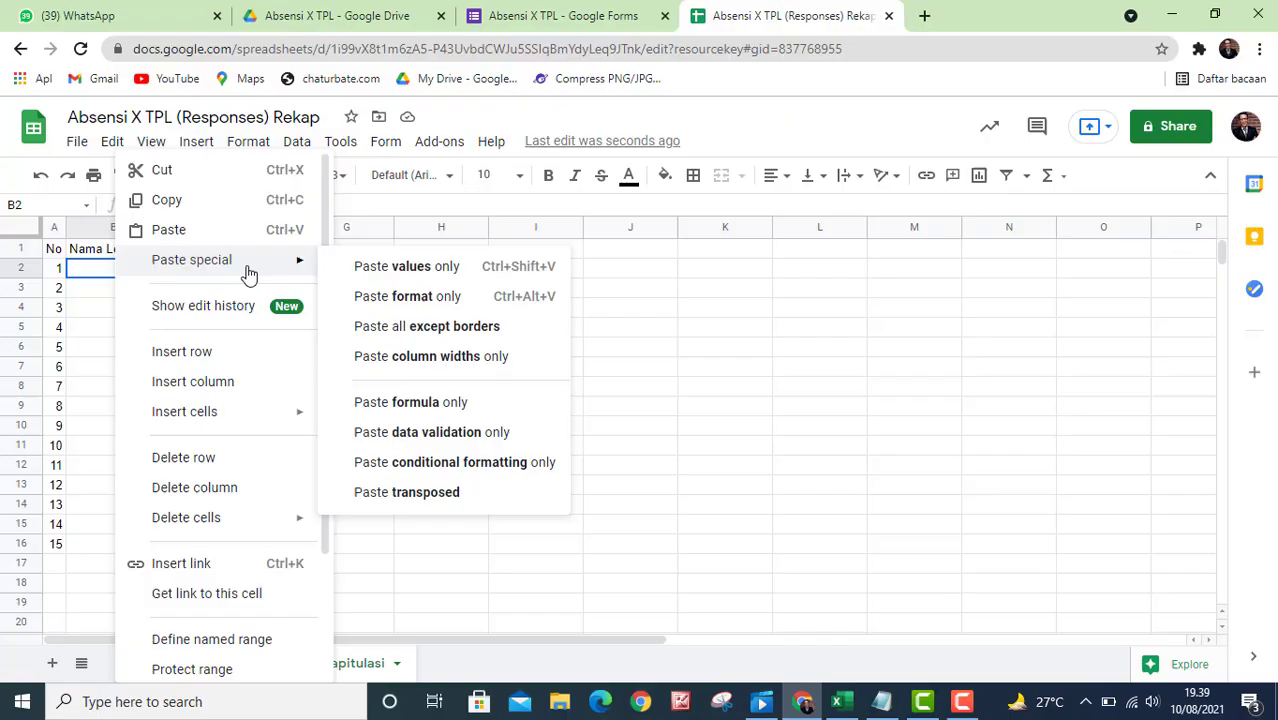
click(416, 271)
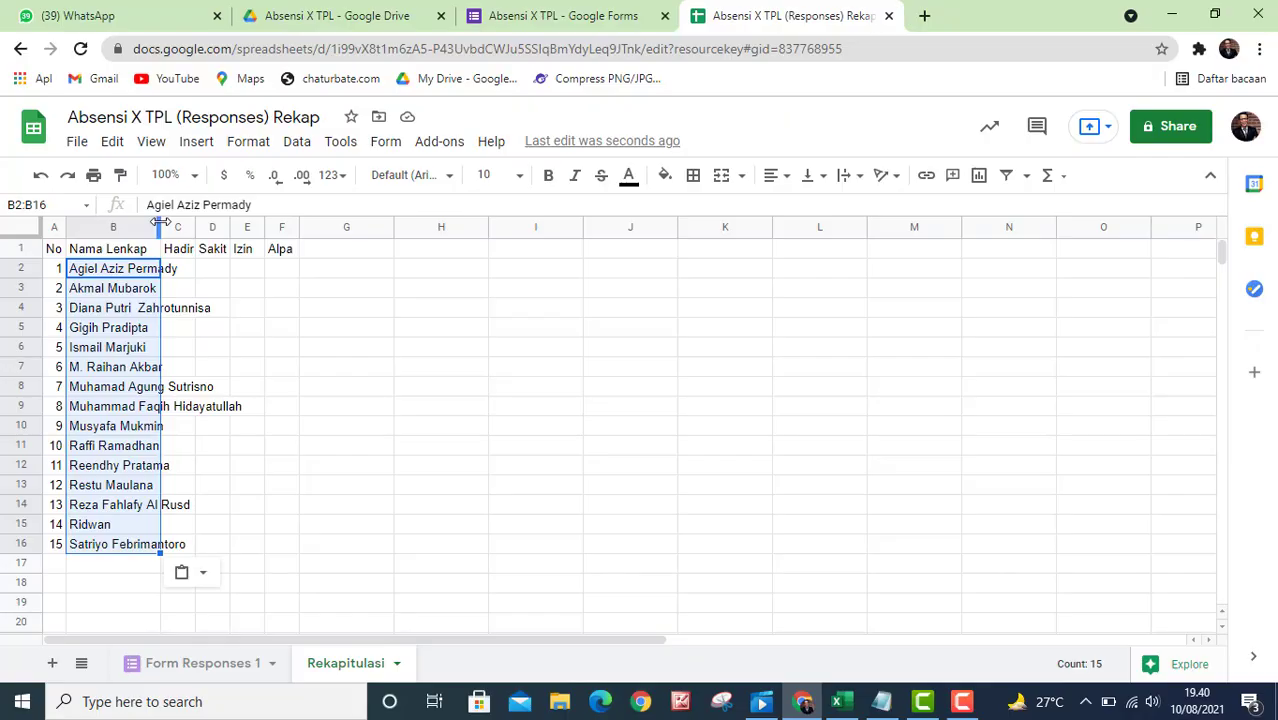
double_click(160, 222)
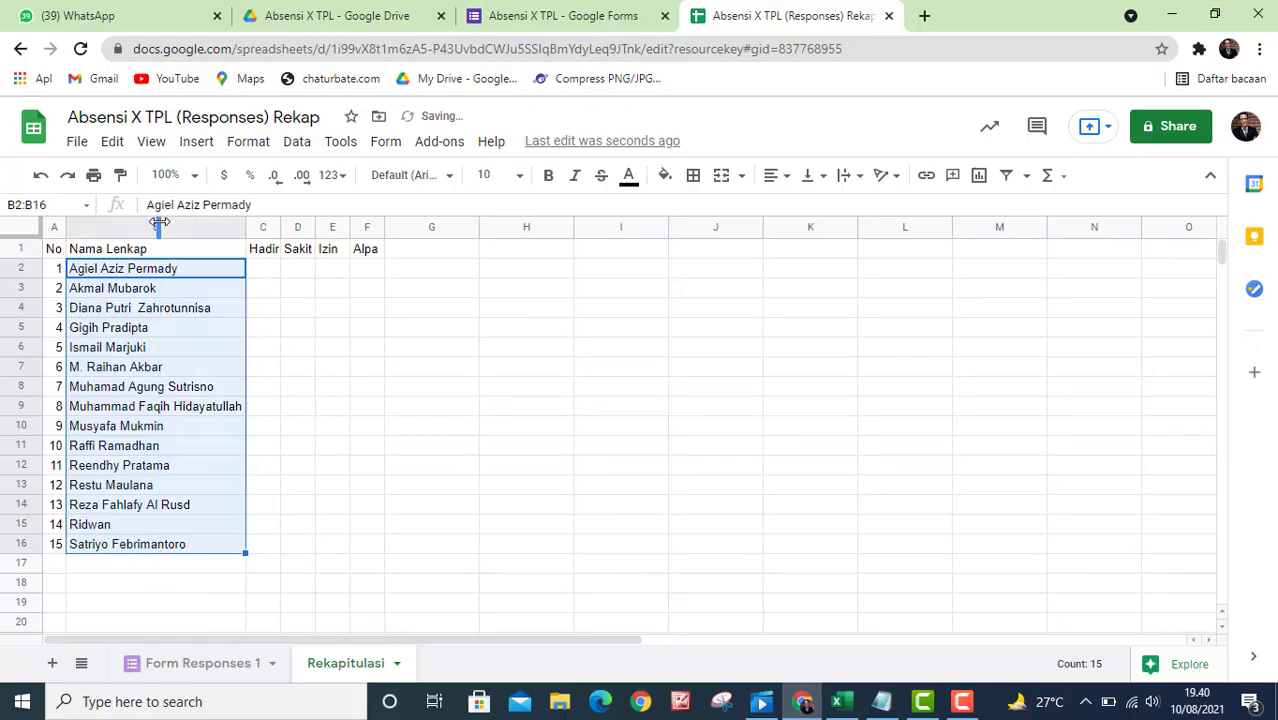
click(335, 506)
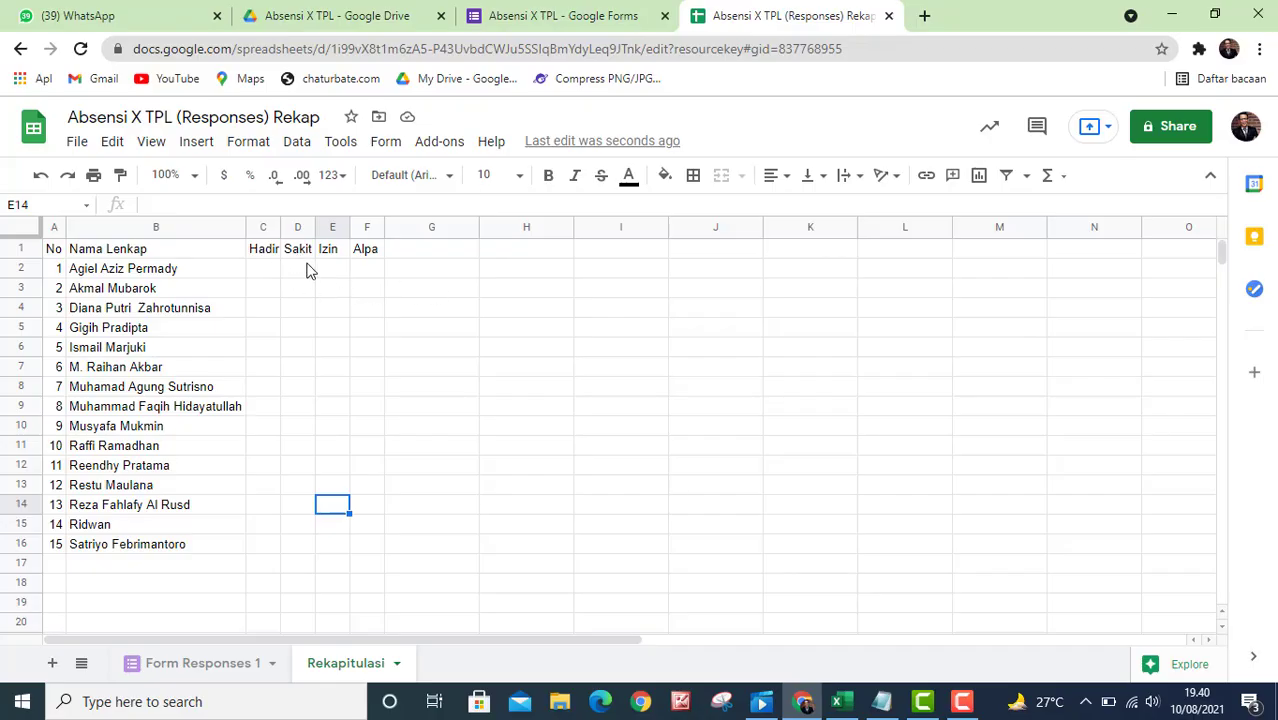
Enter the row labels Hadir, Sakit, Izin and Alpa in cells G2 to G5 of the Rekapitulasi sheet.
click(442, 270)
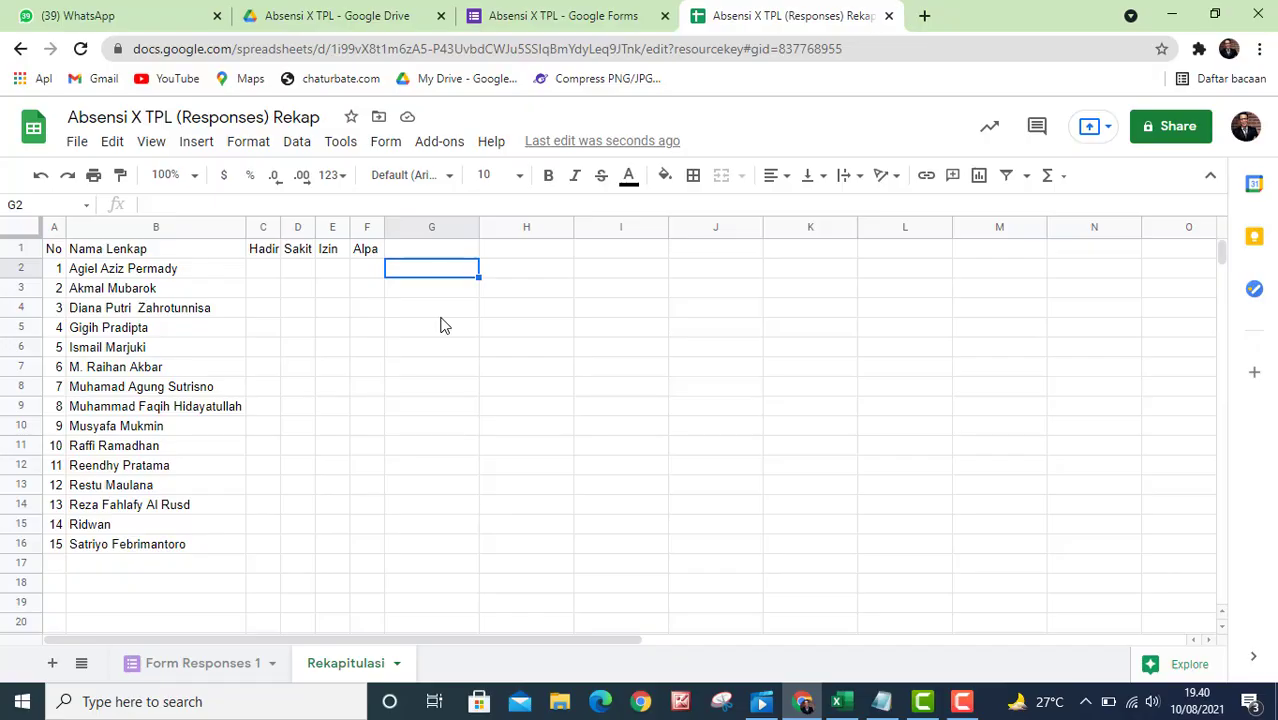
text(Hadir)
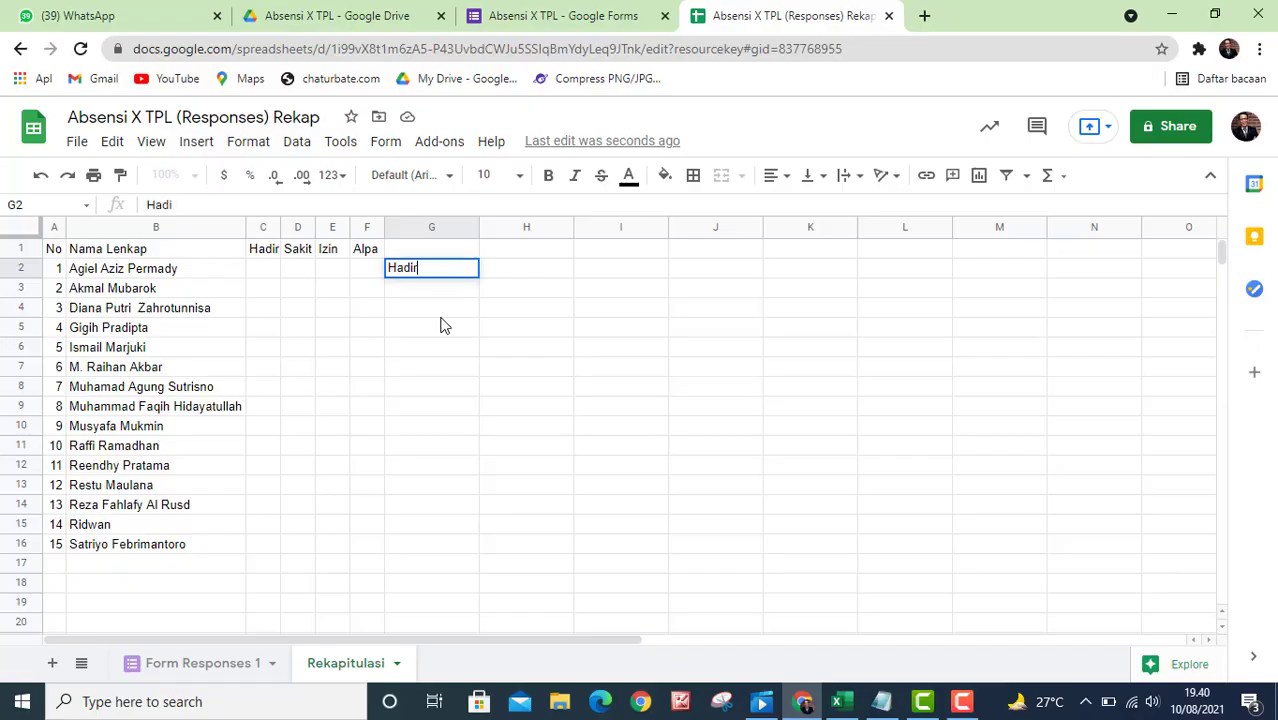
key(Return)
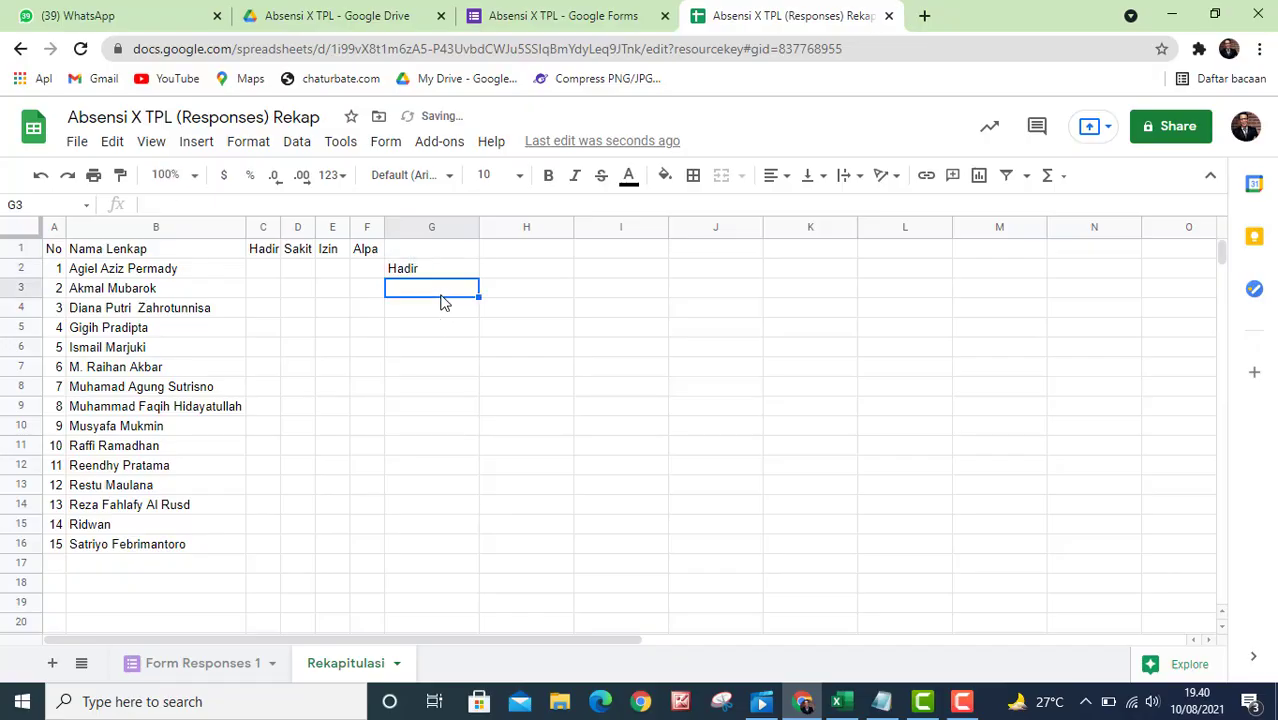
text(Sakit)
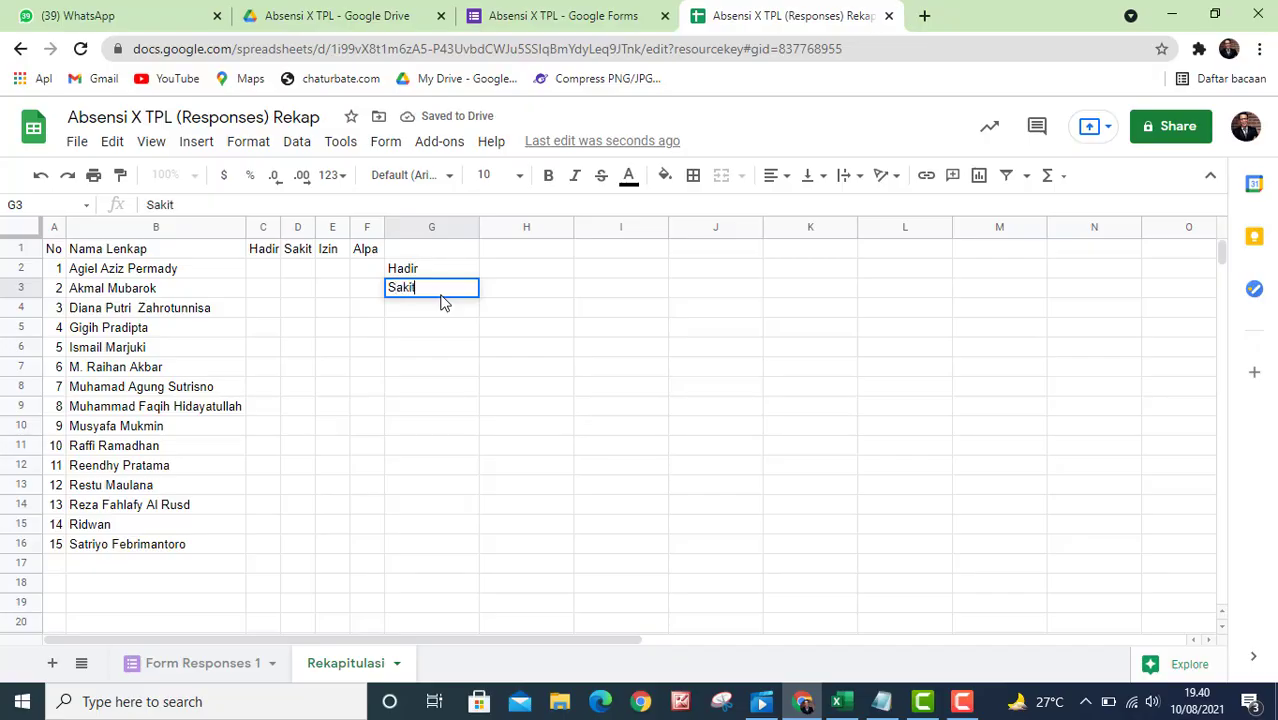
key(Return)
text(A)
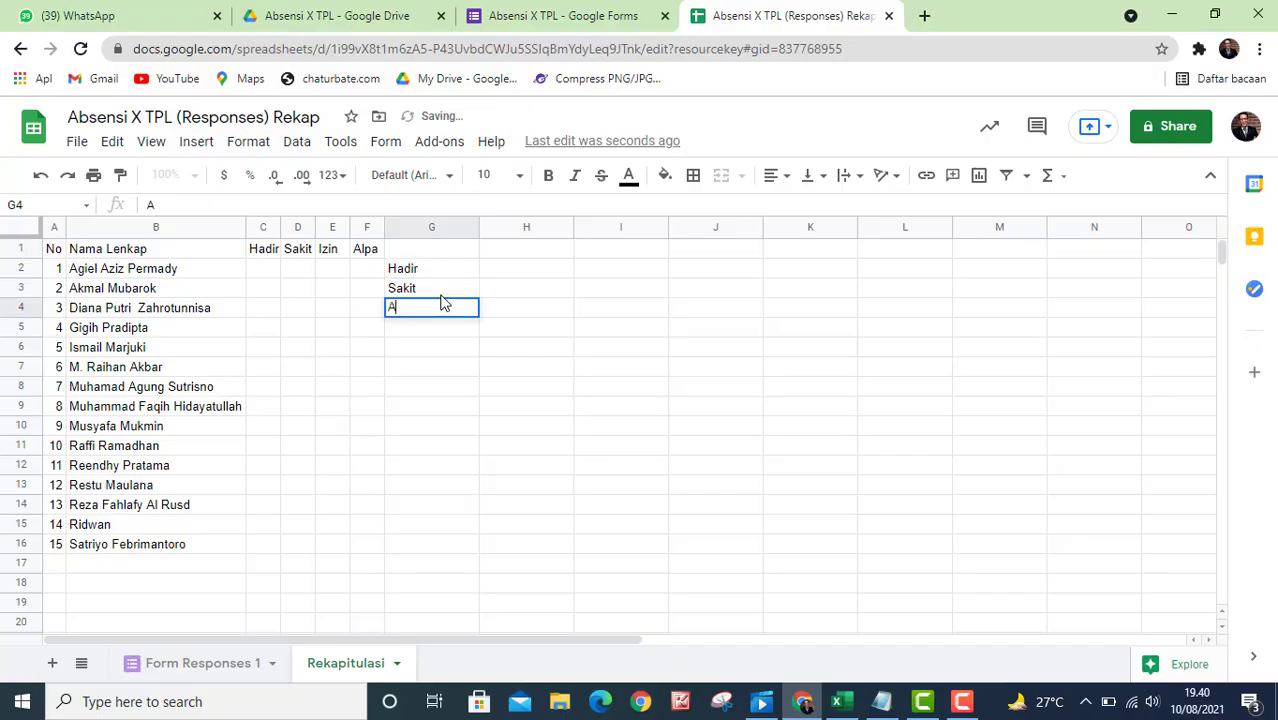
key(BackSpace)
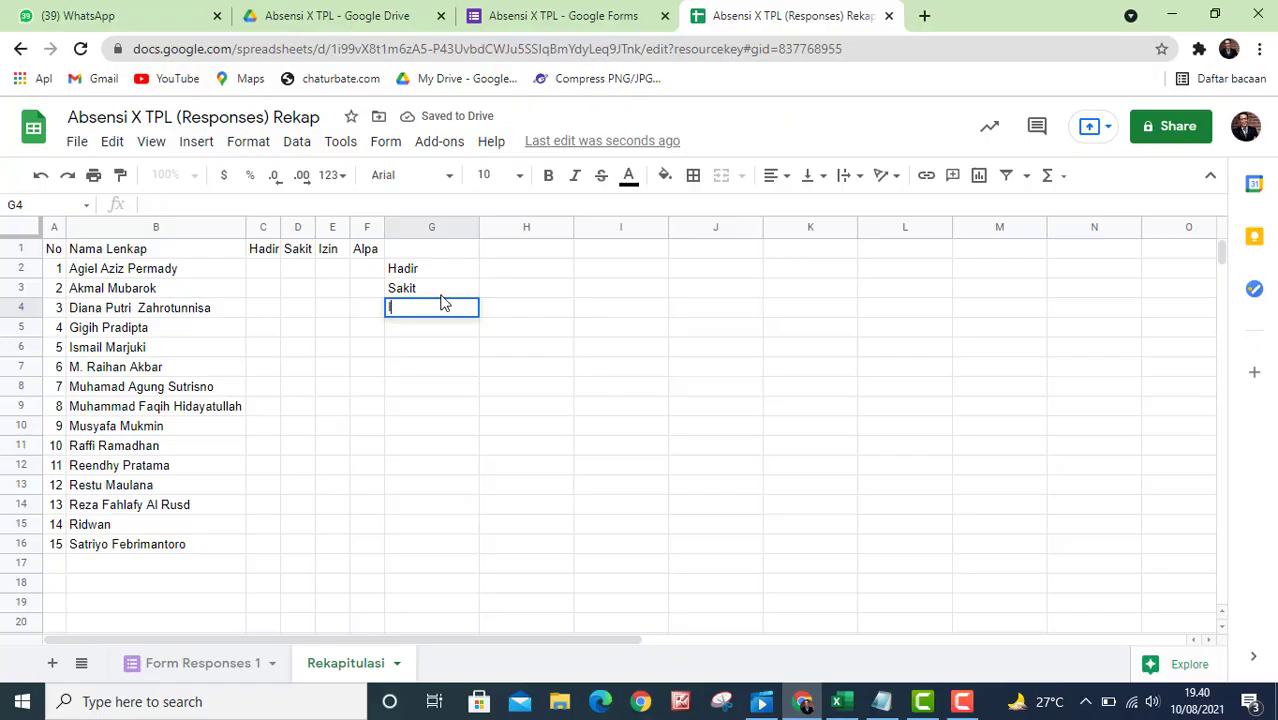
text(Izin)
key(Return)
text(A)
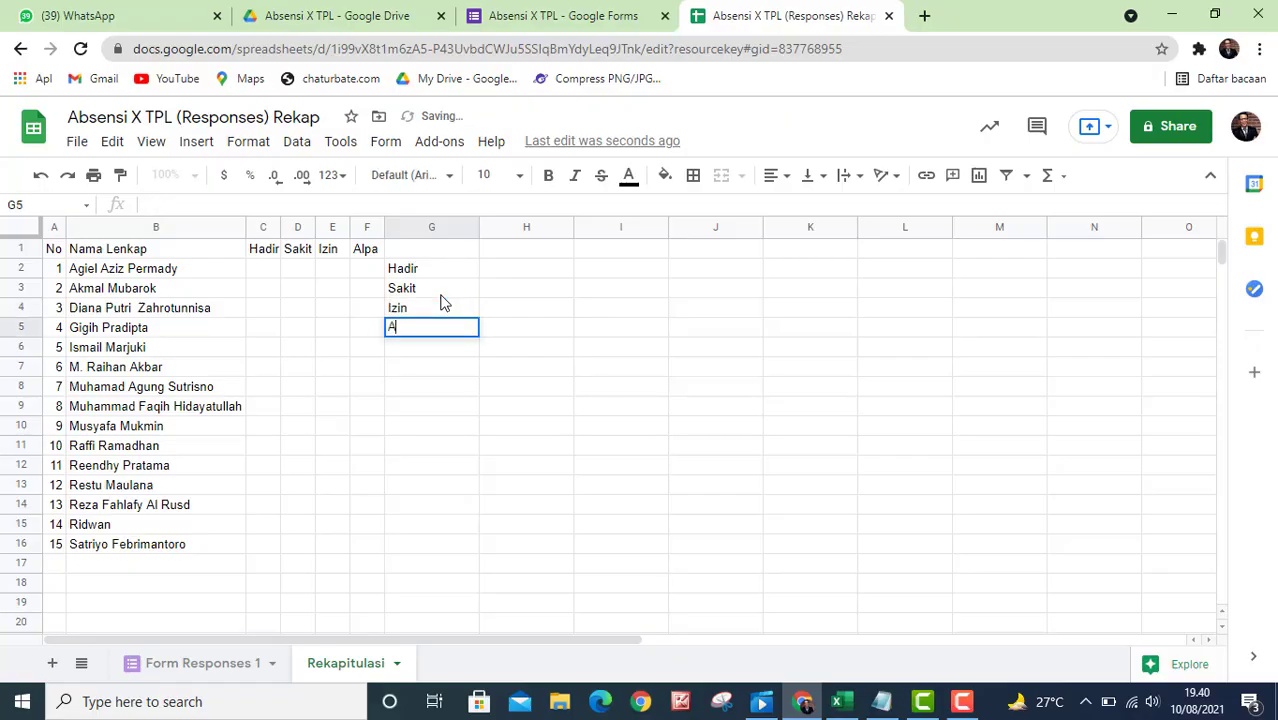
text(lpa)
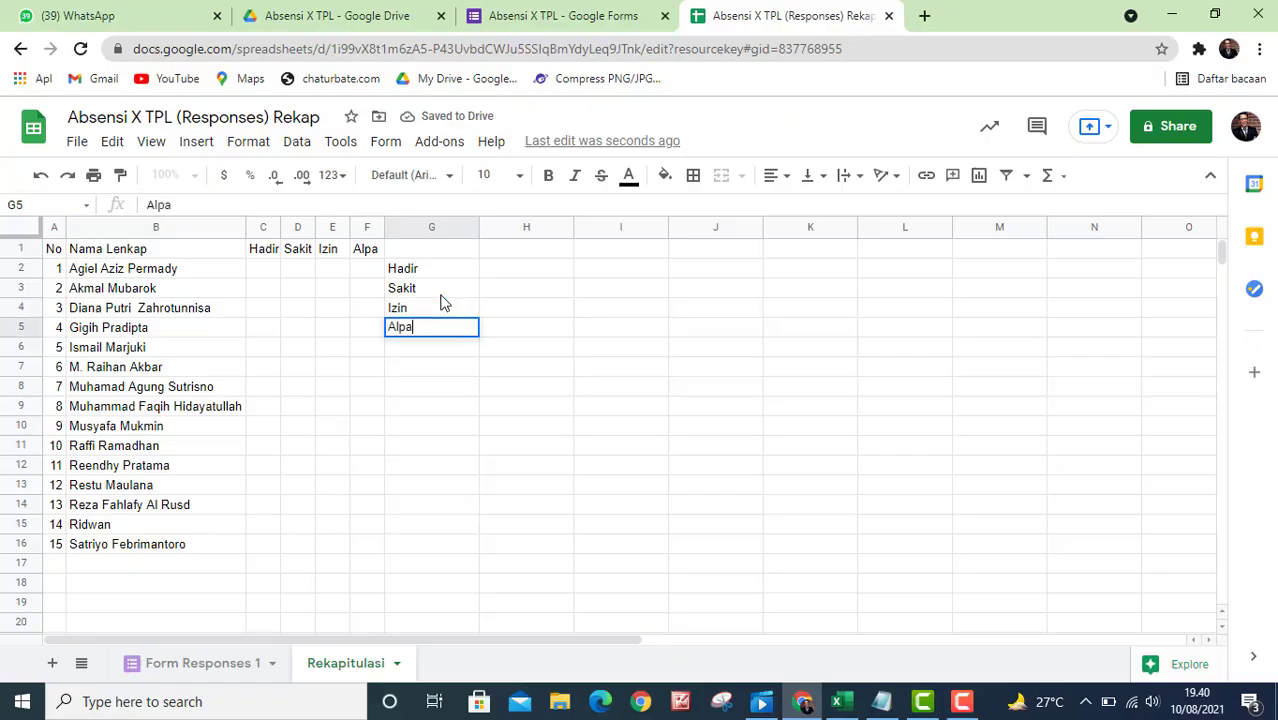
click(453, 369)
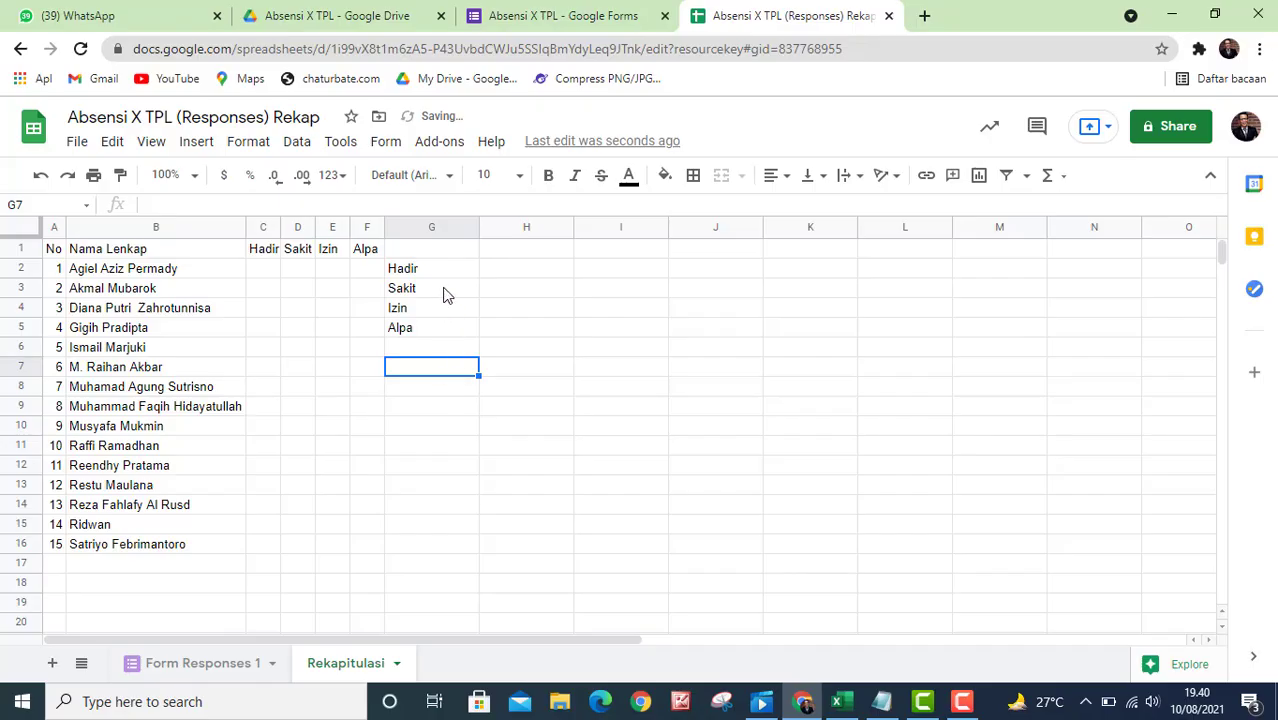
Enter 1 in H1 and 2 in I1, and fill the number series across to 16 in W1.
click(506, 255)
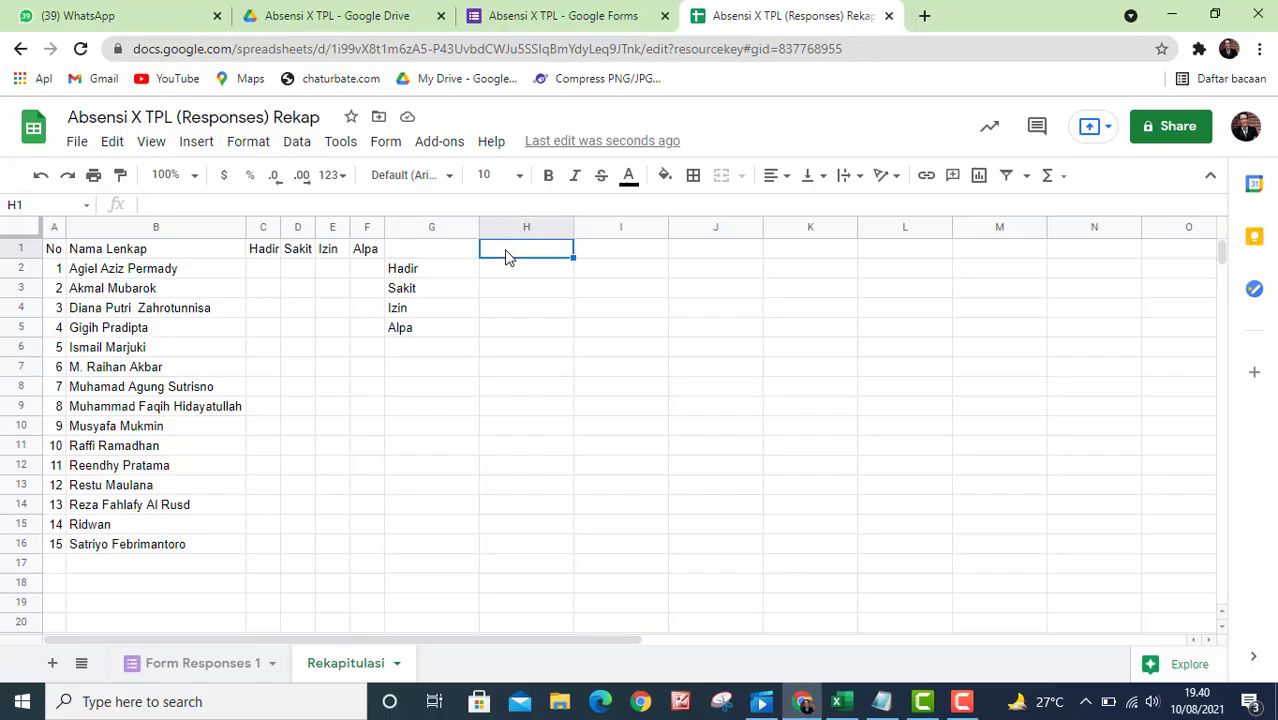
text(1)
click(637, 257)
text(2)
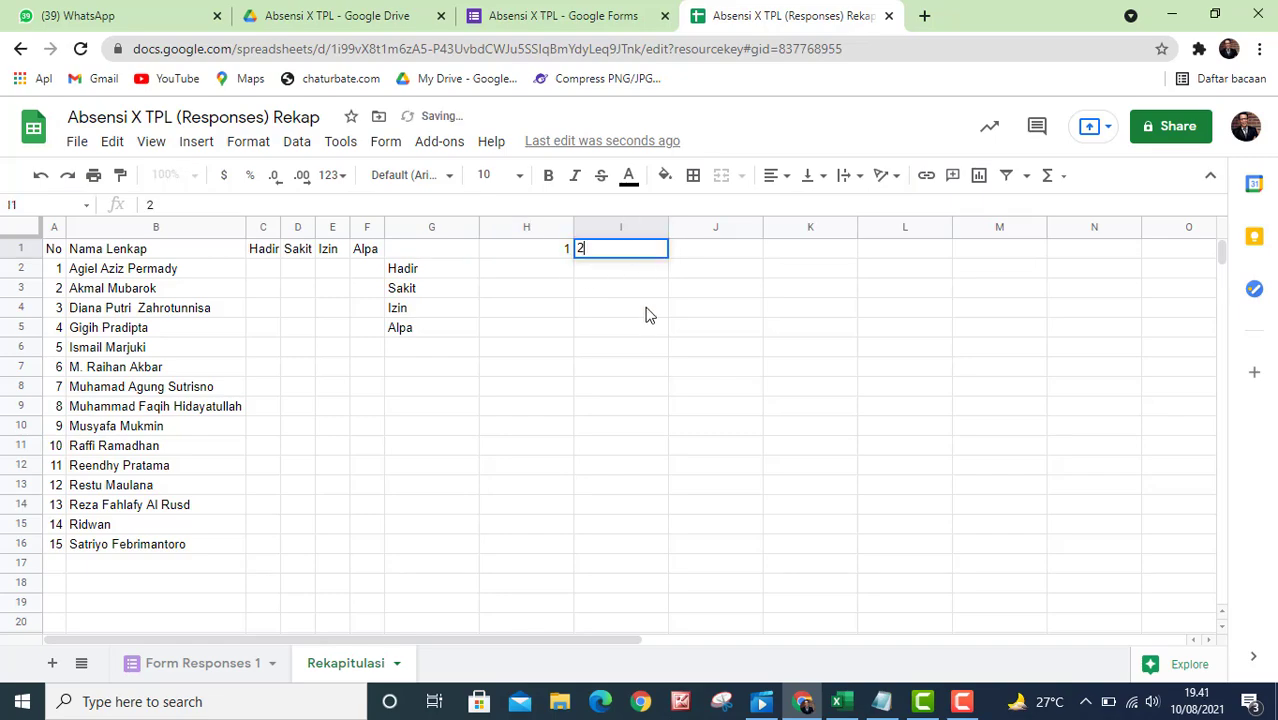
click(646, 310)
drag(548, 258, 640, 262)
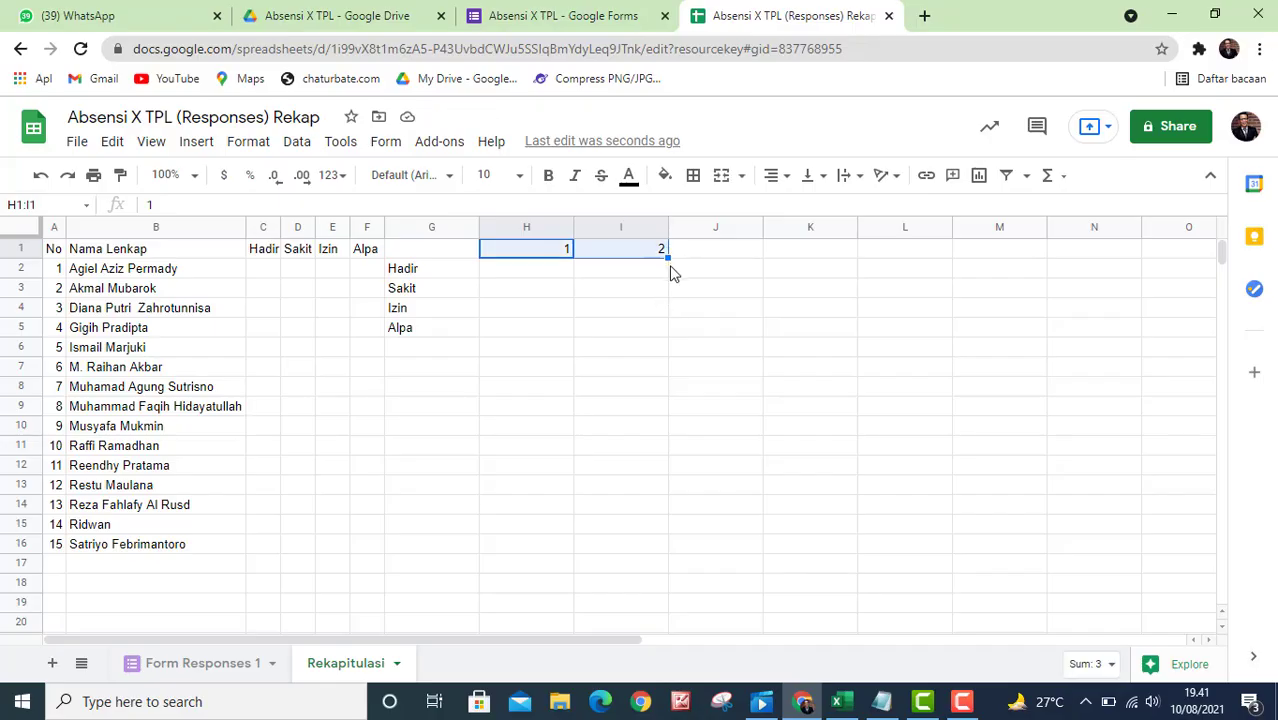
drag(670, 257, 901, 272)
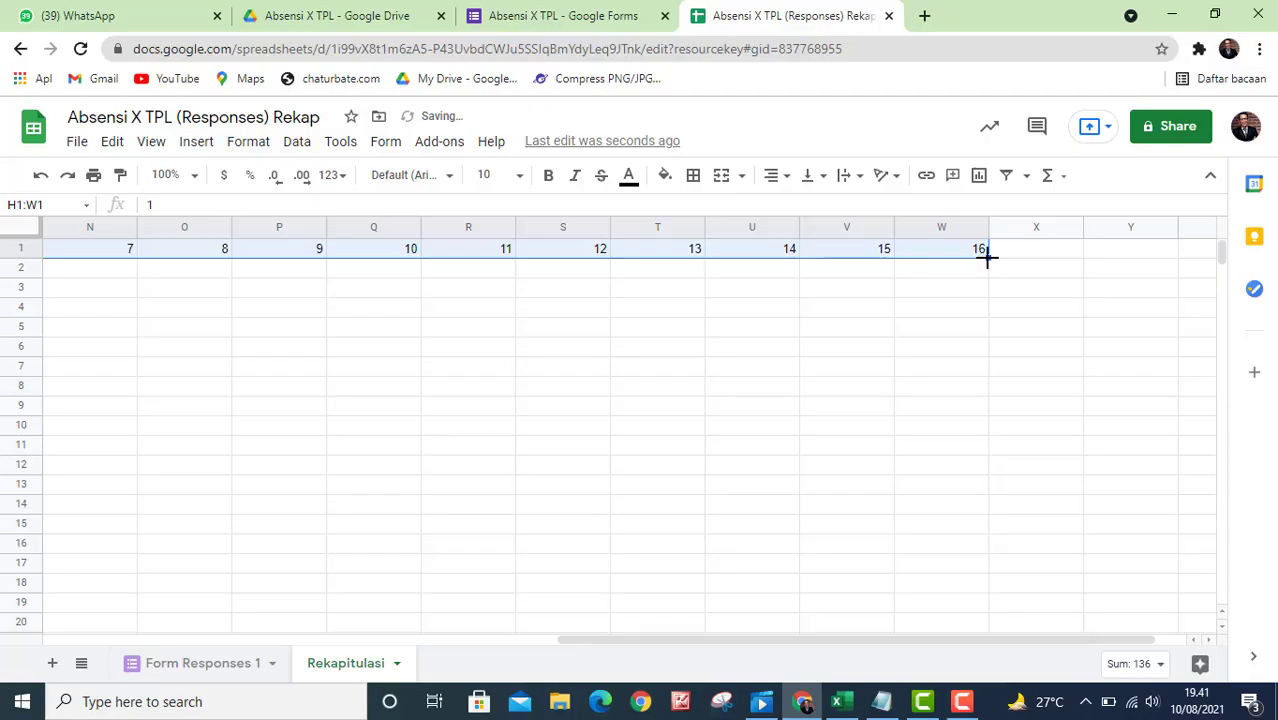
Delete column W, which holds the surplus number 16.
click(944, 228)
right_click(944, 228)
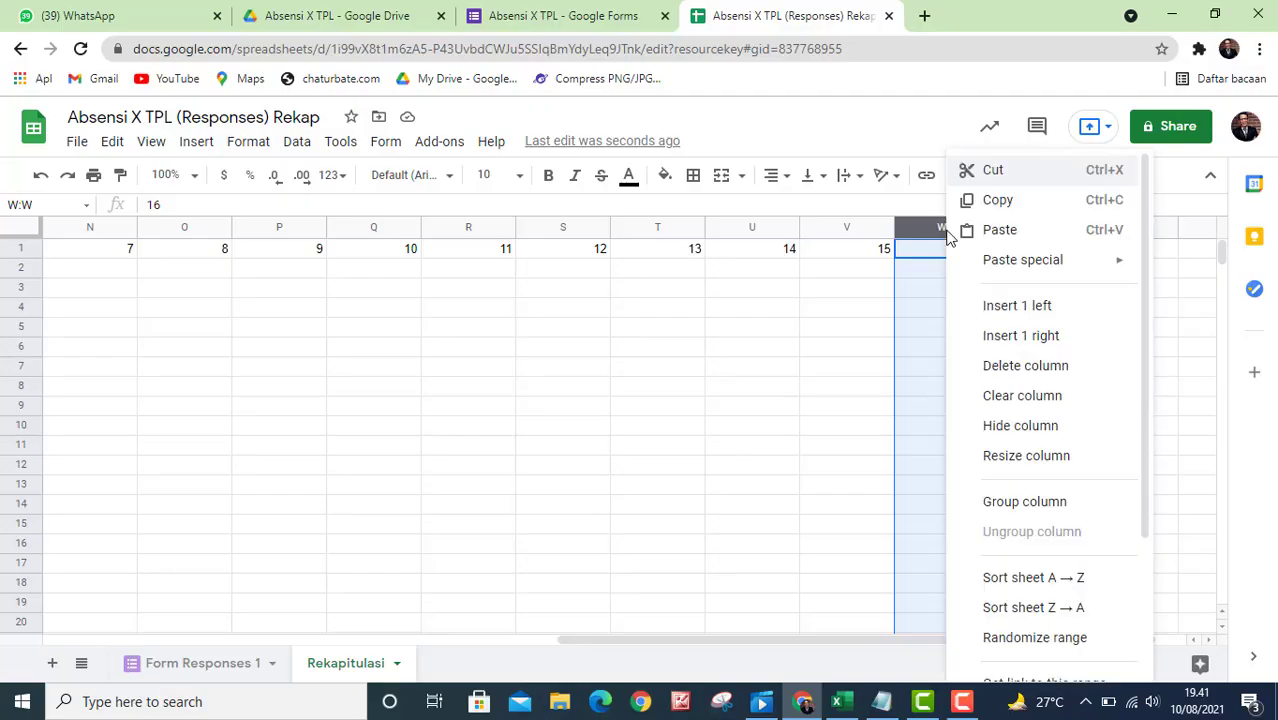
click(1013, 366)
click(860, 352)
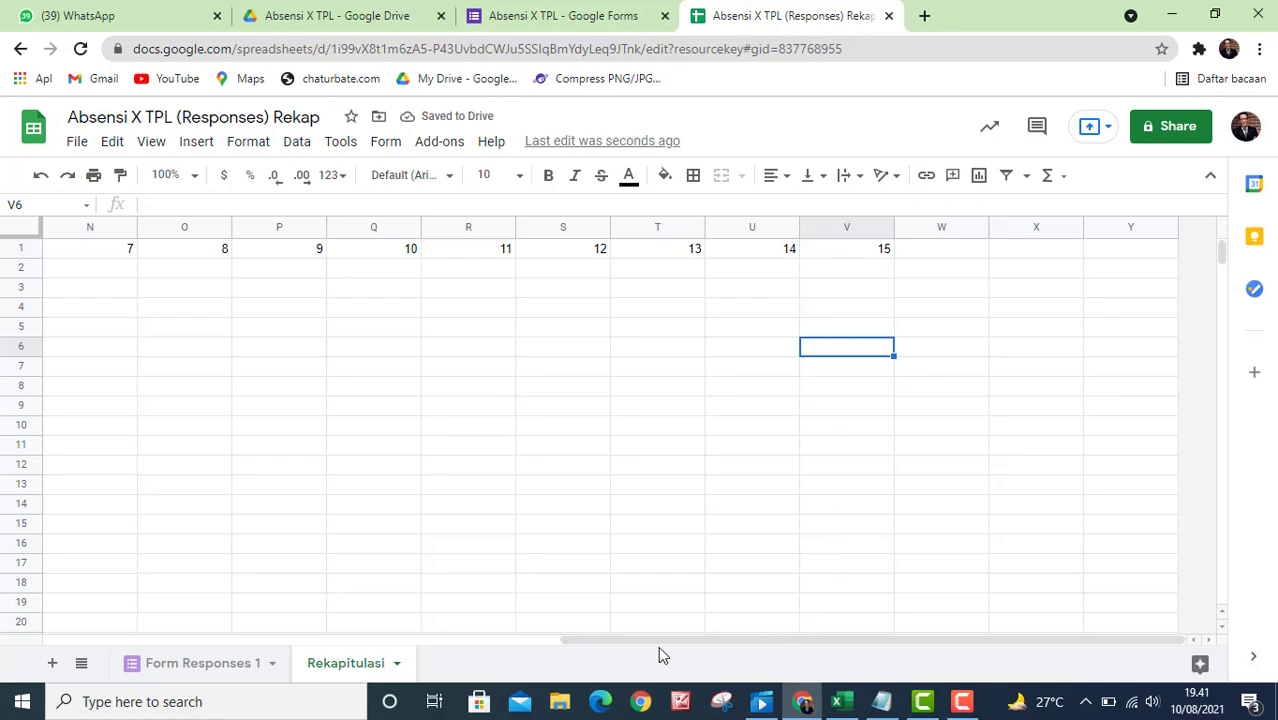
Narrow the numbered columns H to V together so they just fit their header numbers.
drag(658, 645, 342, 620)
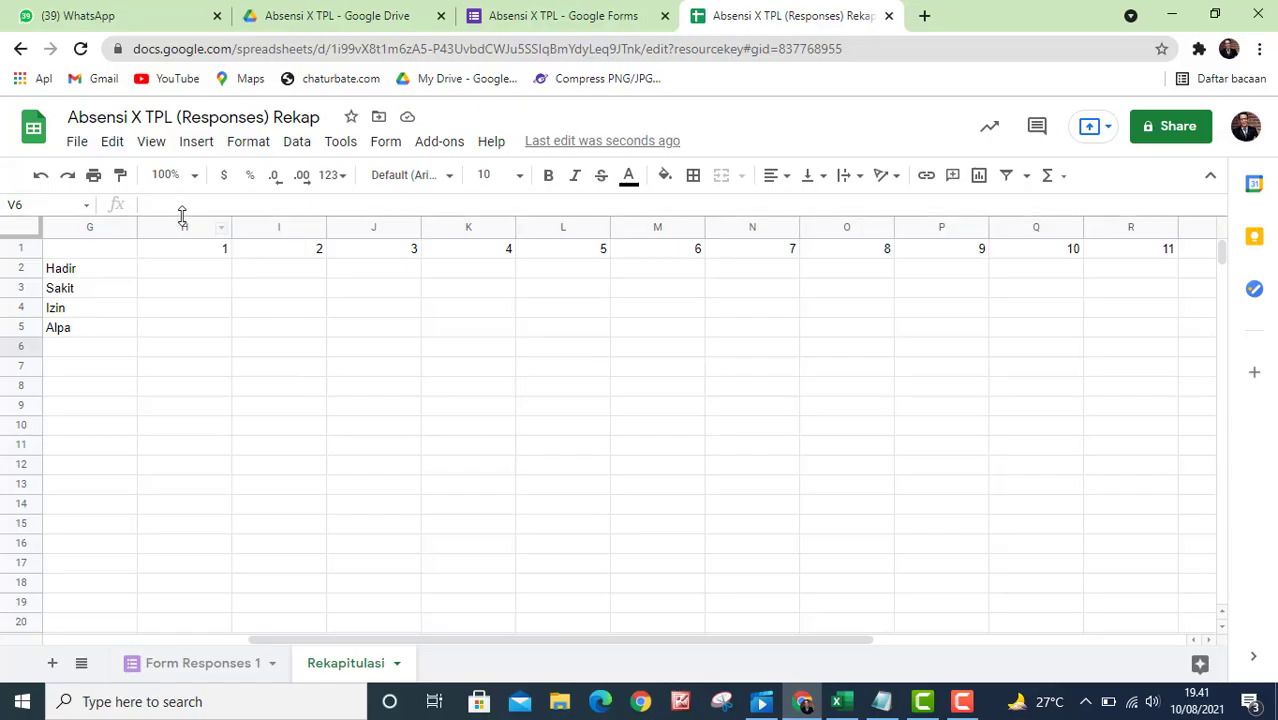
drag(182, 230, 1241, 340)
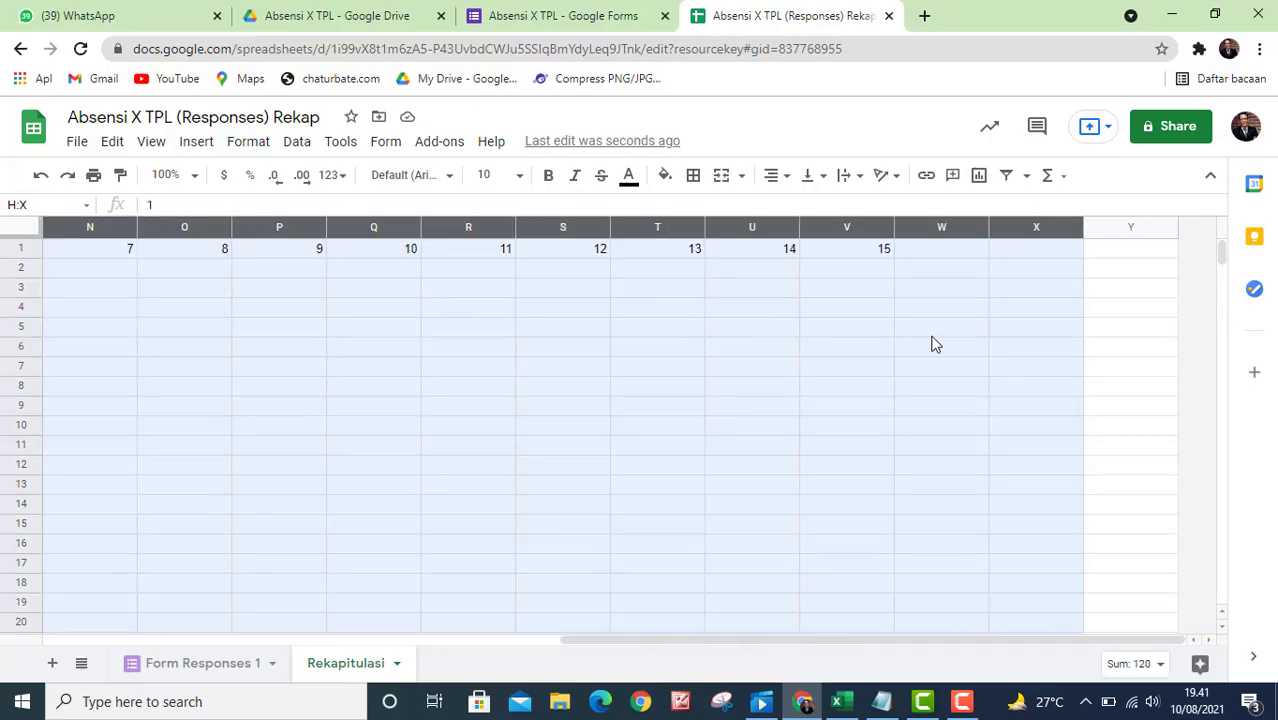
drag(933, 343, 860, 333)
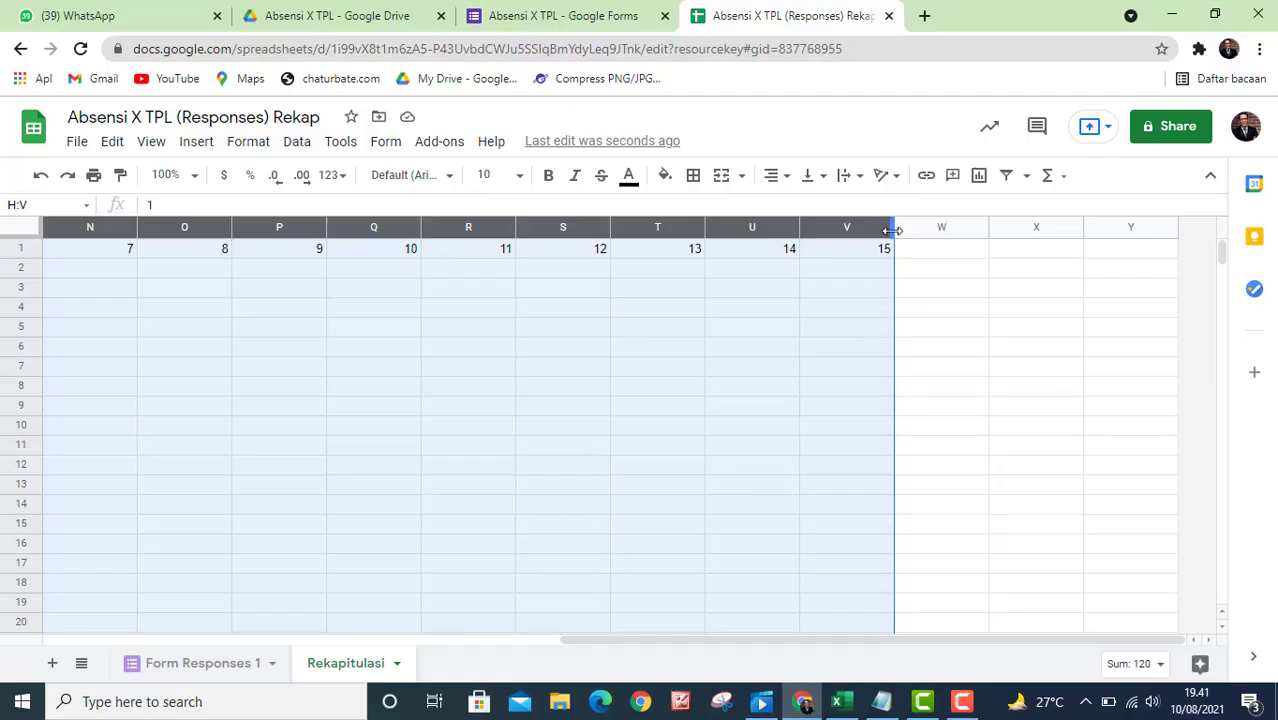
drag(891, 225, 829, 227)
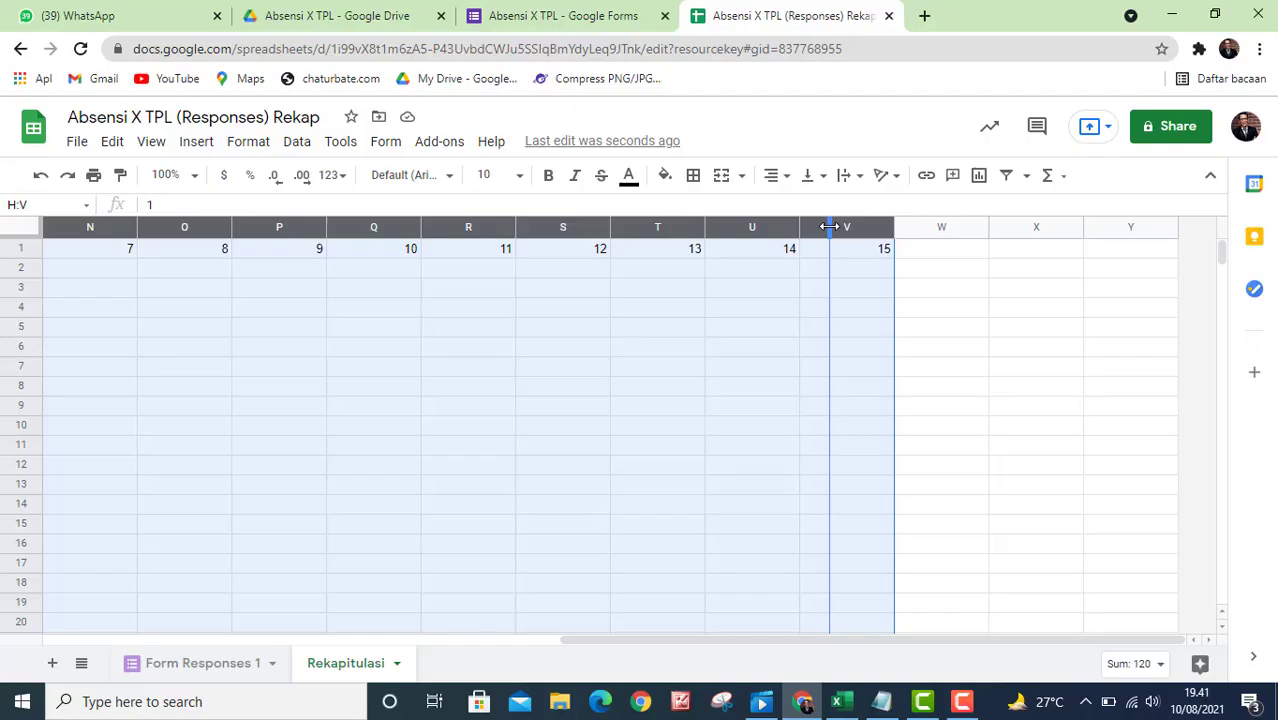
drag(829, 227, 831, 230)
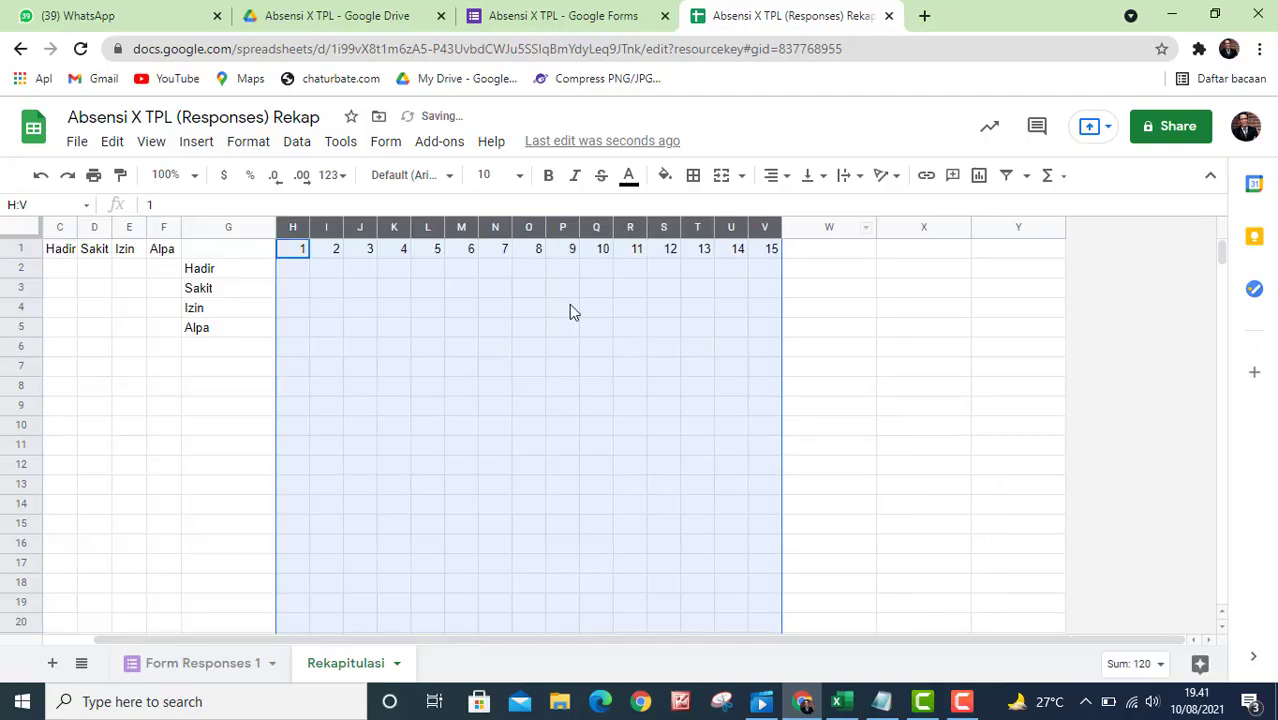
drag(710, 636, 579, 643)
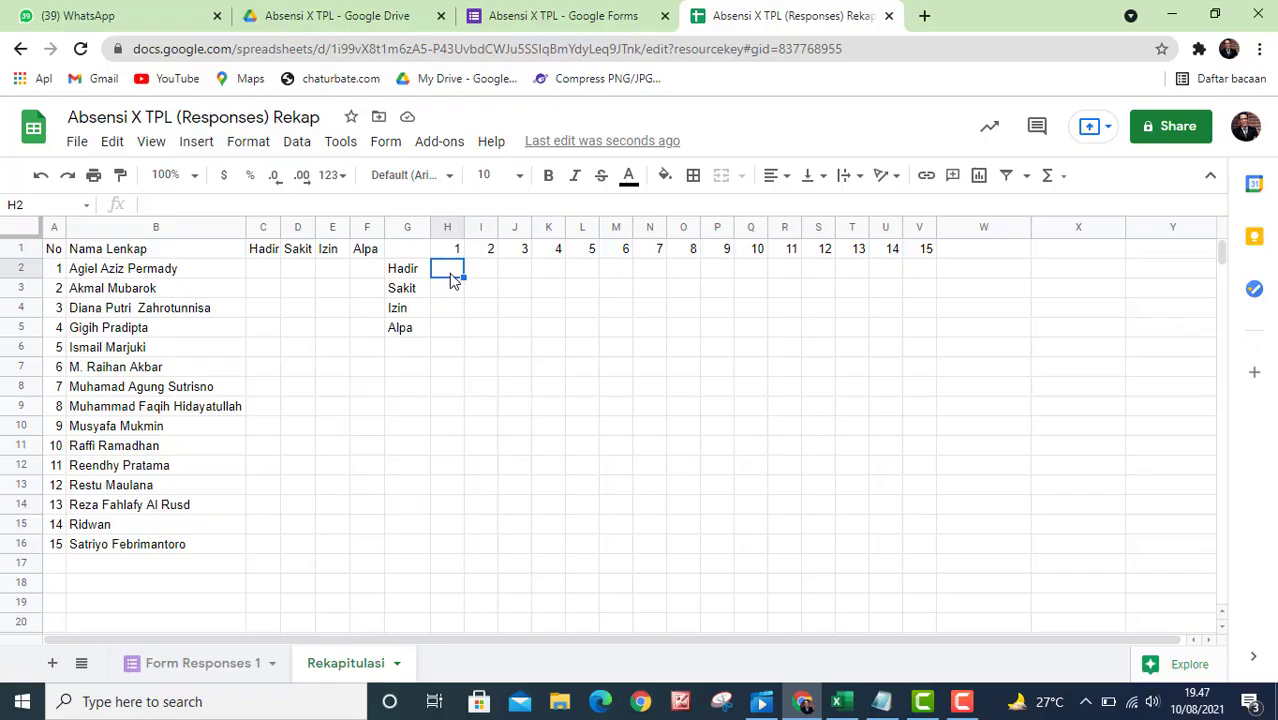
Start a COUNTIF formula in H2 that takes C2:C101 of the Form Responses 1 sheet as its range.
text(=CO)
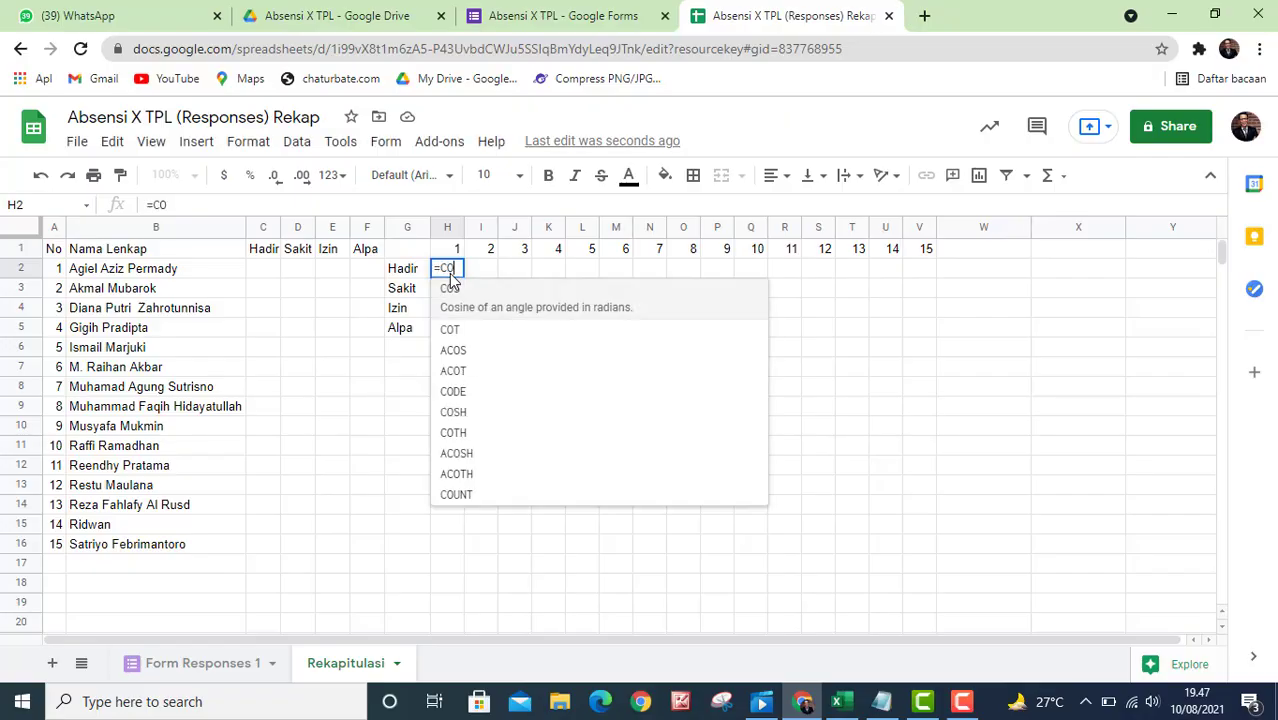
text(UNTIF)
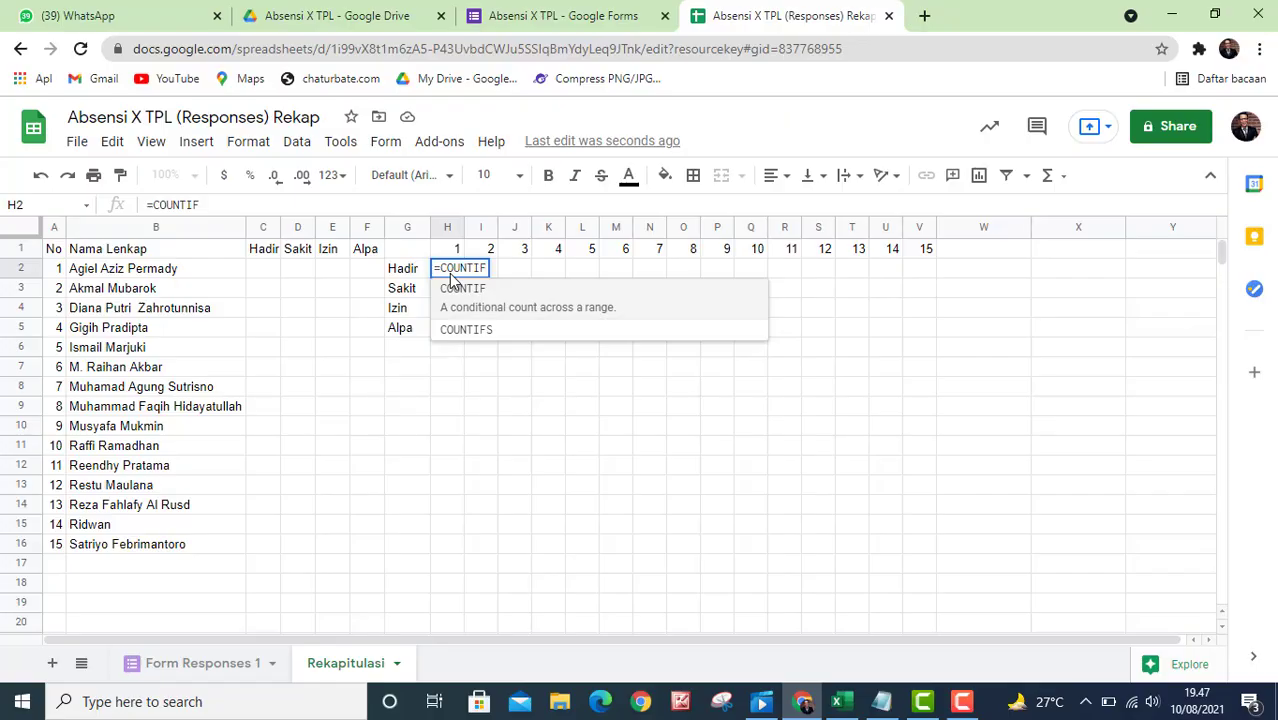
text(()
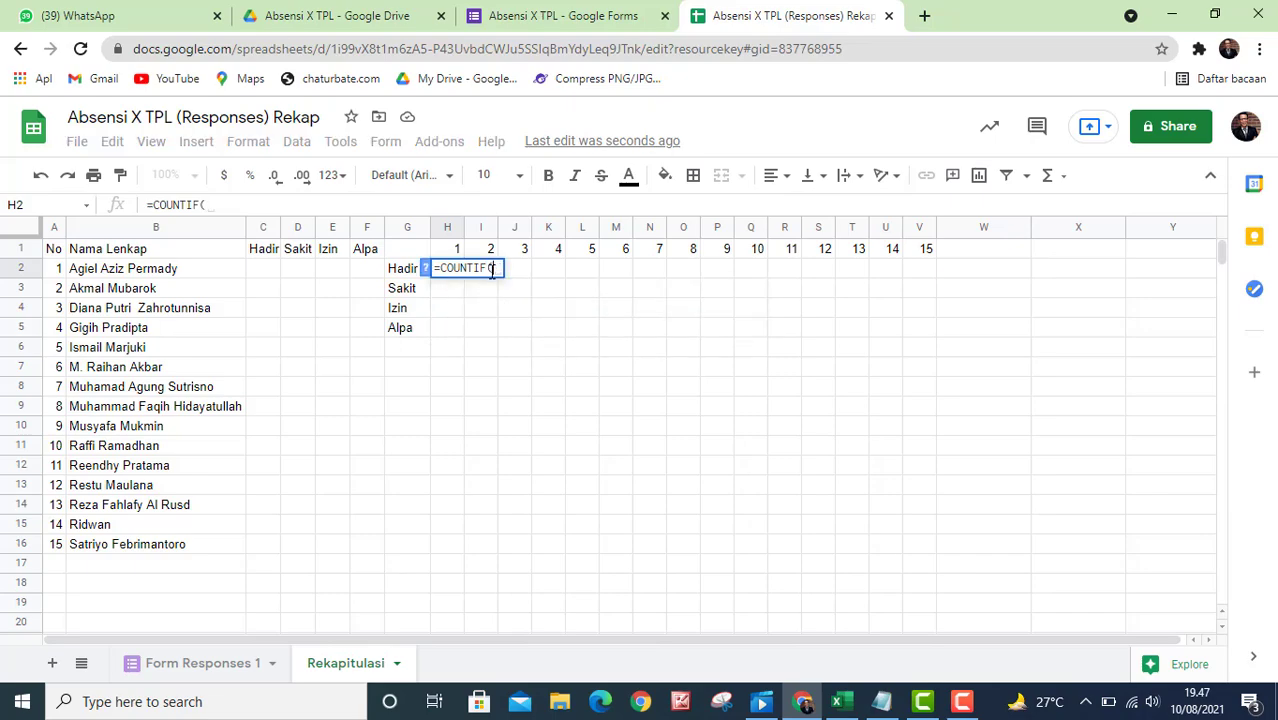
click(197, 665)
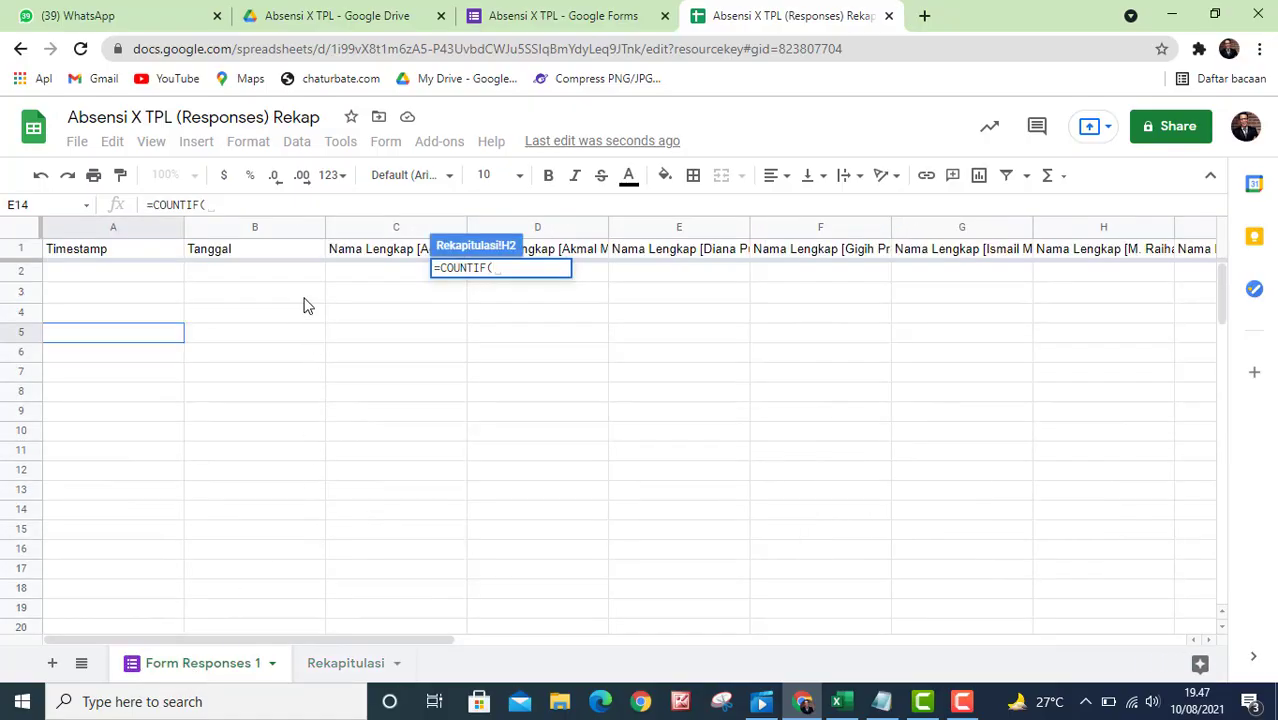
click(388, 276)
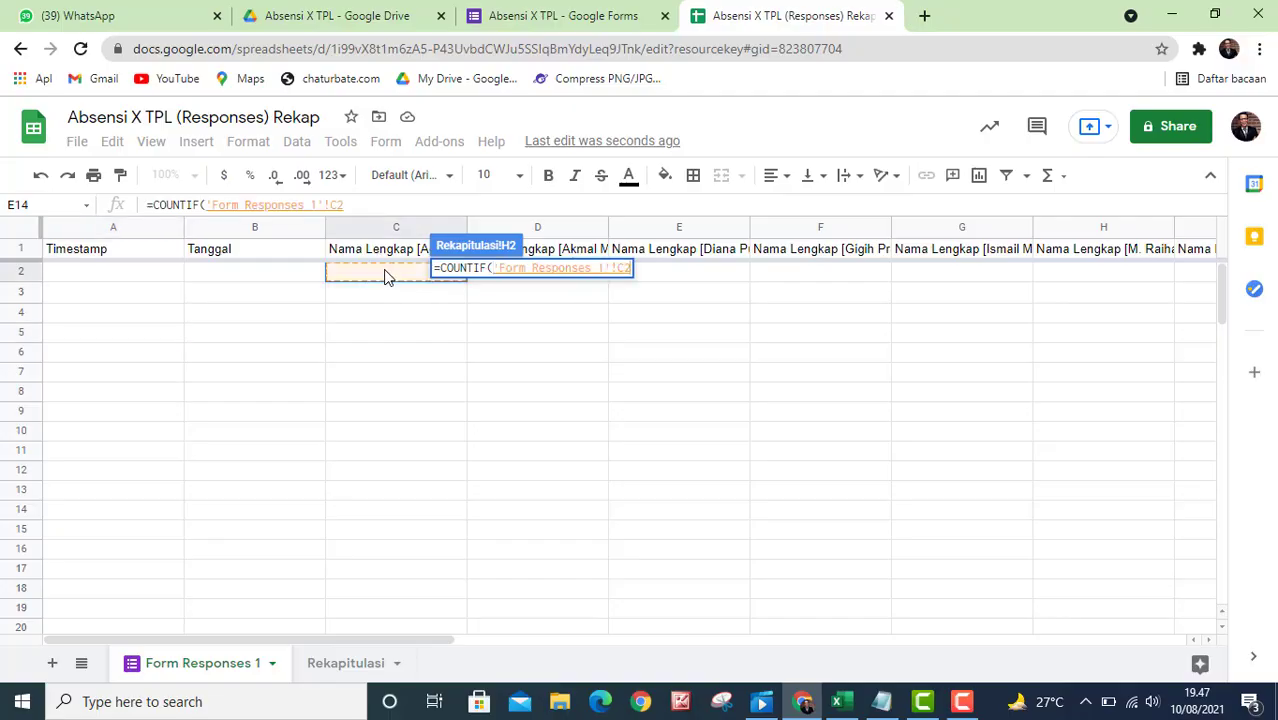
drag(388, 276, 402, 580)
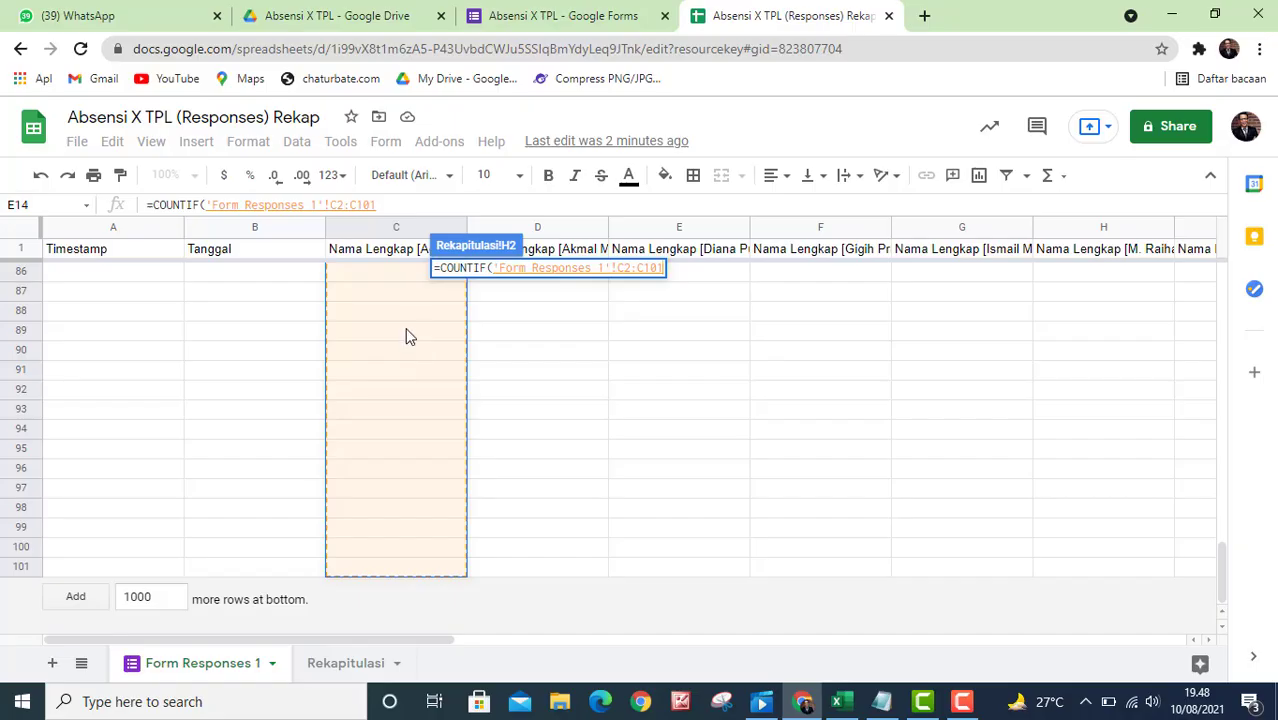
Extend the COUNTIF range to row 180 and make both row references absolute, as C$2:C$180.
scroll(395, 340, up, 5)
scroll(389, 342, up, 10)
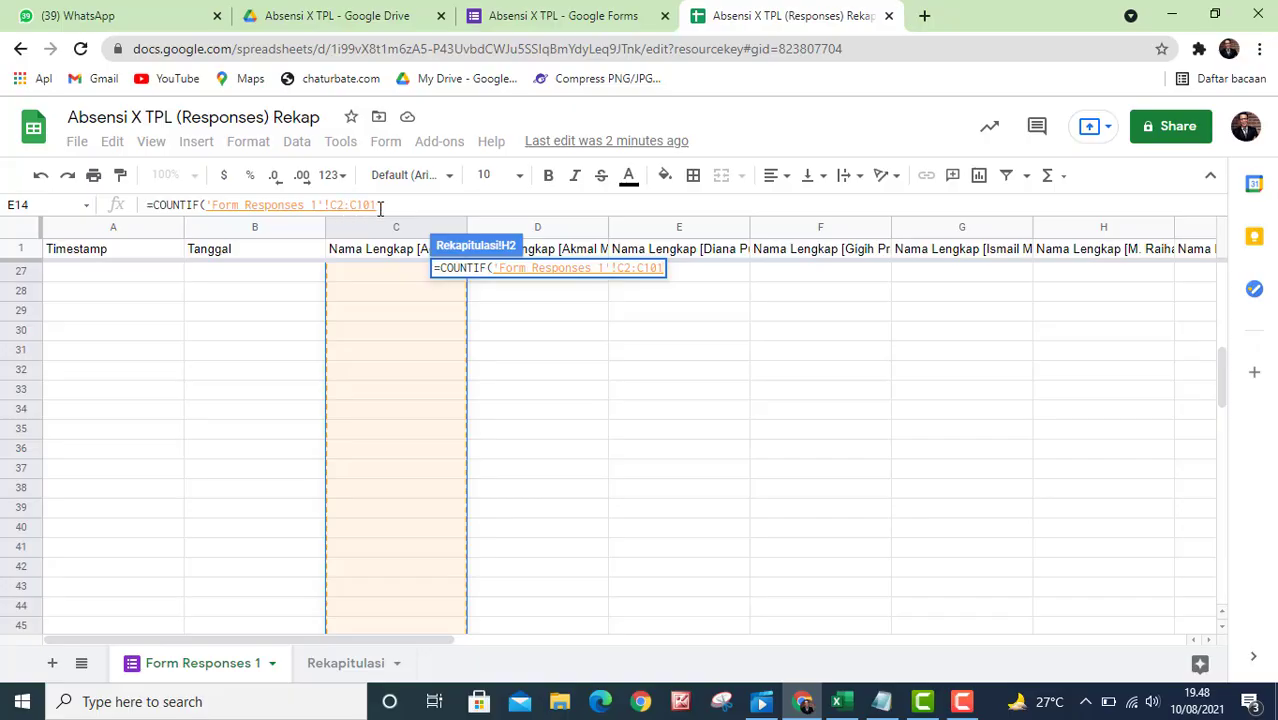
drag(379, 205, 366, 205)
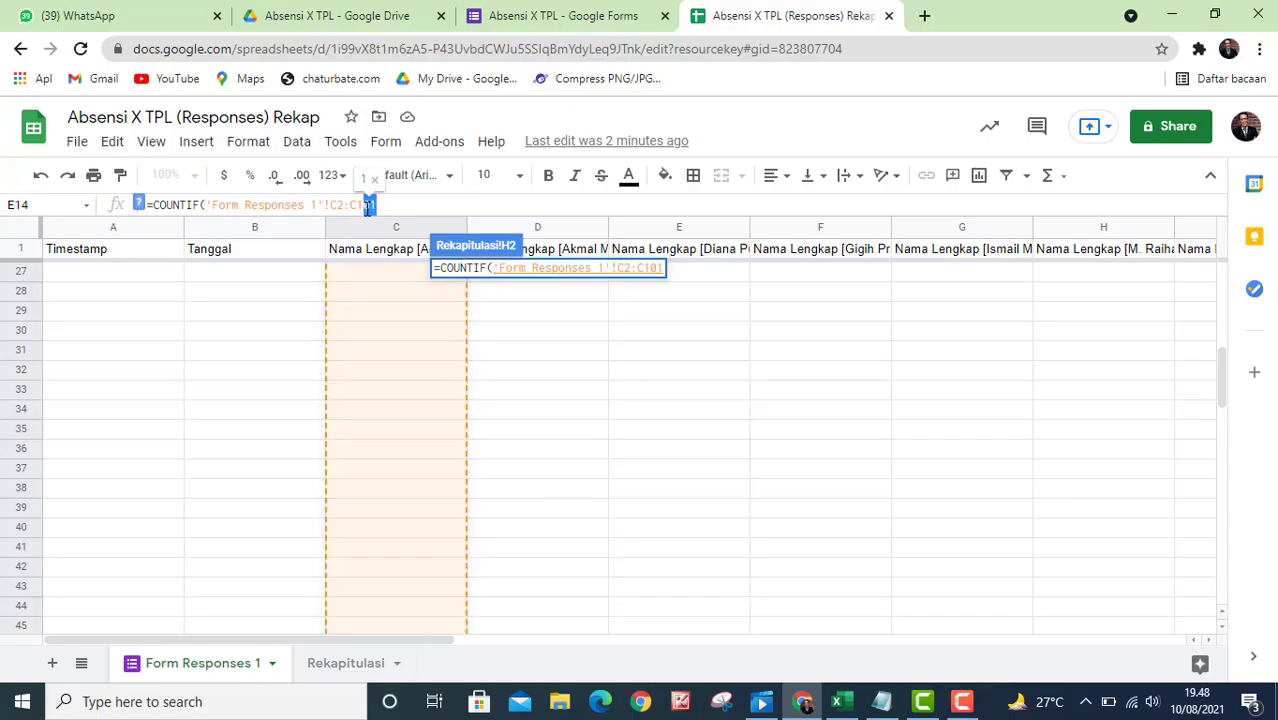
text(80)
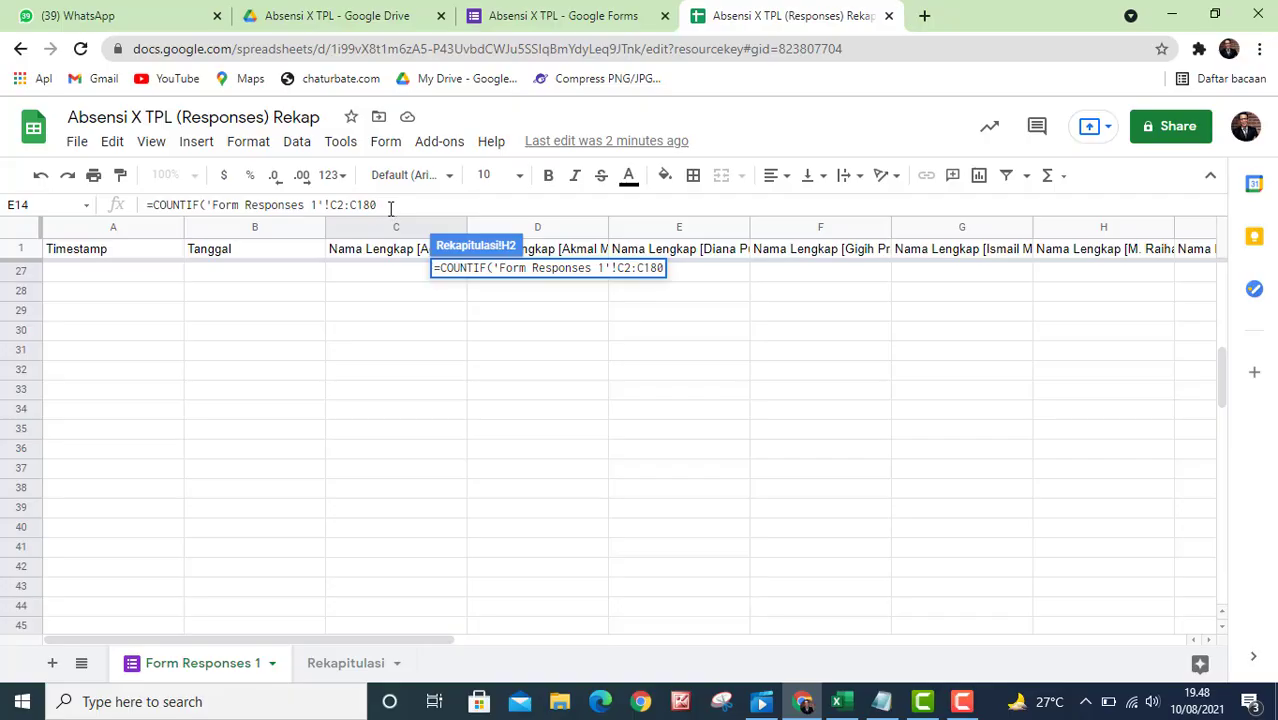
click(338, 206)
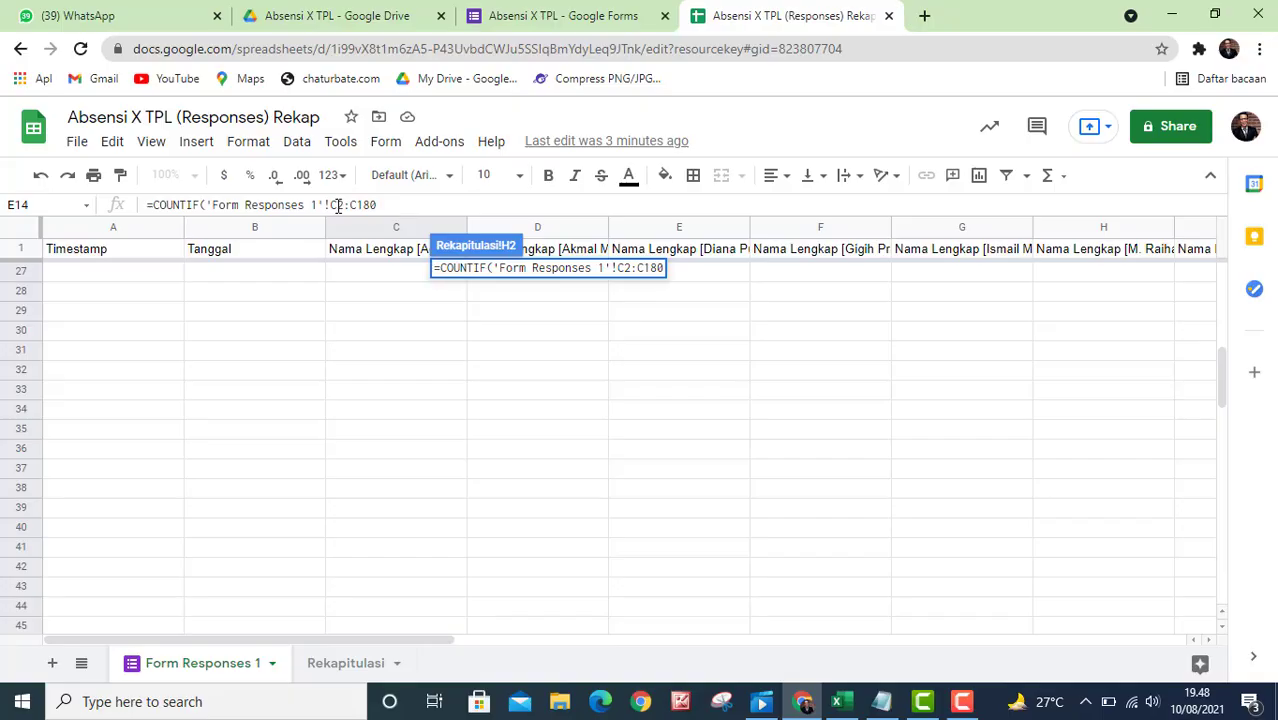
text($)
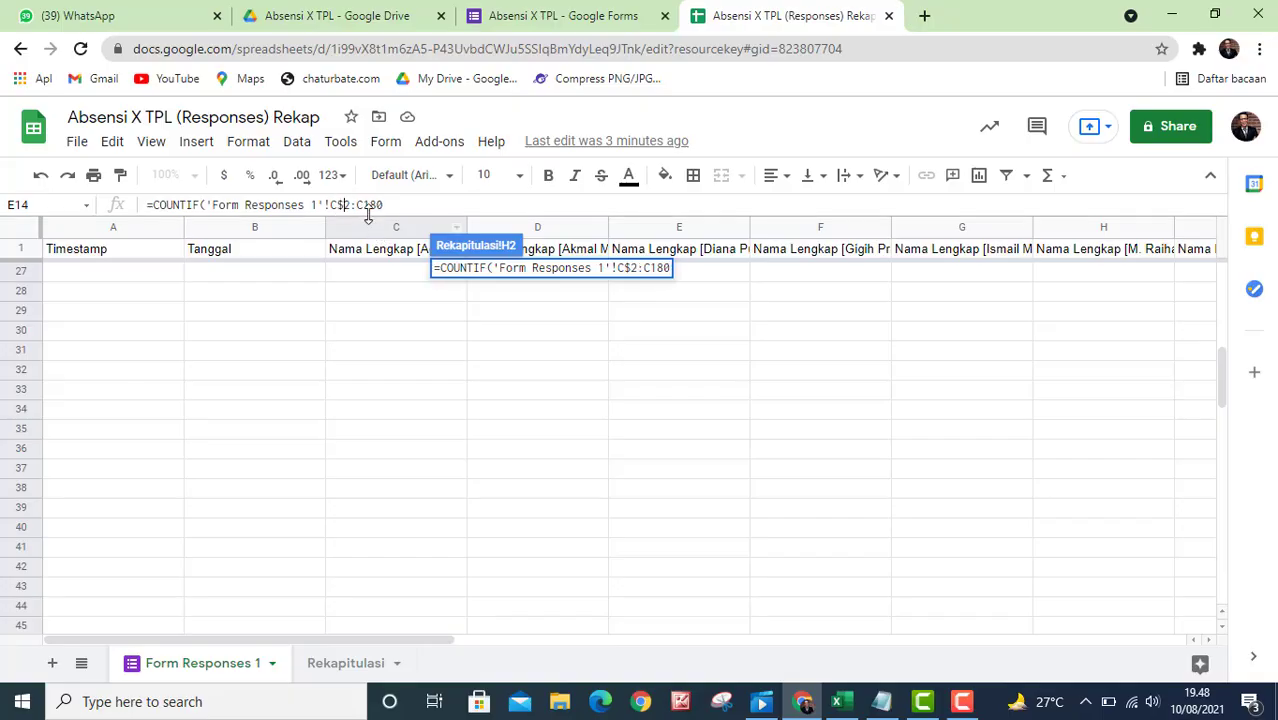
click(364, 205)
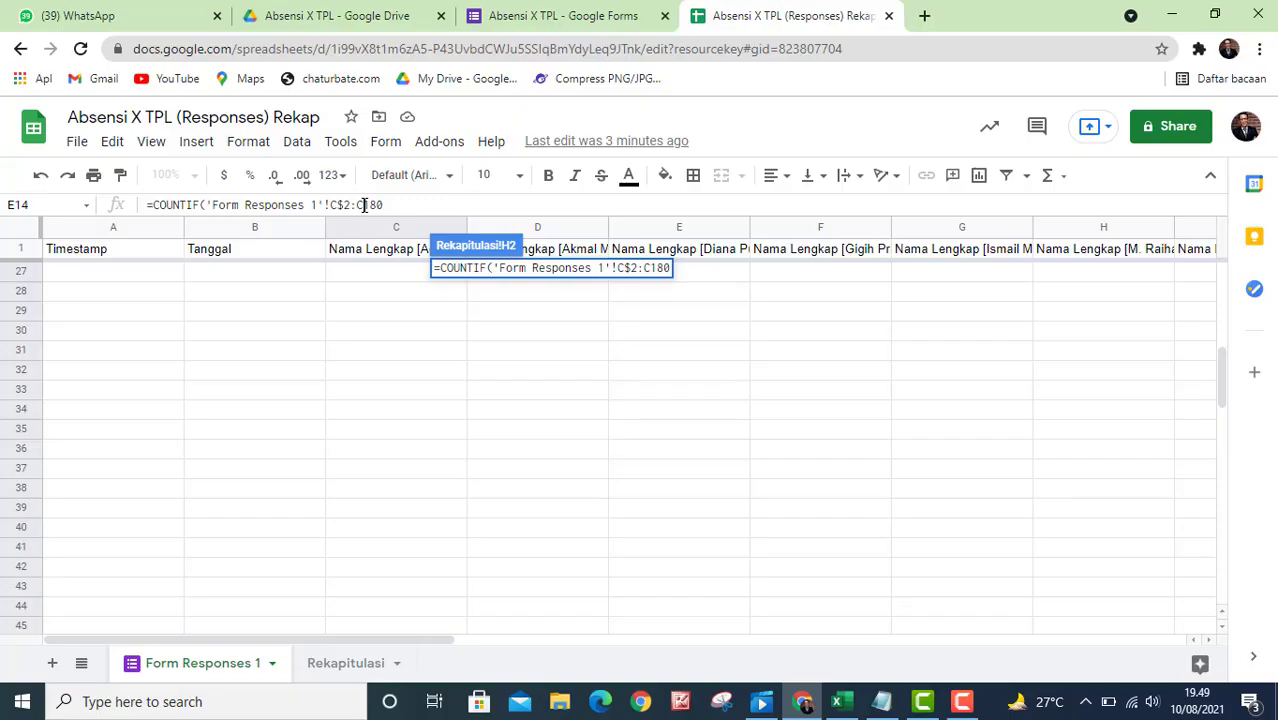
text($2:C$)
Complete the COUNTIF formula in H2 of the Rekapitulasi sheet with the criterion "=Hadir" and close it.
click(413, 203)
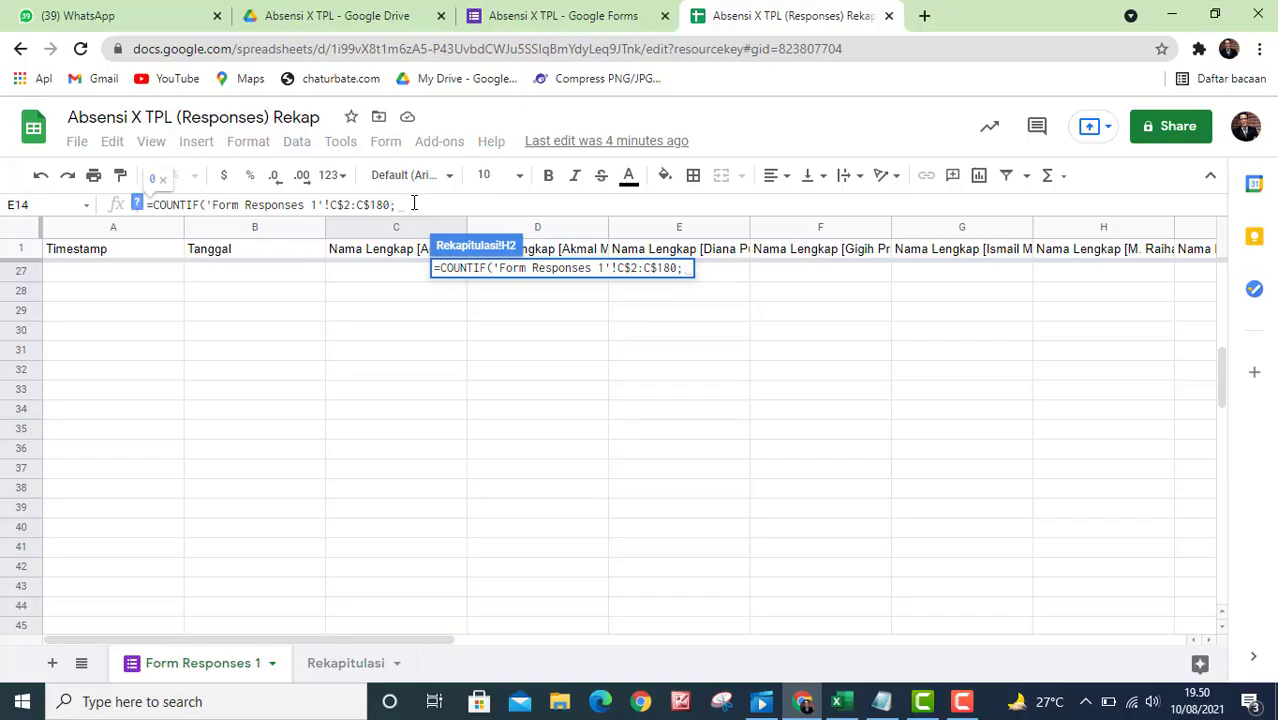
text(;)
text(")
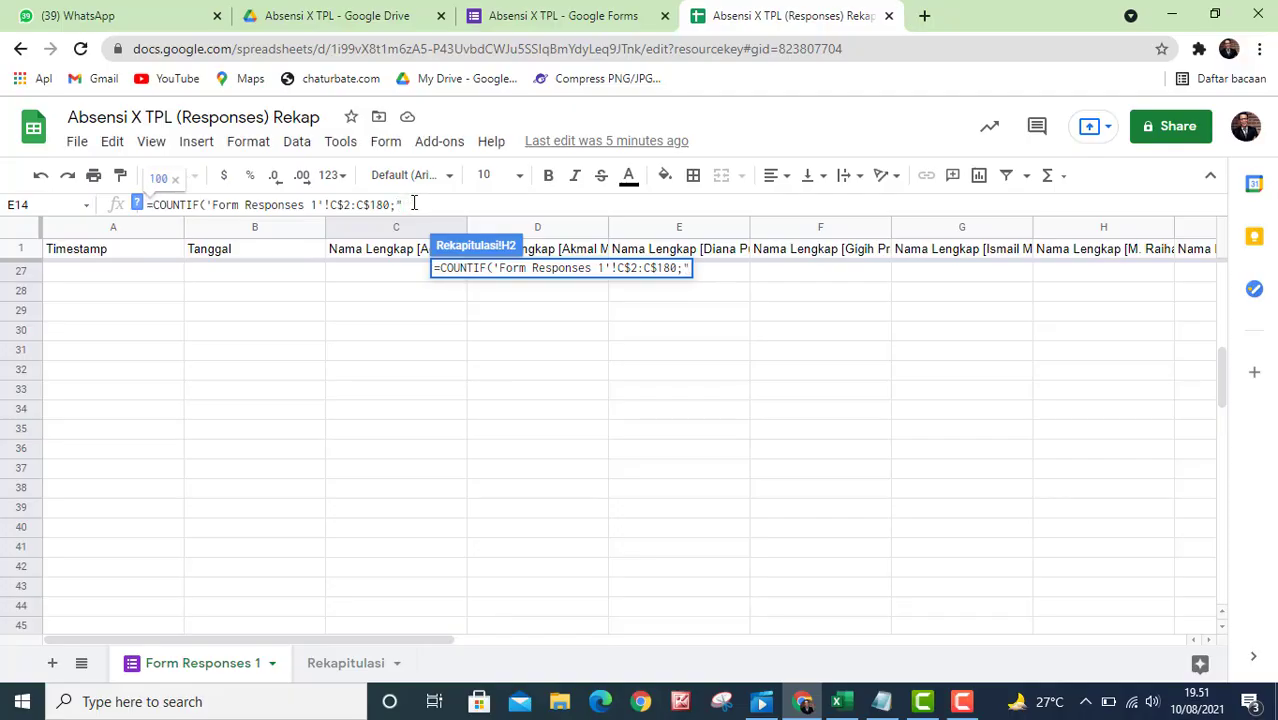
text(=Hadir)
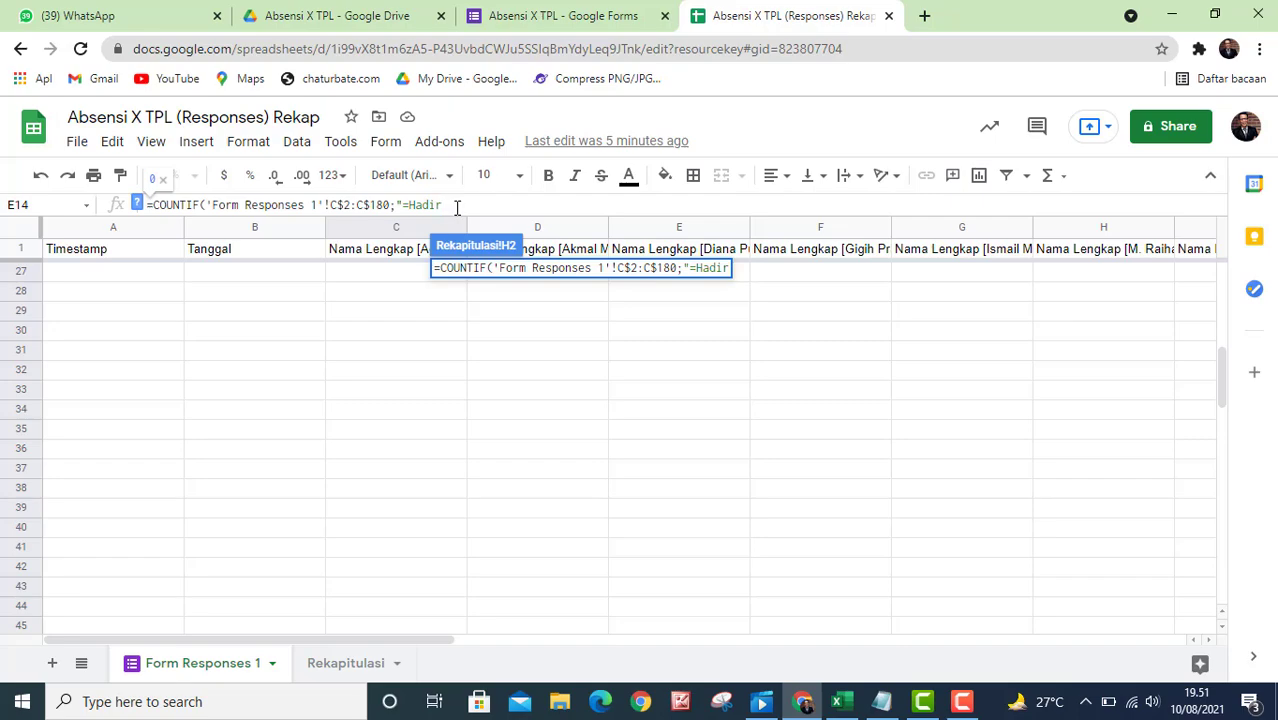
text("))
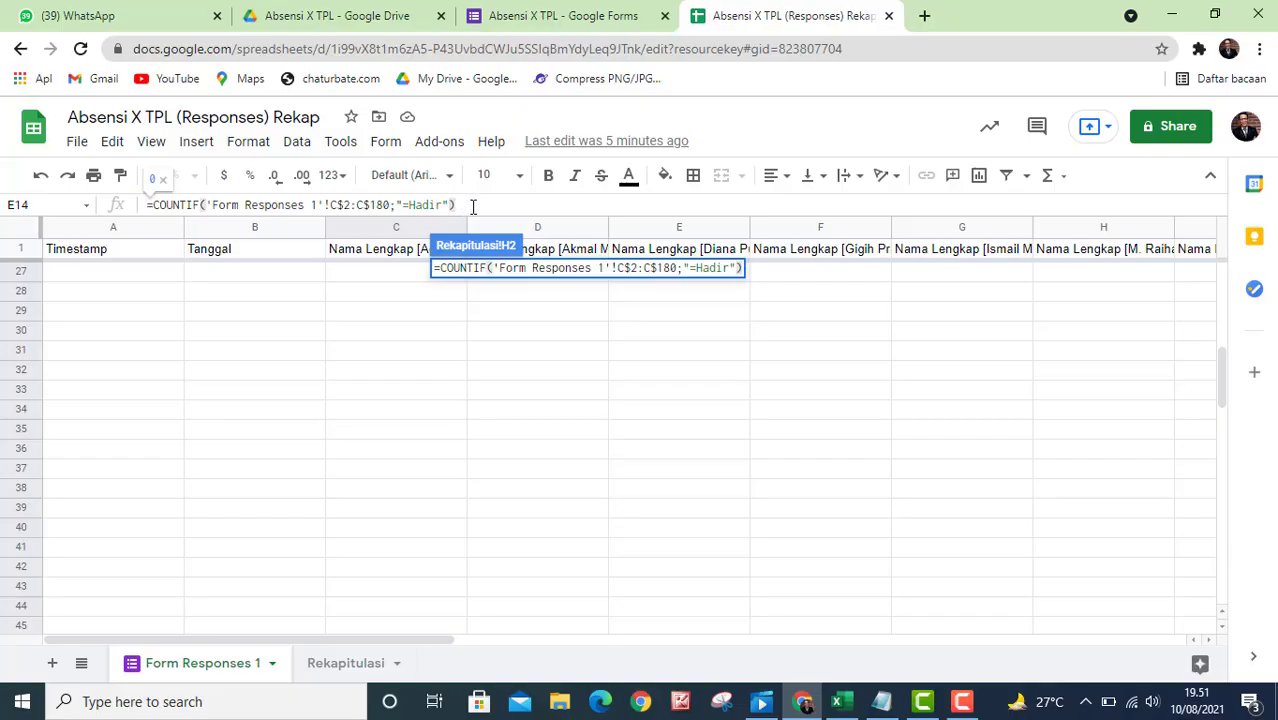
key(Return)
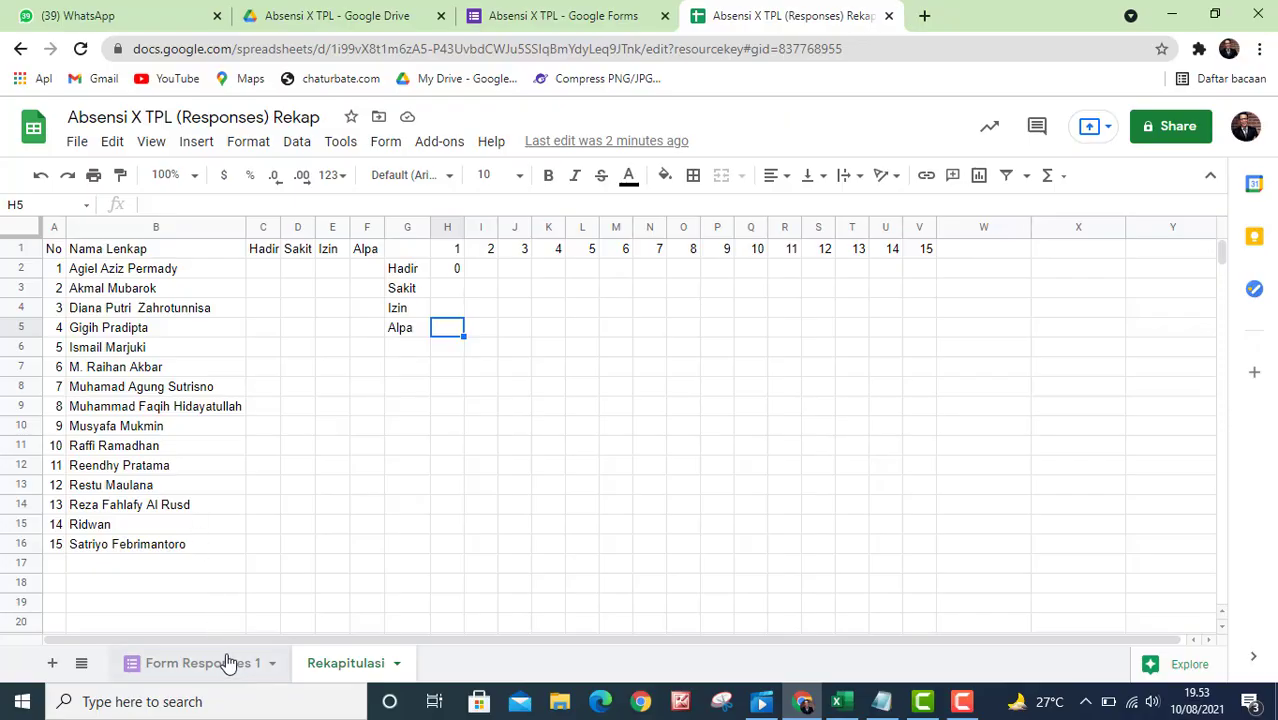
double_click(452, 271)
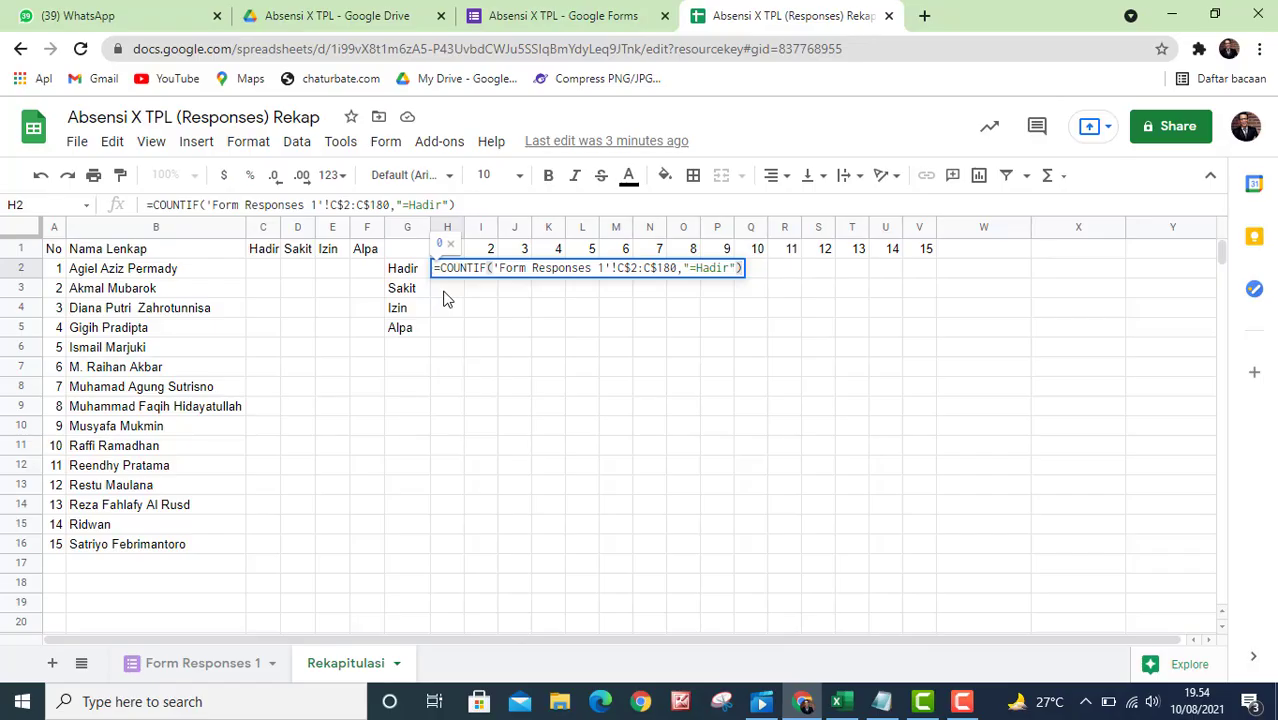
key(Return)
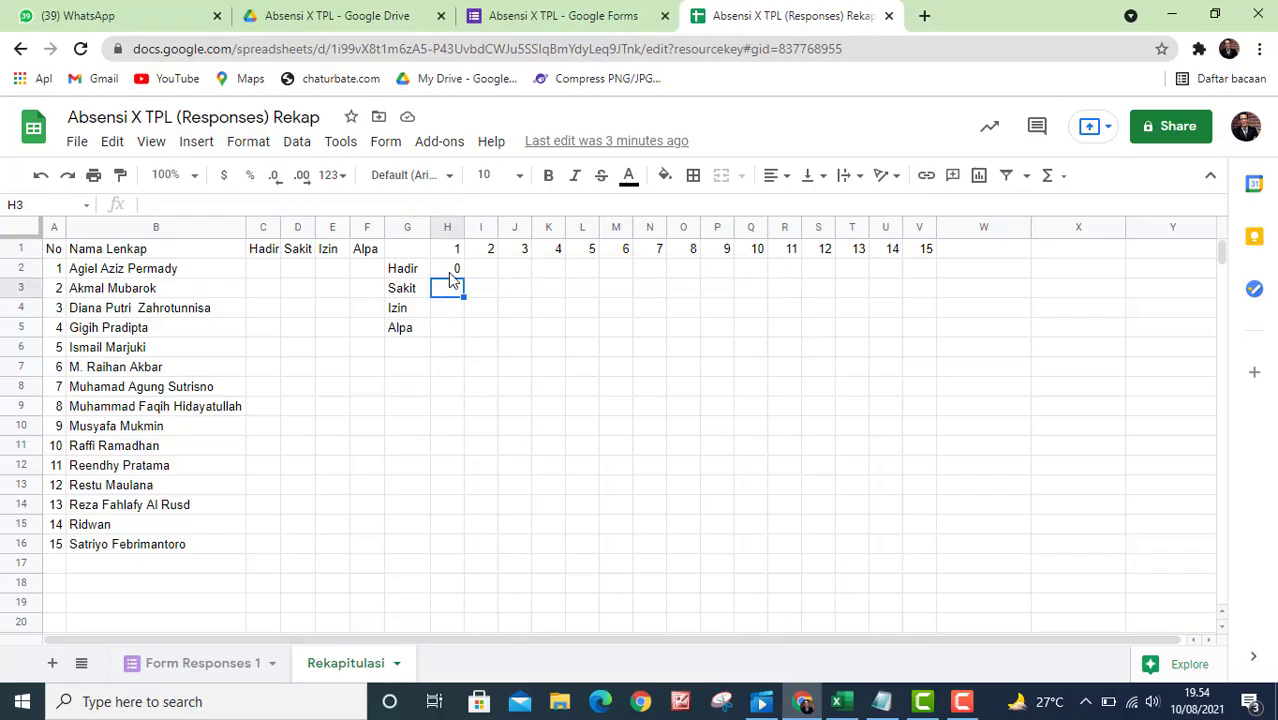
click(451, 274)
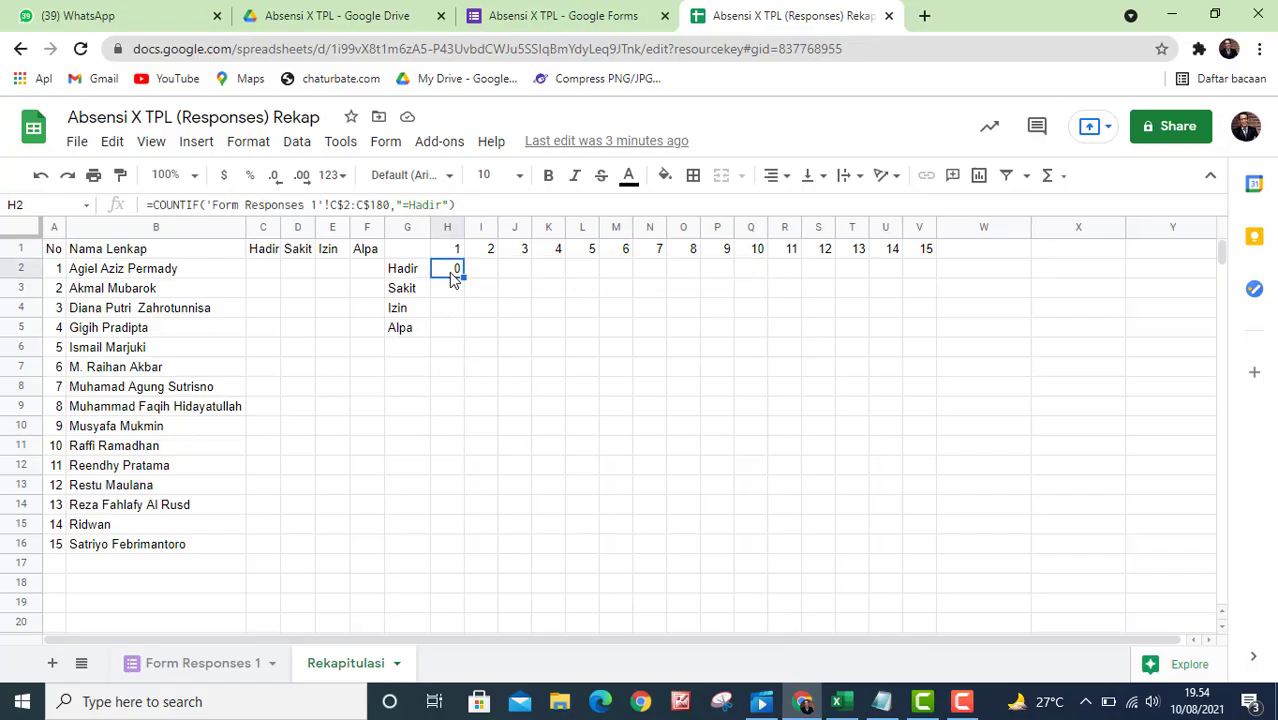
key(Down)
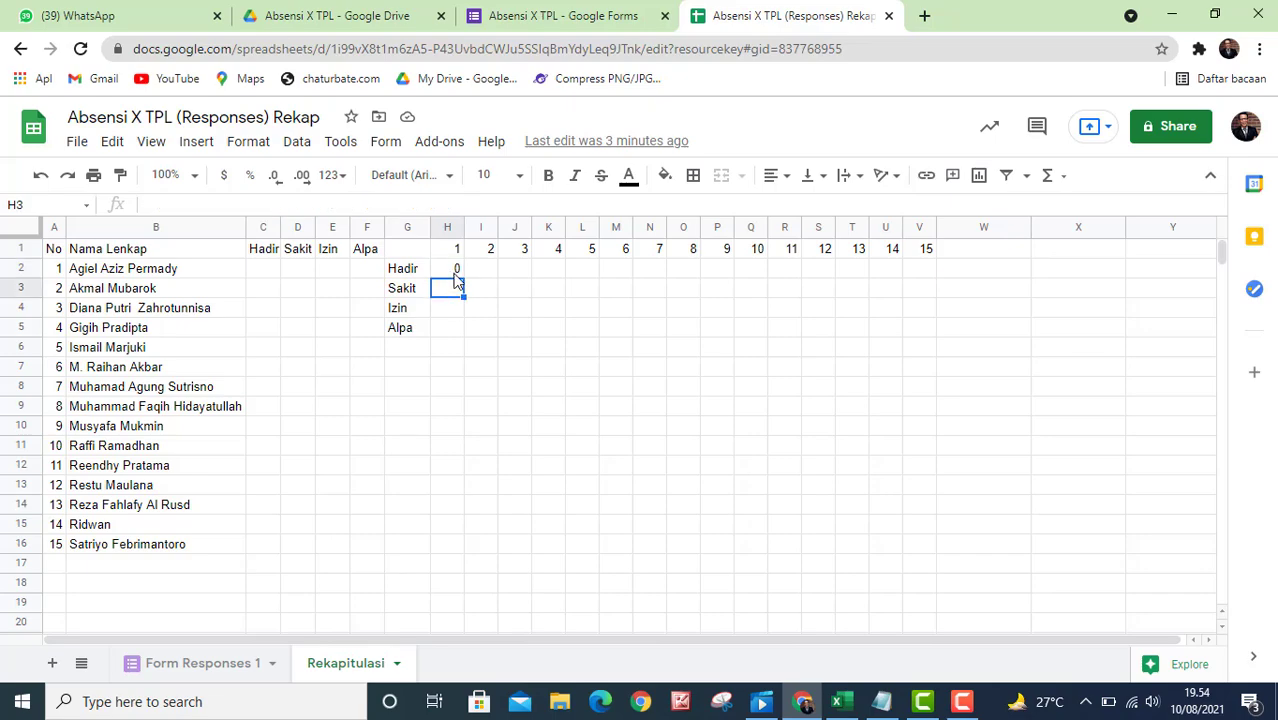
click(452, 274)
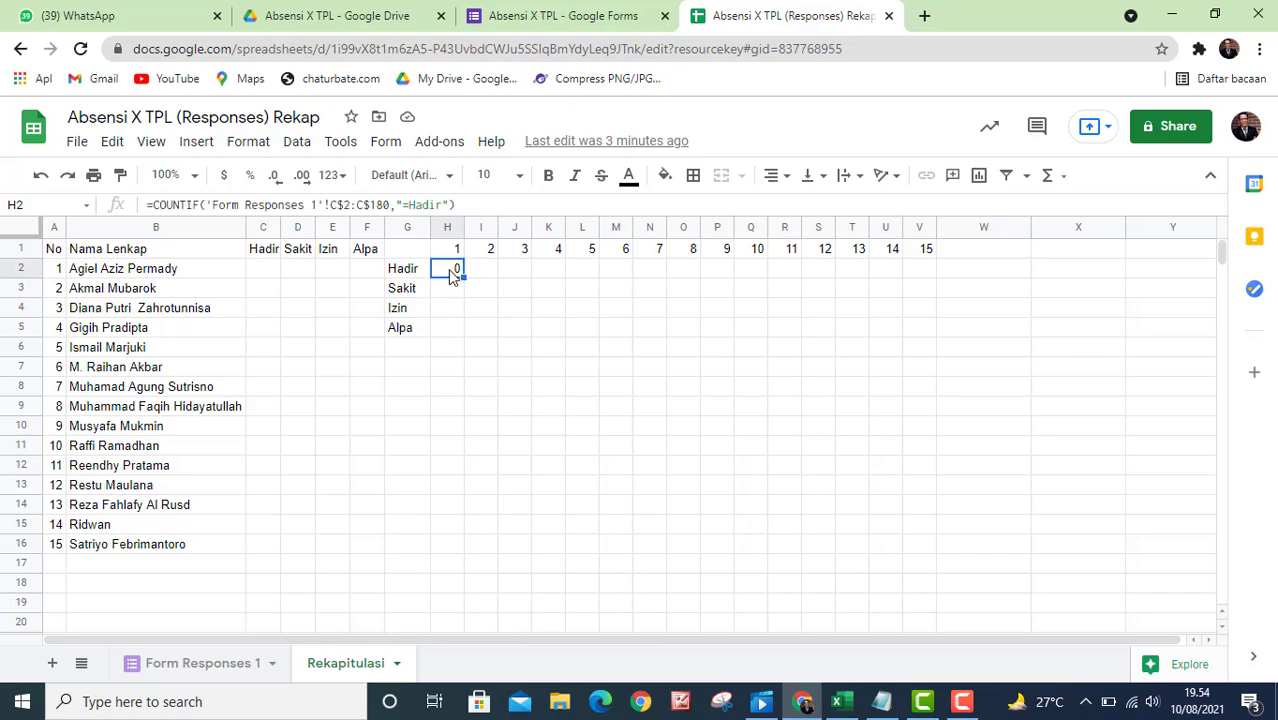
Copy the full COUNTIF formula text from H2 and paste it unchanged into H3, H4 and H5.
double_click(448, 270)
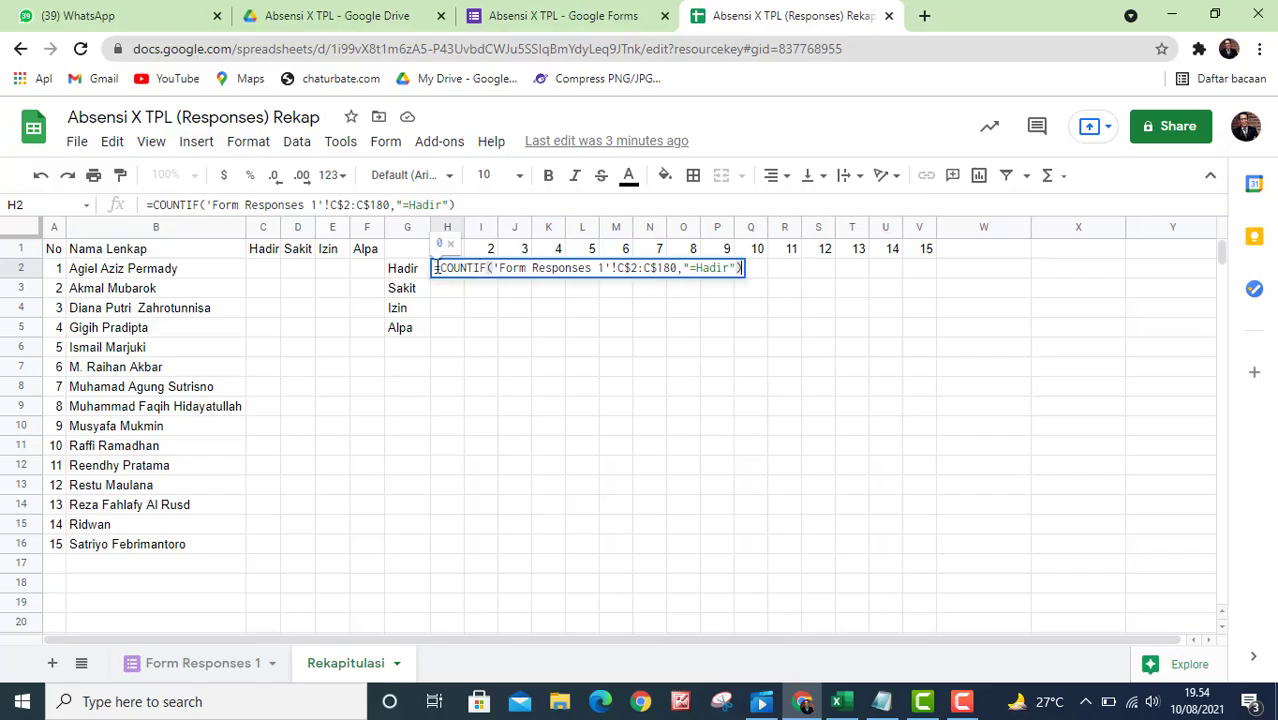
drag(434, 268, 745, 285)
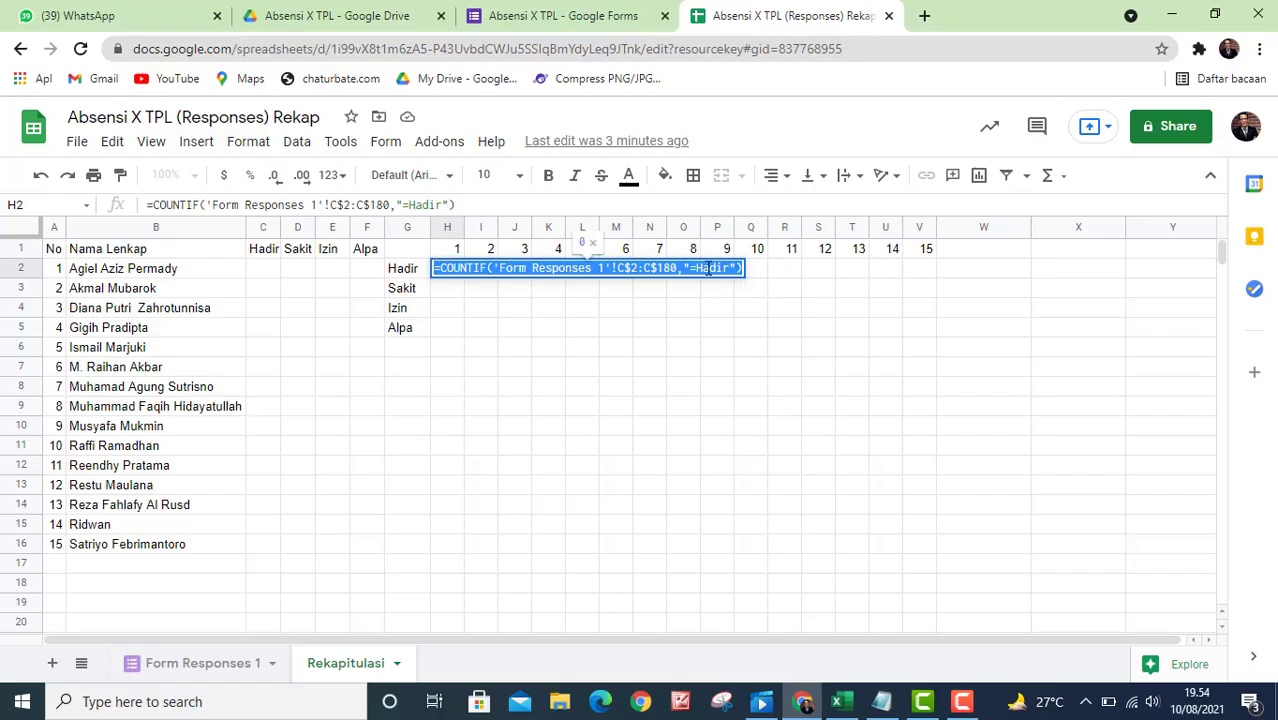
right_click(708, 268)
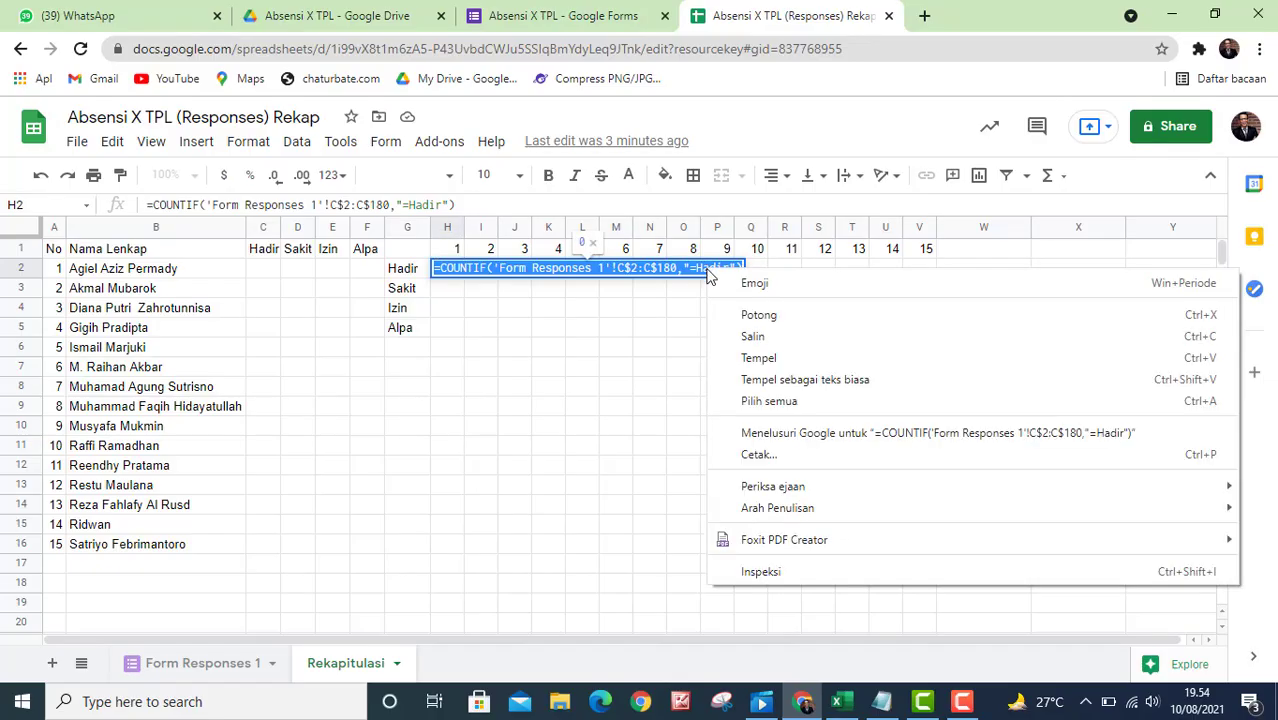
click(772, 341)
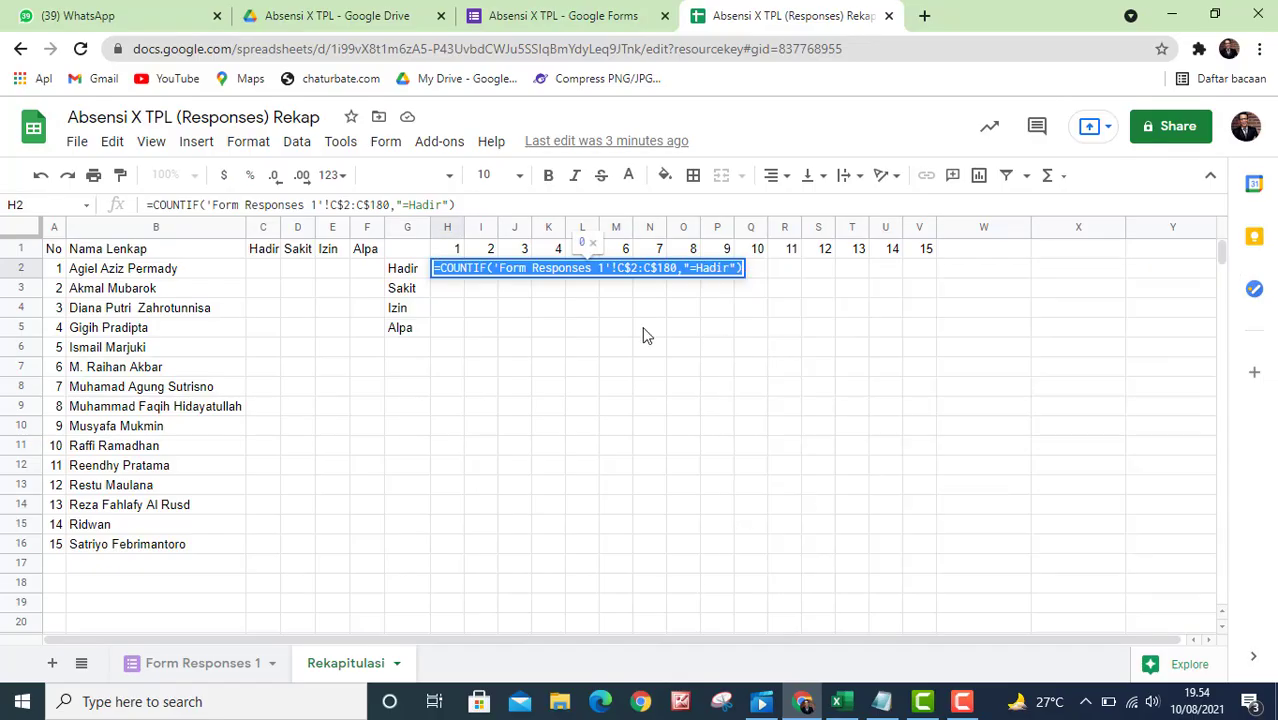
click(452, 290)
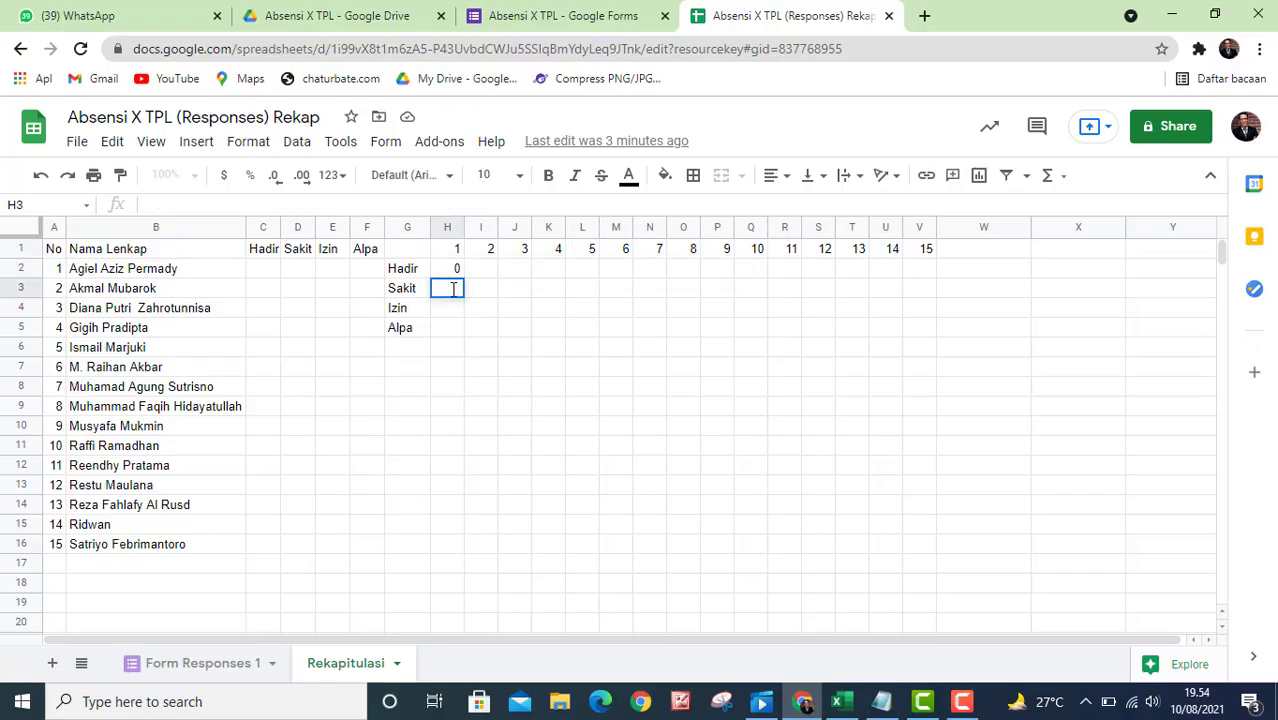
key(ctrl+v)
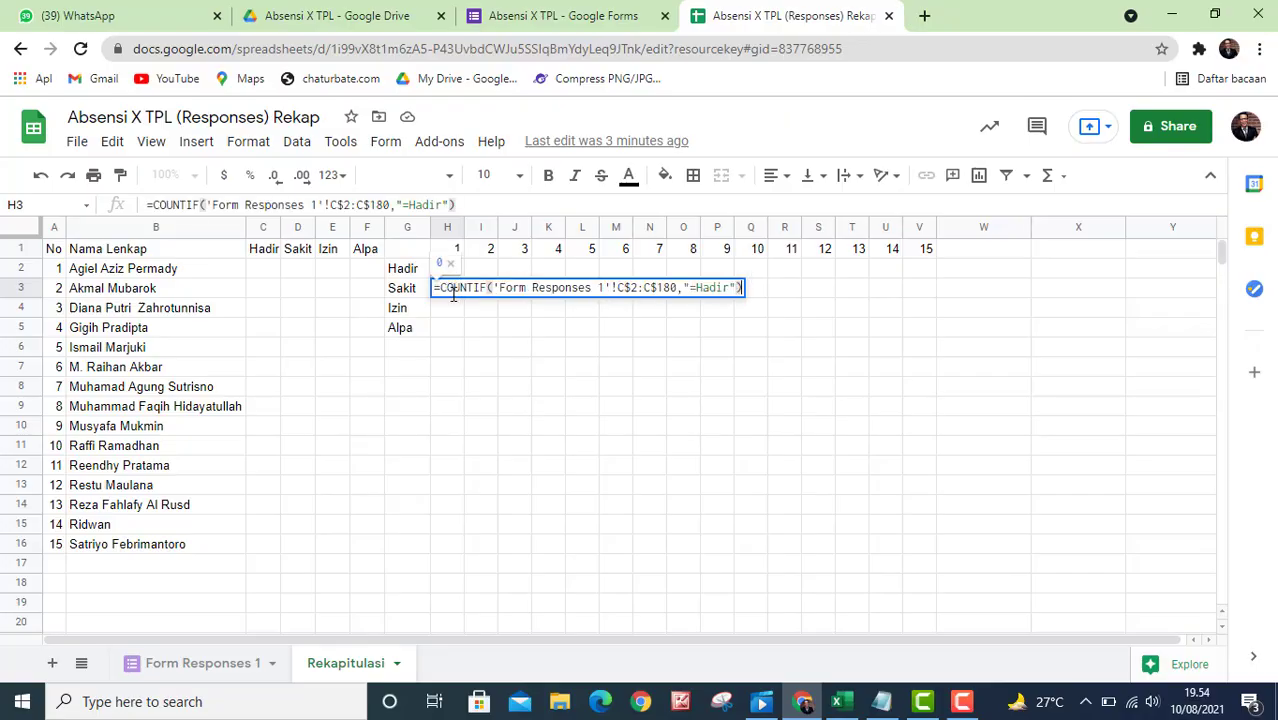
double_click(446, 313)
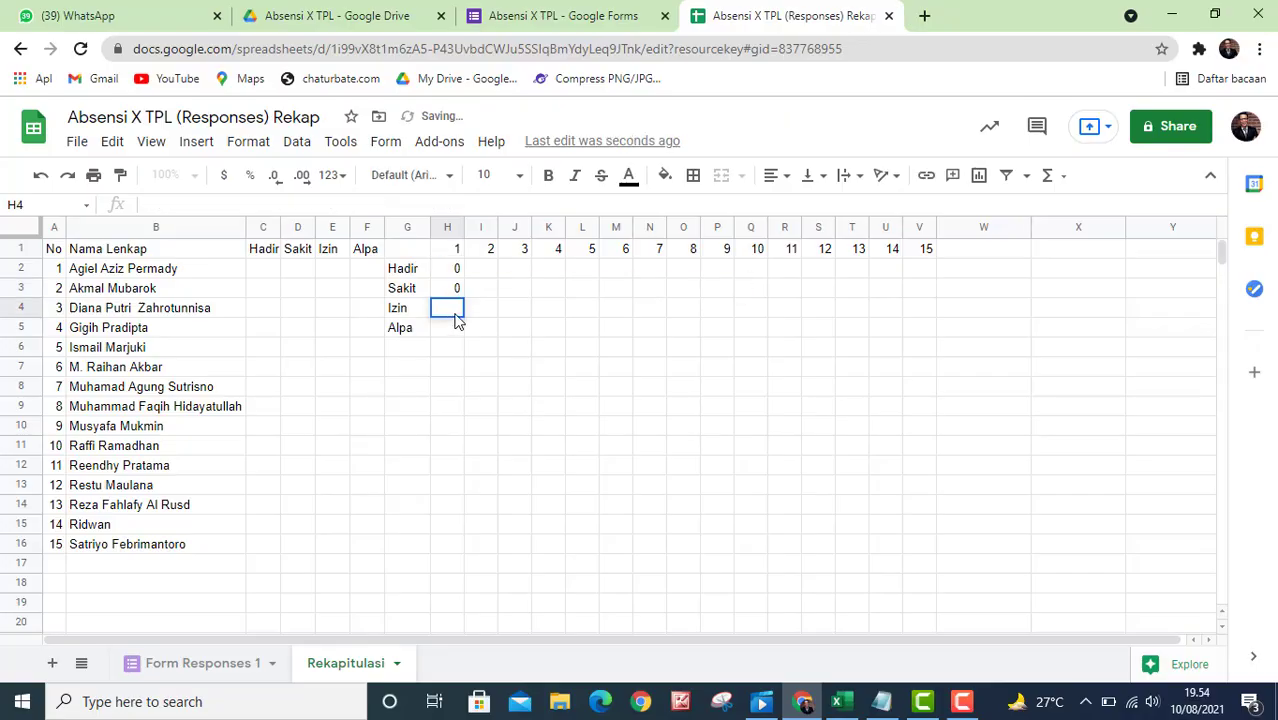
key(ctrl+v)
double_click(448, 331)
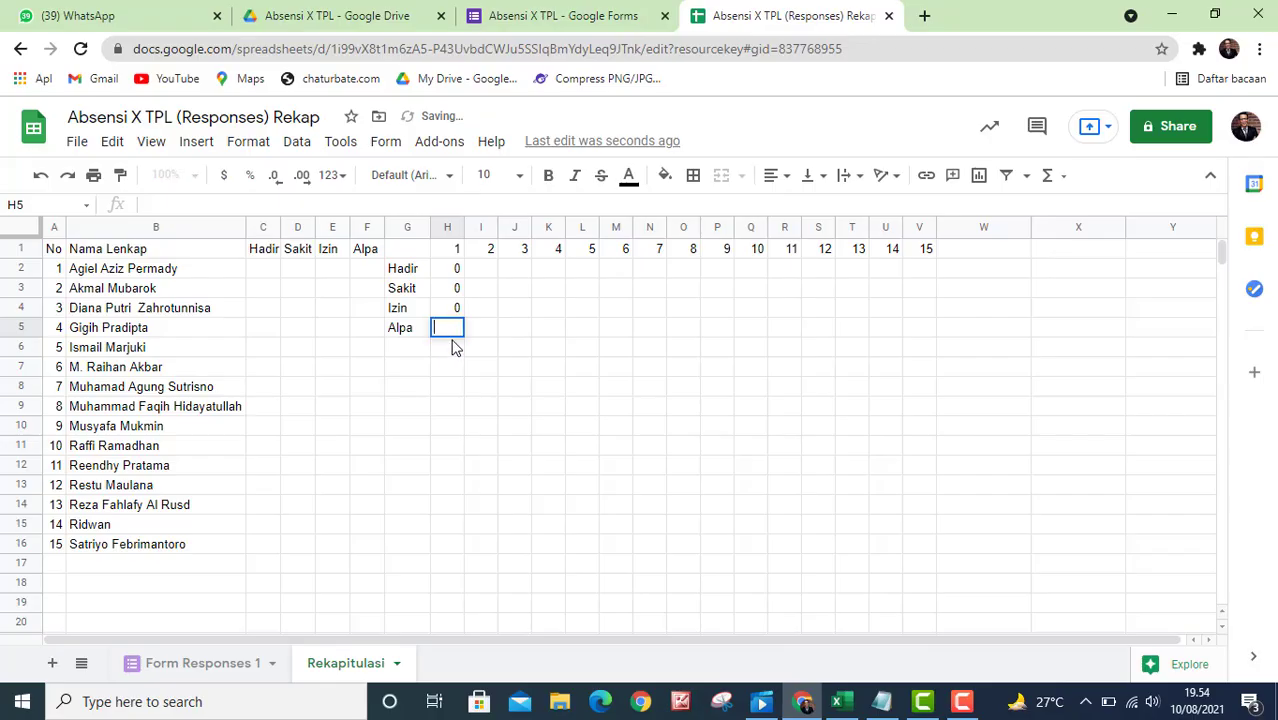
key(ctrl+v)
click(481, 370)
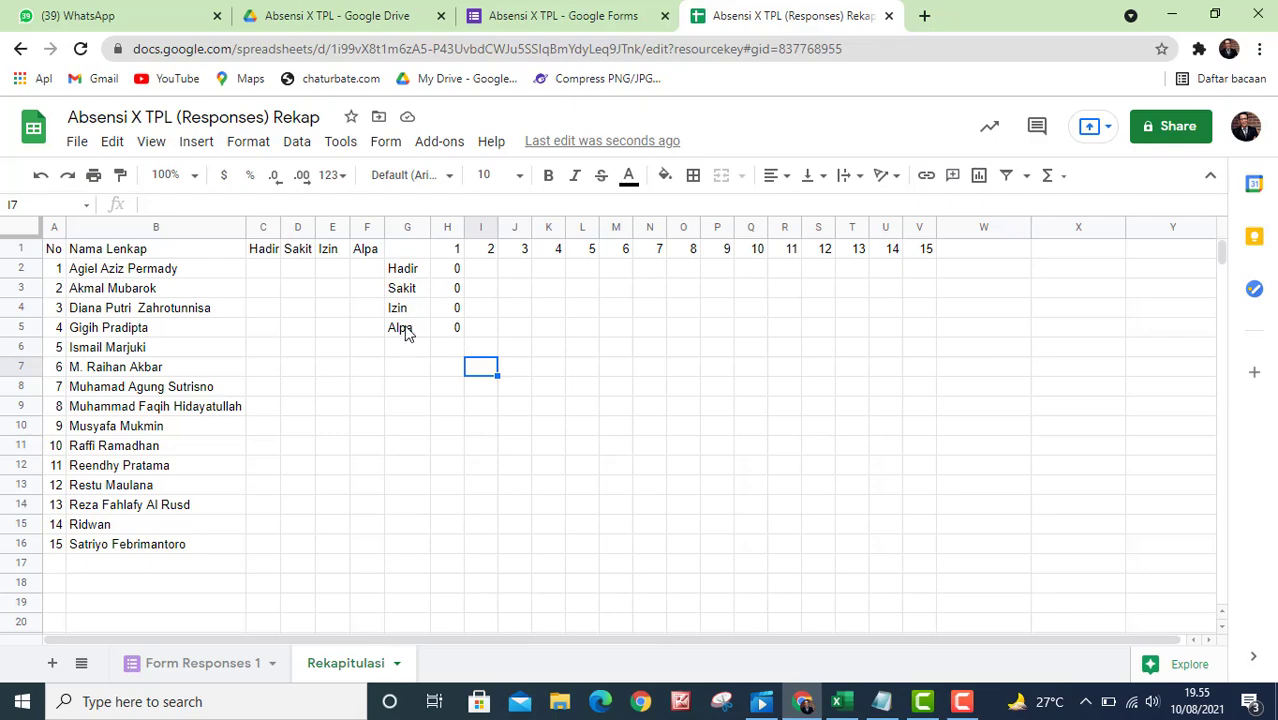
Change the criterion of the COUNTIF formula in H3 to "=Sakit".
click(457, 290)
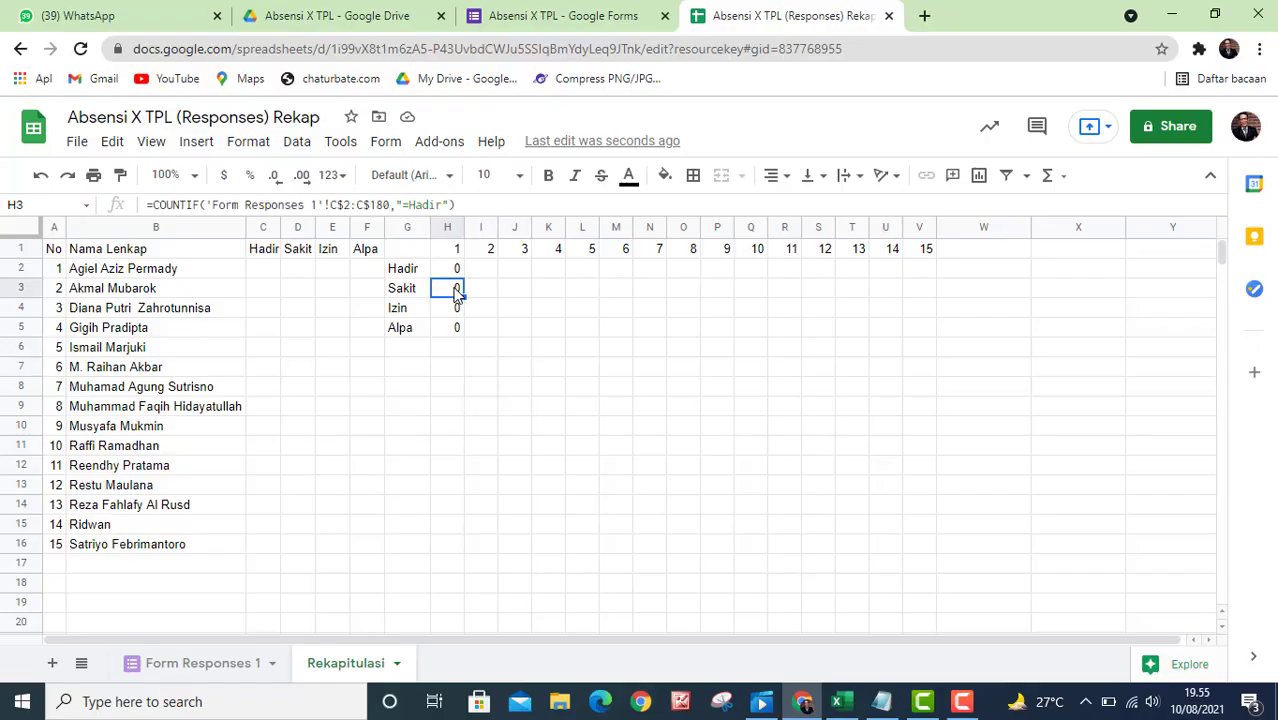
double_click(457, 290)
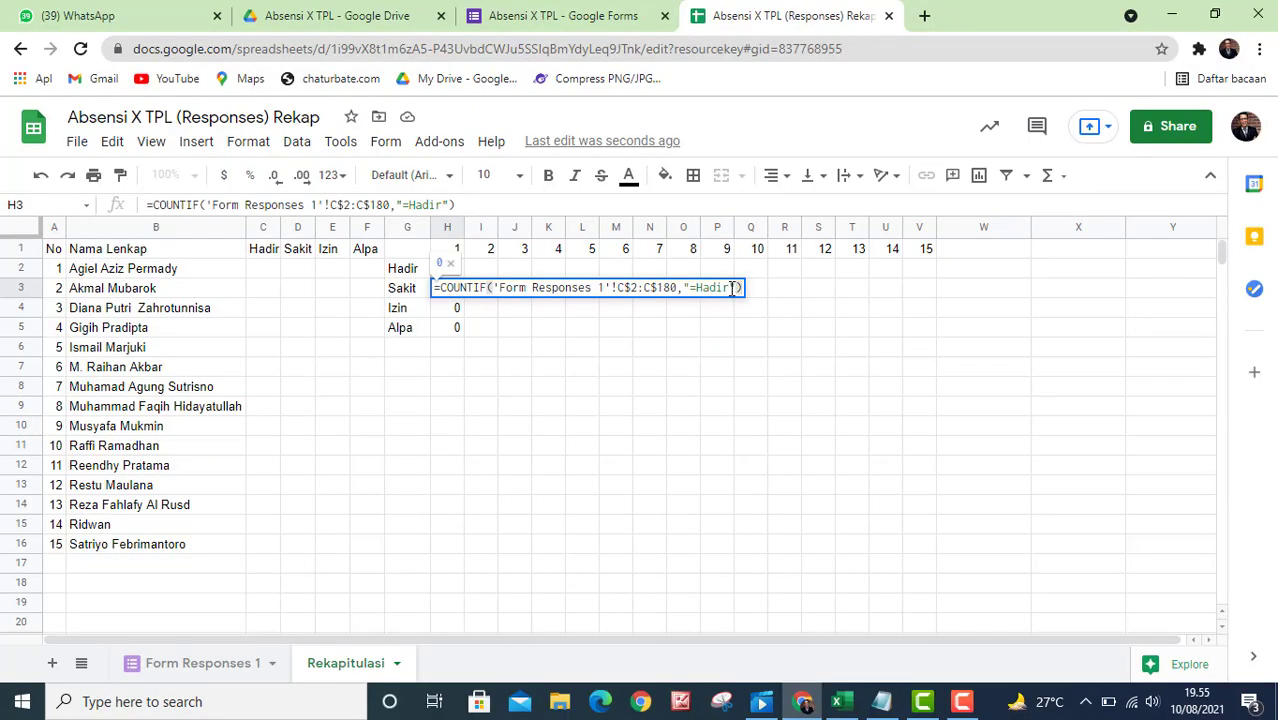
drag(727, 288, 698, 288)
text(Sakit)
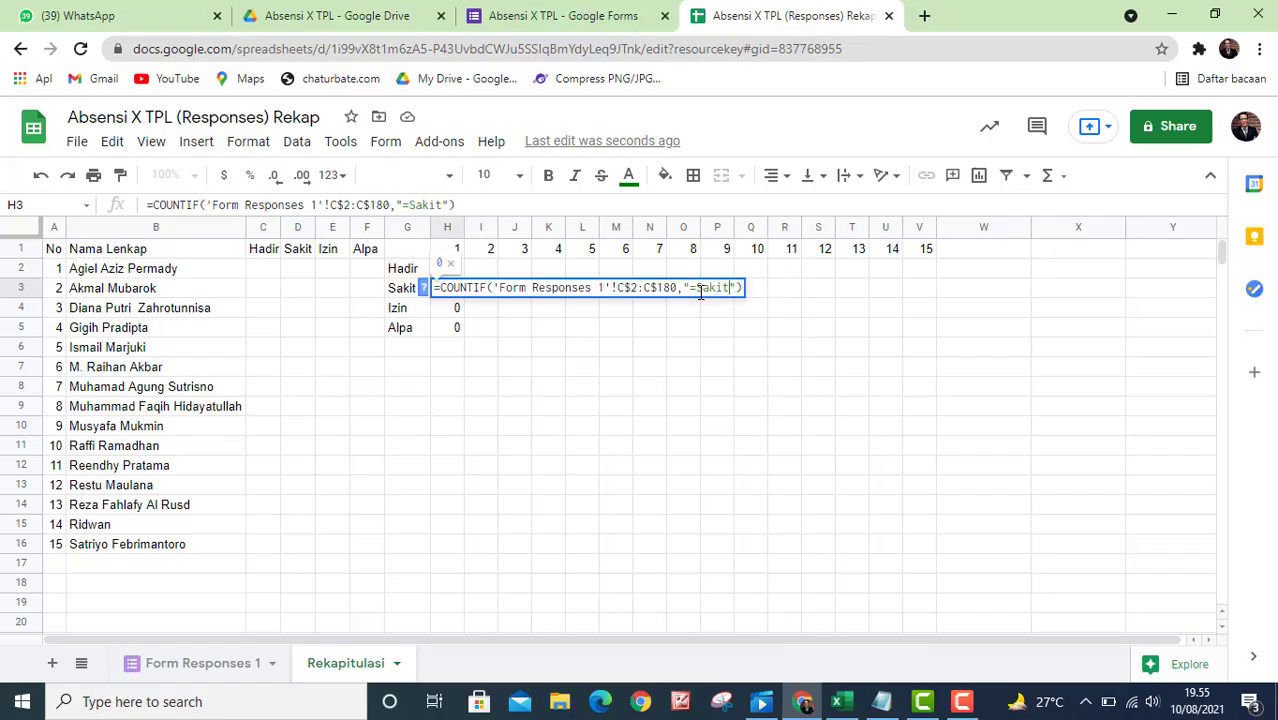
key(Return)
Change the COUNTIF criterion in H4 to "=Izin" and the one in H5 to "=Alpa".
double_click(445, 316)
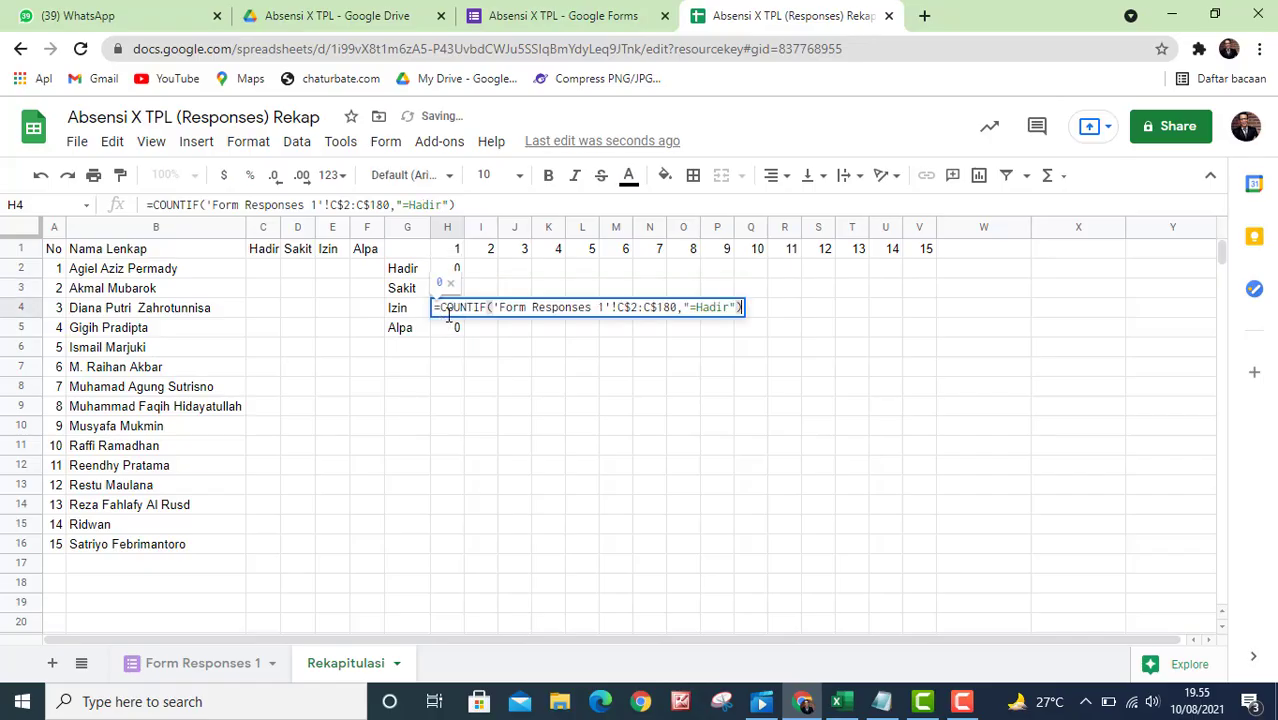
drag(730, 307, 699, 307)
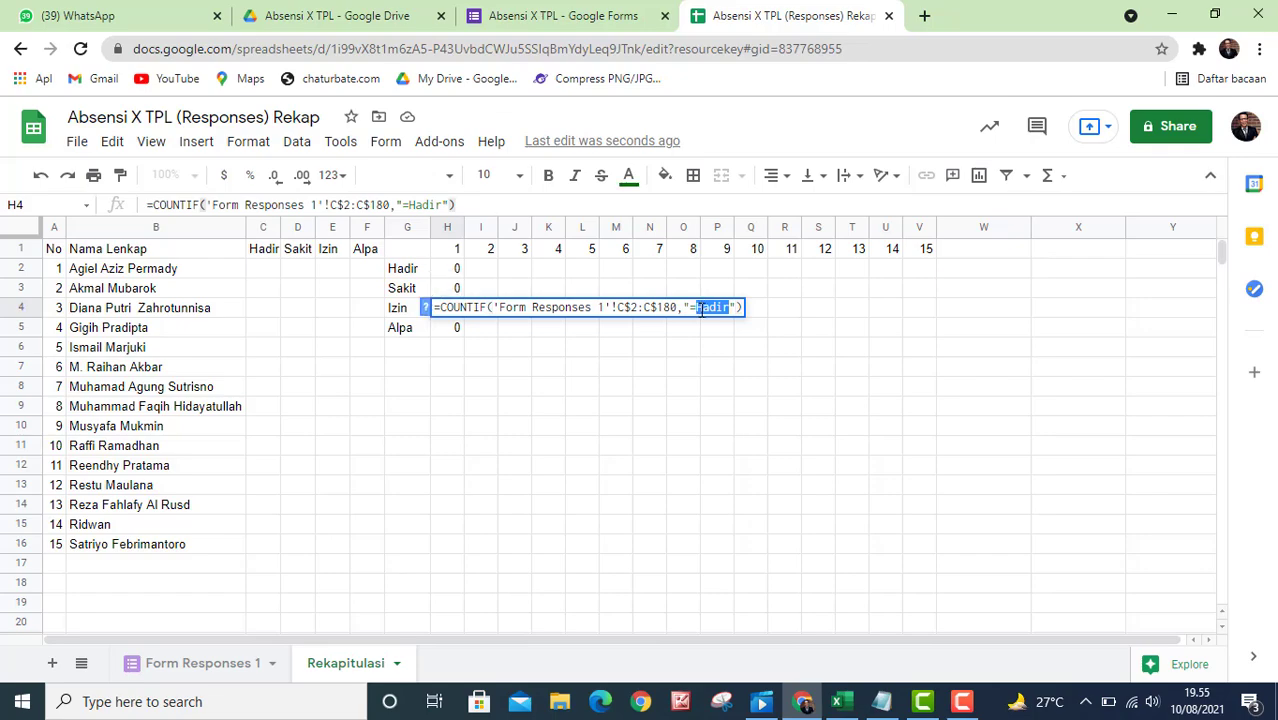
text(Izin)
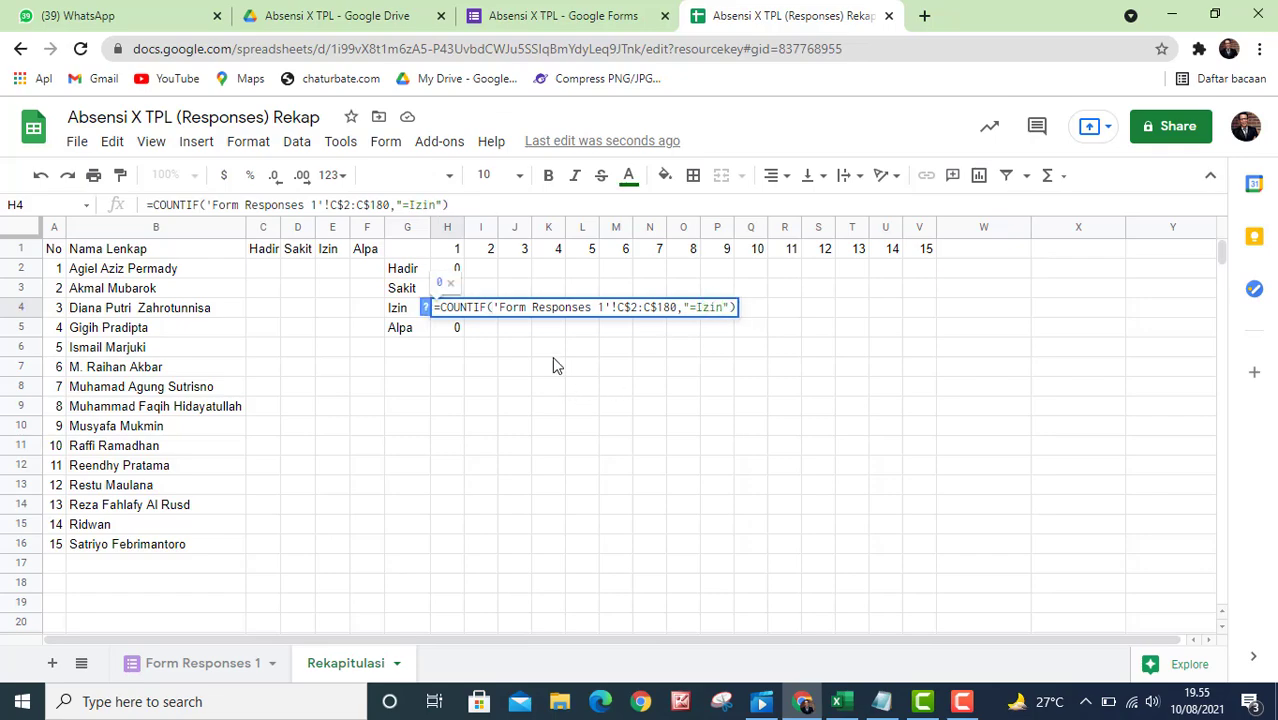
click(457, 328)
double_click(459, 330)
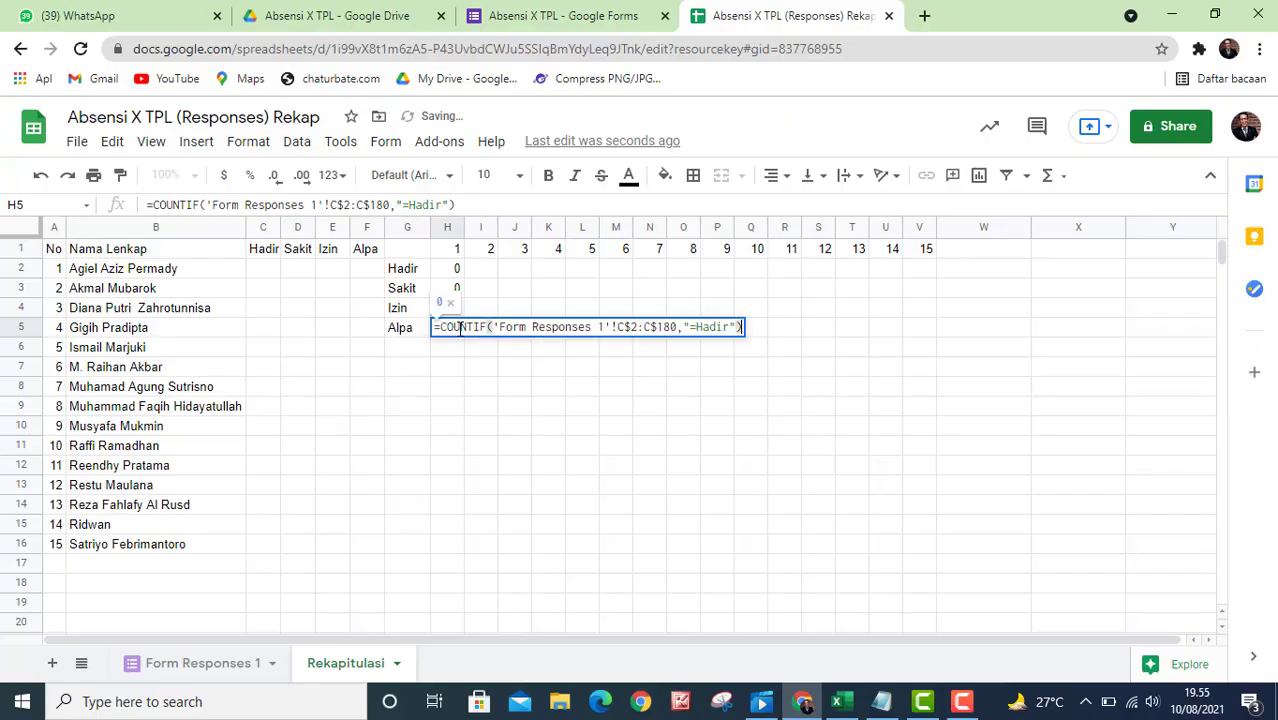
drag(731, 327, 699, 327)
text(Alpa)
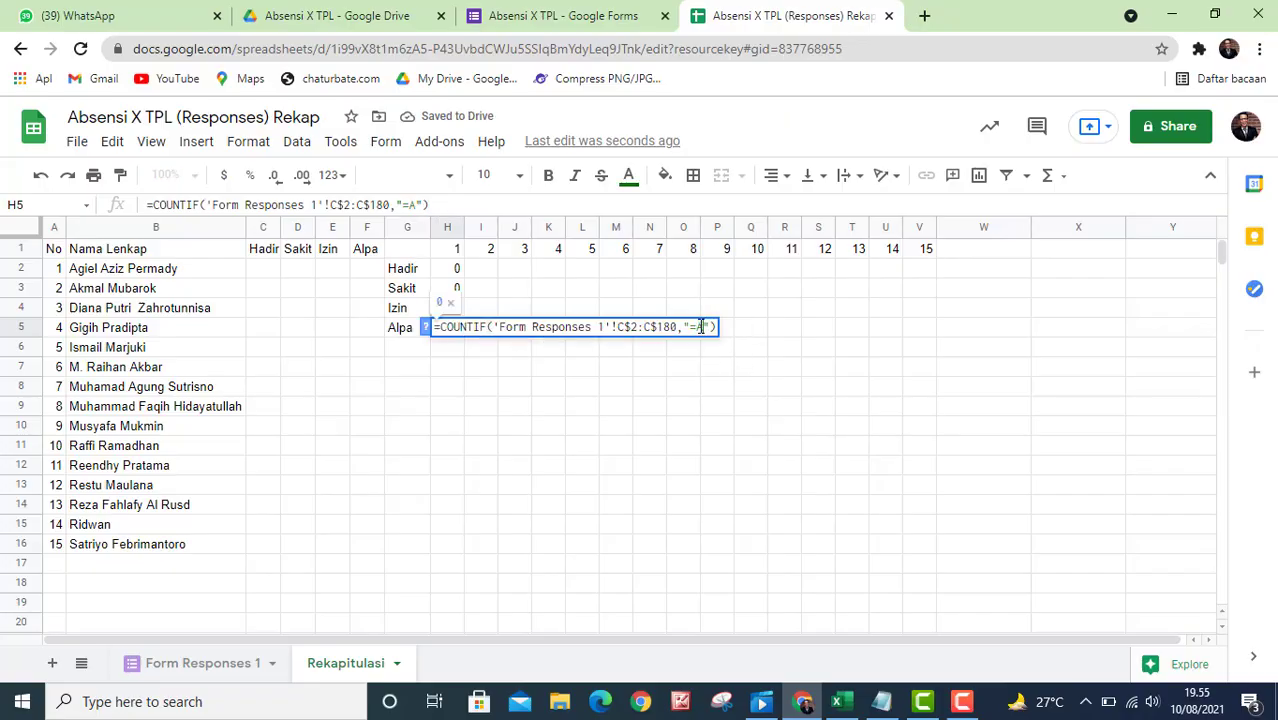
click(476, 451)
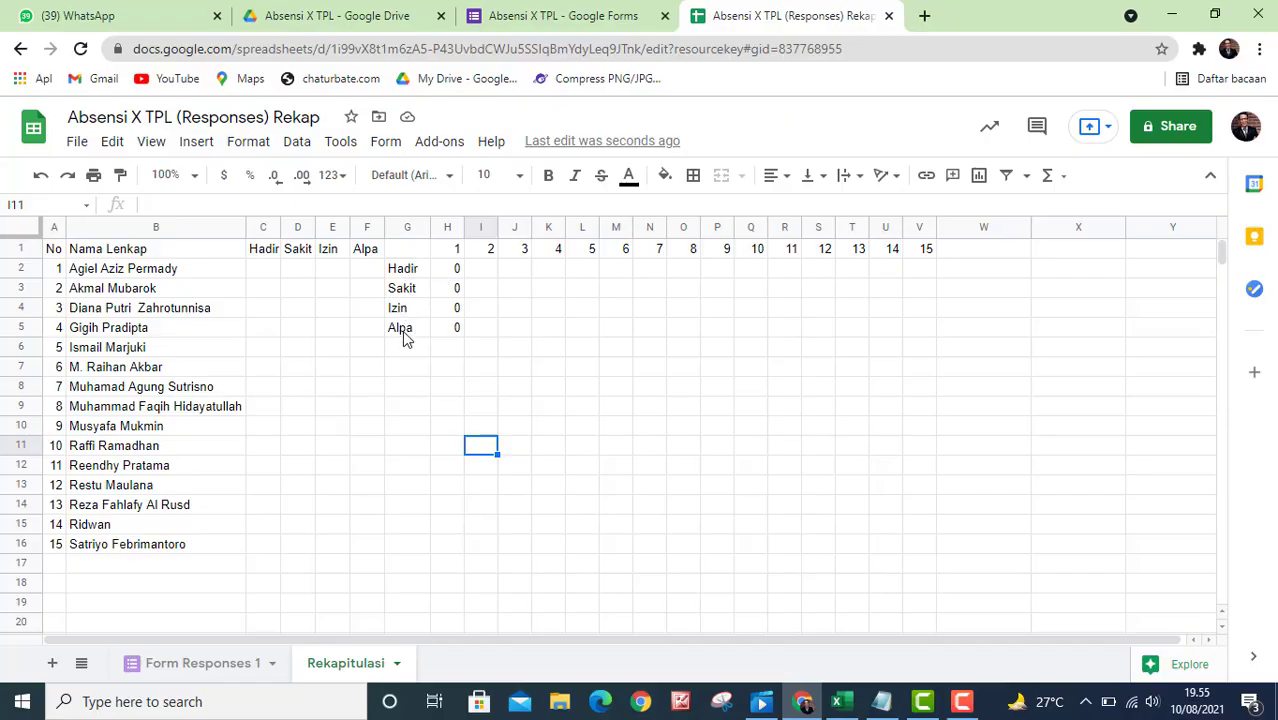
Check the column option wording of the Nama Lengkap grid in the Google Forms questions, and return to the Rekapitulasi sheet.
click(245, 665)
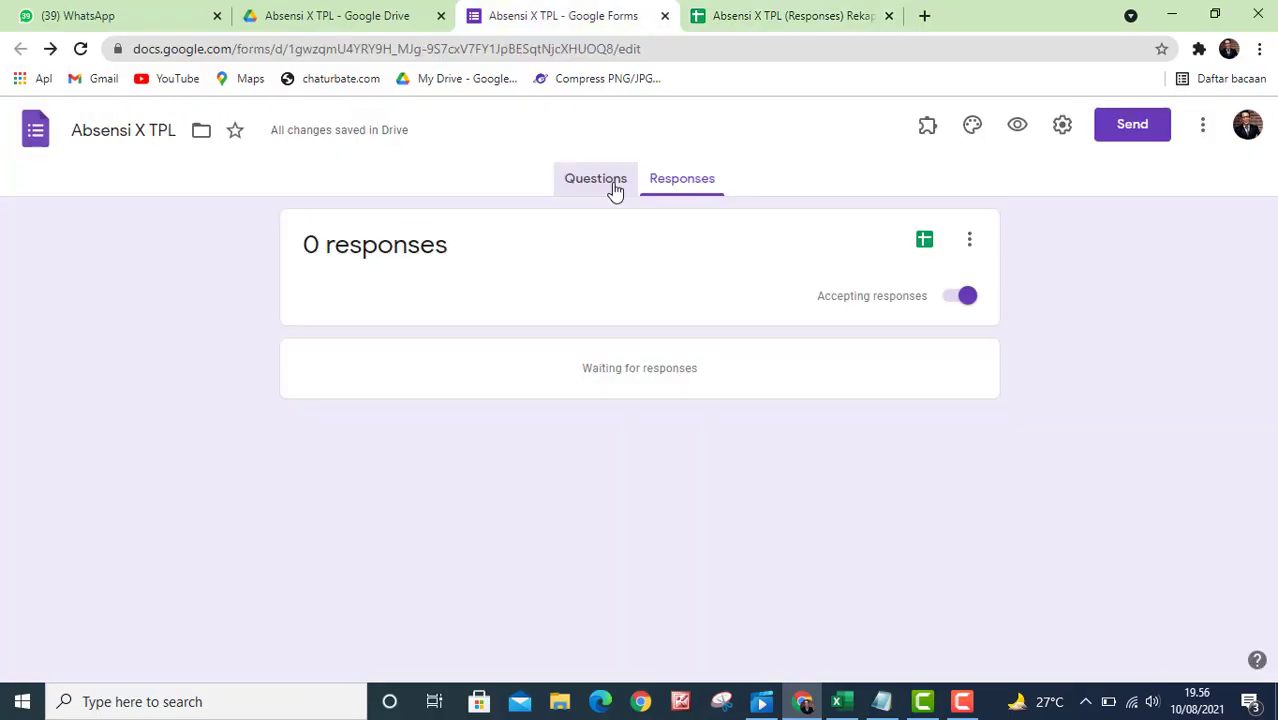
click(615, 188)
scroll(690, 330, down, 4)
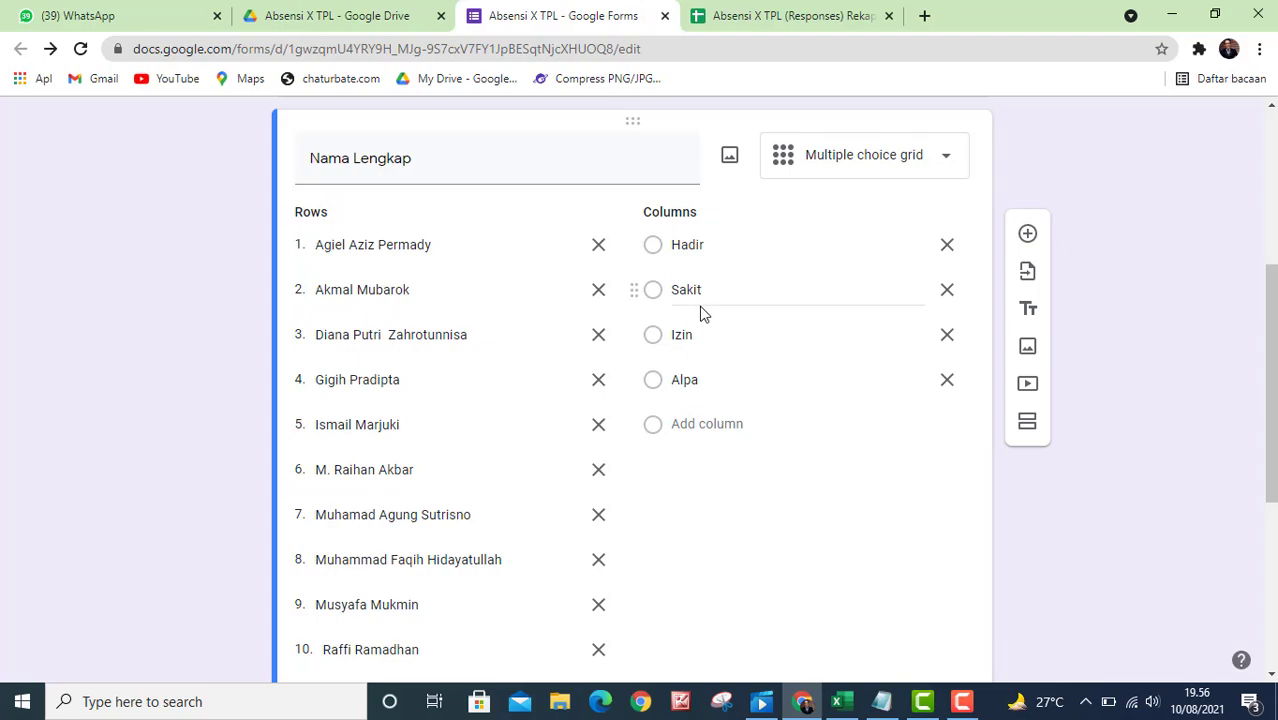
click(742, 24)
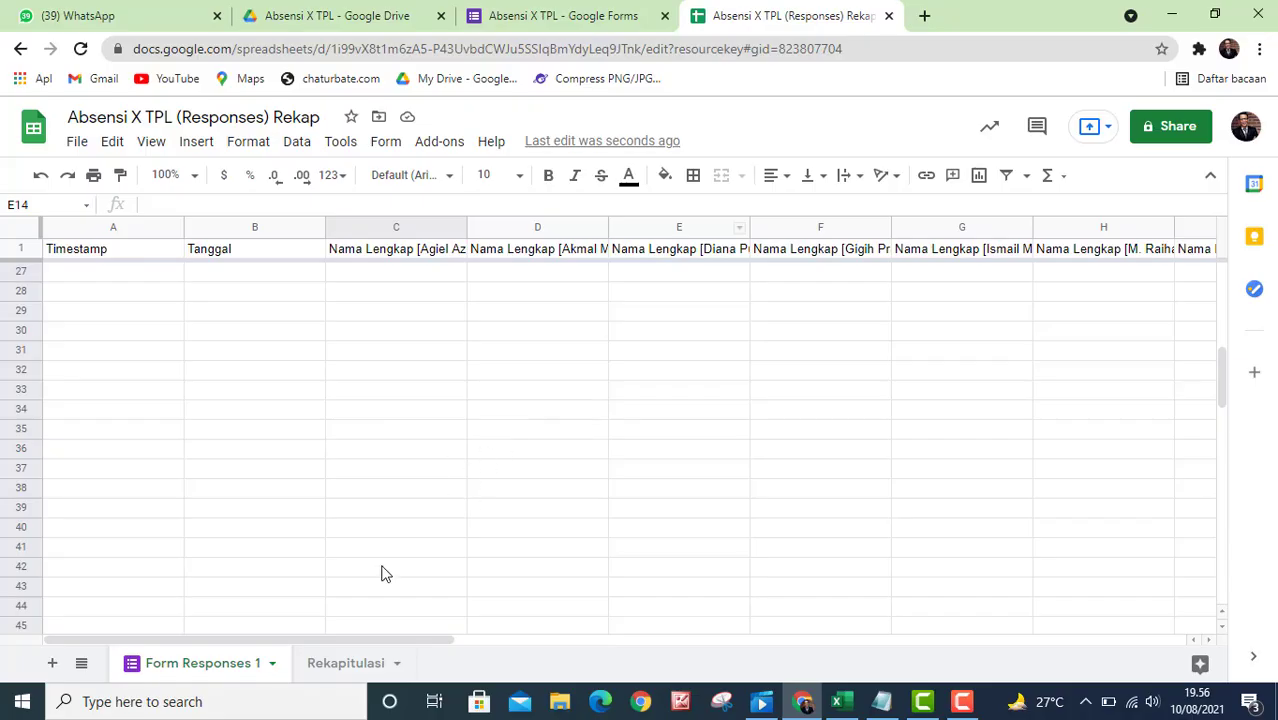
click(365, 664)
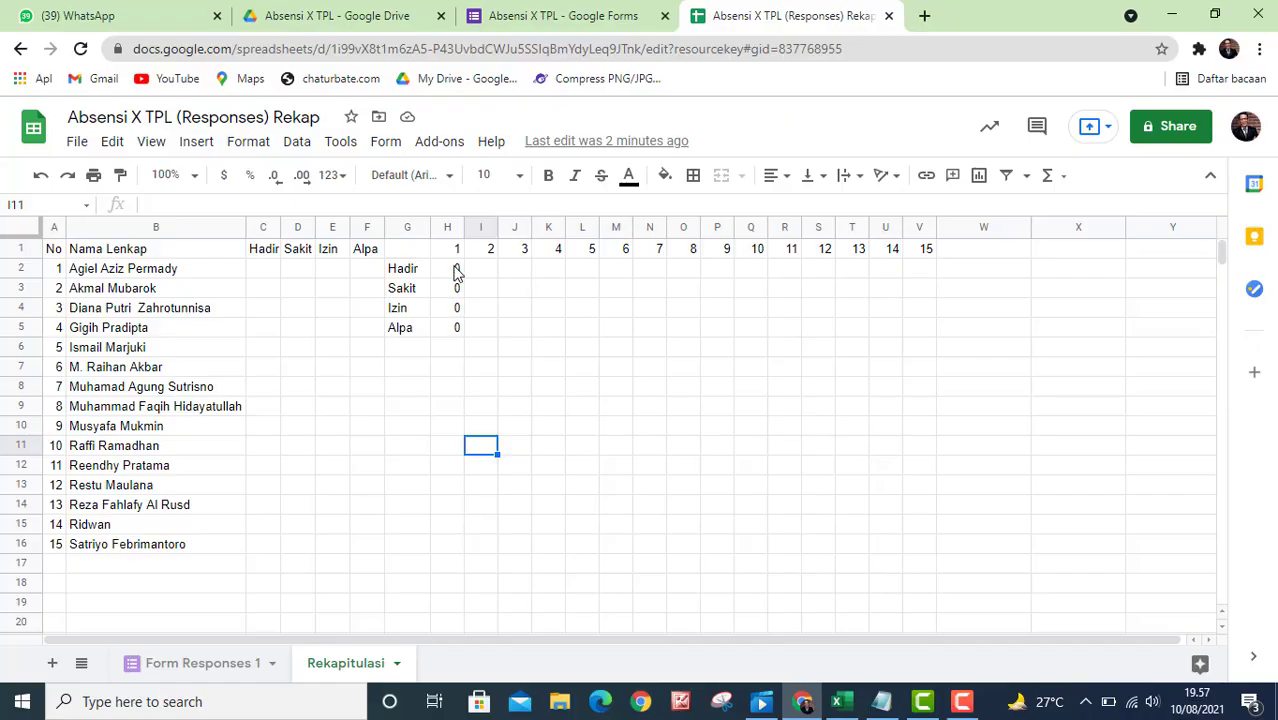
Fill the four COUNTIF formulas in H2:H5 across to column V, covering all 15 numbered students.
drag(455, 268, 457, 331)
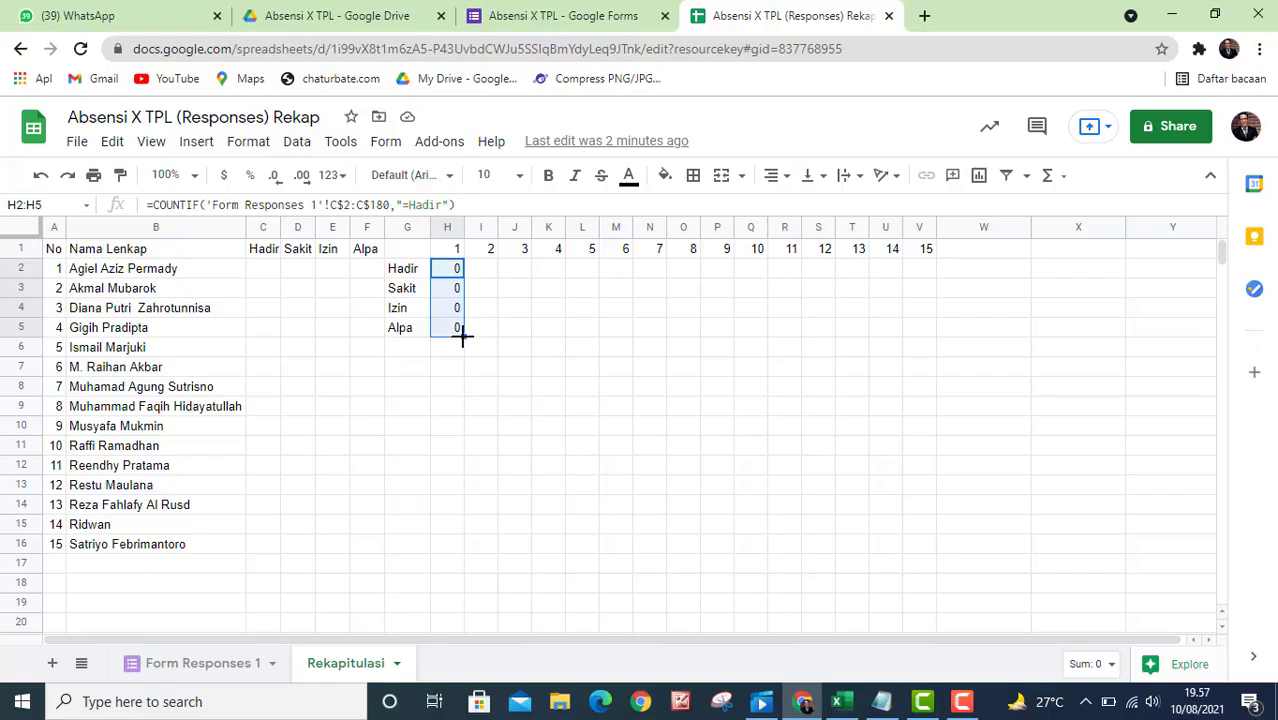
drag(462, 336, 912, 334)
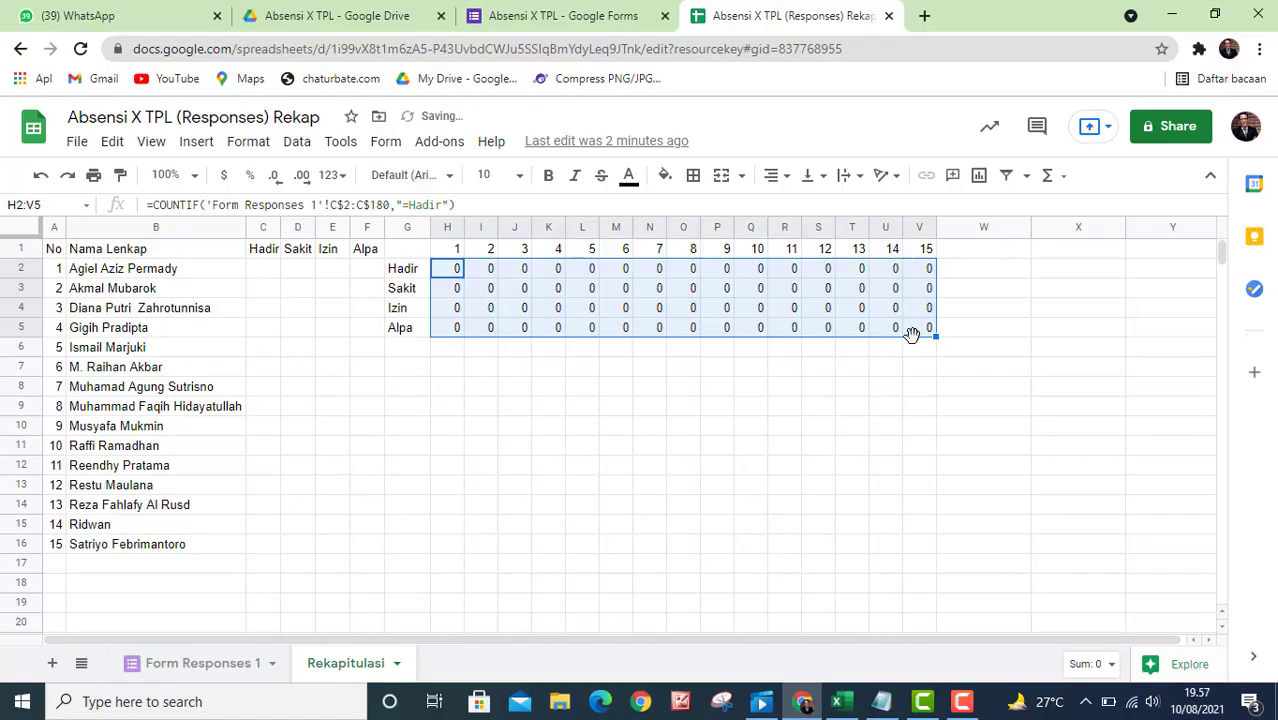
click(476, 391)
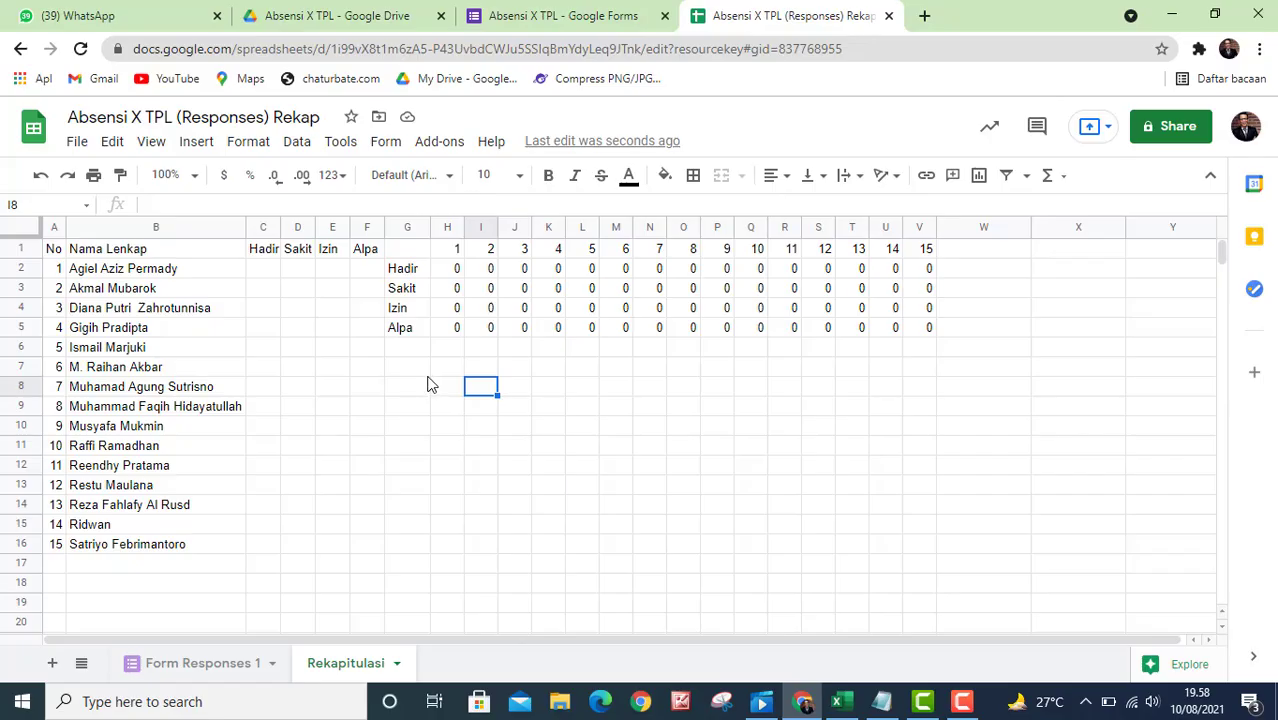
Copy the Hadir counts H2:V2, paste them transposed into the Hadir column from C2, and check the resulting formulas in C2 and C3.
click(453, 272)
drag(453, 272, 927, 268)
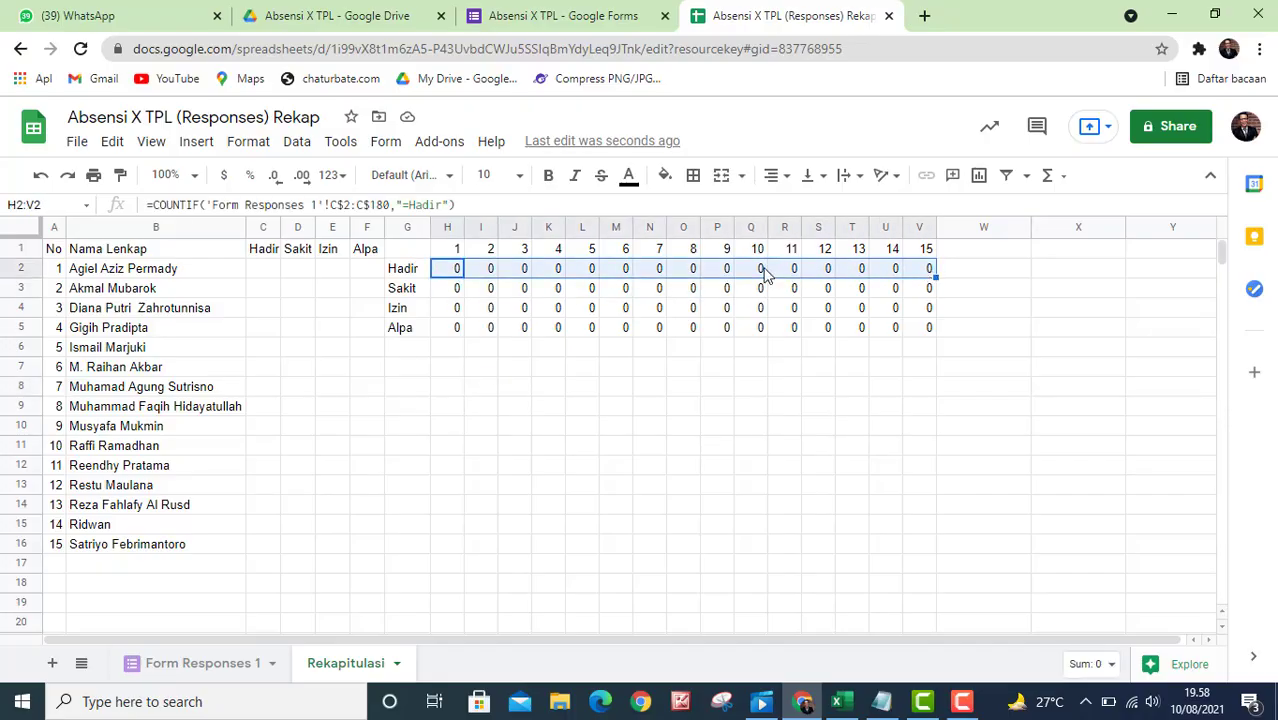
right_click(505, 270)
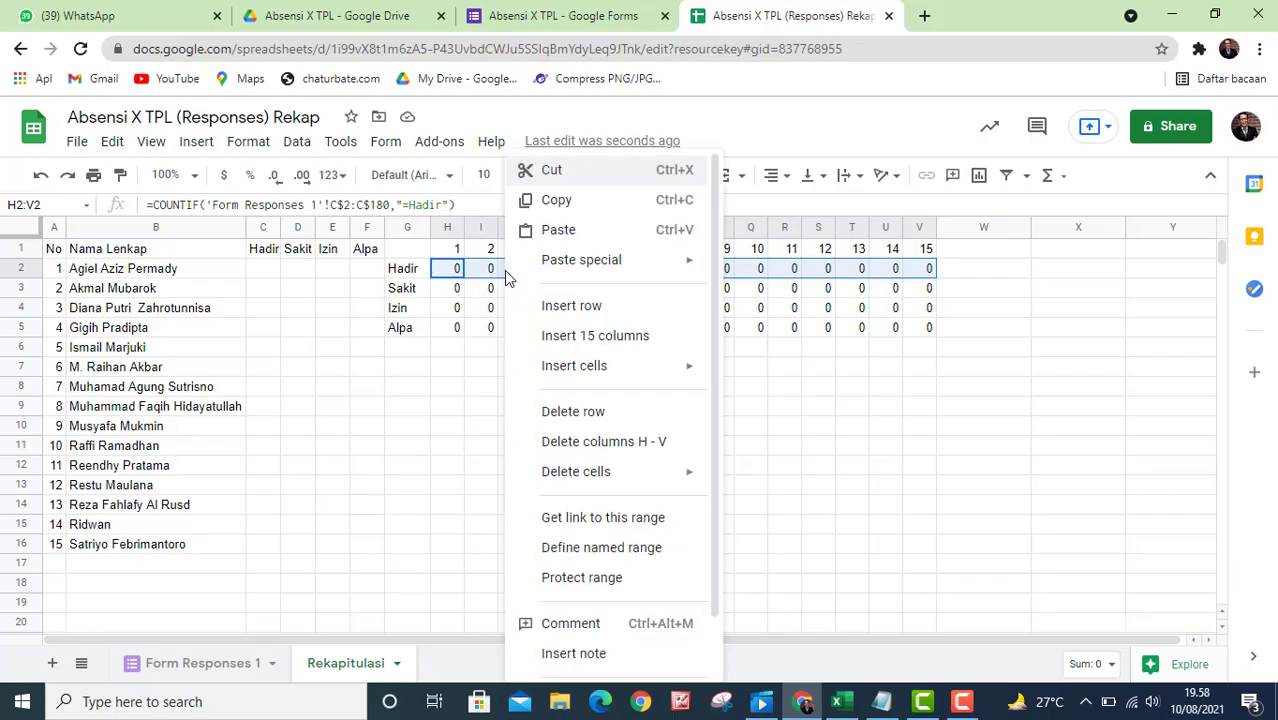
click(563, 203)
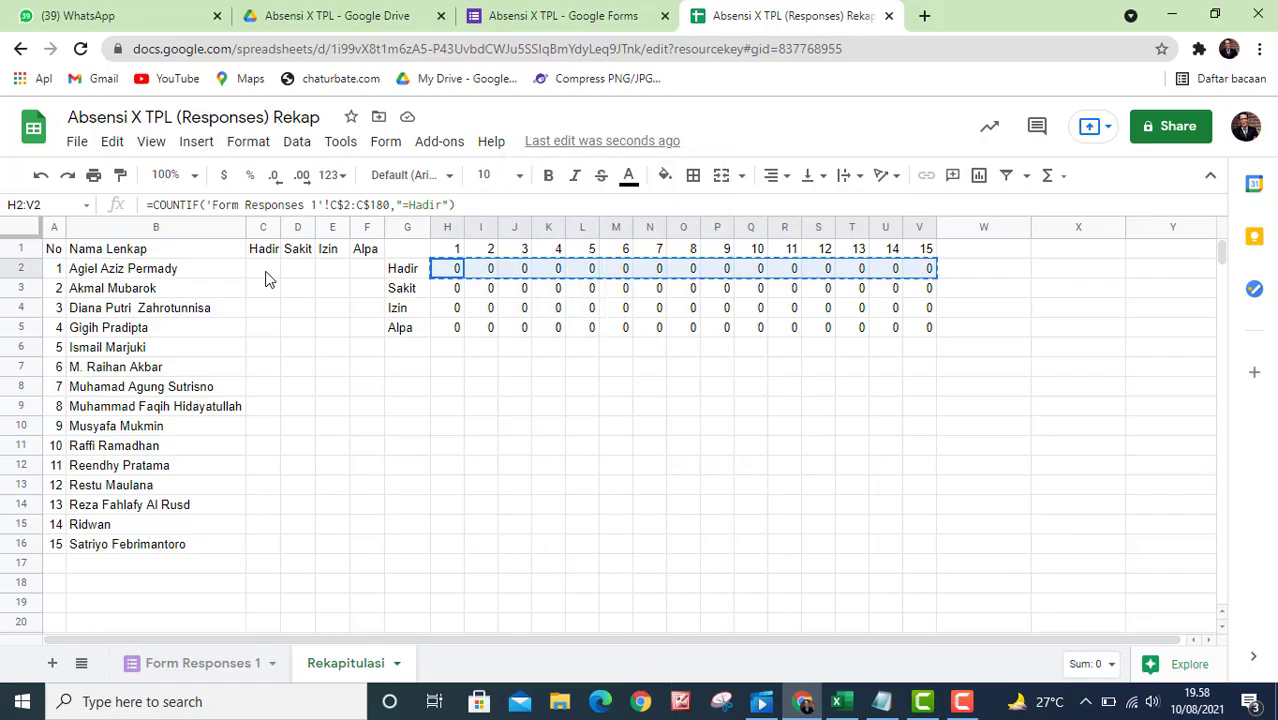
click(266, 272)
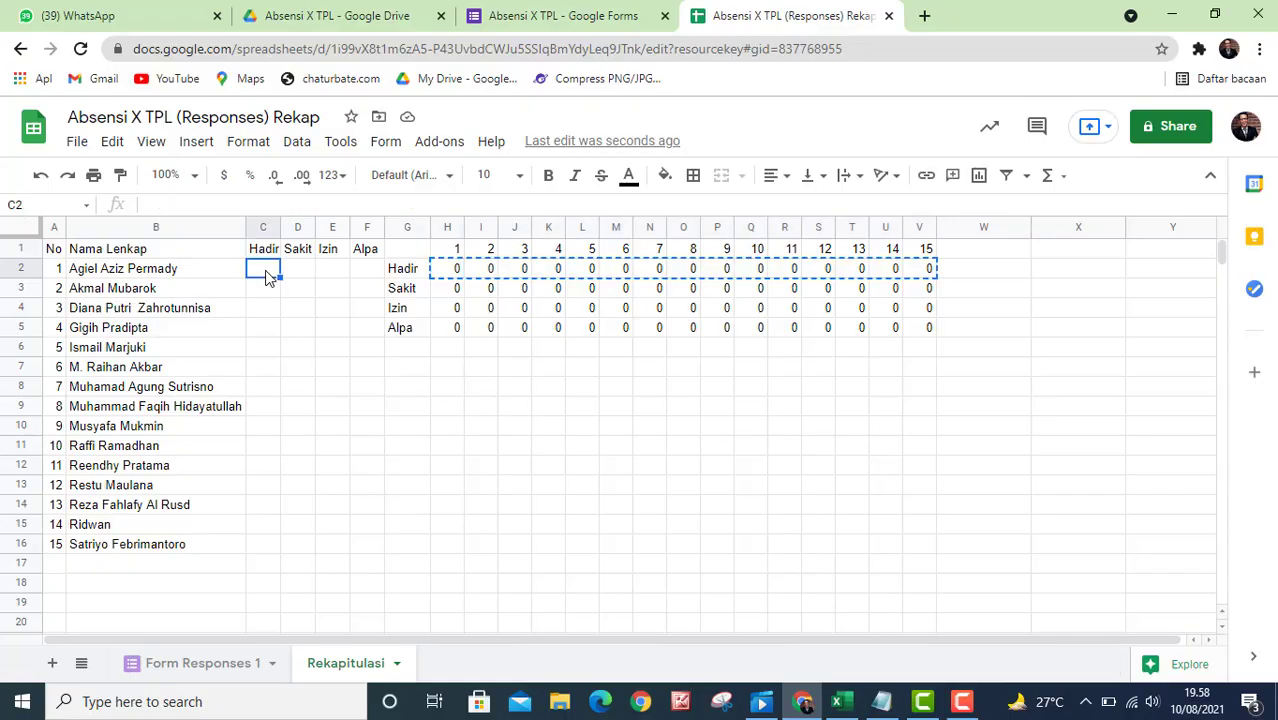
right_click(266, 277)
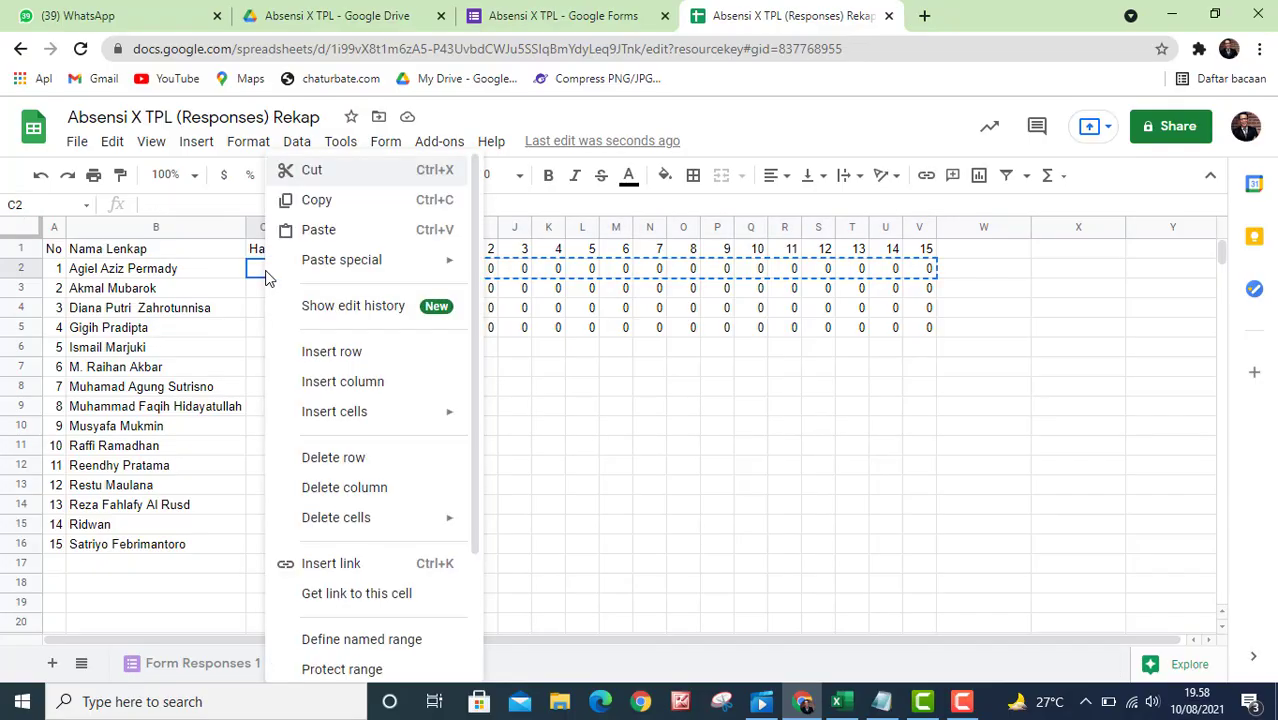
mouse_move(400, 272)
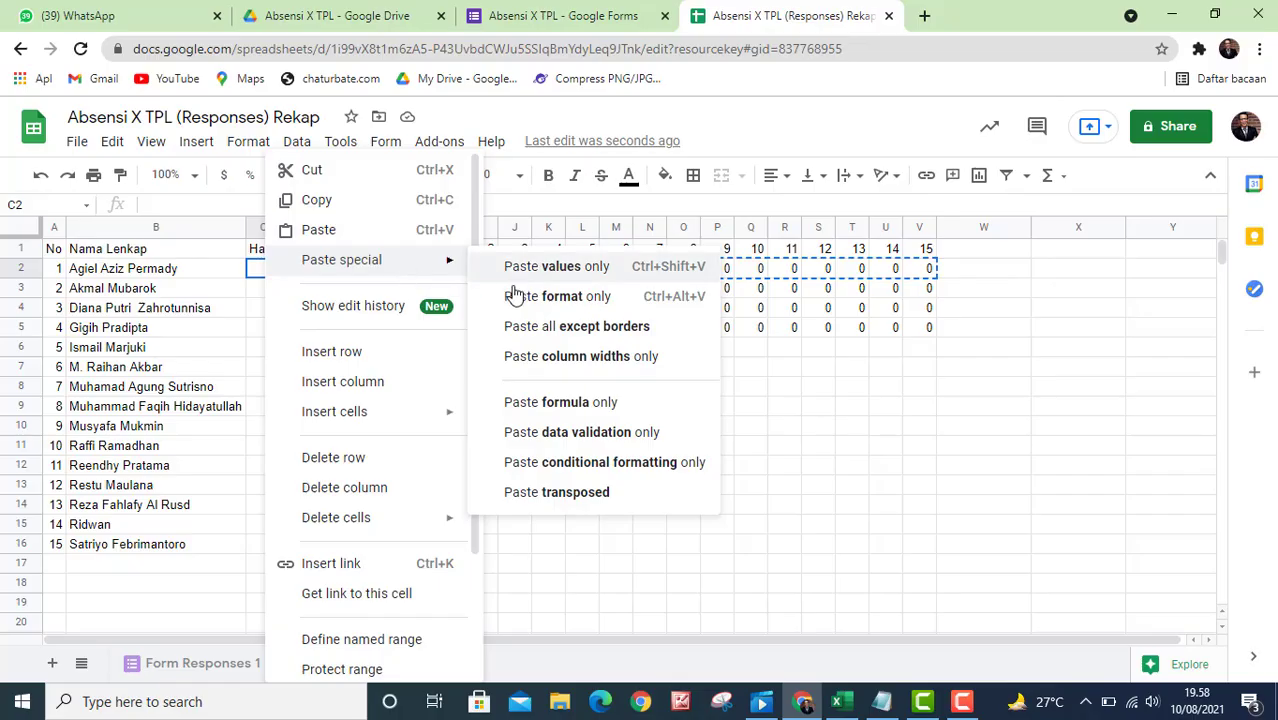
click(567, 493)
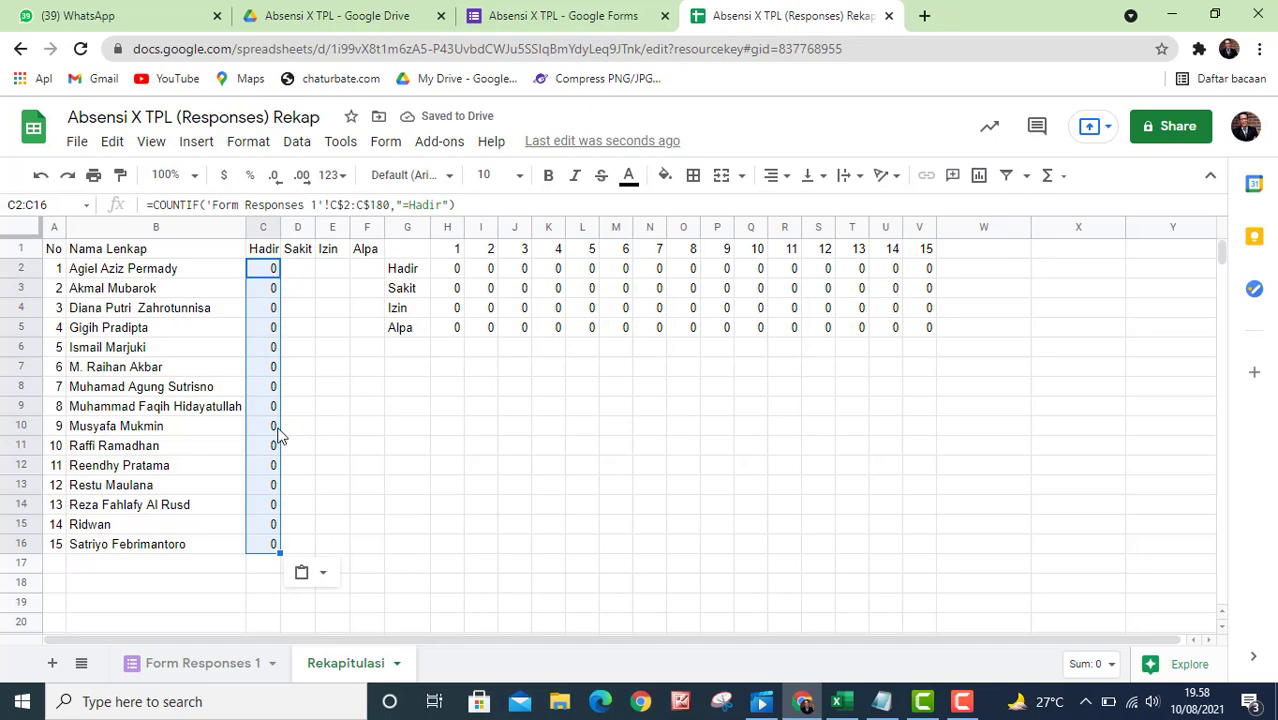
click(308, 312)
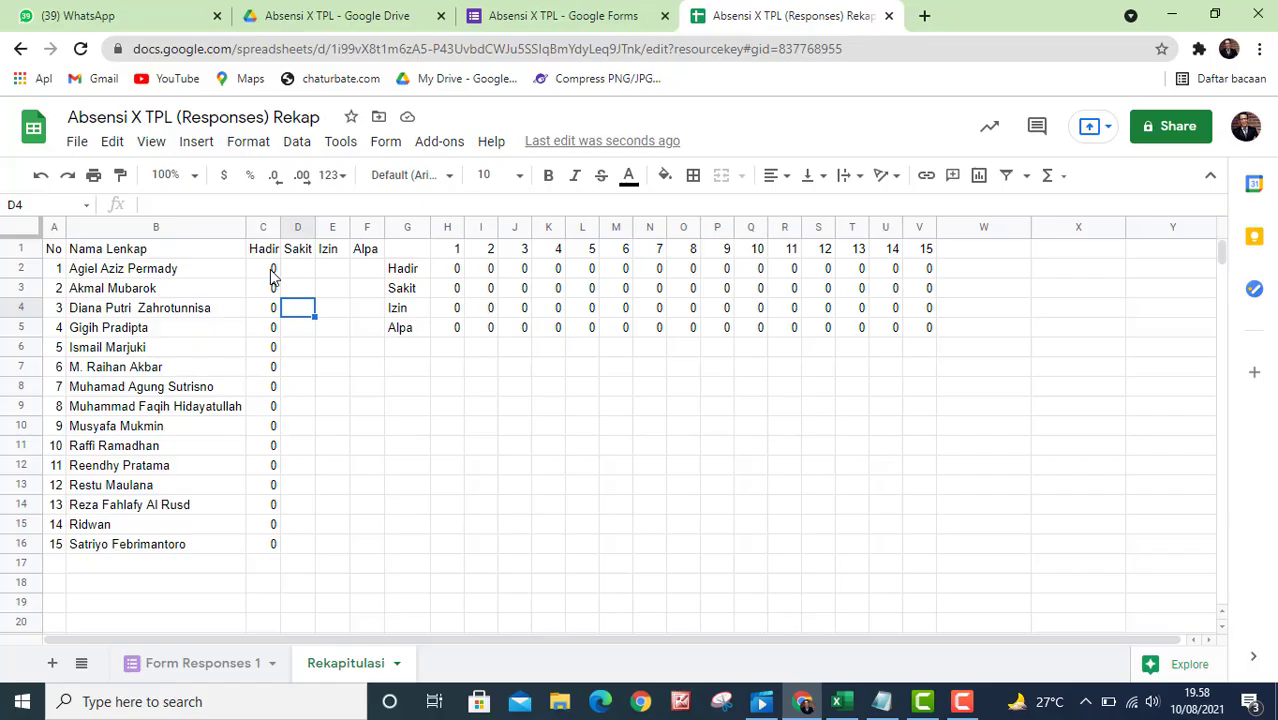
click(271, 270)
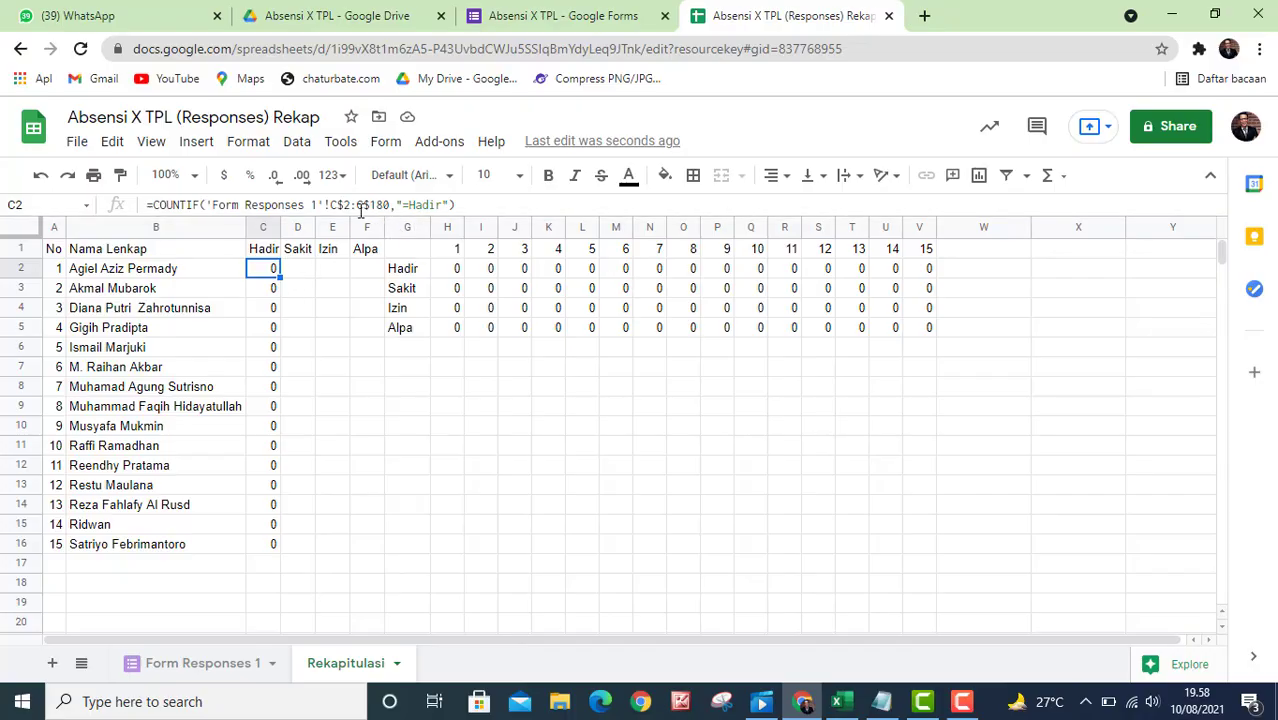
click(275, 292)
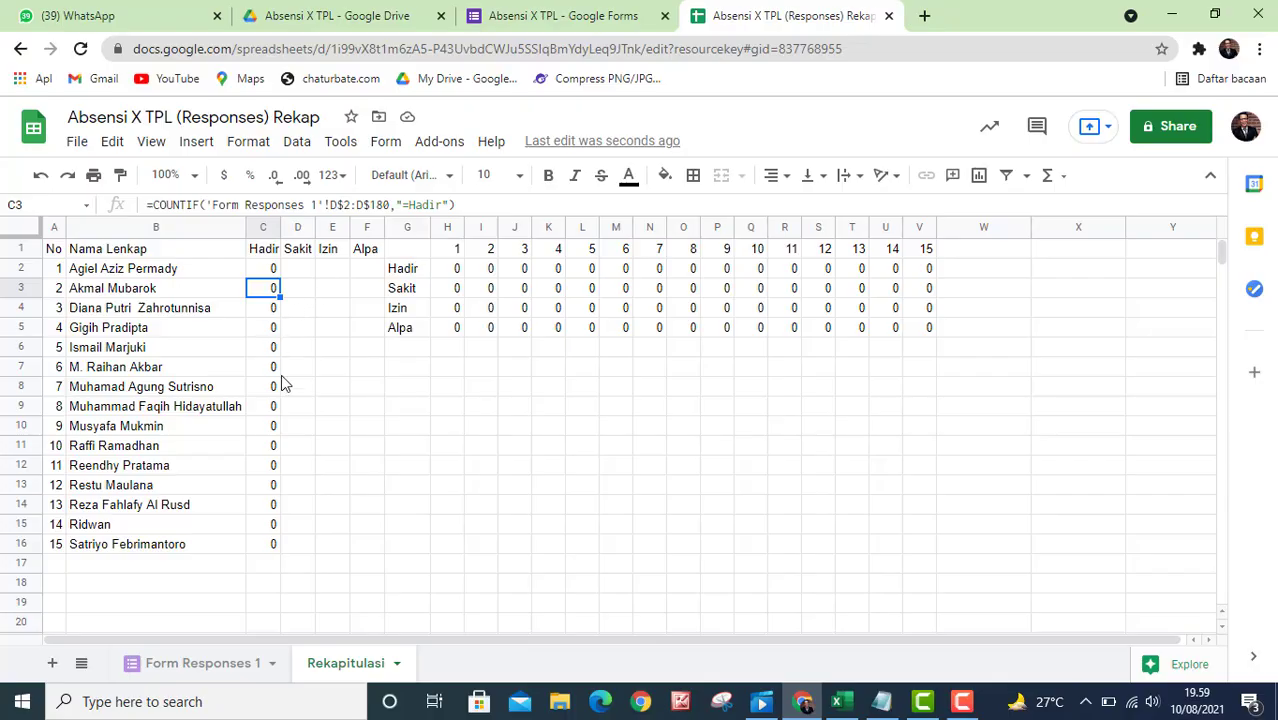
click(366, 451)
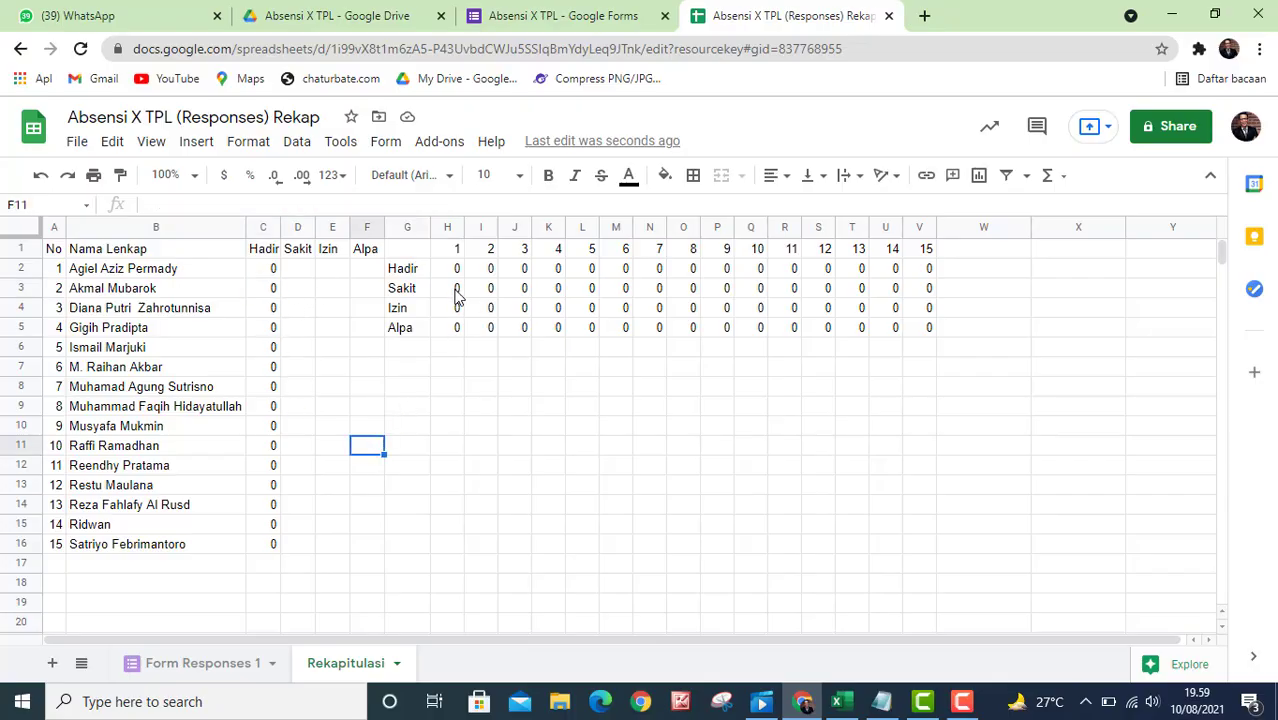
Copy the Sakit counts H3:V3 and paste them transposed into the Sakit column starting at D2.
drag(457, 292, 928, 298)
right_click(573, 292)
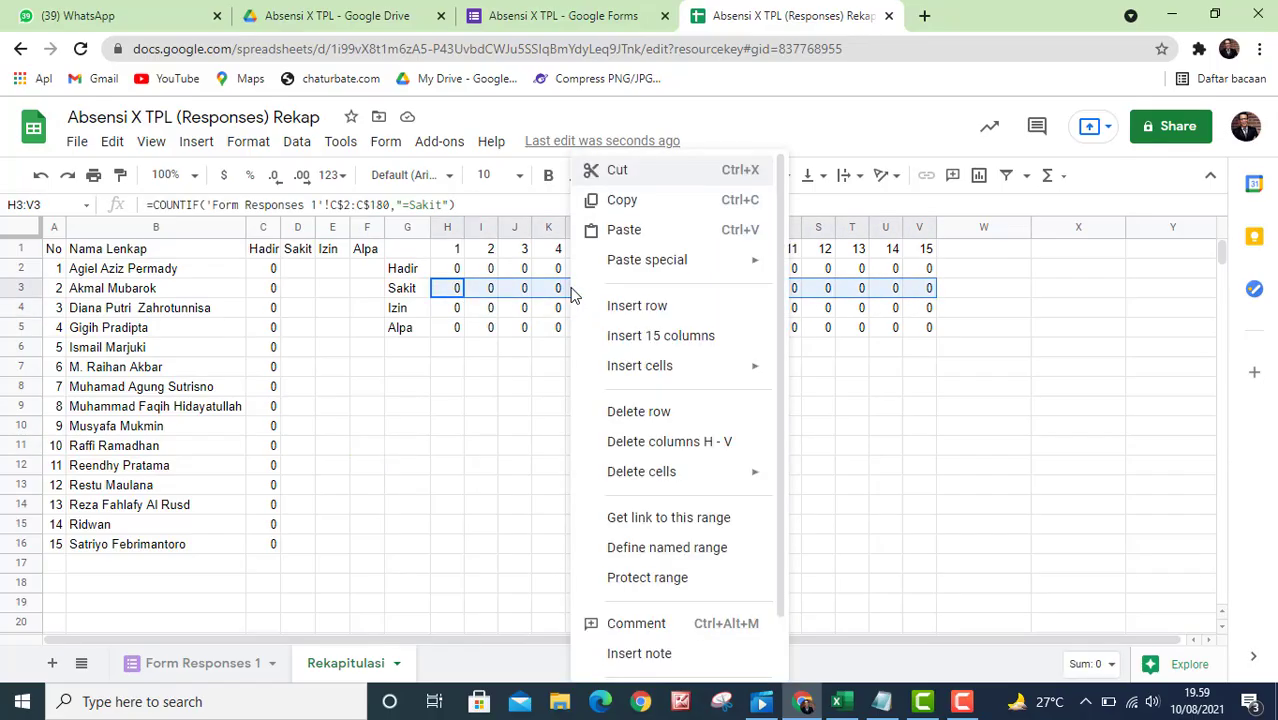
click(646, 204)
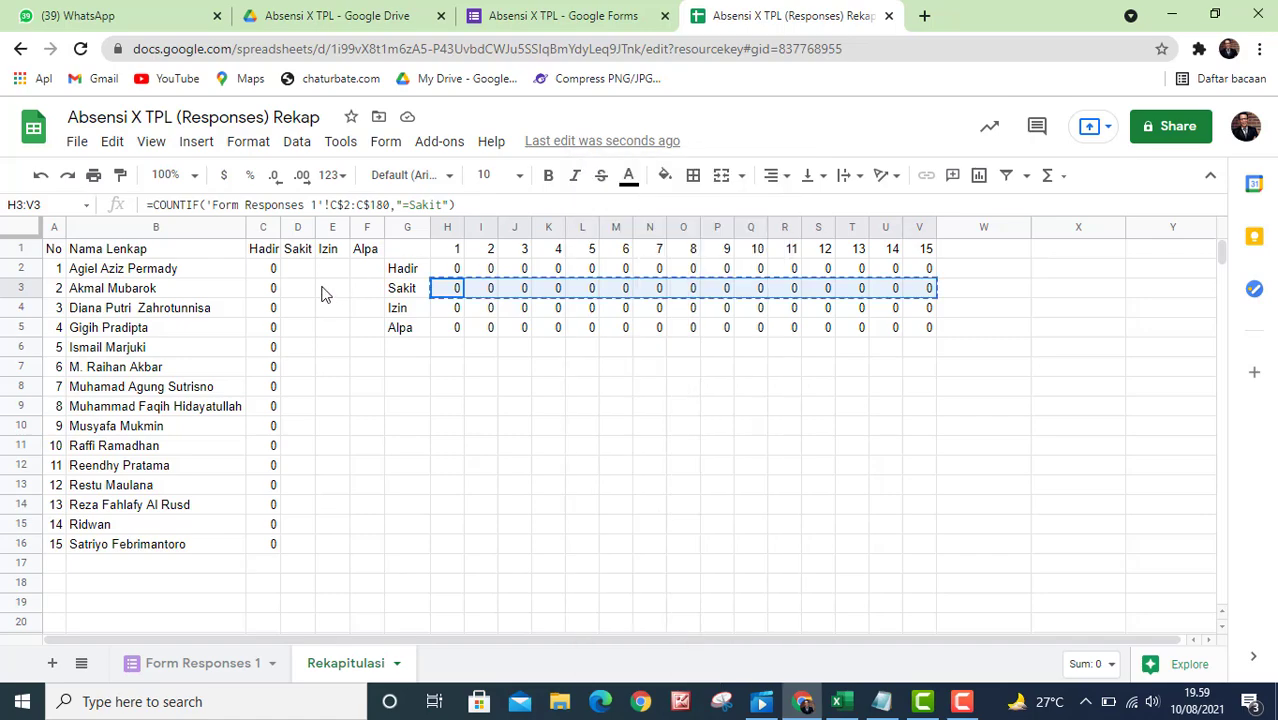
click(296, 269)
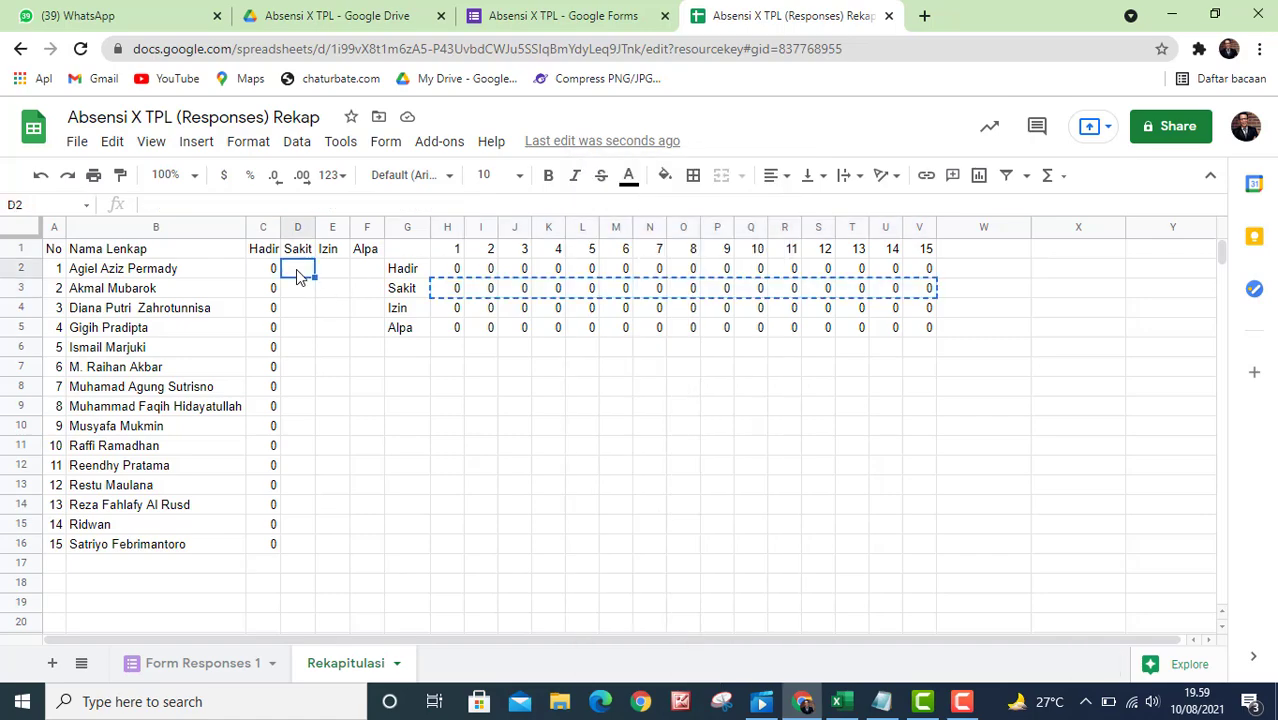
right_click(296, 269)
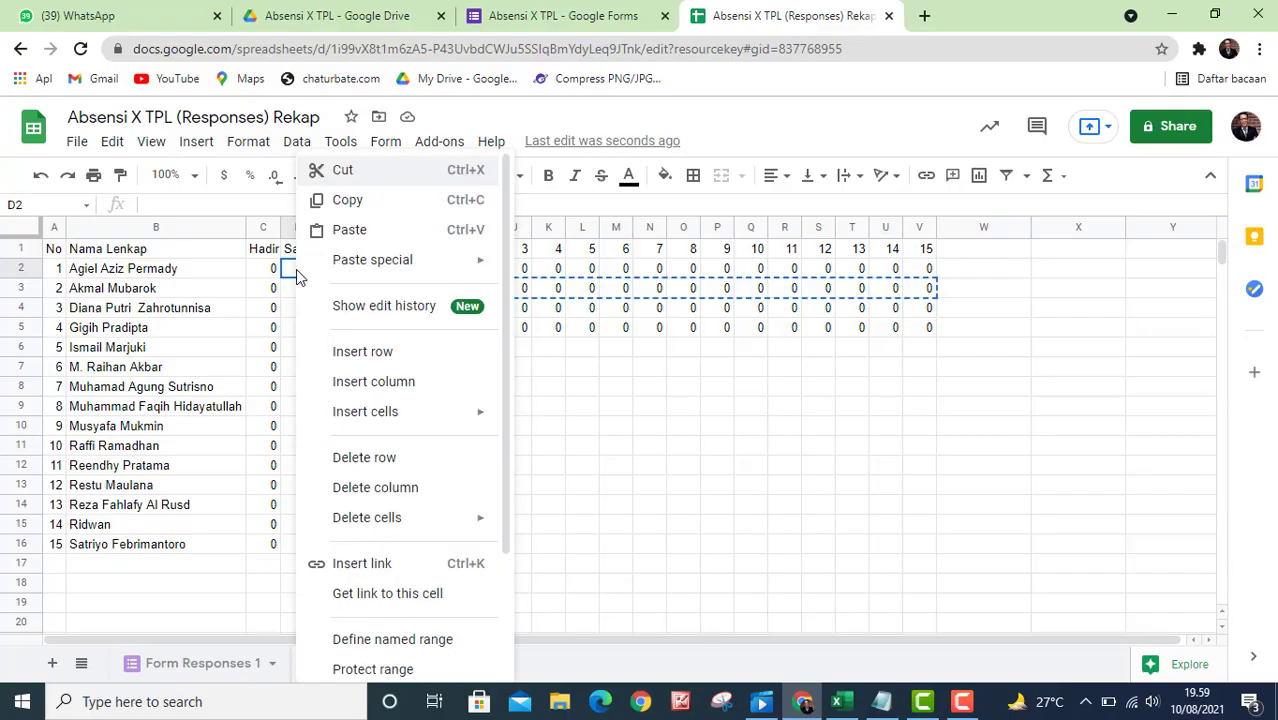
mouse_move(382, 276)
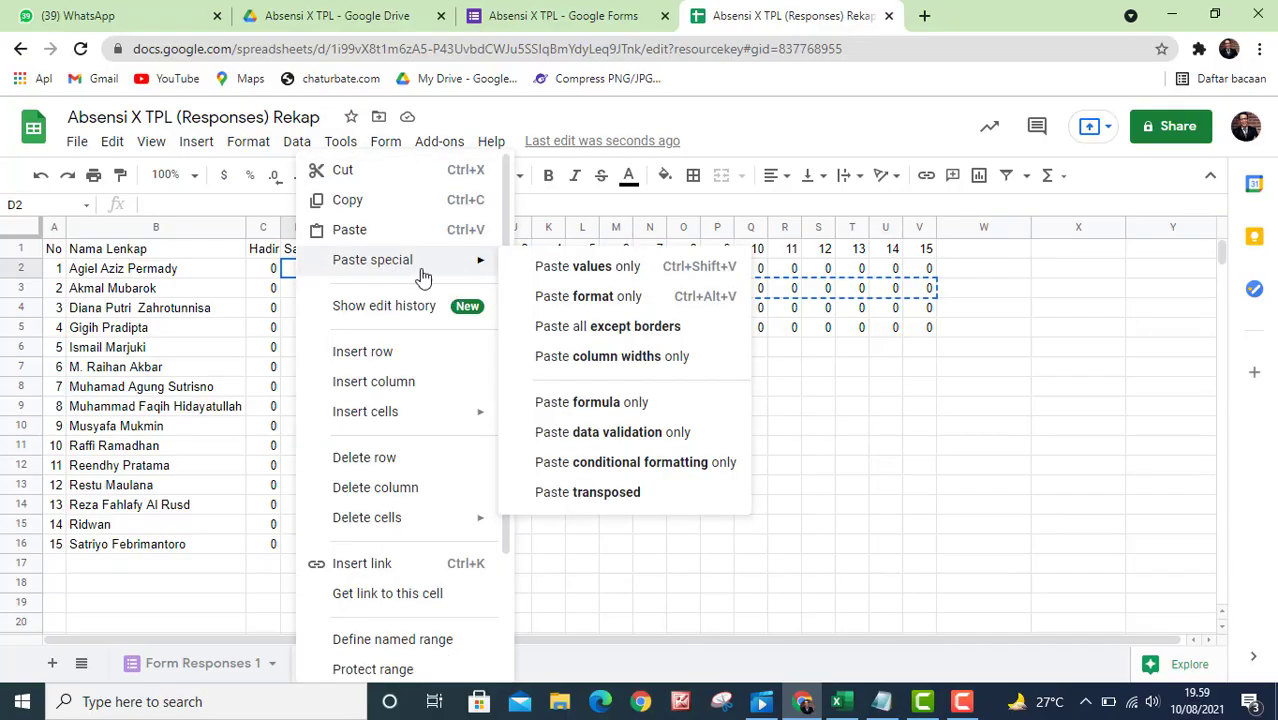
click(608, 495)
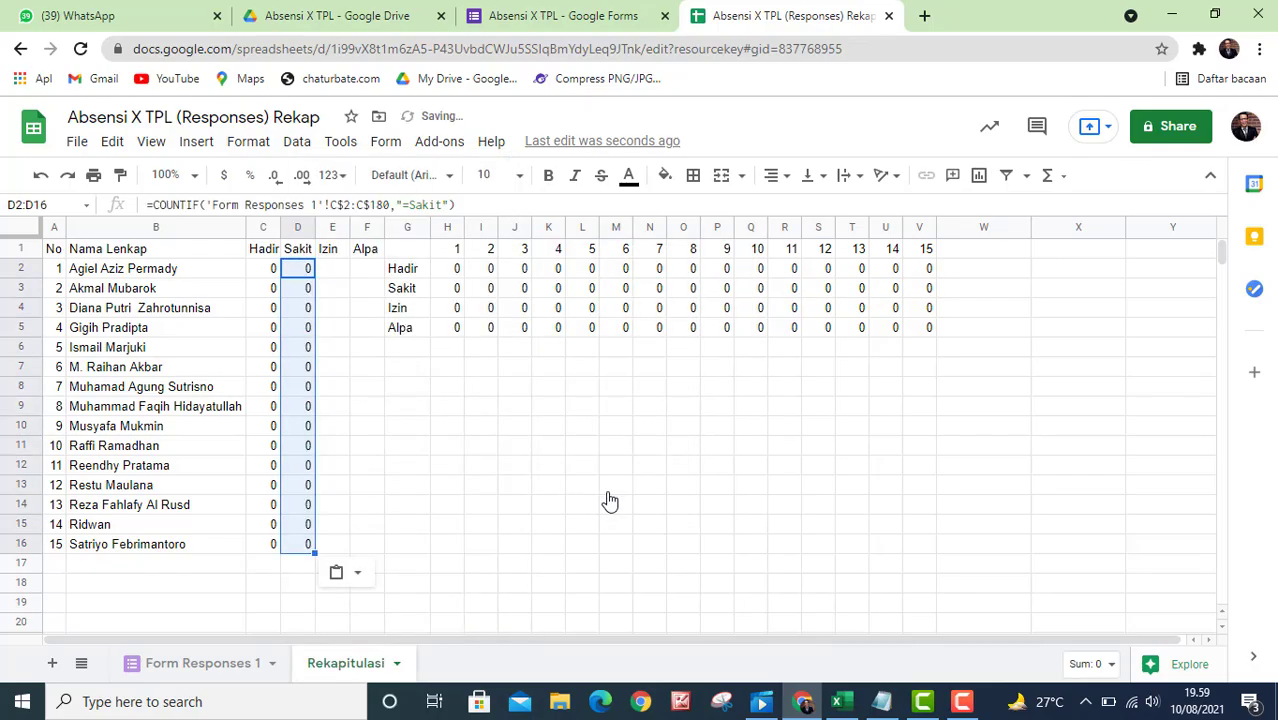
Check the column references of the COUNTIF formulas in the Sakit column from D2 to D7.
click(304, 289)
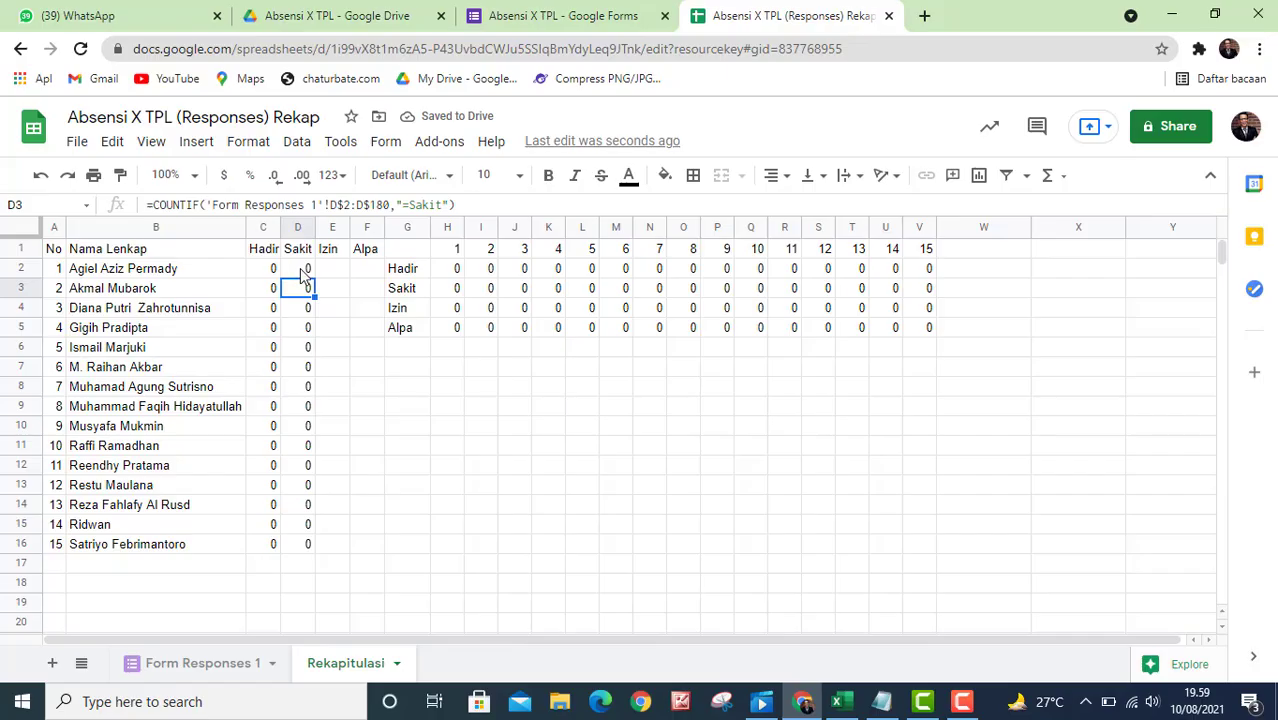
click(304, 270)
click(304, 310)
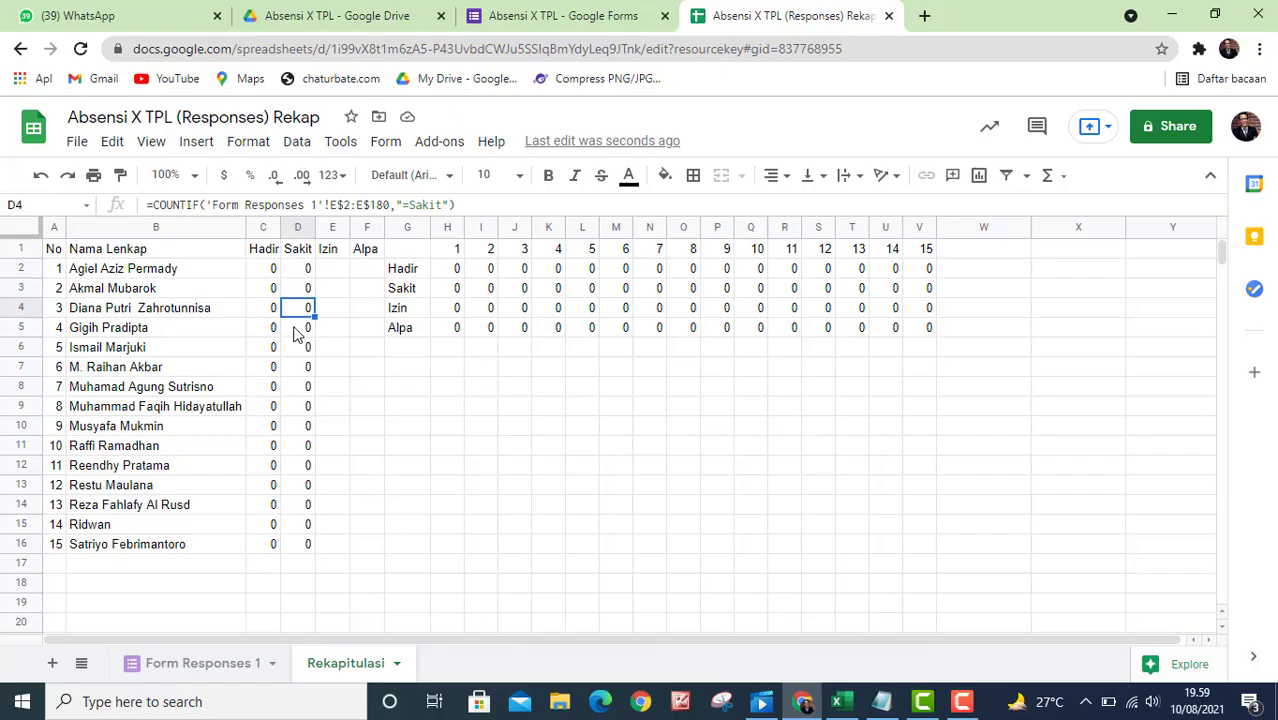
click(306, 333)
click(307, 350)
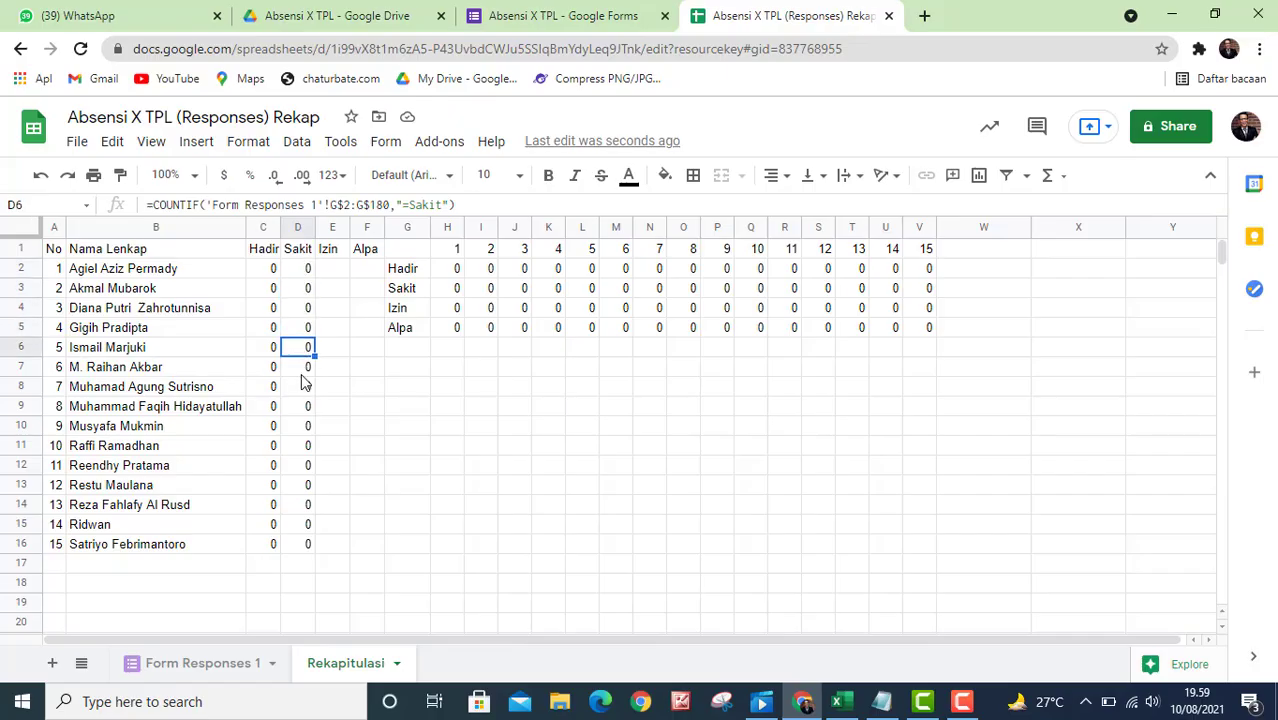
click(301, 370)
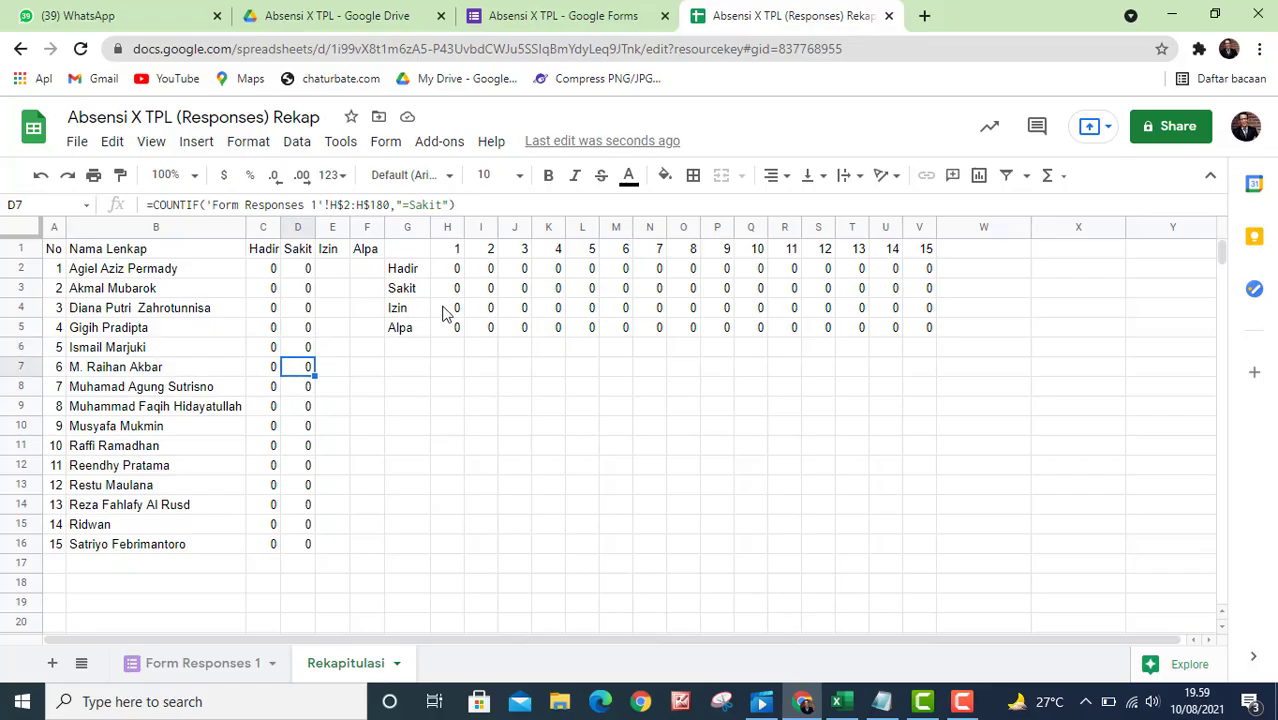
Copy the Izin counts H4:V4 and paste them transposed into the Izin column starting at E2.
drag(462, 314, 930, 322)
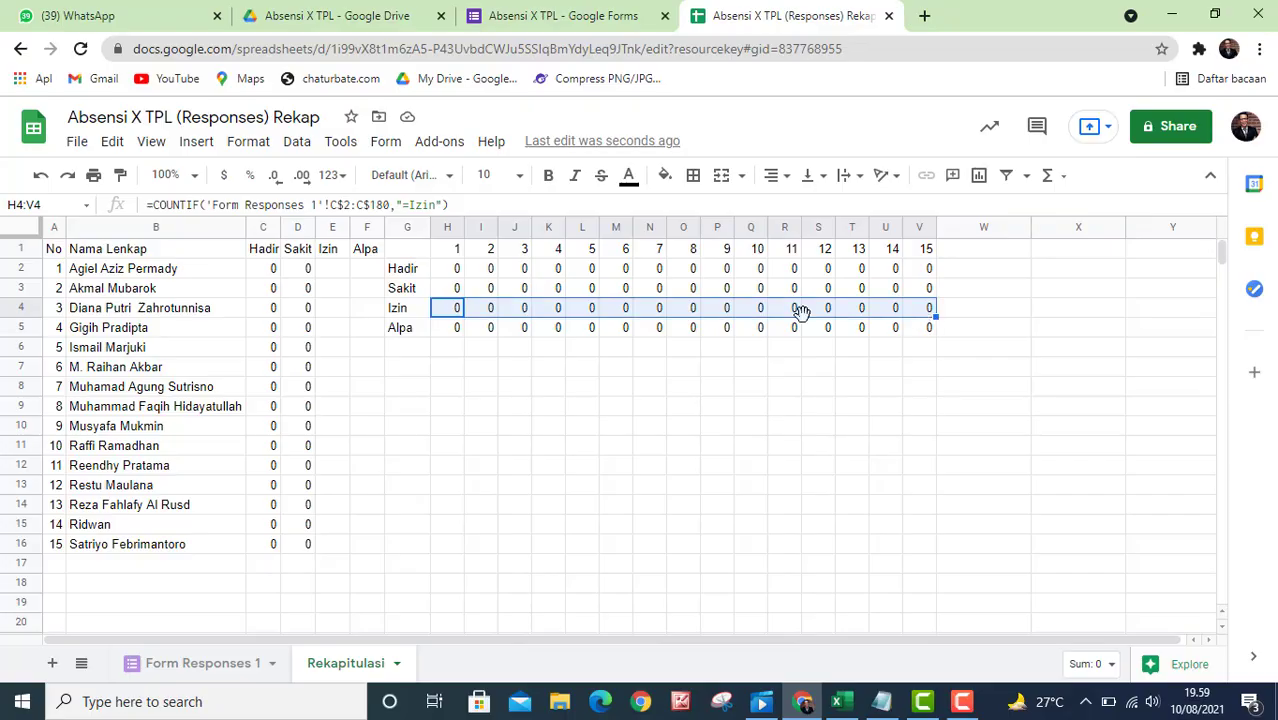
right_click(507, 315)
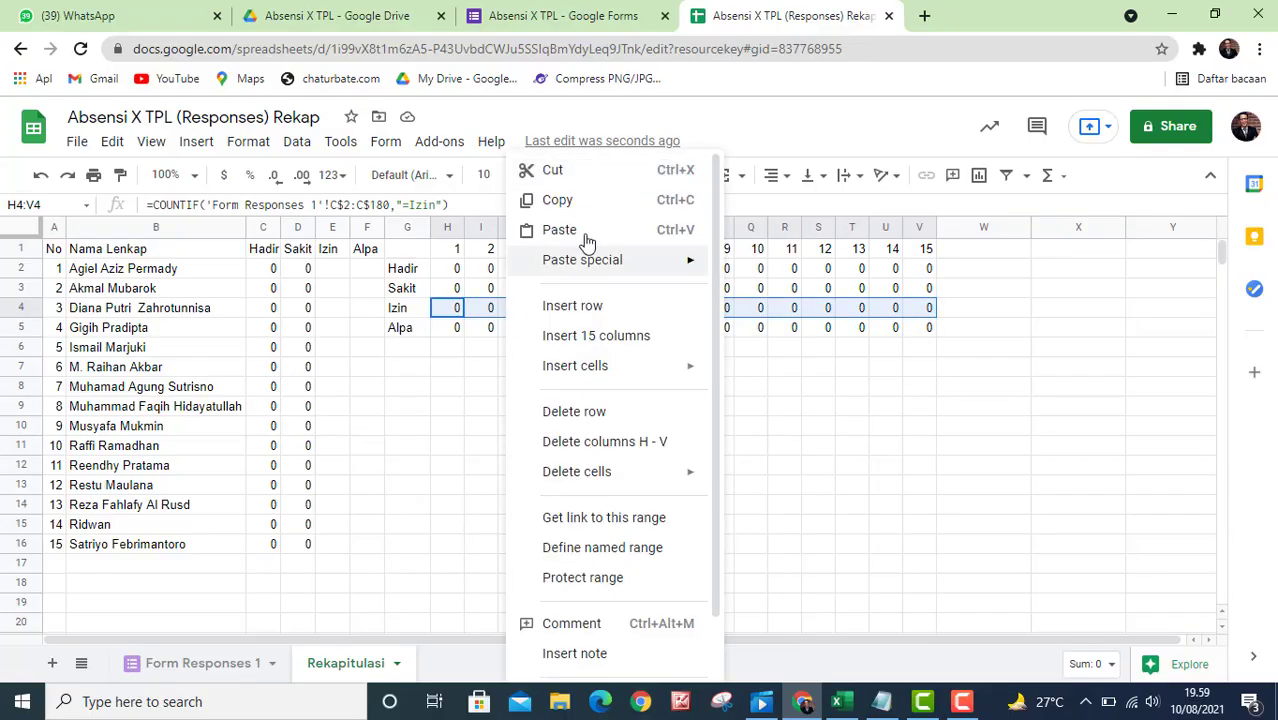
click(568, 202)
click(335, 276)
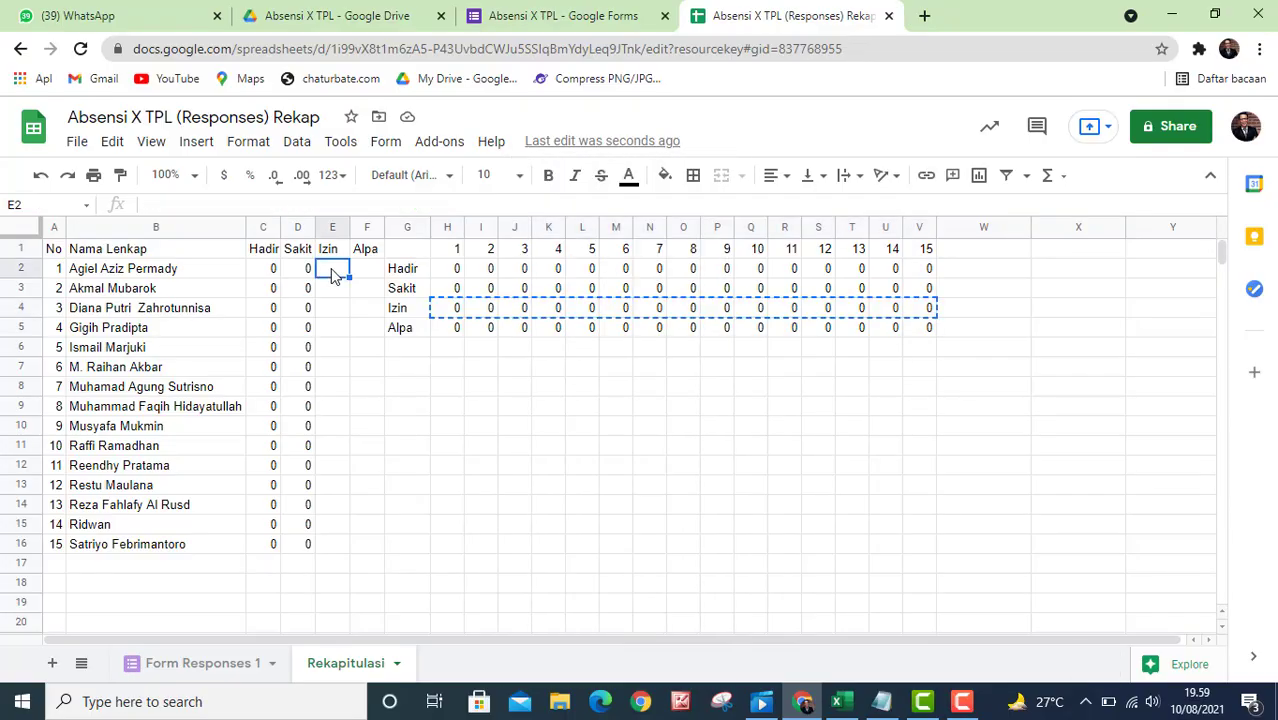
right_click(335, 277)
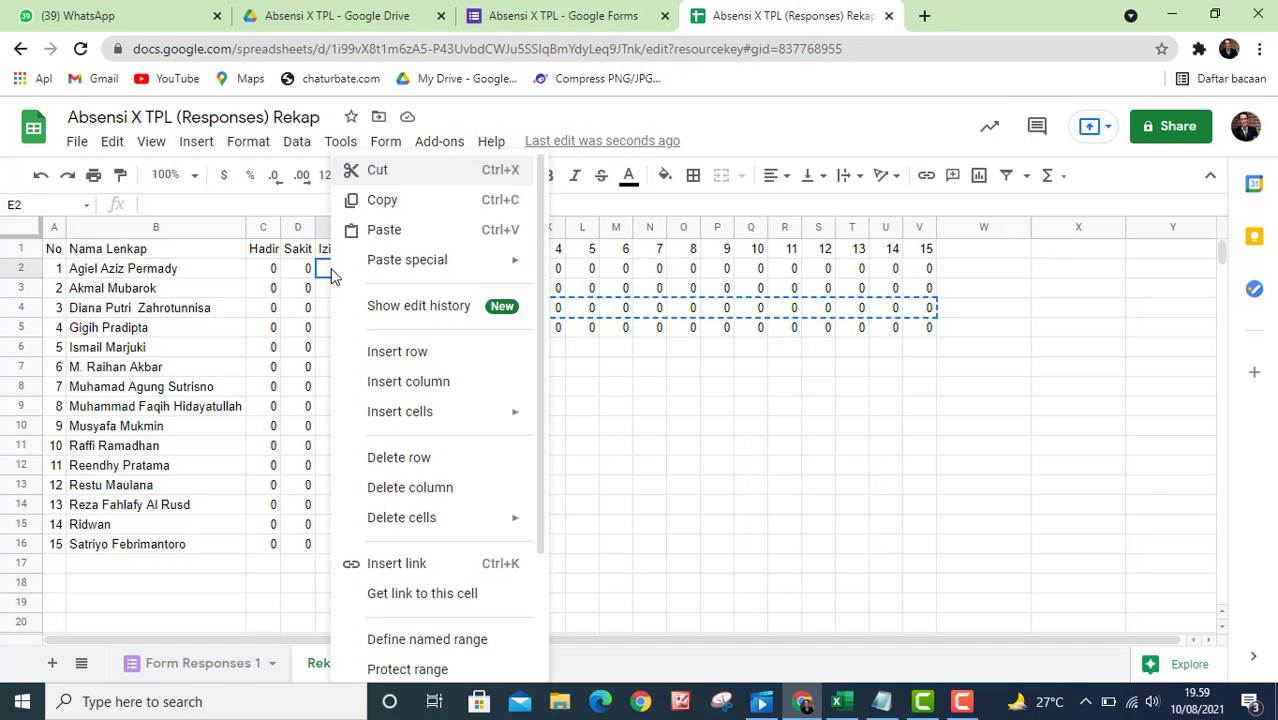
mouse_move(455, 262)
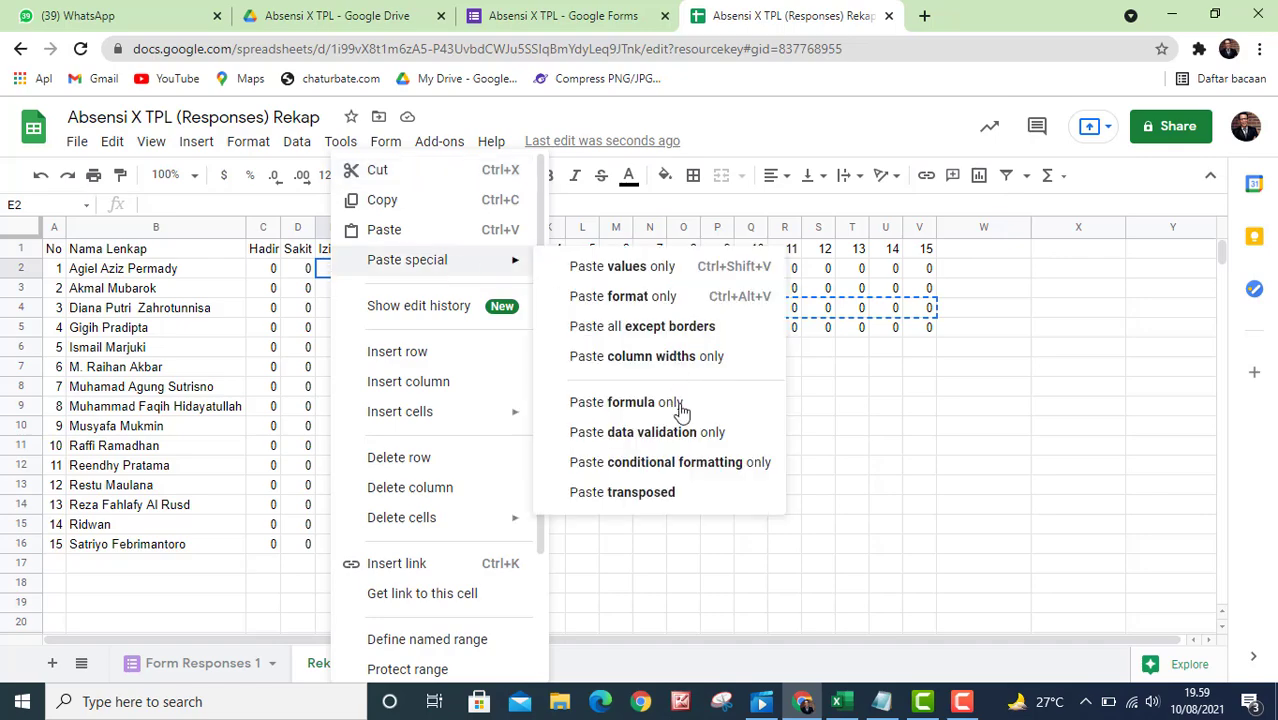
click(648, 493)
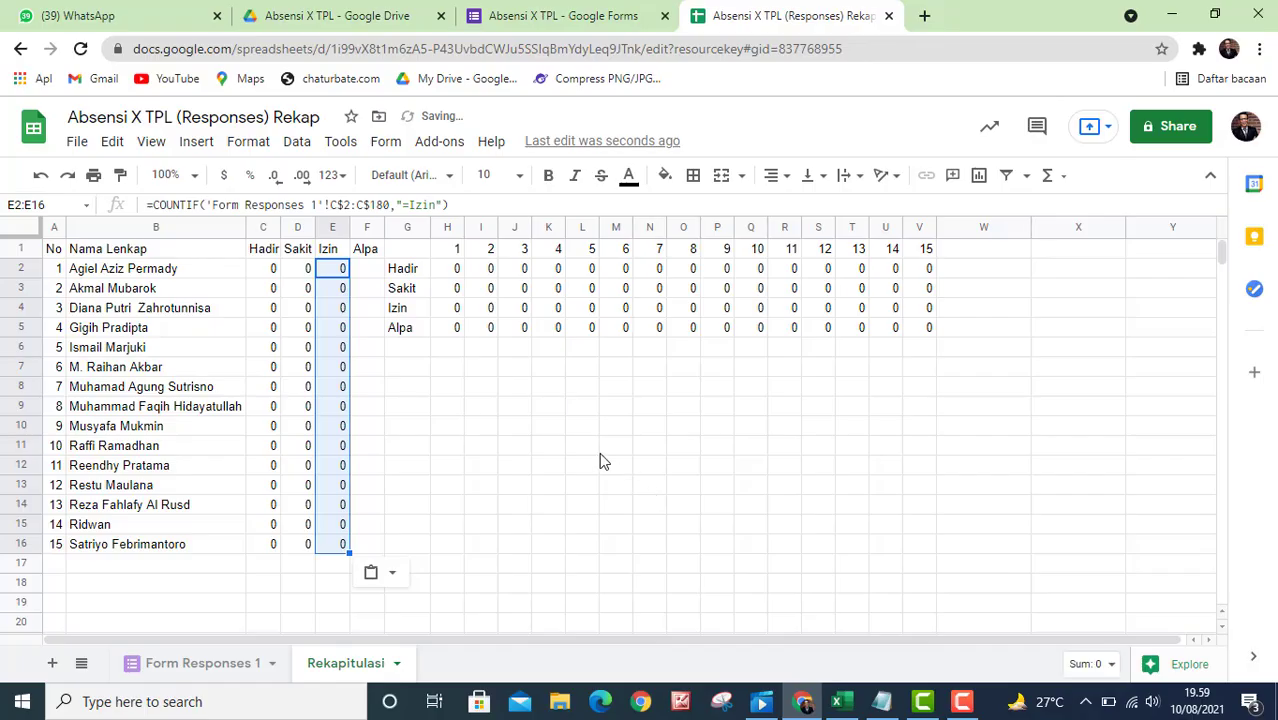
Copy the Alpa counts H5:V5 and paste them transposed into the Alpa column starting at F2.
drag(449, 341, 929, 341)
right_click(912, 338)
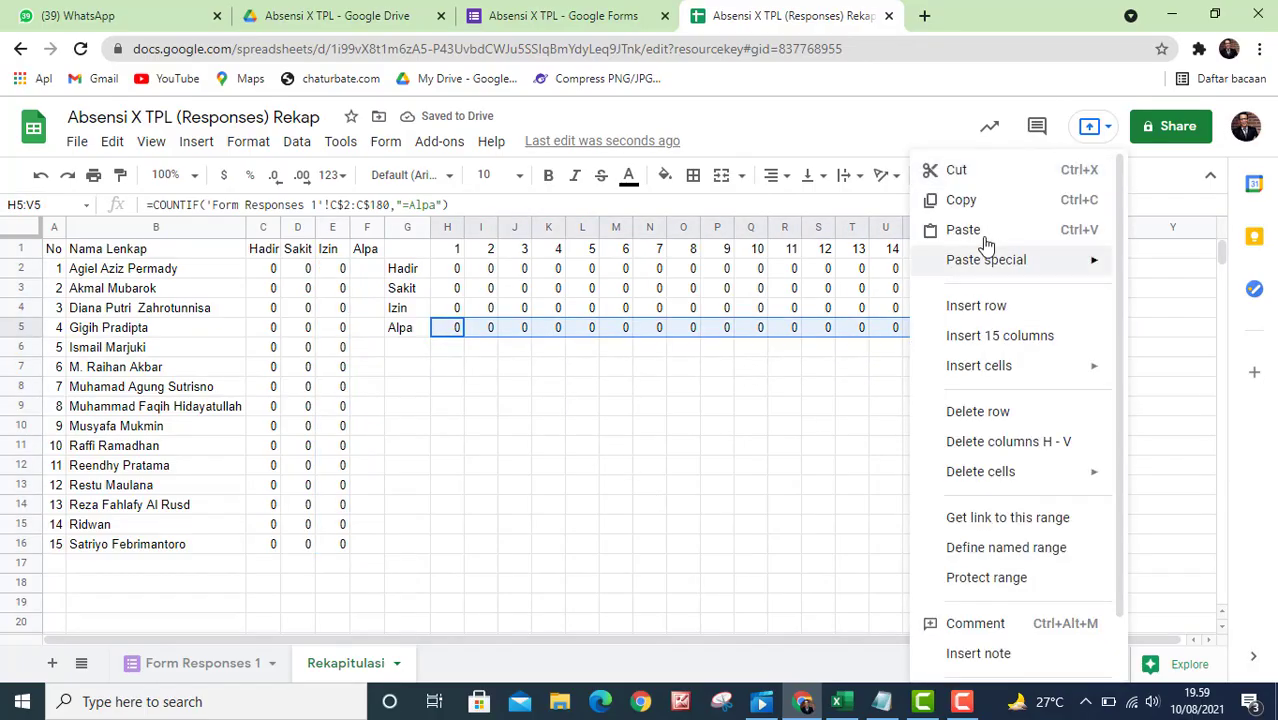
click(977, 204)
click(367, 274)
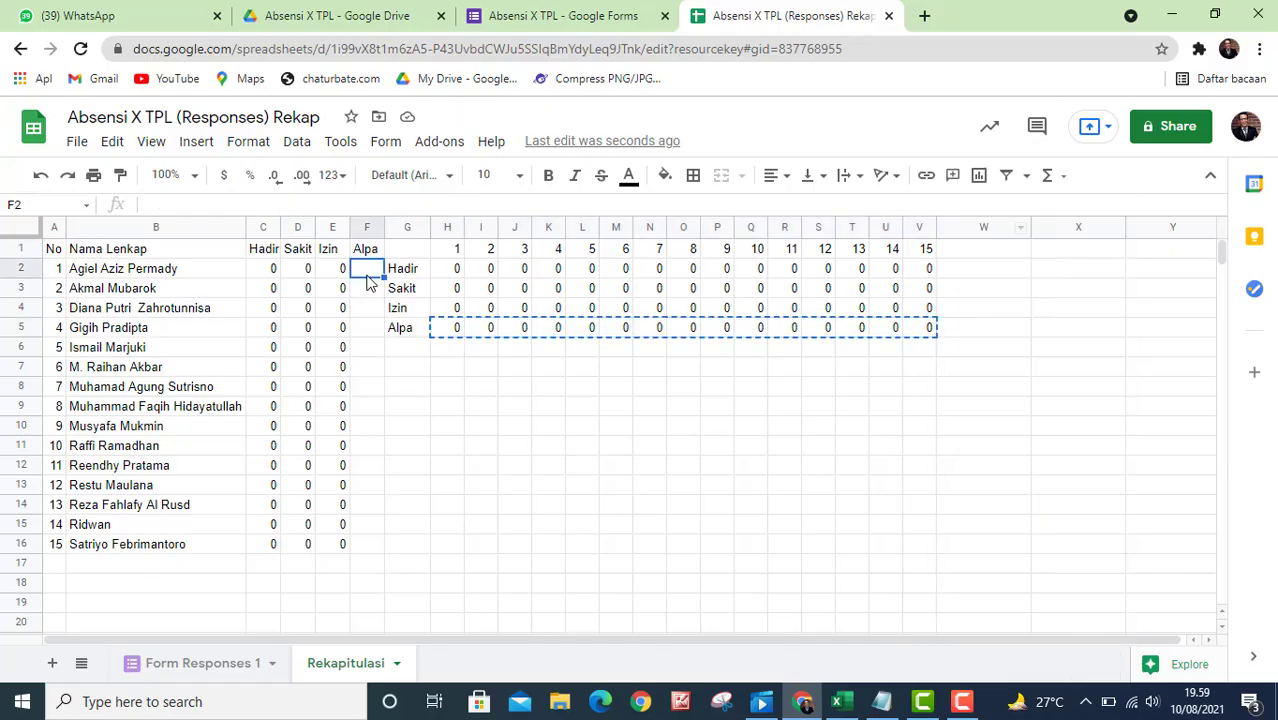
right_click(368, 276)
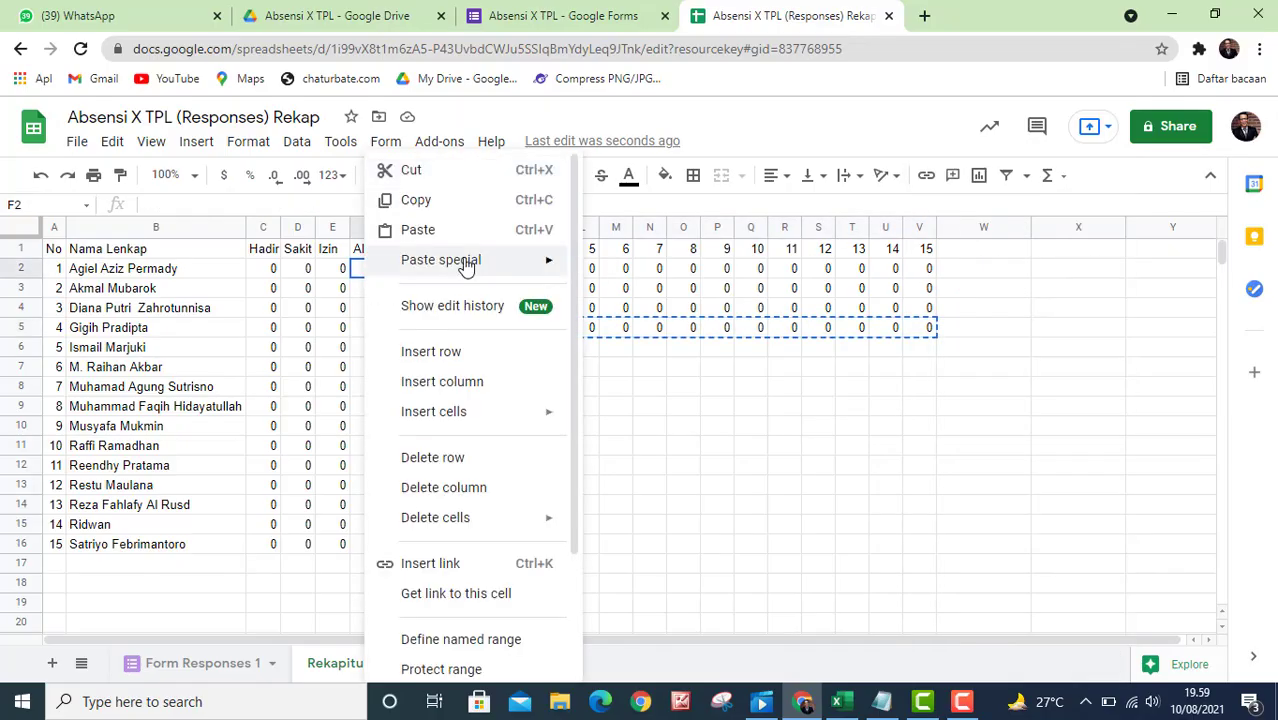
mouse_move(480, 264)
click(692, 493)
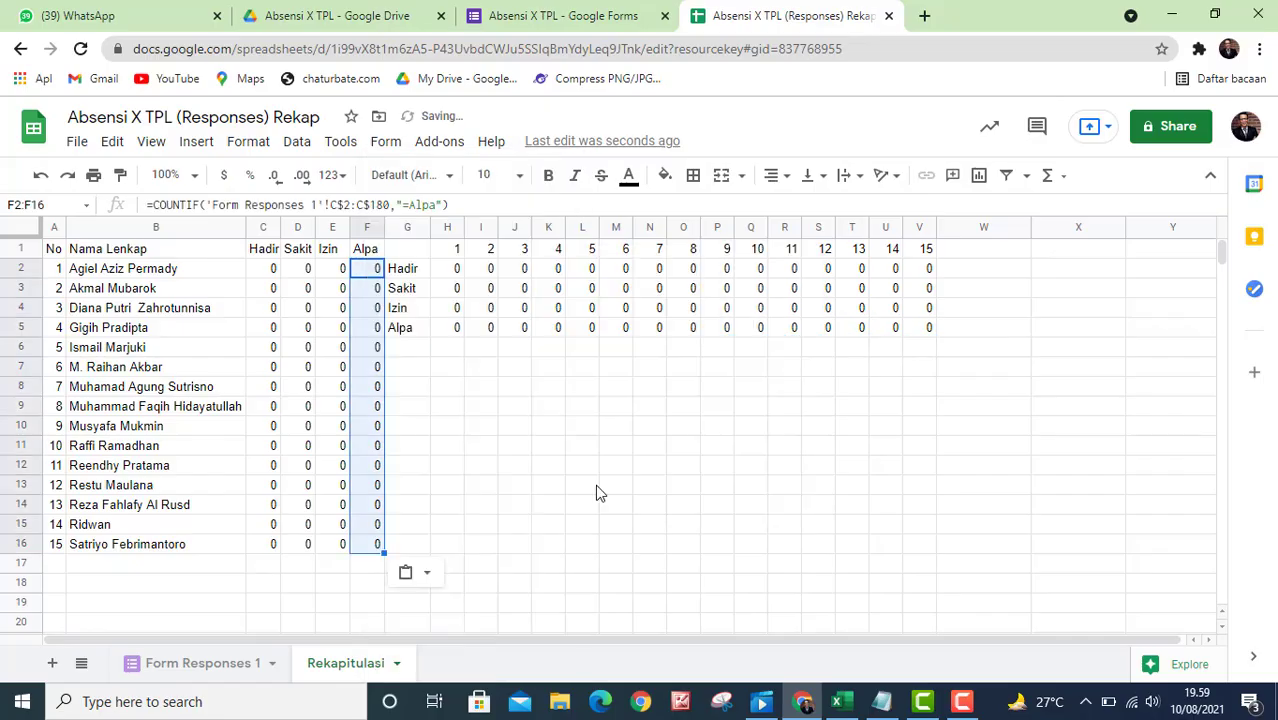
click(584, 486)
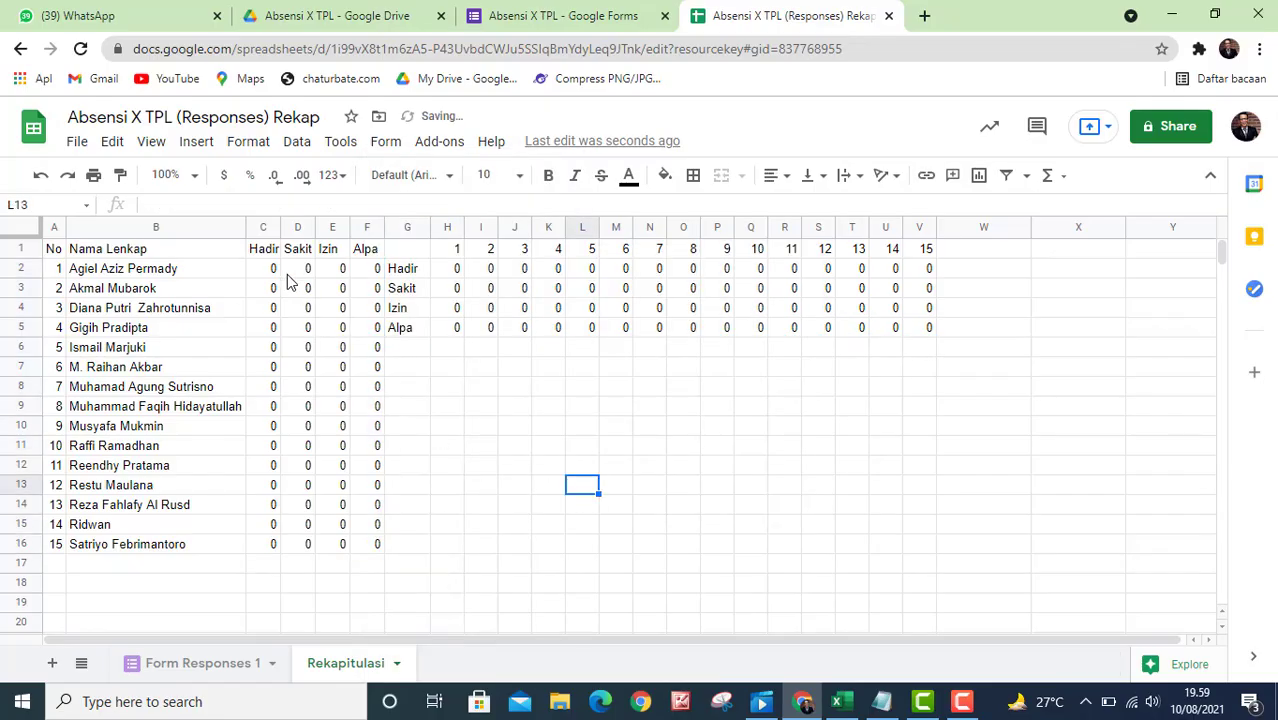
Center the Hadir, Sakit, Izin and Alpa counts in C2:F16 horizontally.
drag(262, 268, 367, 556)
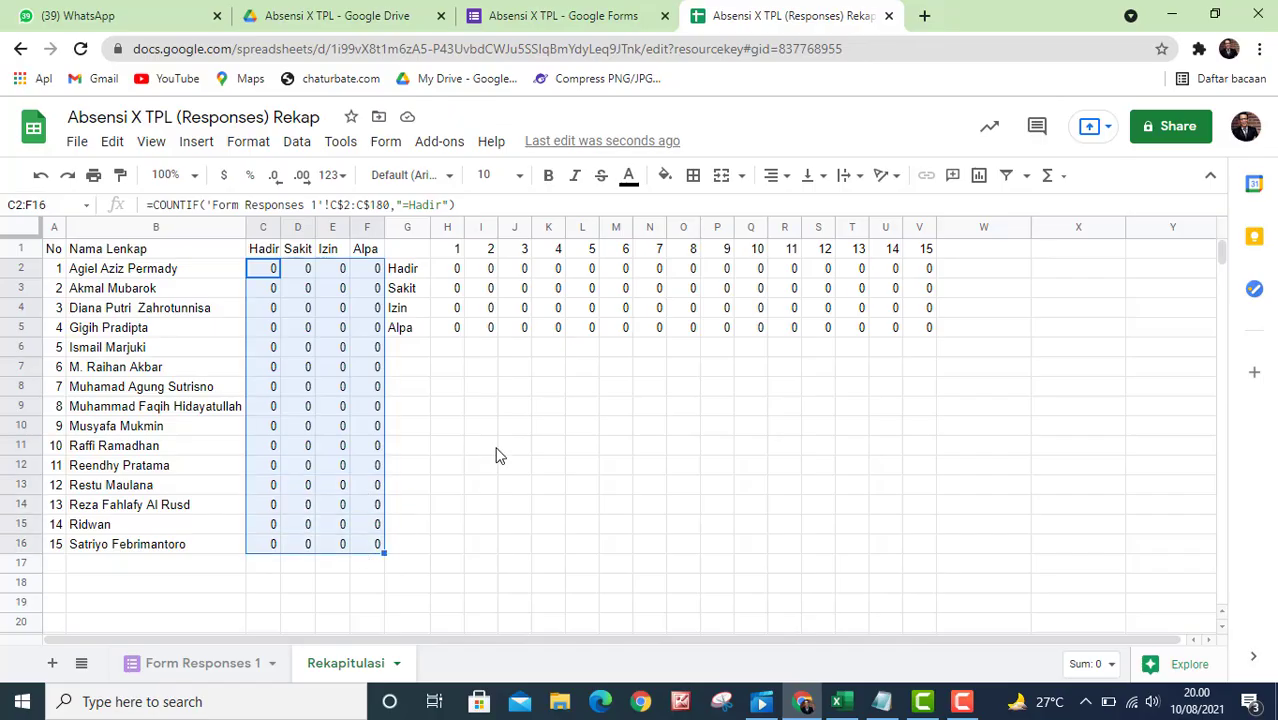
click(785, 180)
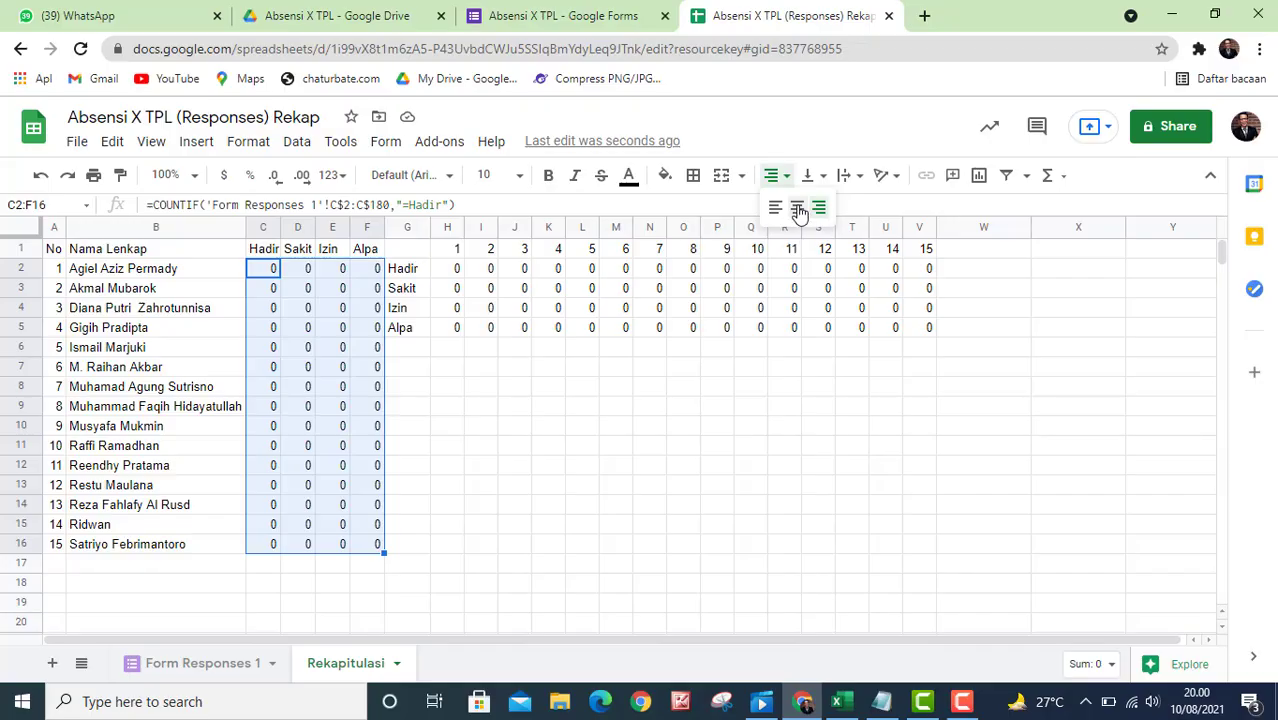
click(797, 207)
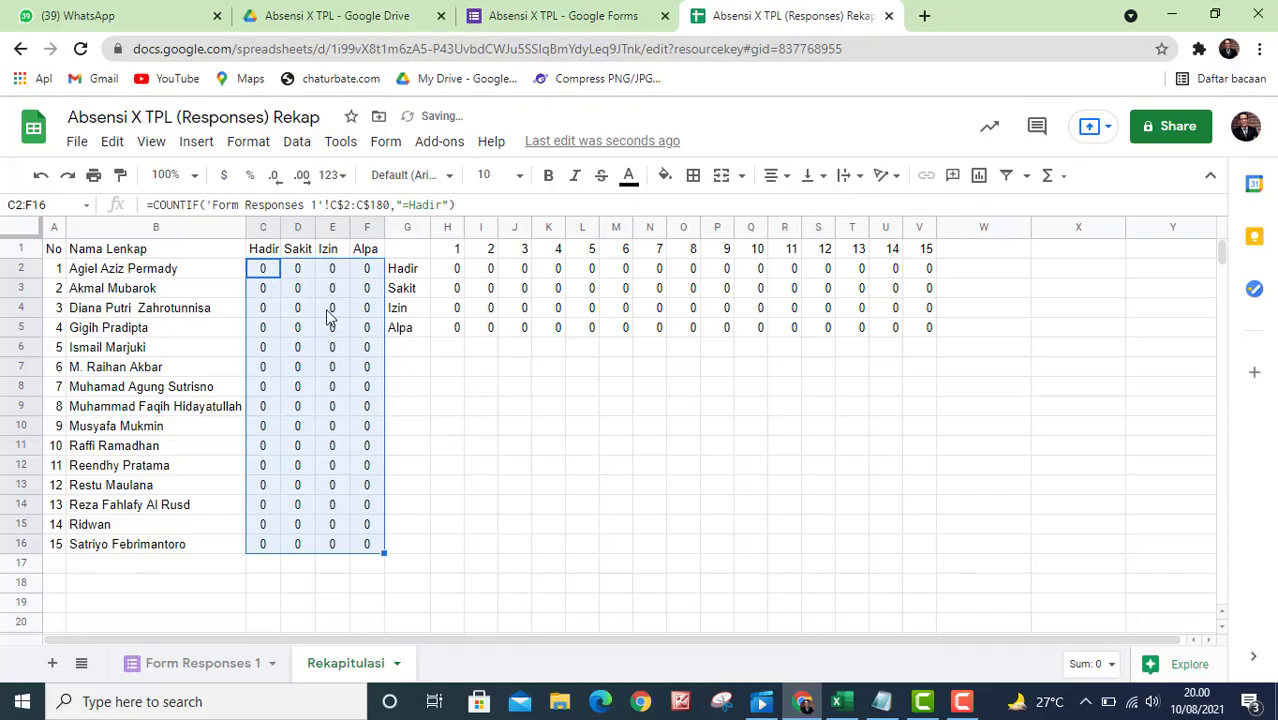
Clear the helper table of Hadir, Sakit, Izin and Alpa counts in G1:V5 on the Rekapitulasi sheet.
click(470, 452)
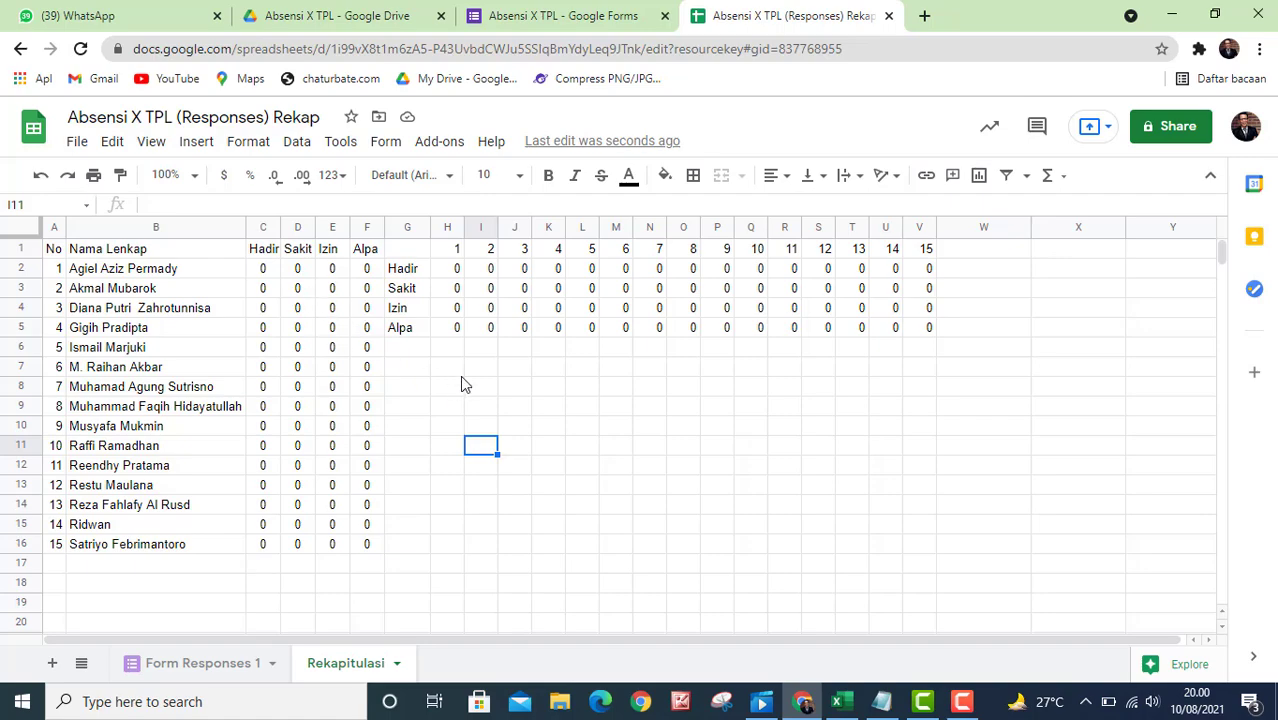
drag(408, 256, 928, 340)
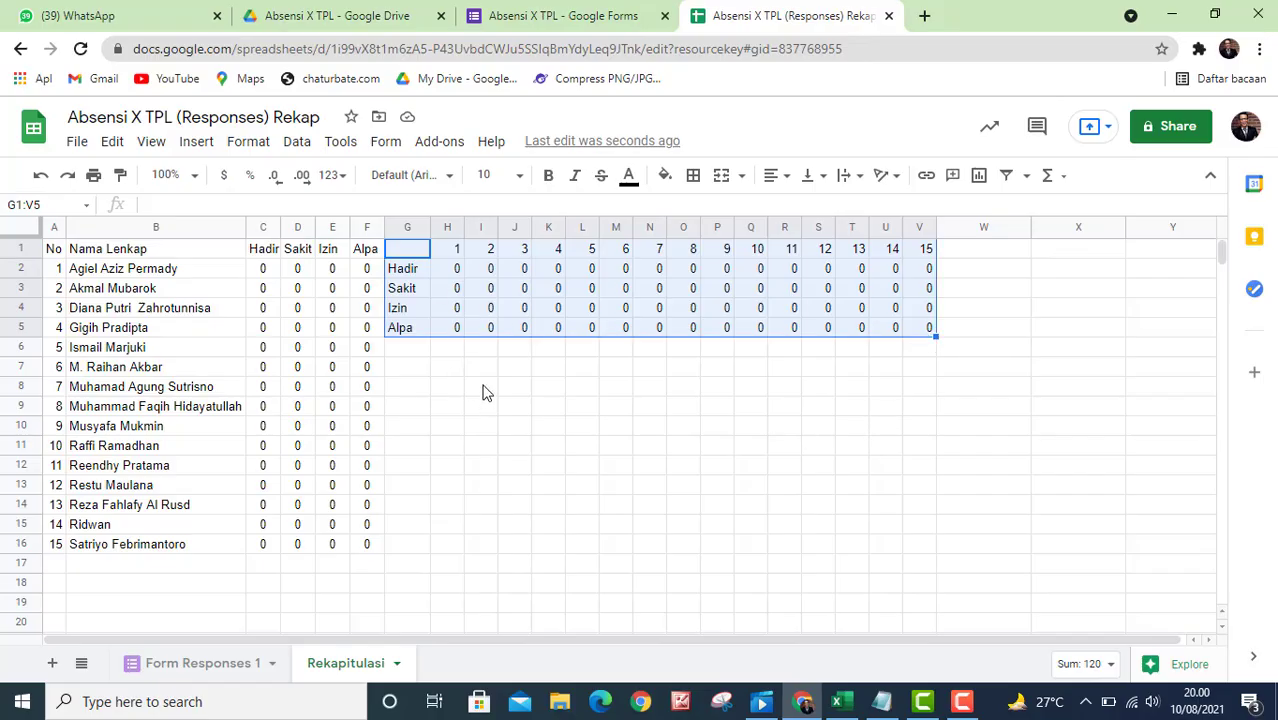
key(Delete)
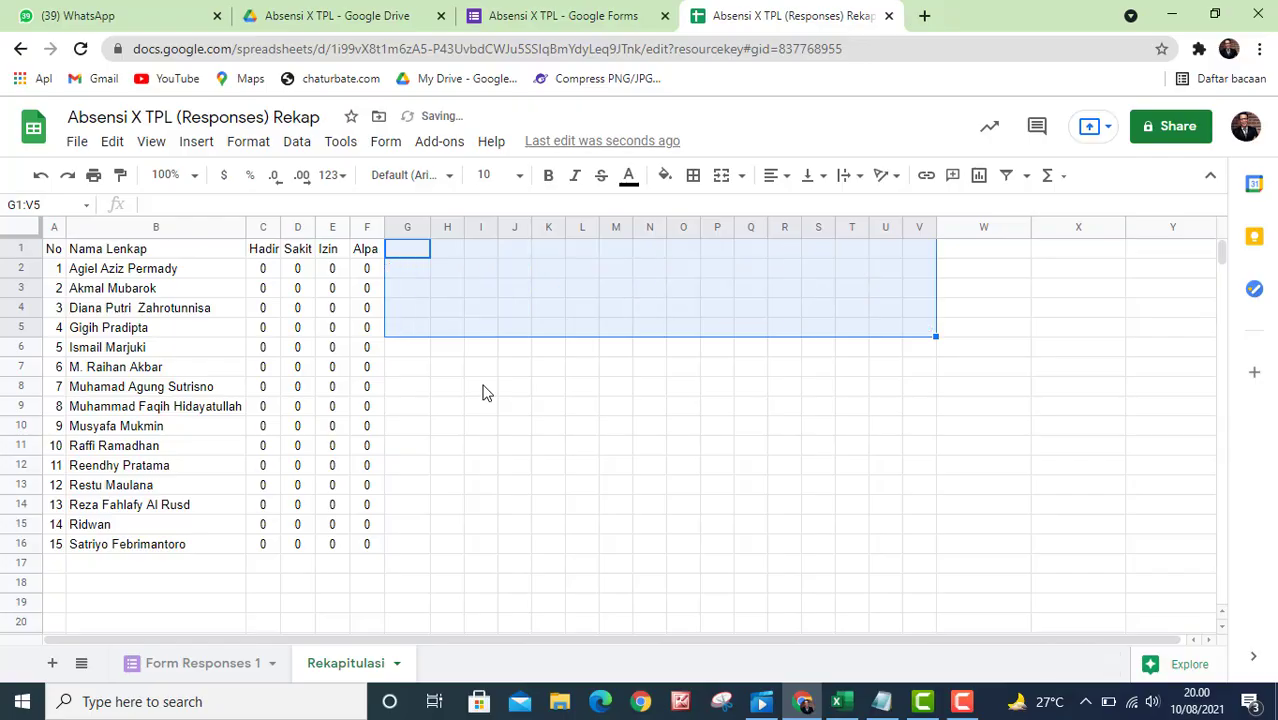
click(482, 392)
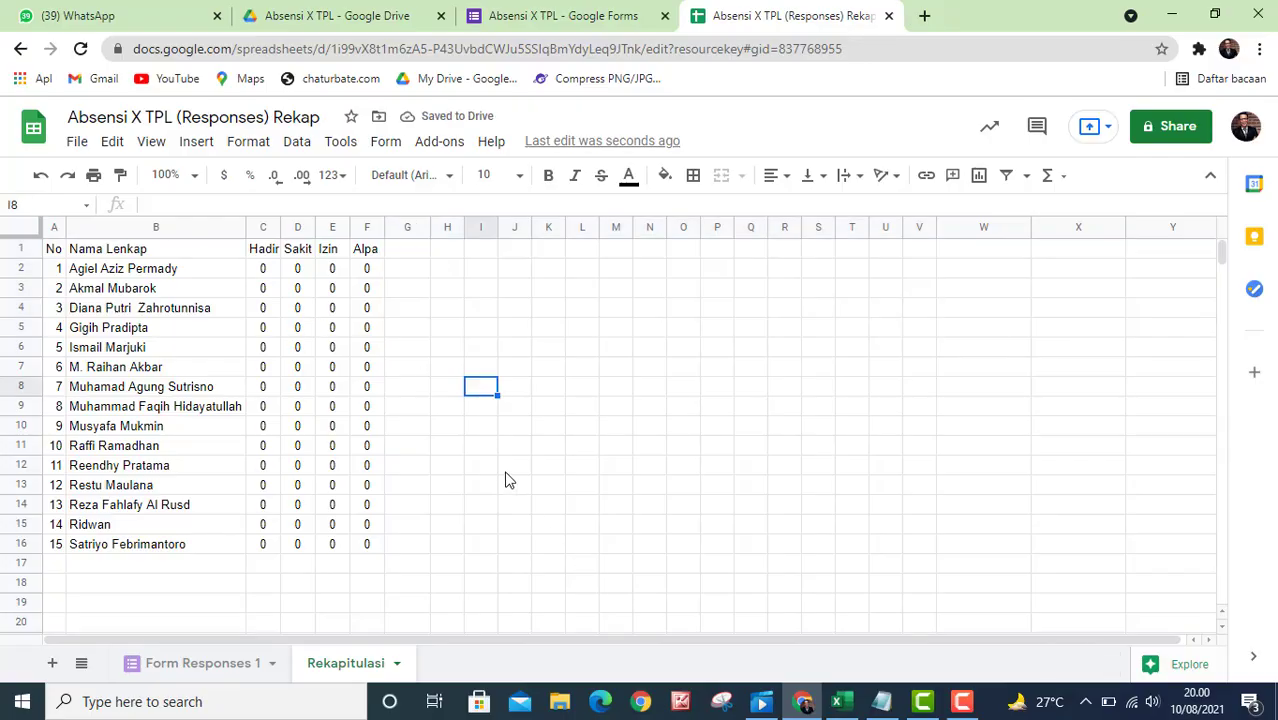
click(540, 482)
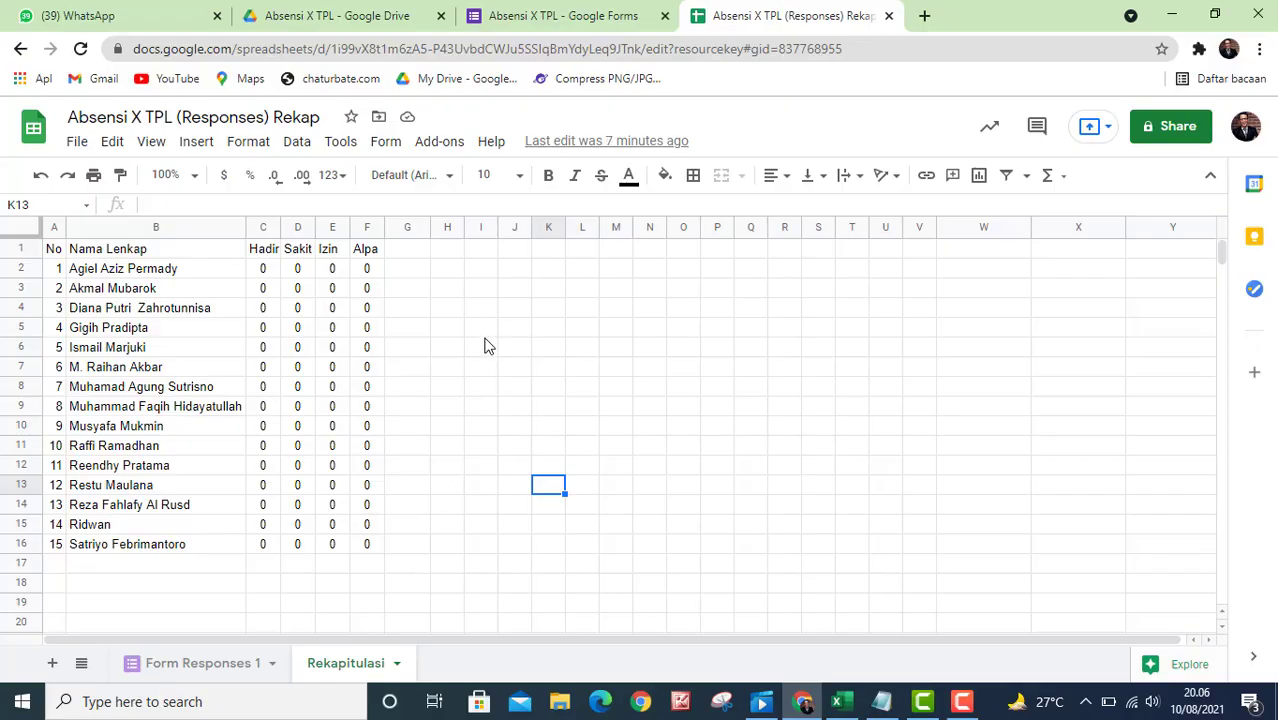
Shorten the attendance form's share URL, copy the link and open the form in a new tab.
click(571, 20)
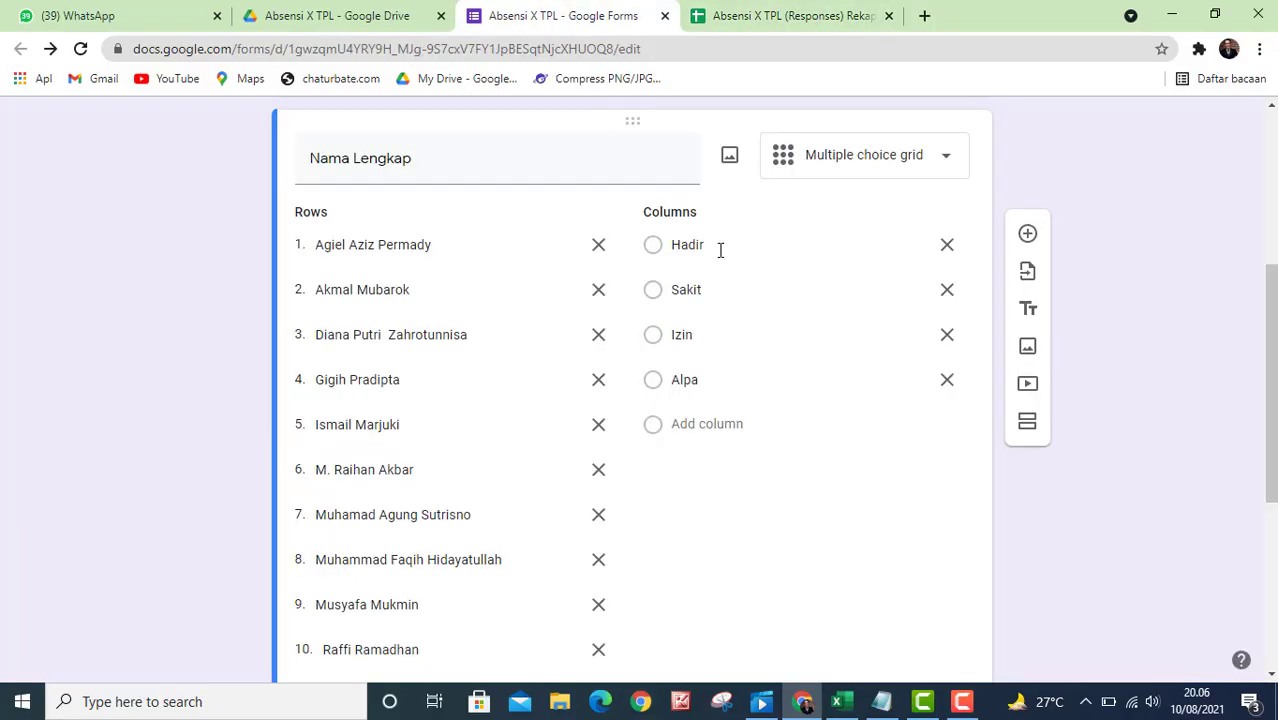
scroll(720, 250, up, 4)
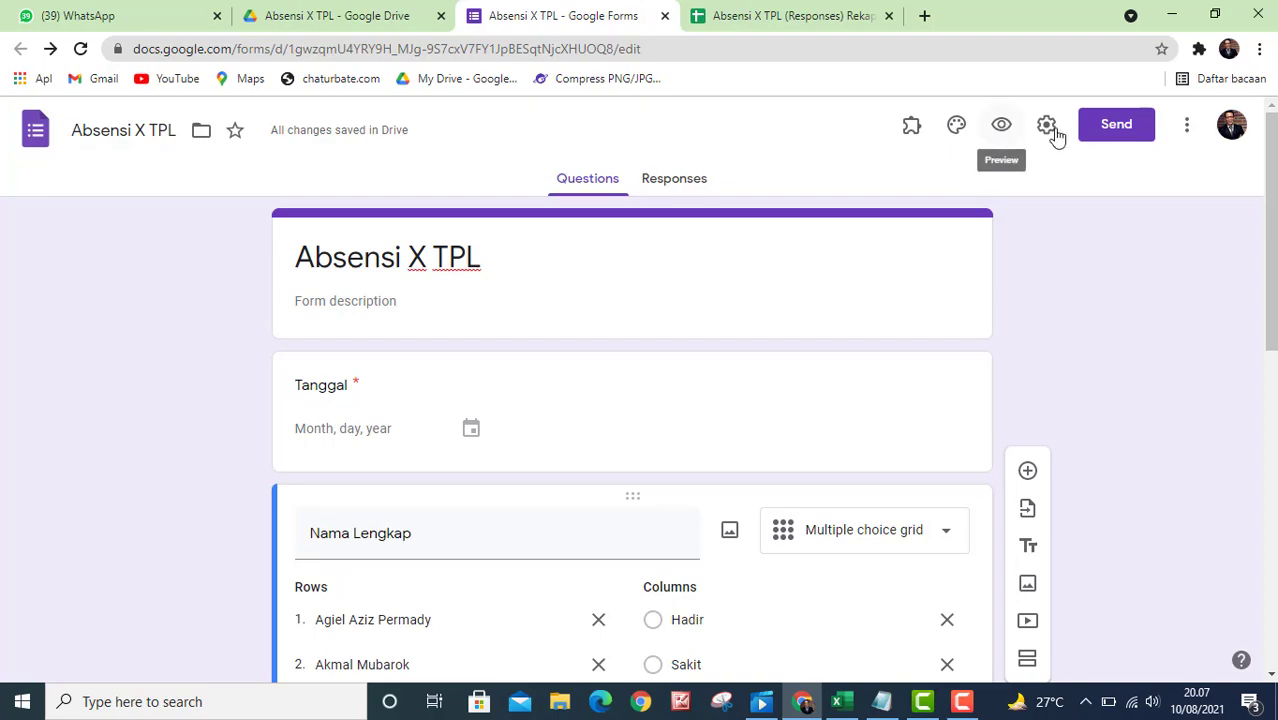
click(1122, 126)
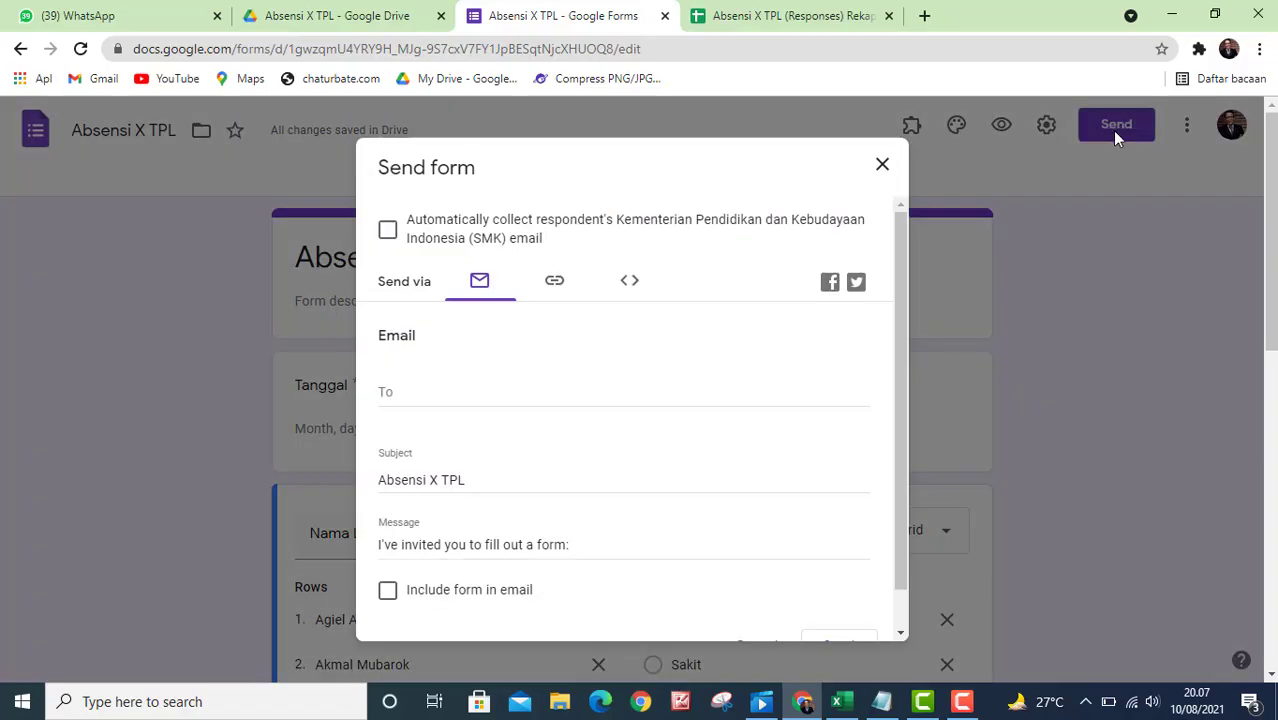
click(556, 288)
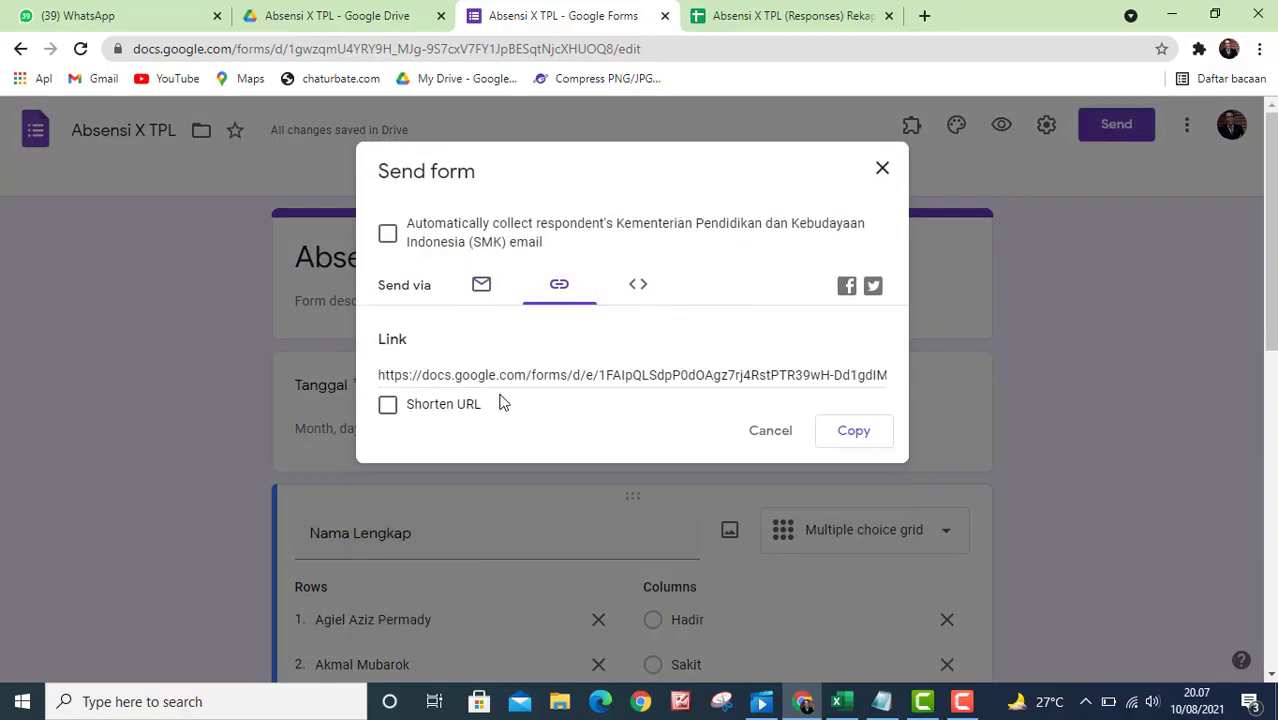
click(387, 406)
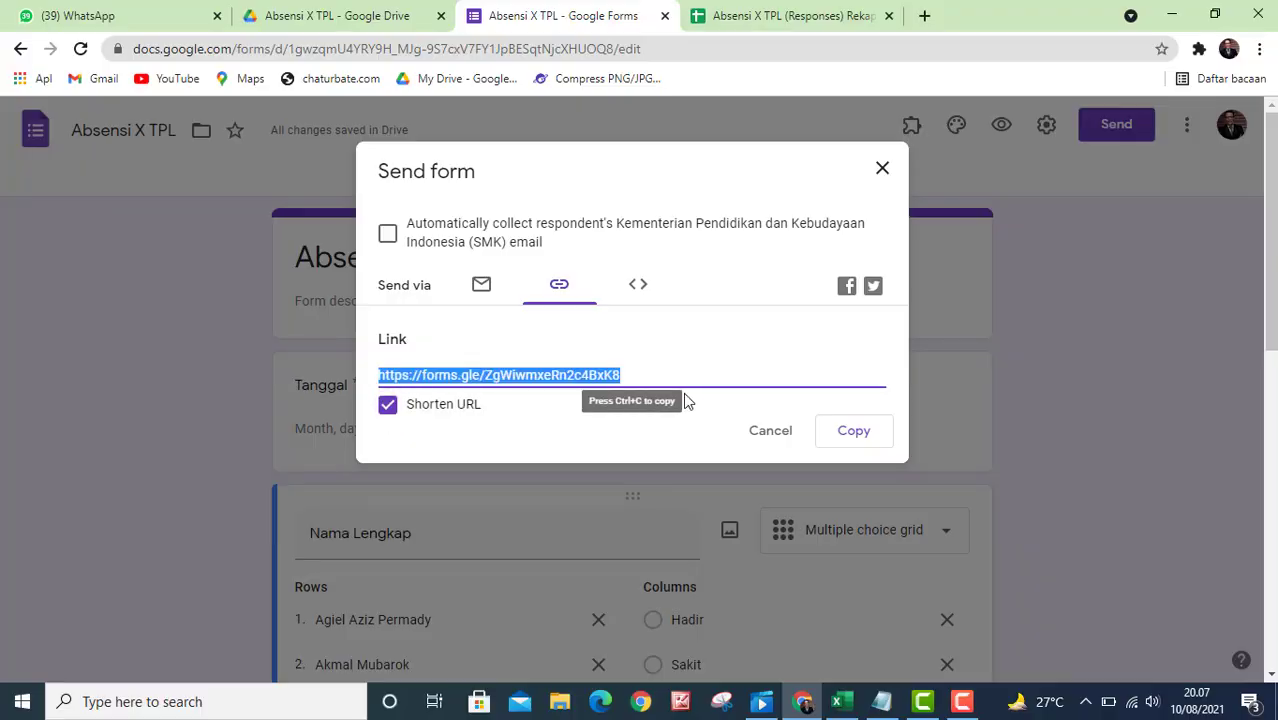
click(855, 436)
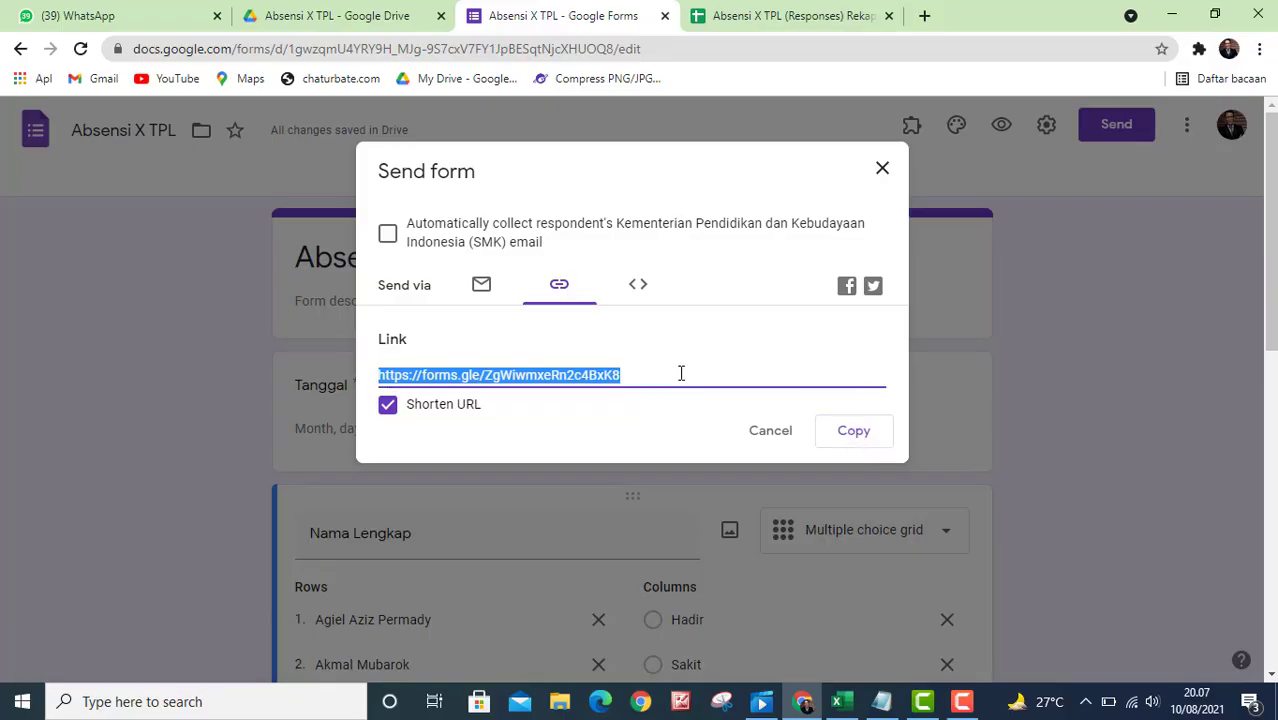
click(882, 172)
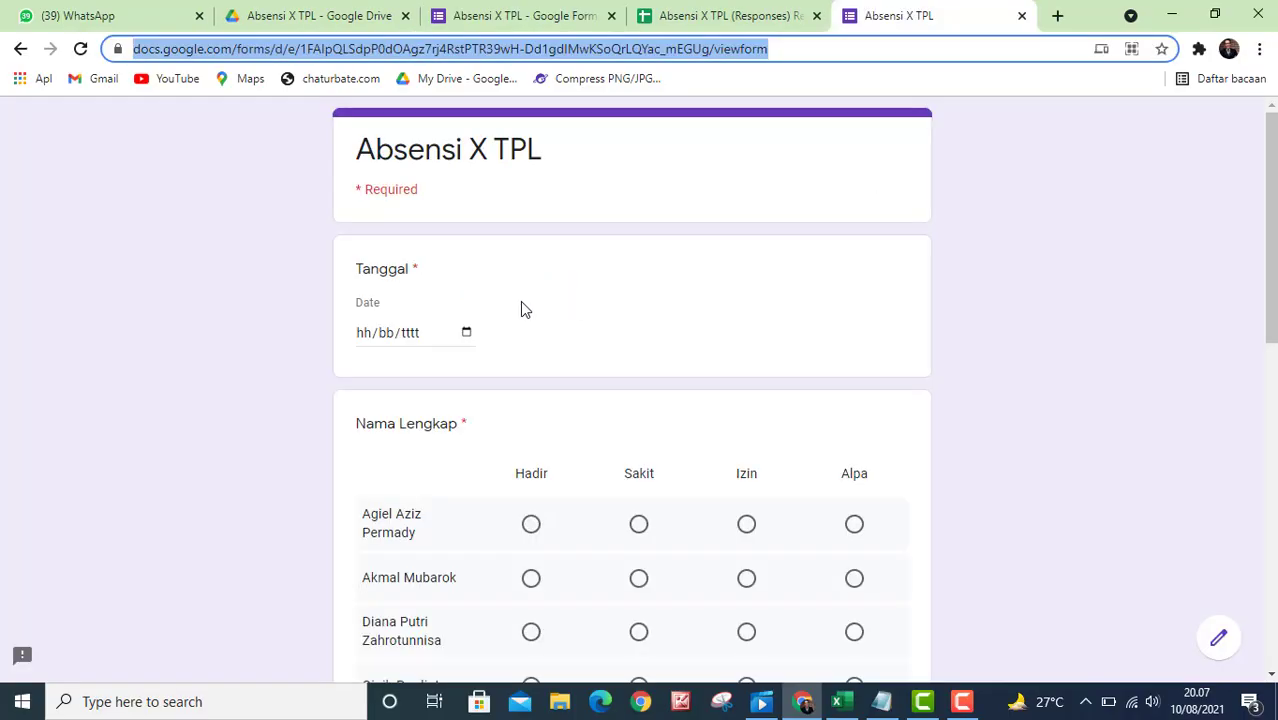
Set the Tanggal answer to 10/08/2021 in the form response.
scroll(520, 307, down, 1)
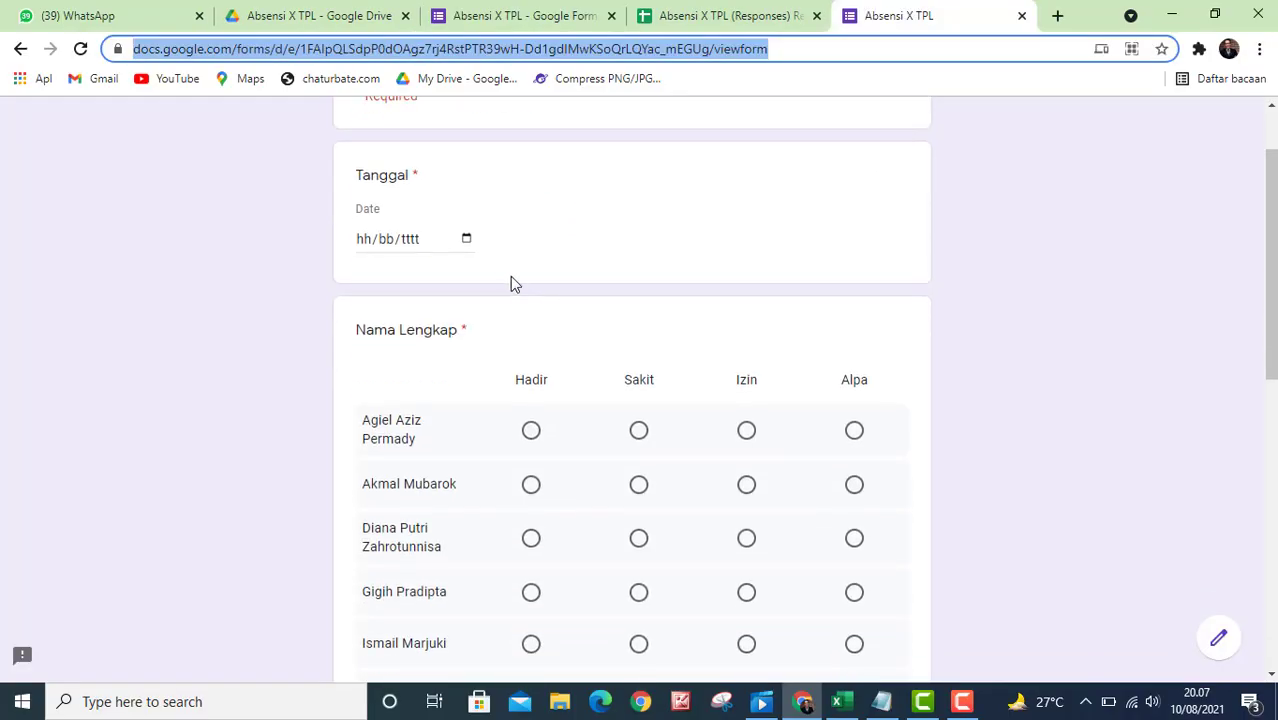
click(467, 240)
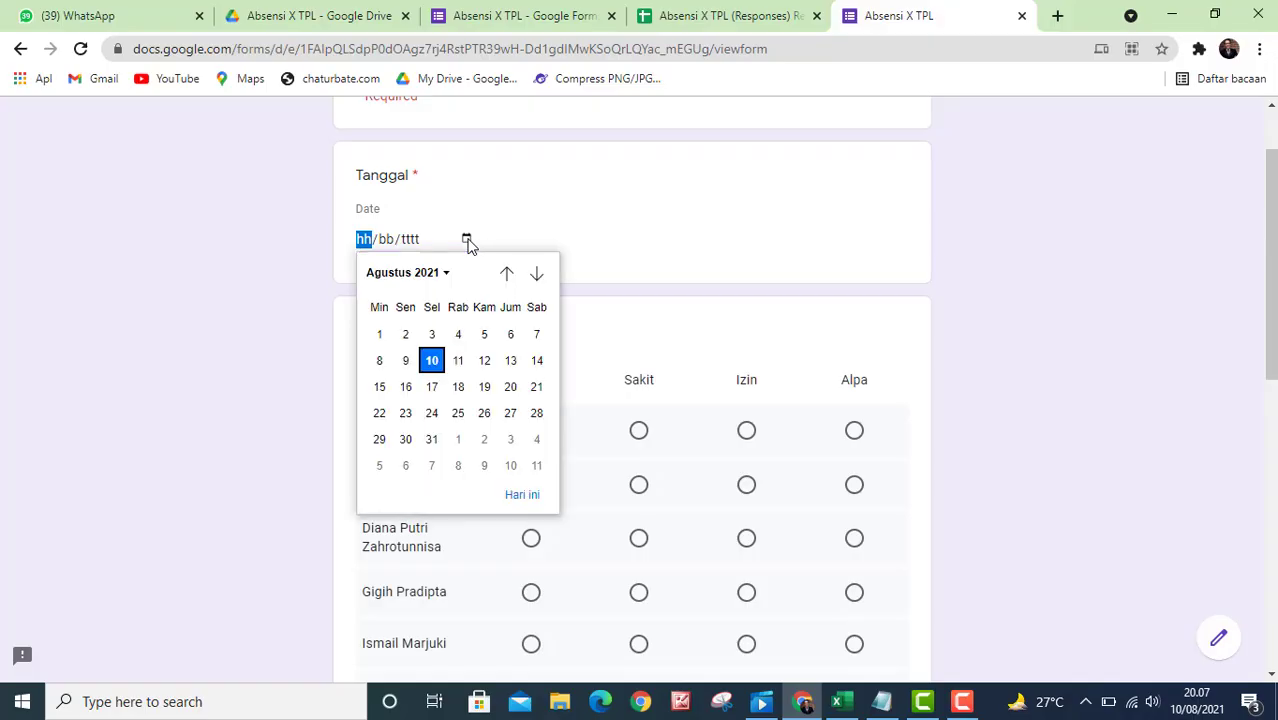
click(432, 361)
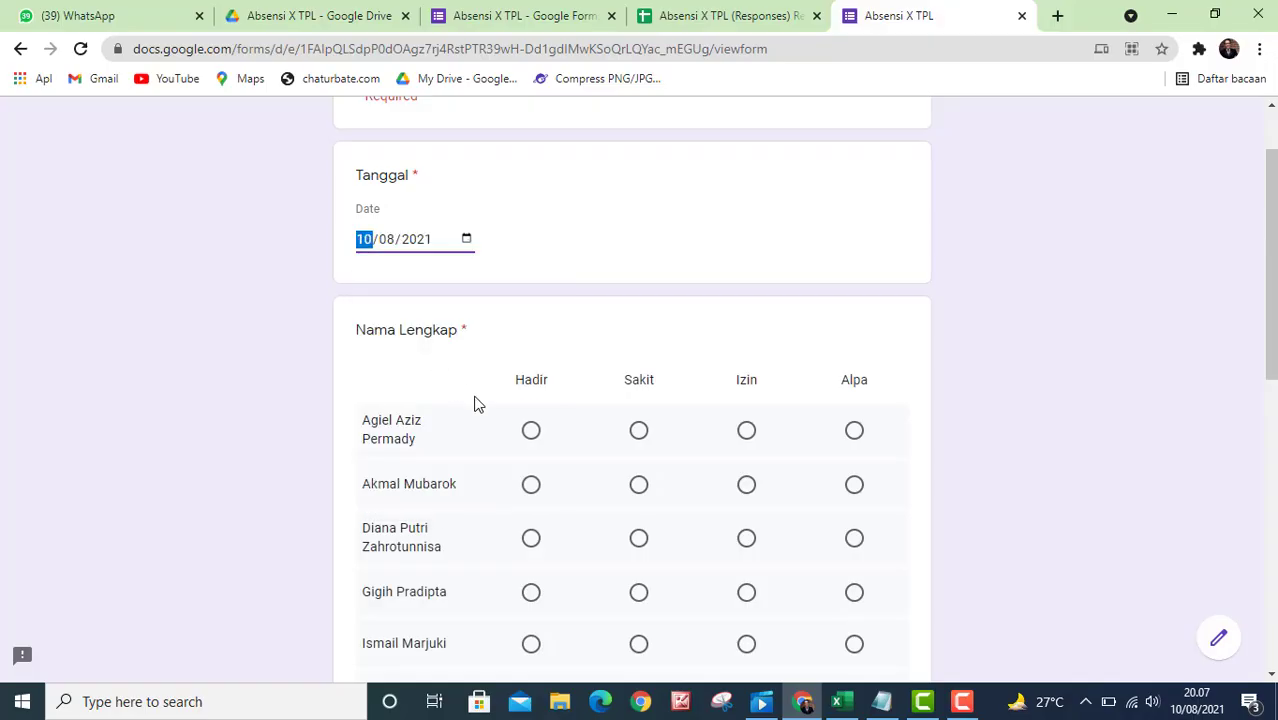
Mark students 1, 3–5 and 8–10 as Hadir, 2, 6, 7, 11 and 13 as Sakit, and 12, 14 and 15 as Izin.
scroll(475, 403, down, 2)
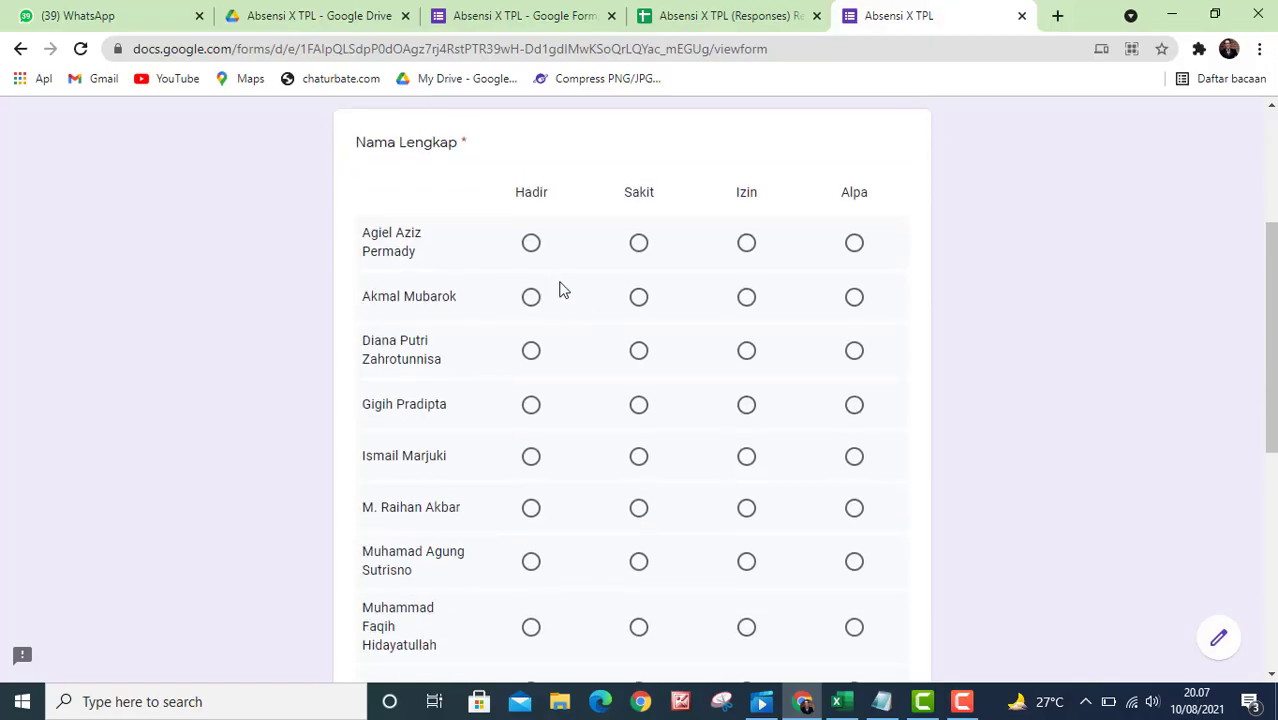
click(533, 247)
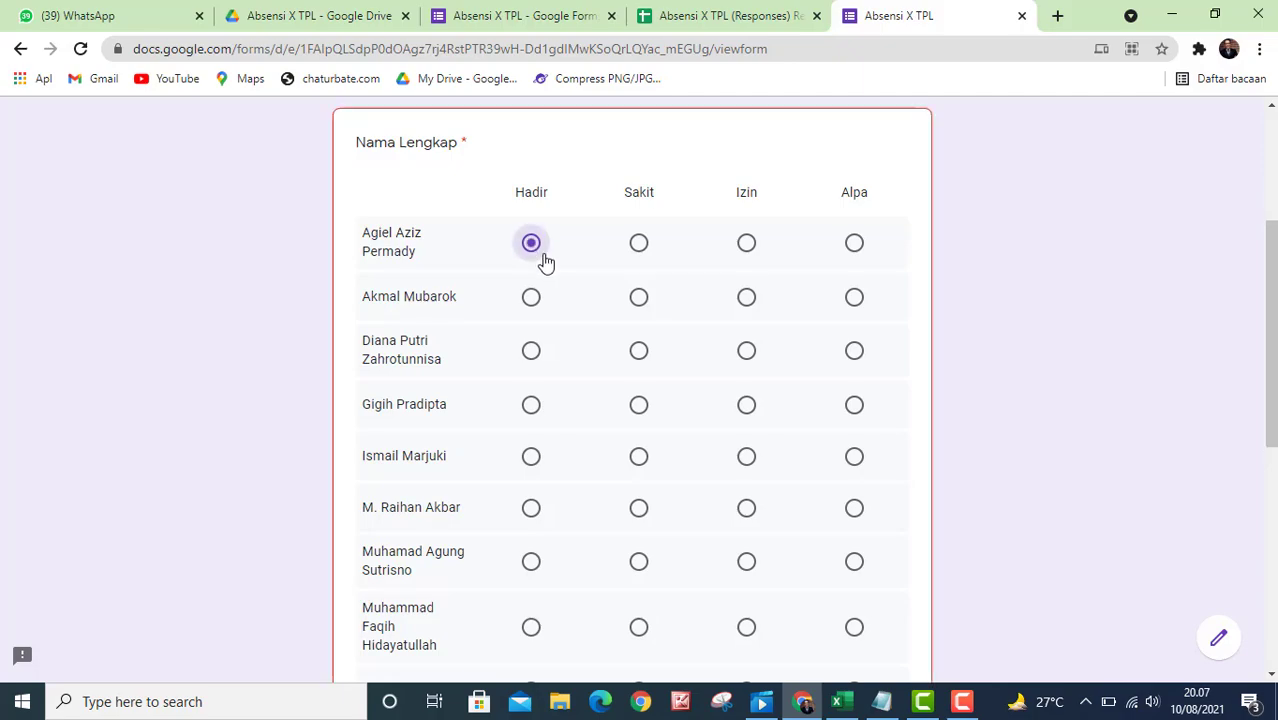
click(640, 304)
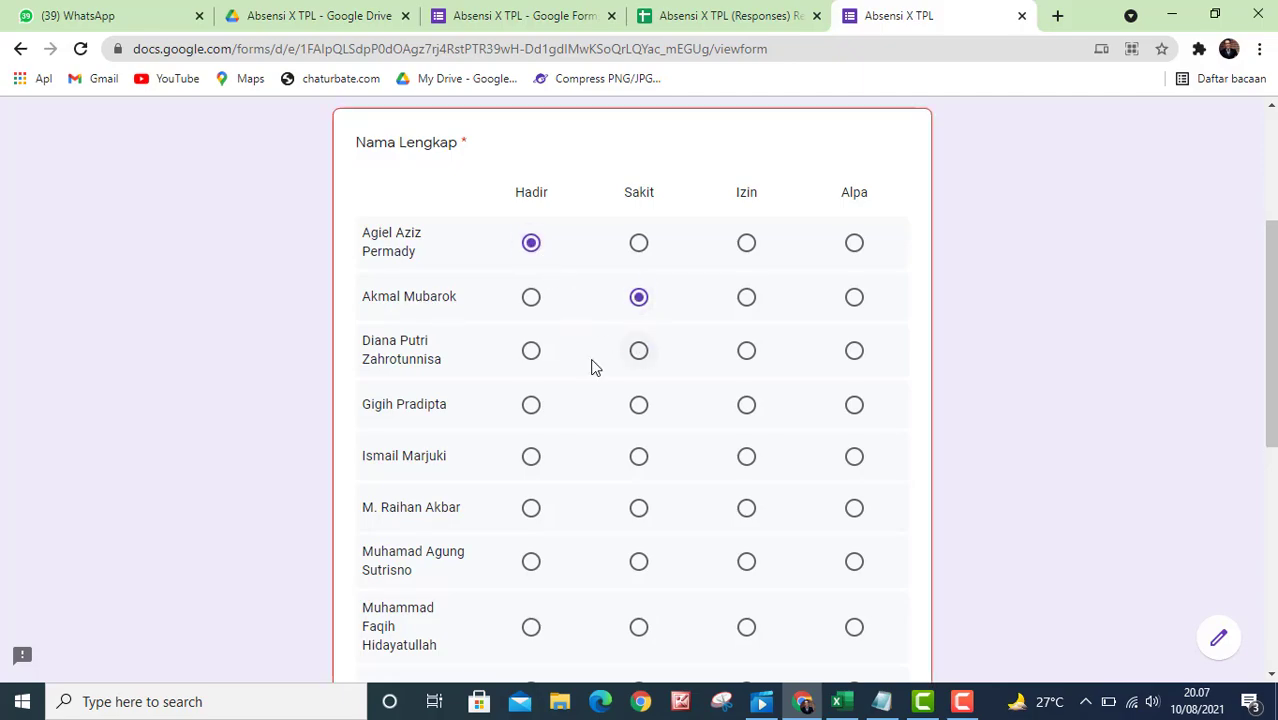
click(533, 360)
click(531, 405)
click(531, 456)
click(639, 507)
click(639, 561)
scroll(625, 570, down, 2)
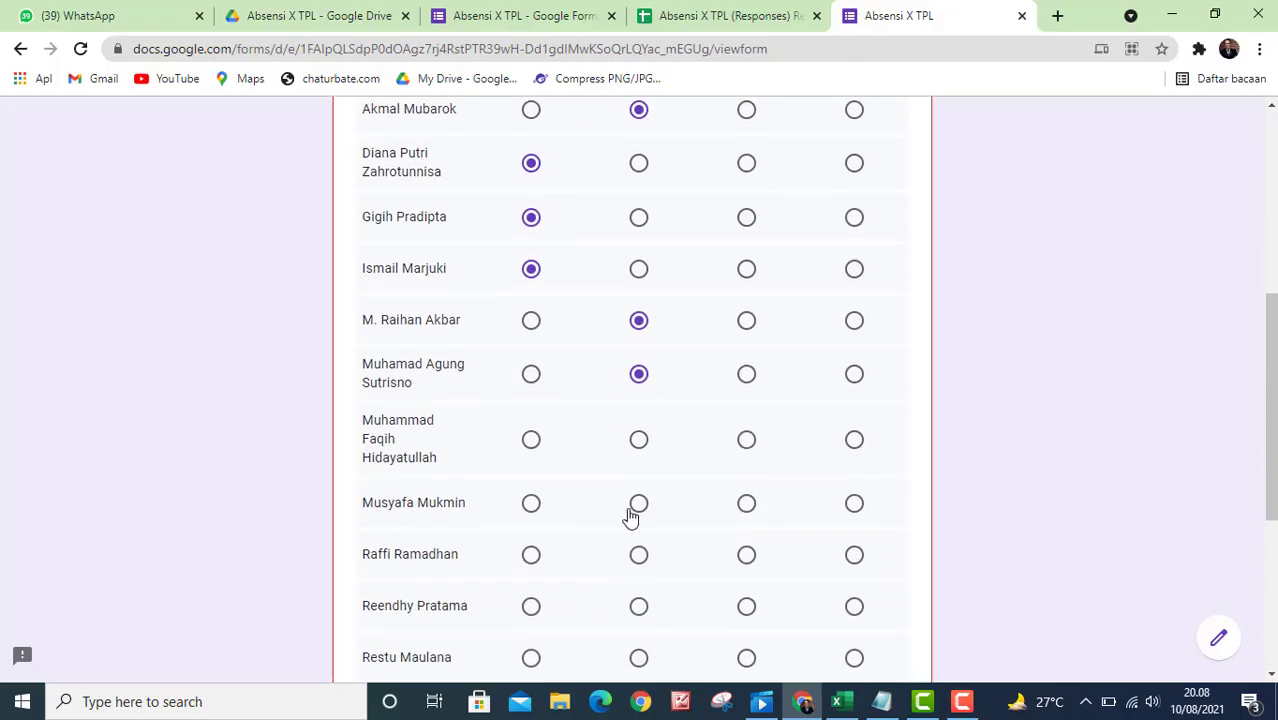
click(531, 442)
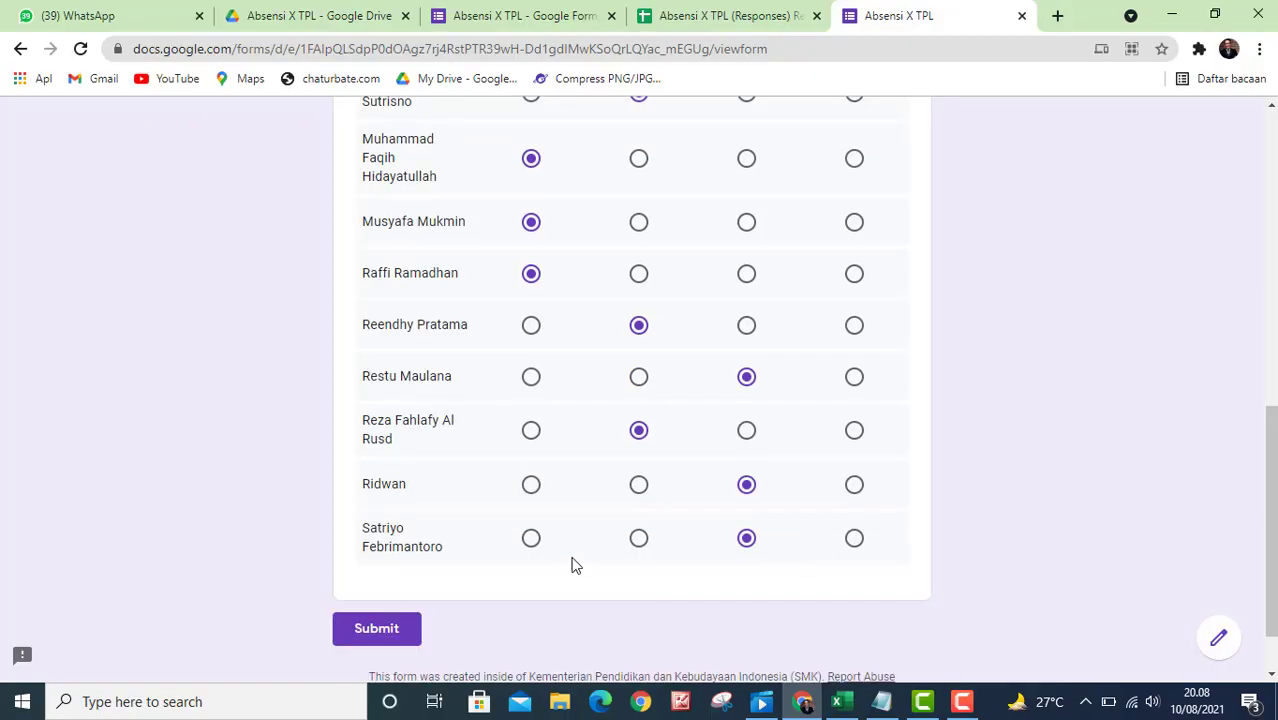
Review the attendance choices in the grid and submit the response.
scroll(508, 500, up, 5)
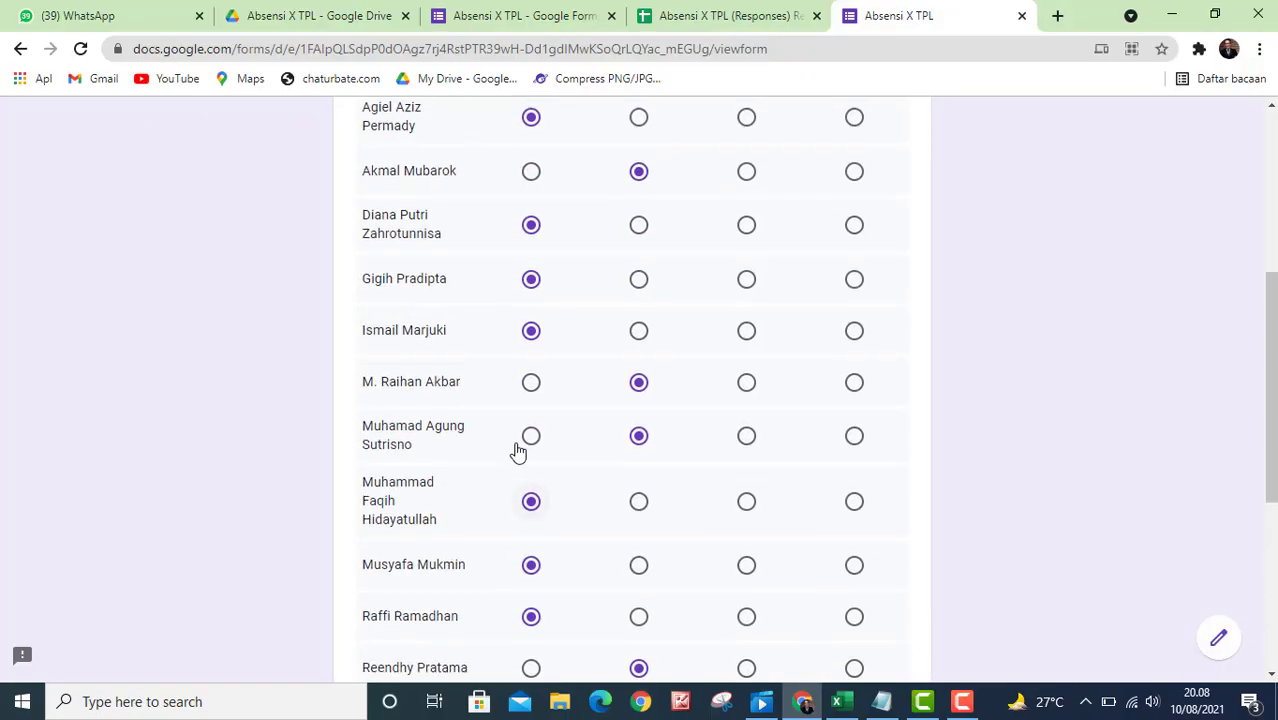
scroll(517, 452, up, 1)
scroll(517, 452, down, 6)
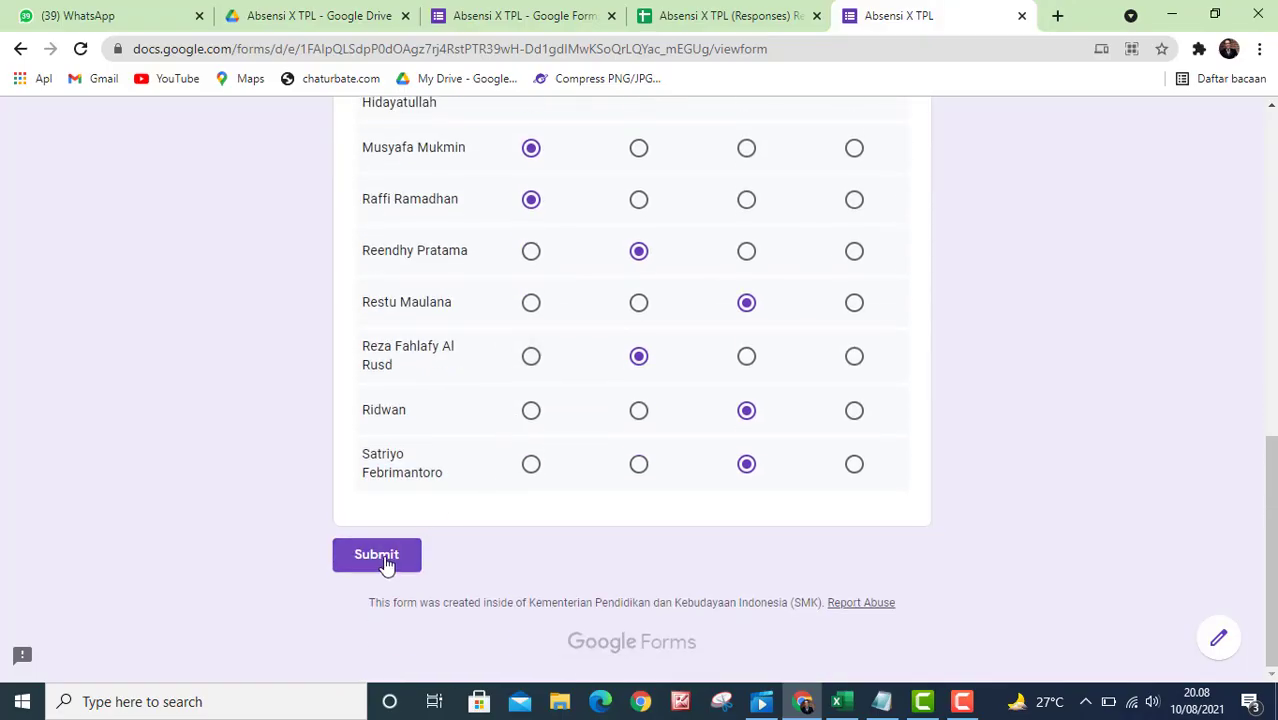
click(384, 560)
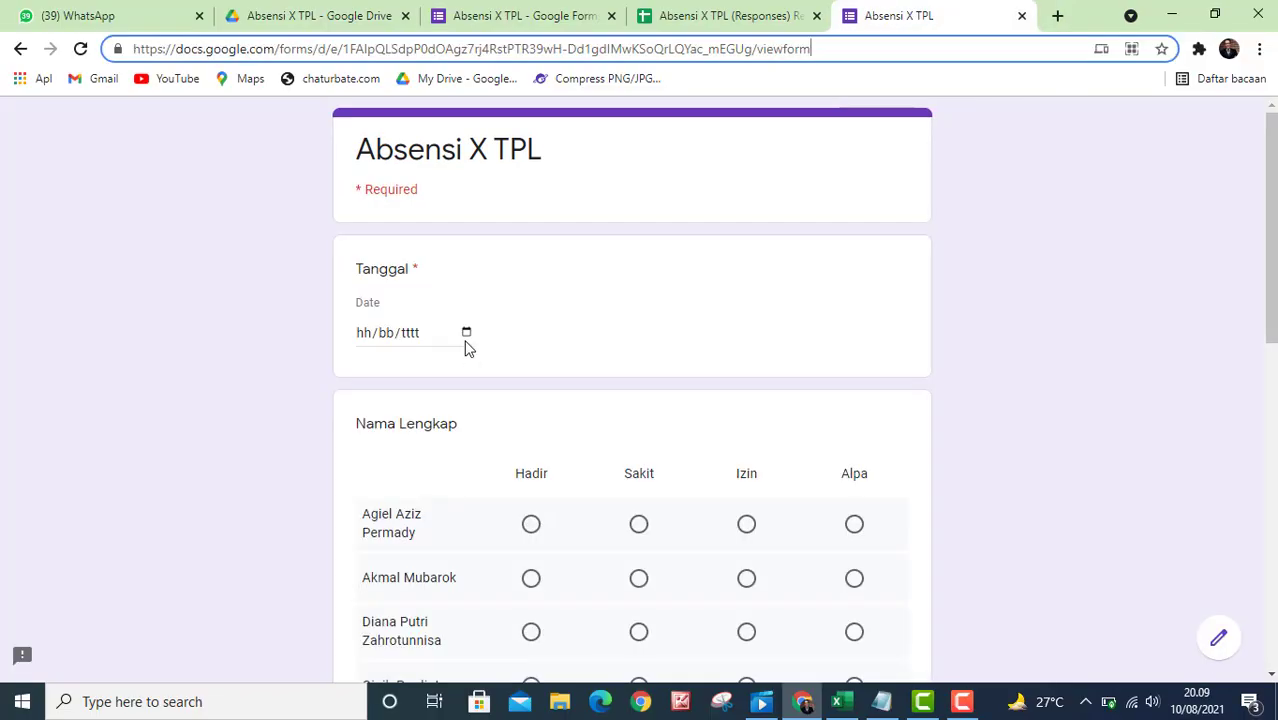
Fill in another response dated 10/08/2021 with the first student marked Alpa and submit it.
click(466, 334)
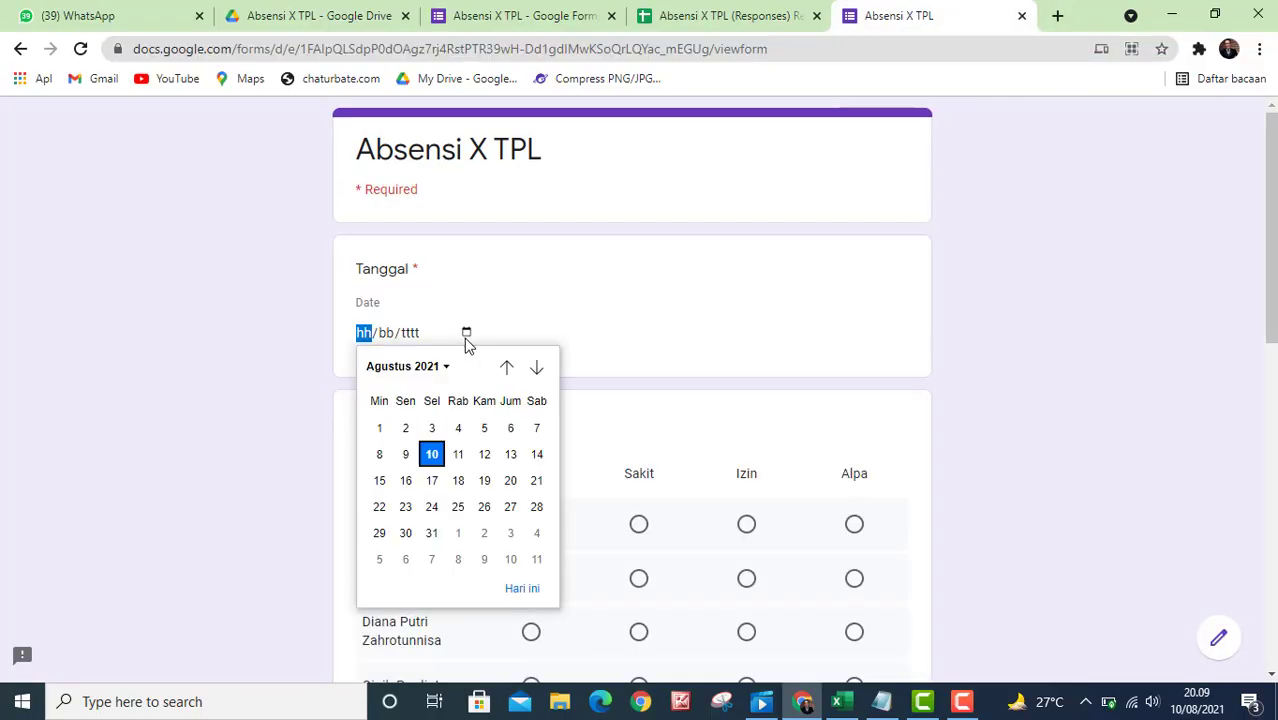
click(432, 454)
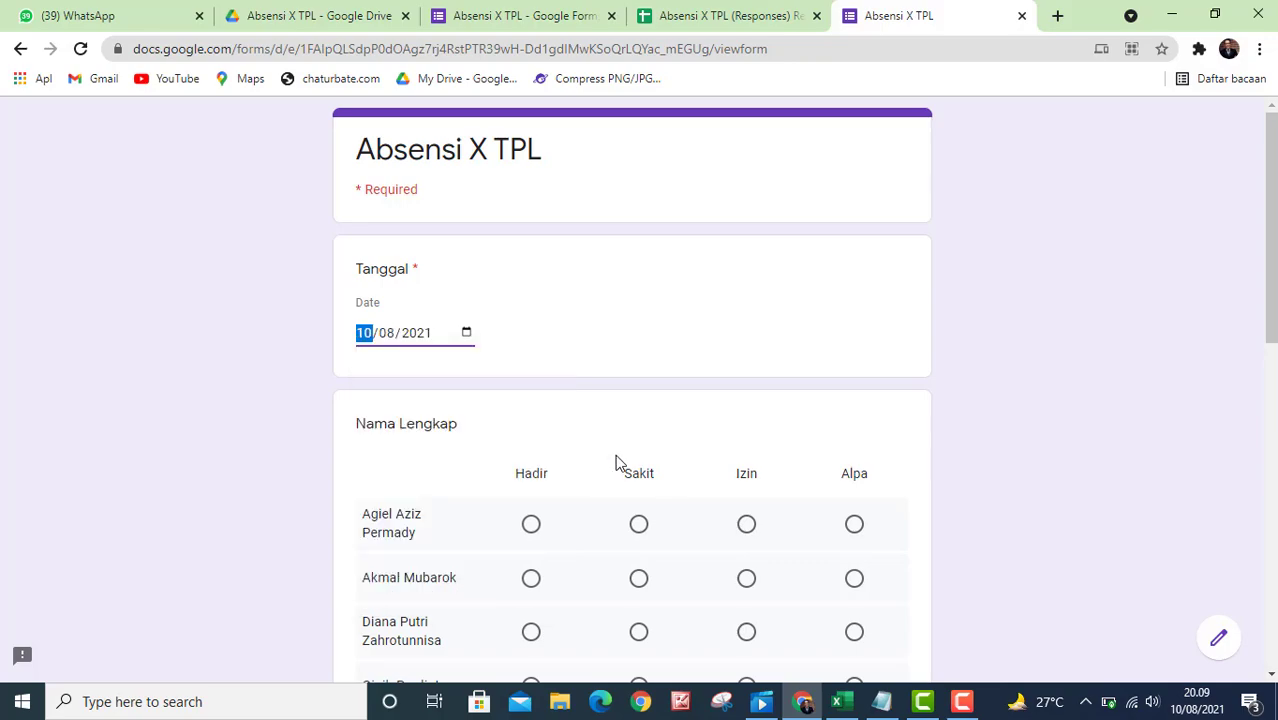
scroll(616, 462, down, 3)
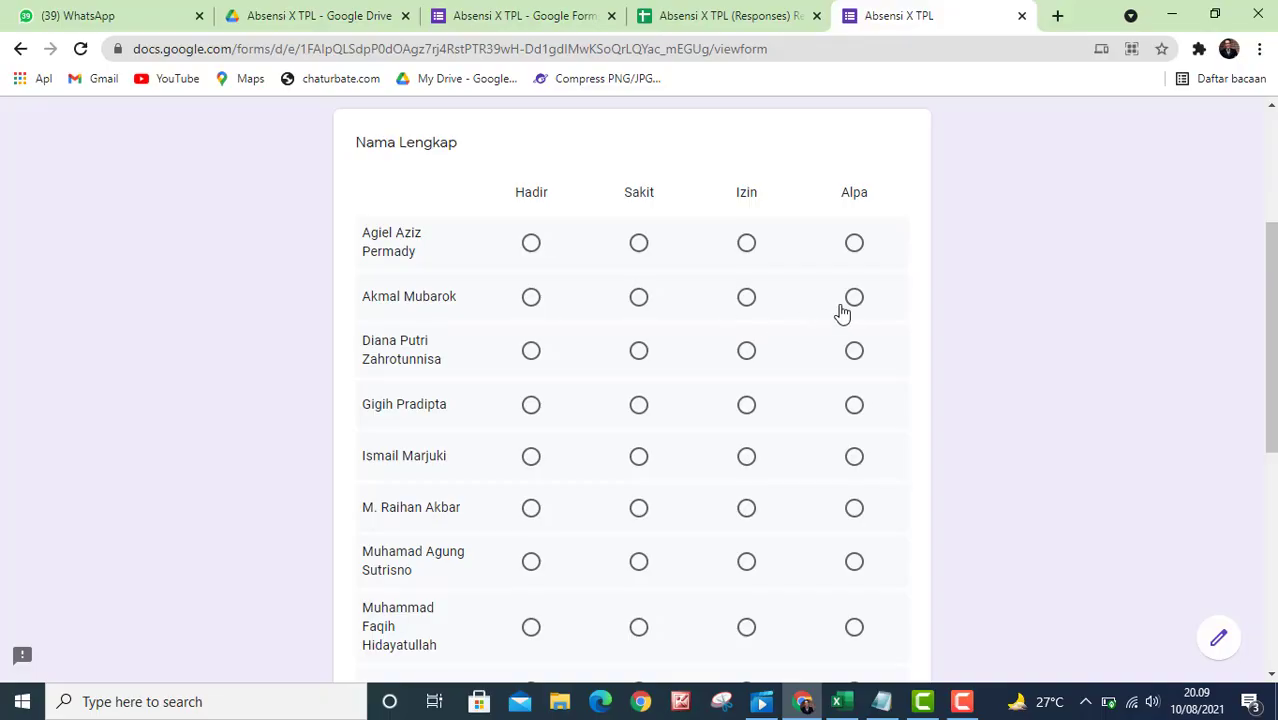
click(855, 243)
scroll(786, 364, up, 2)
scroll(660, 453, down, 1)
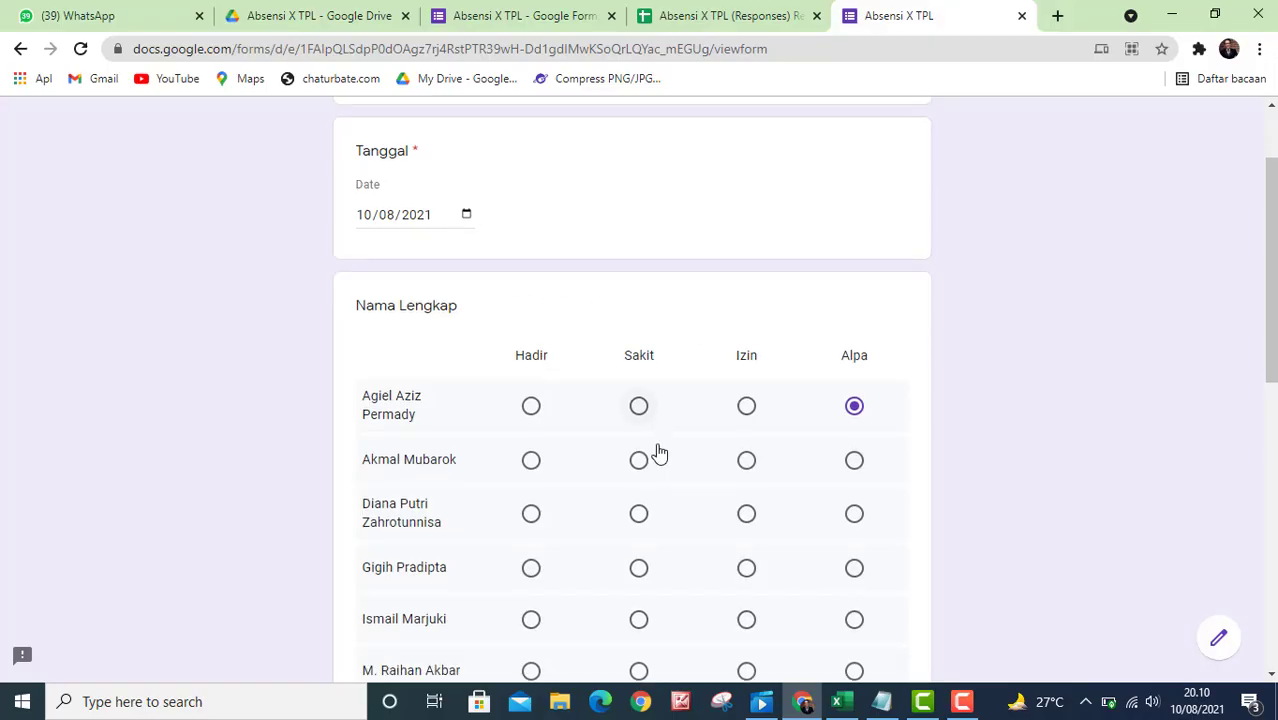
scroll(660, 453, down, 10)
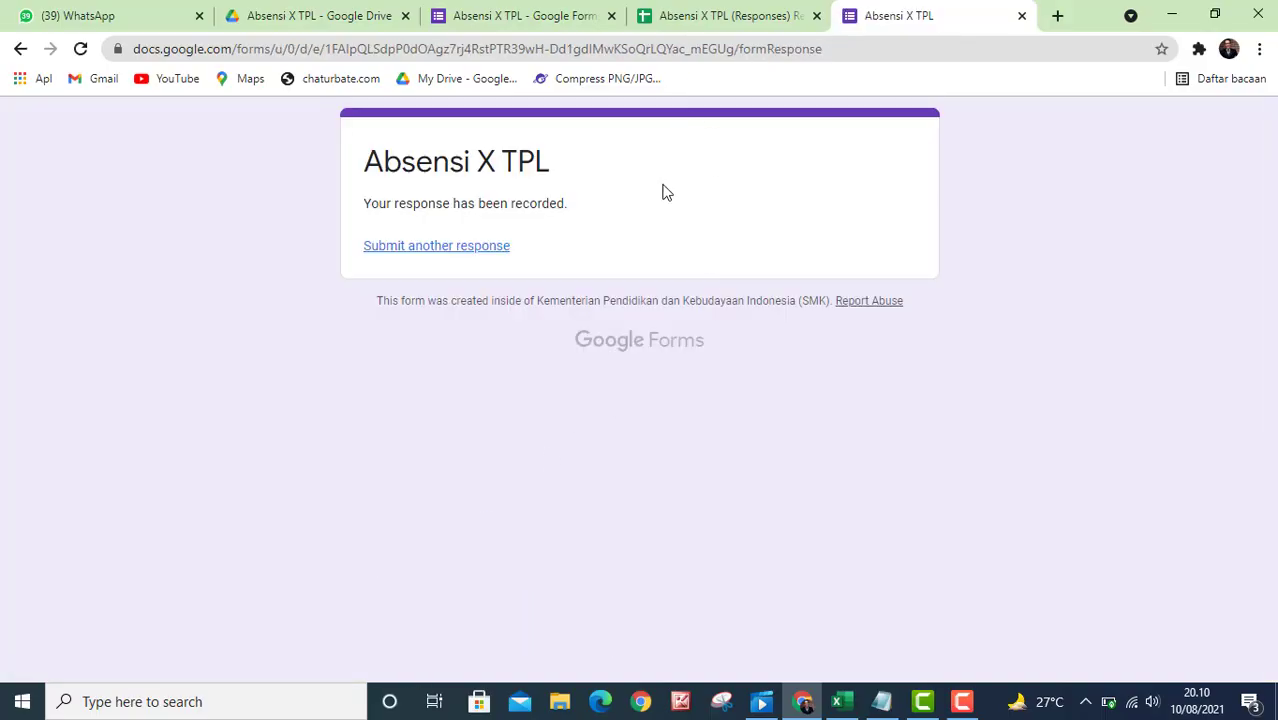
Close the form response, response spreadsheet, form editor and Drive folder tabs.
click(1022, 17)
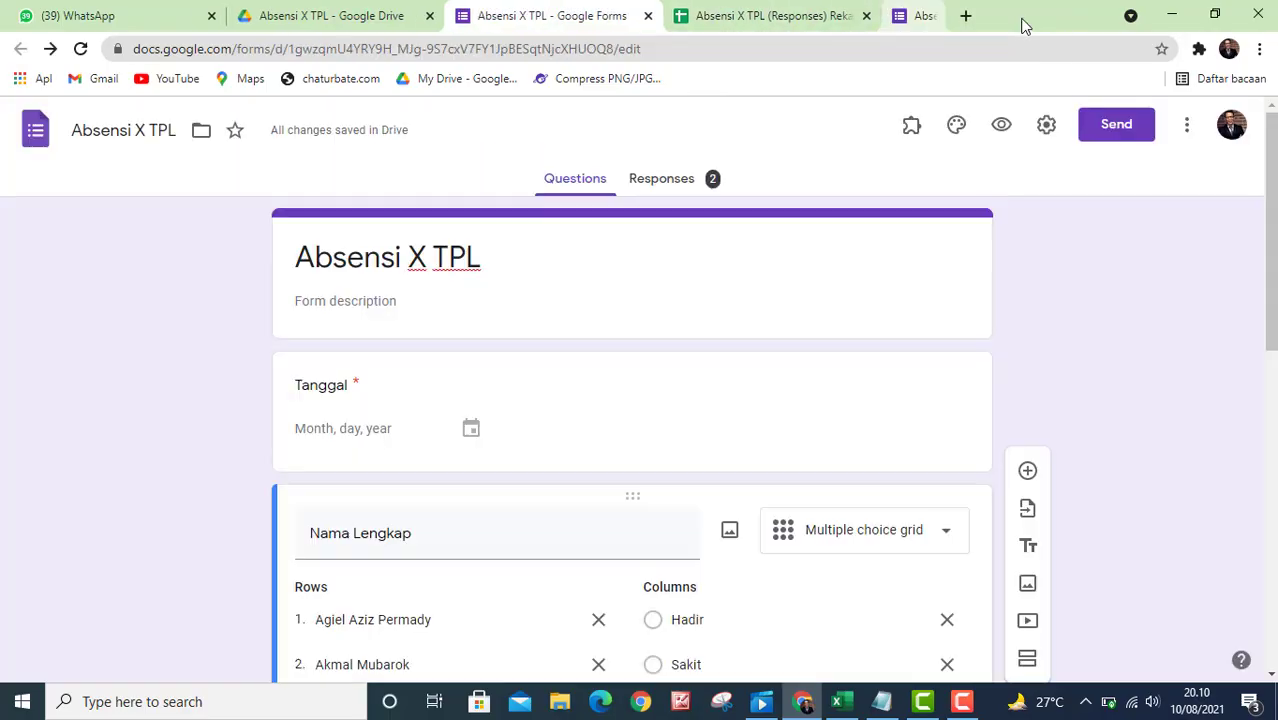
click(863, 22)
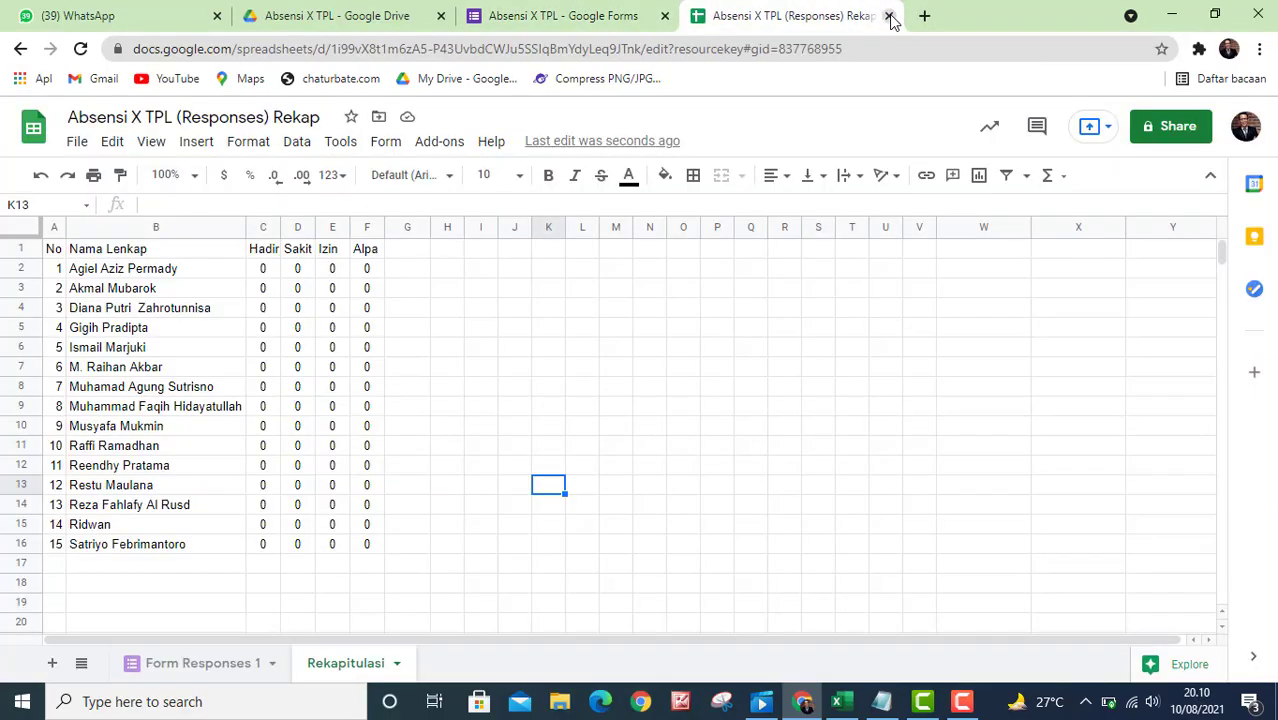
click(889, 17)
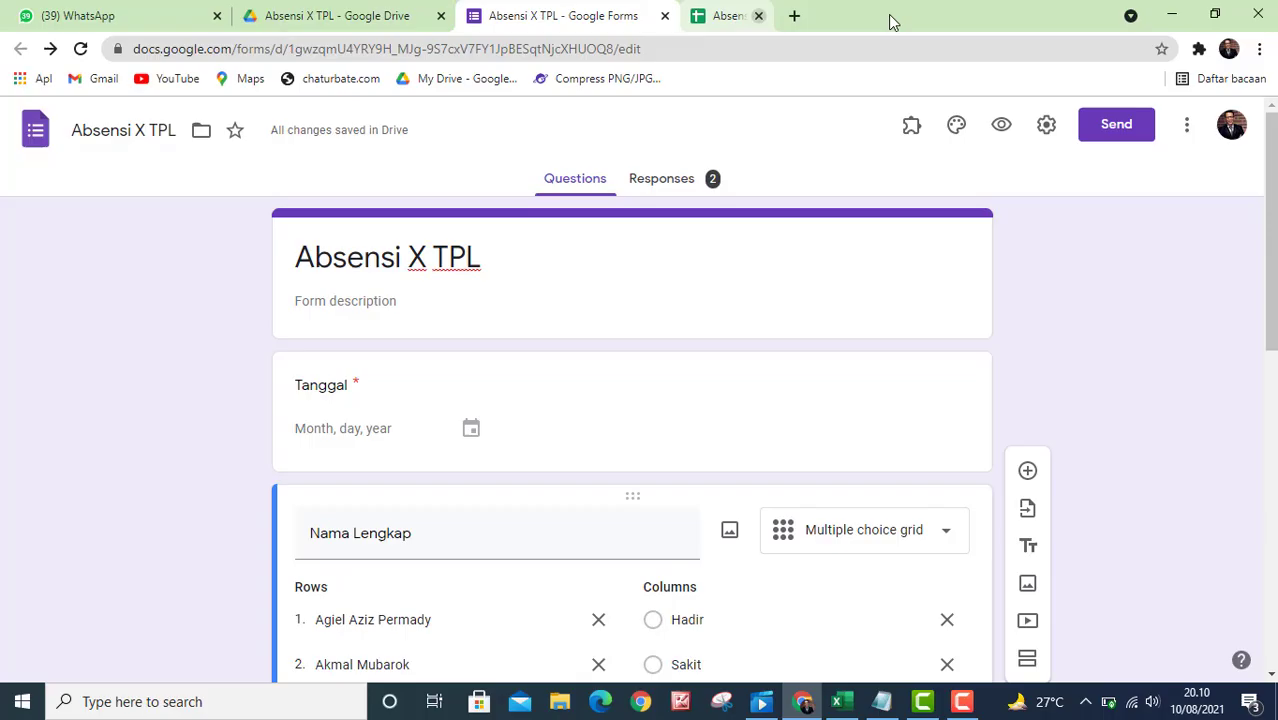
click(665, 17)
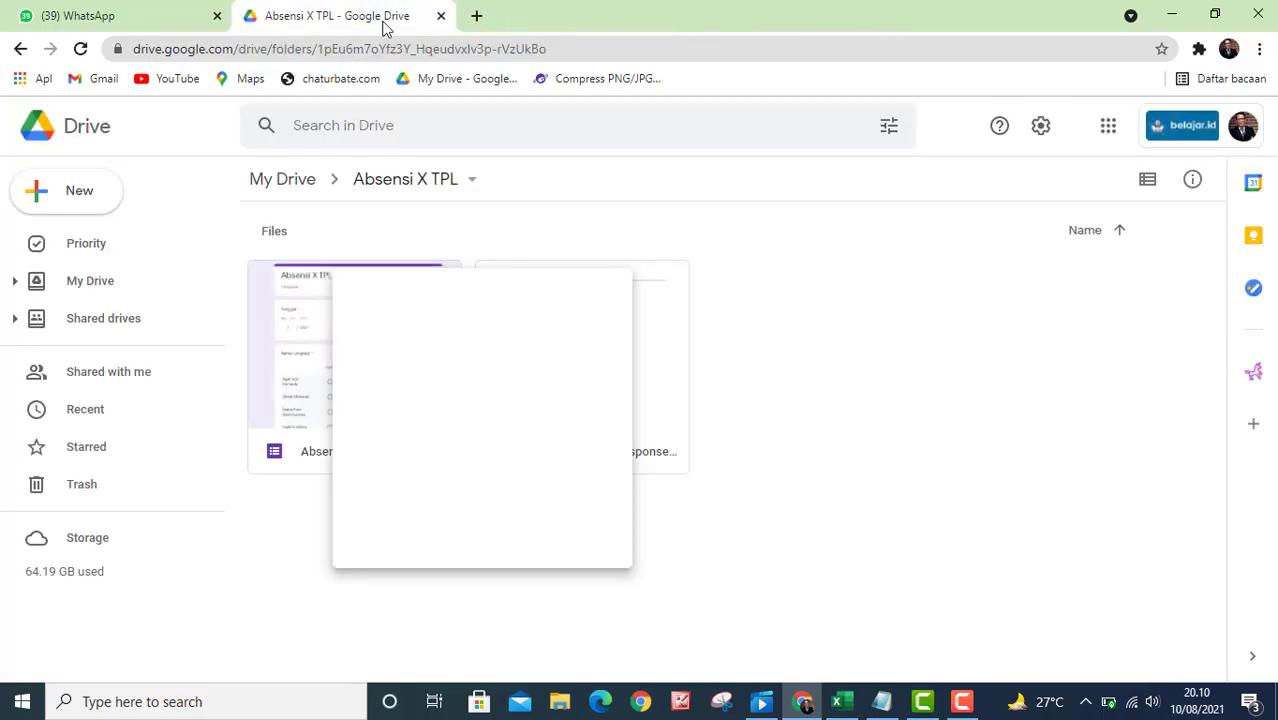
click(441, 17)
Open the Absensi X TPL folder in Google Drive and open its response spreadsheet.
click(254, 17)
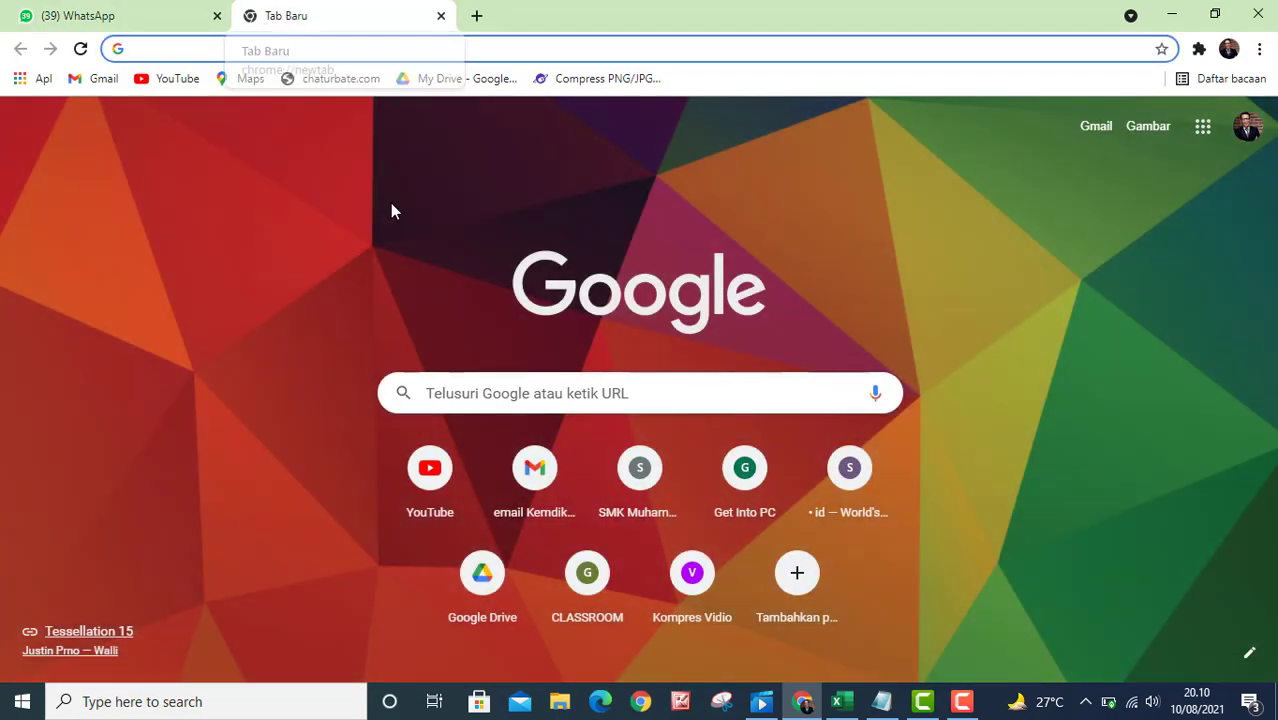
click(489, 582)
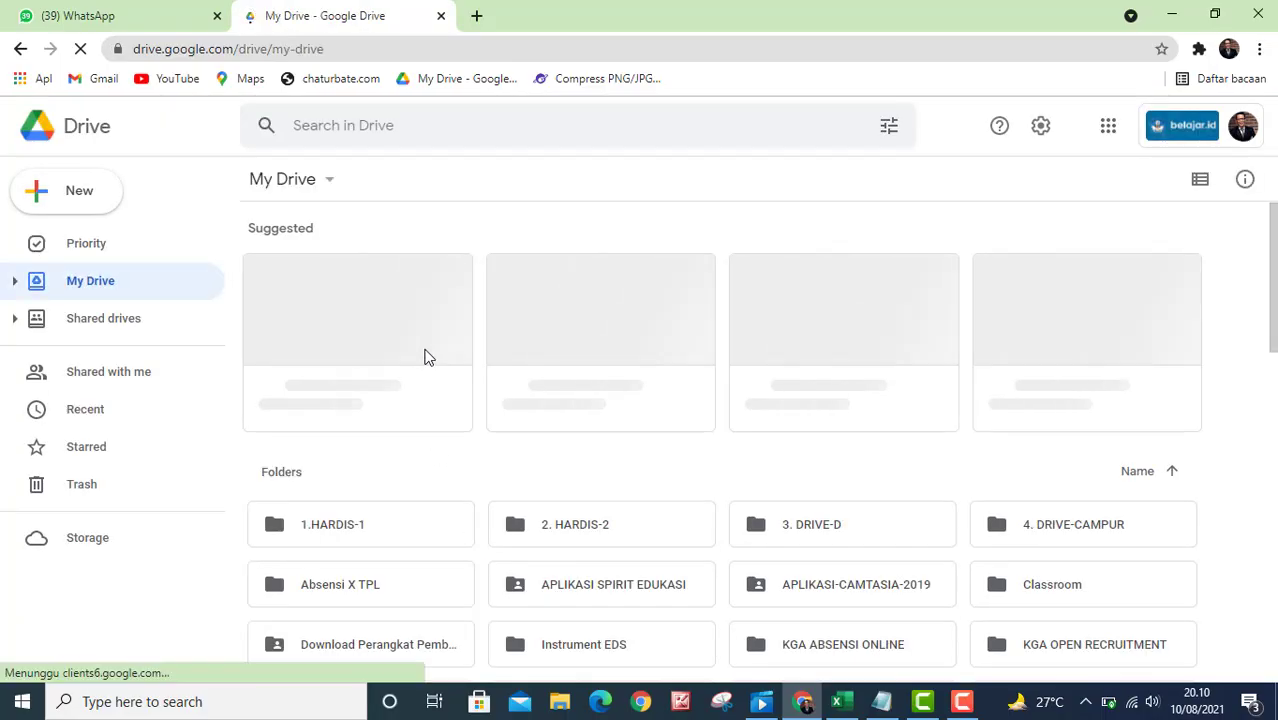
scroll(425, 357, down, 3)
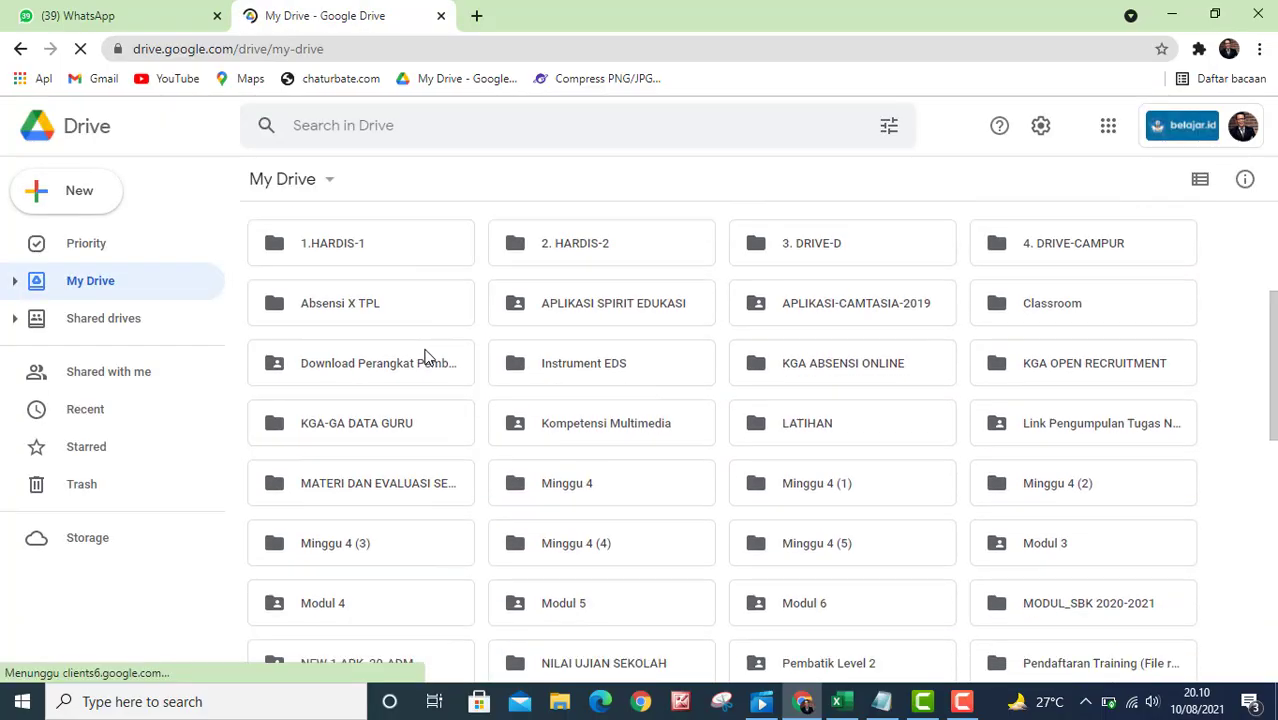
double_click(337, 314)
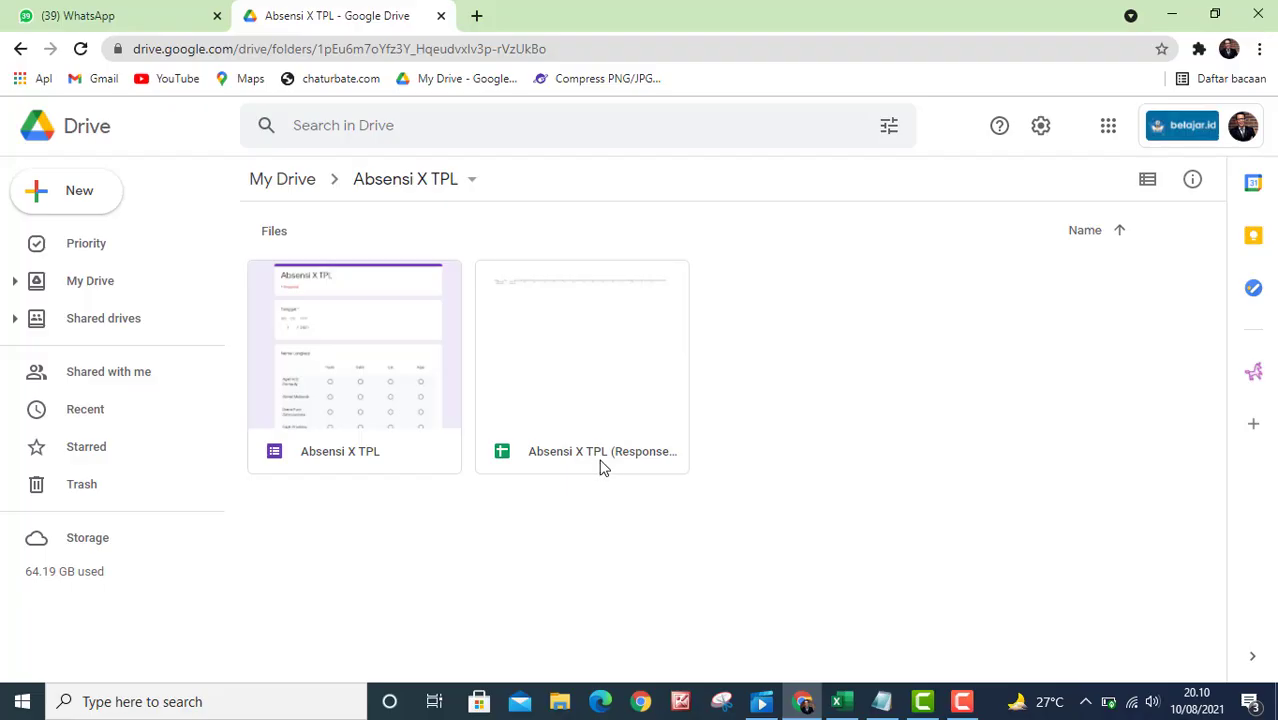
double_click(592, 394)
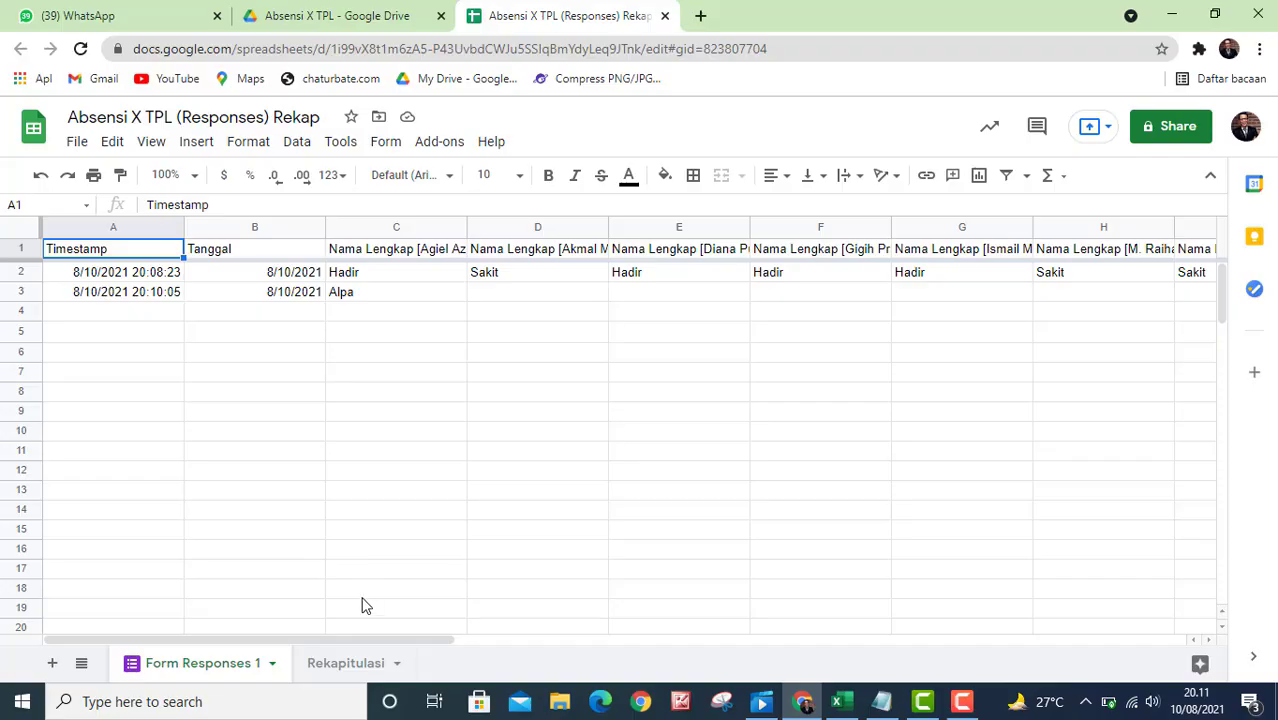
Examine the Rekapitulasi sheet and the COUNTIF formula in the first student's Hadir cell.
click(346, 665)
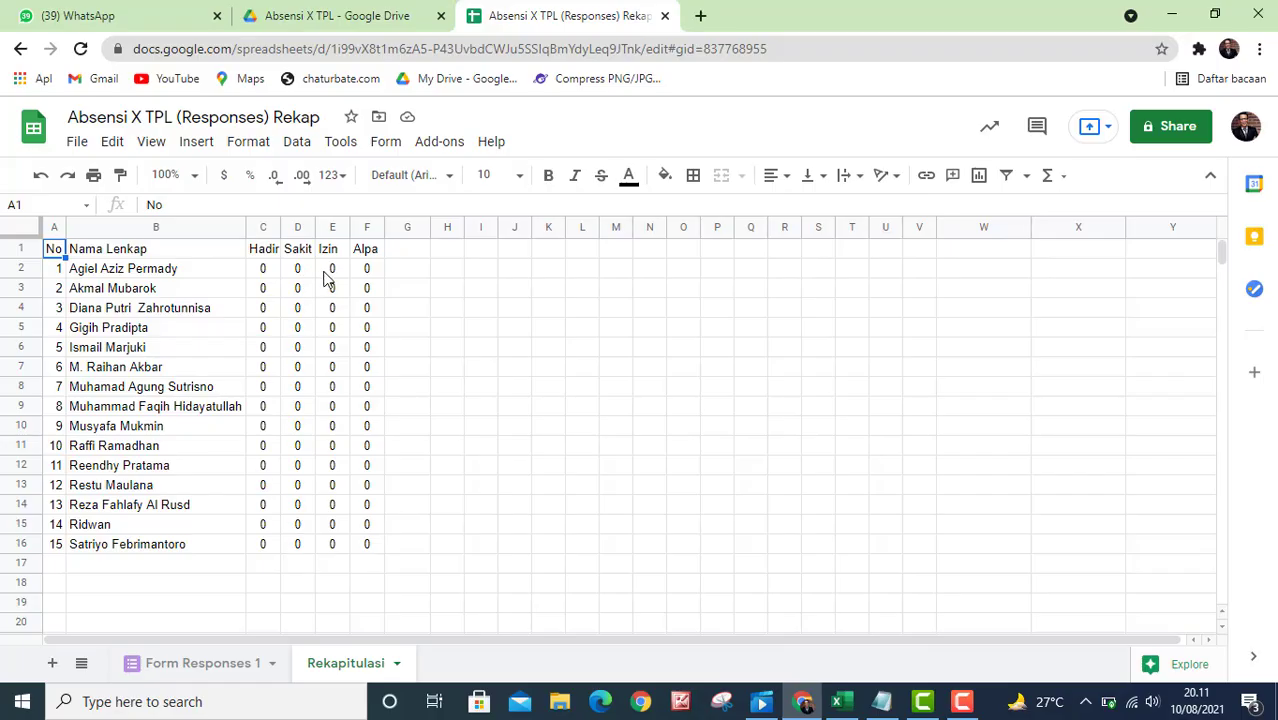
click(265, 279)
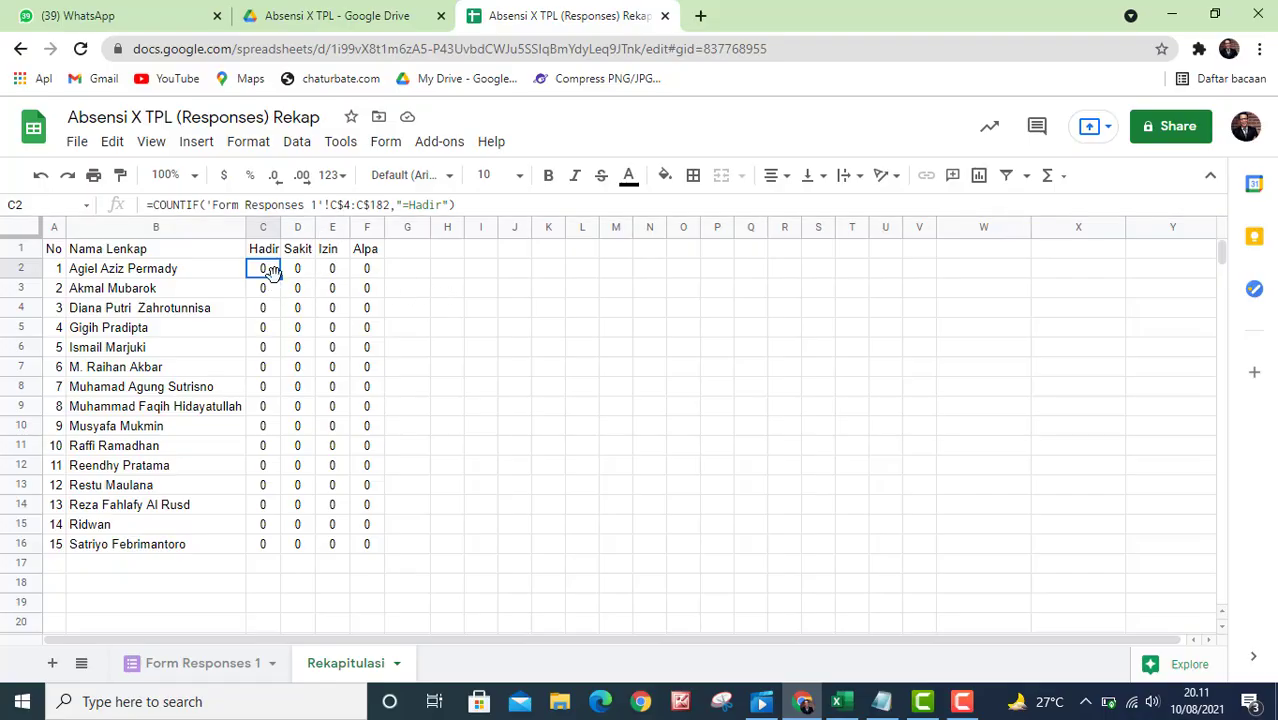
click(414, 289)
click(449, 272)
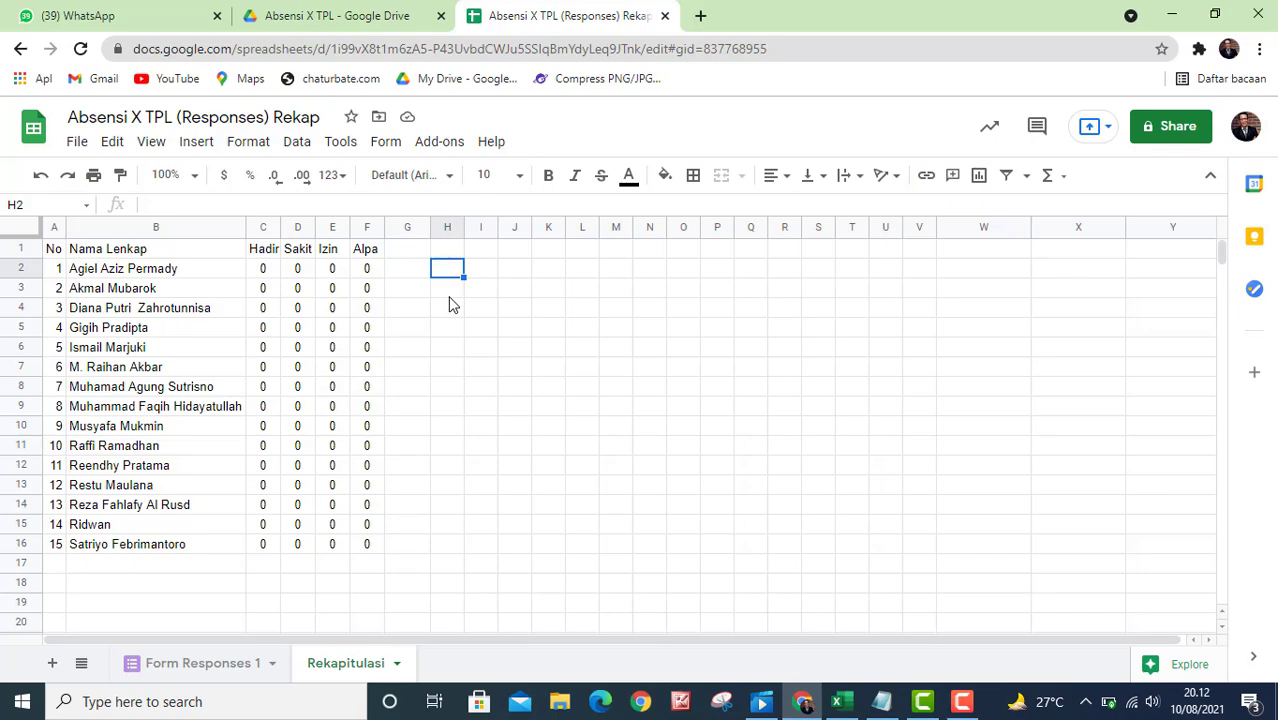
Replace every $4 with $2 across all sheets, including within formulas, so the COUNTIF ranges start at row 2.
key(ctrl+h)
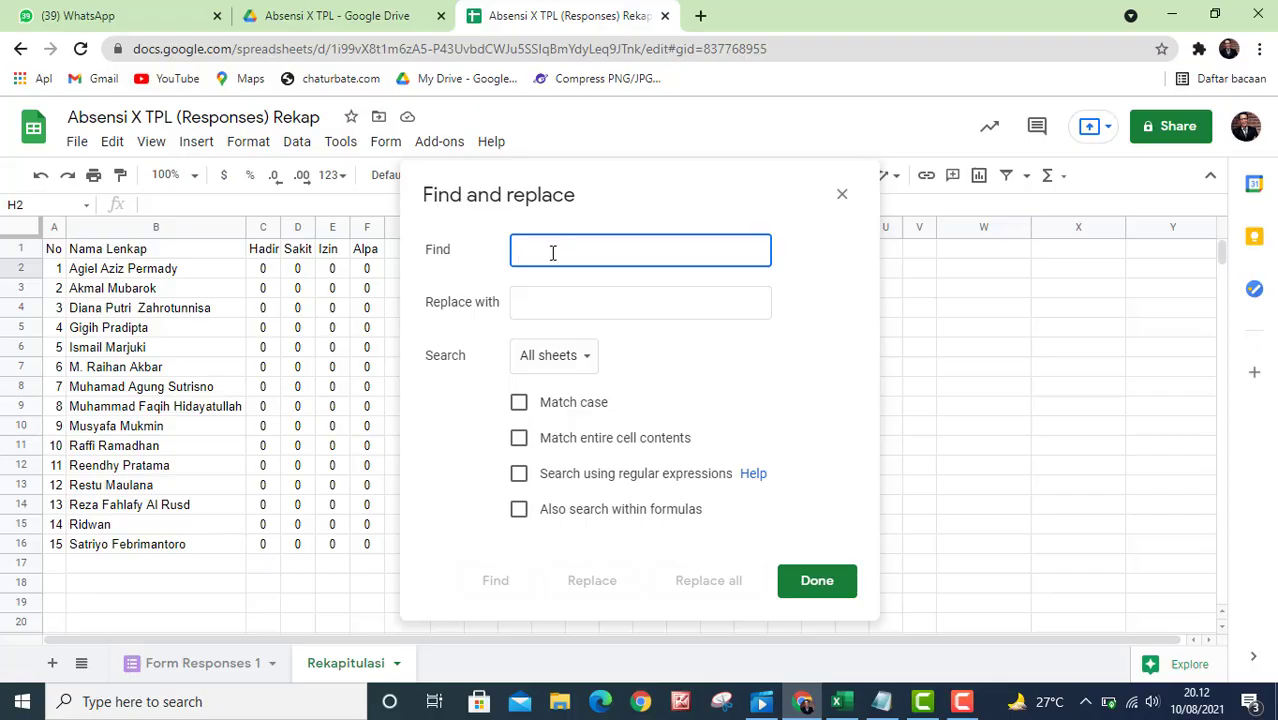
click(264, 270)
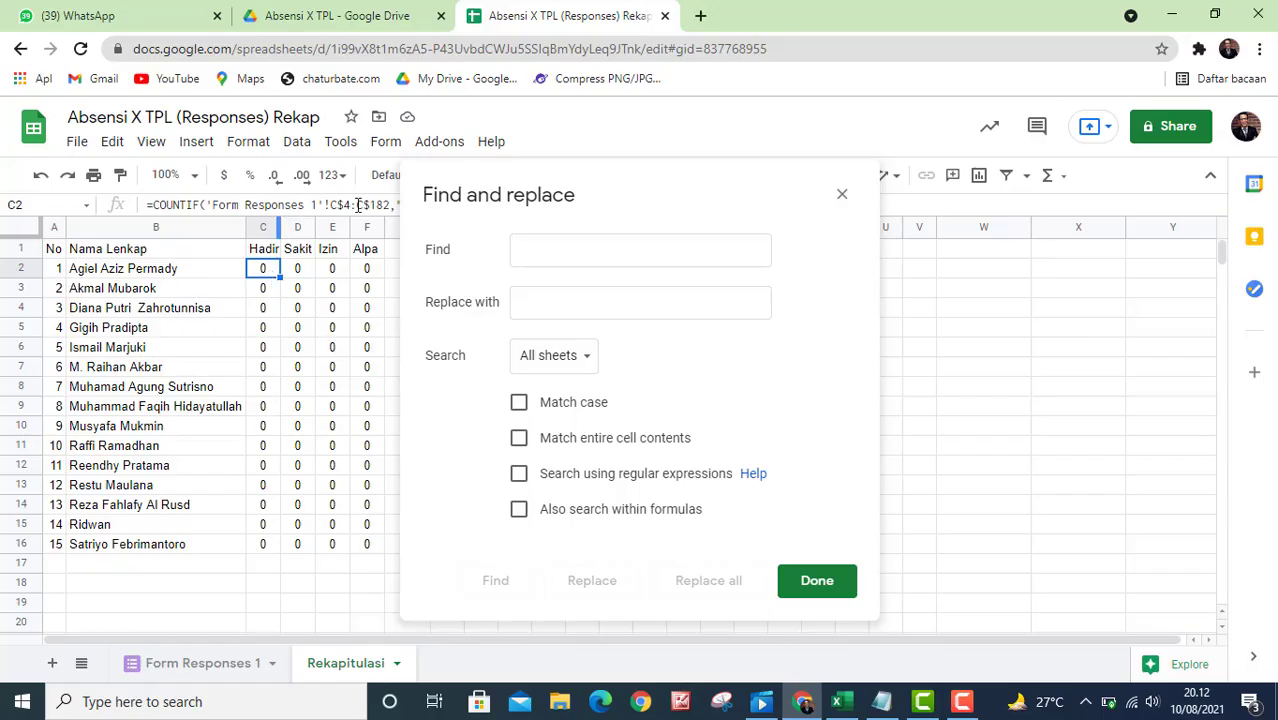
click(534, 251)
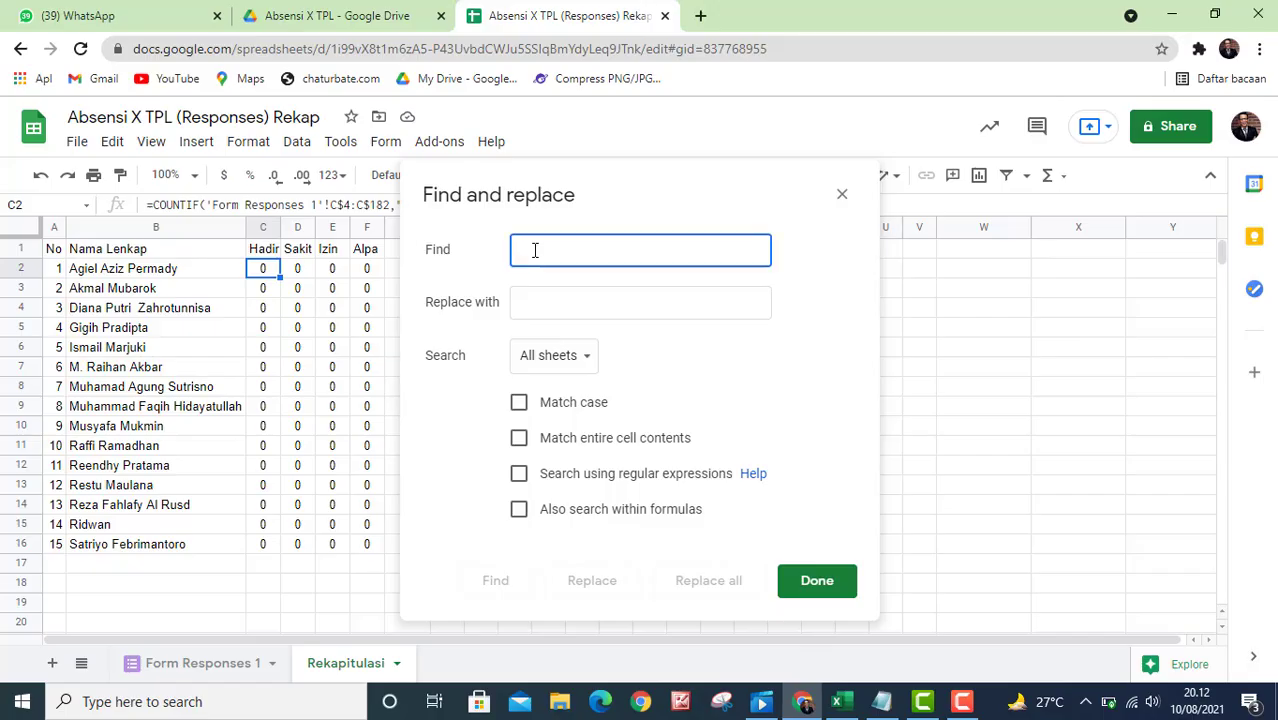
text($4)
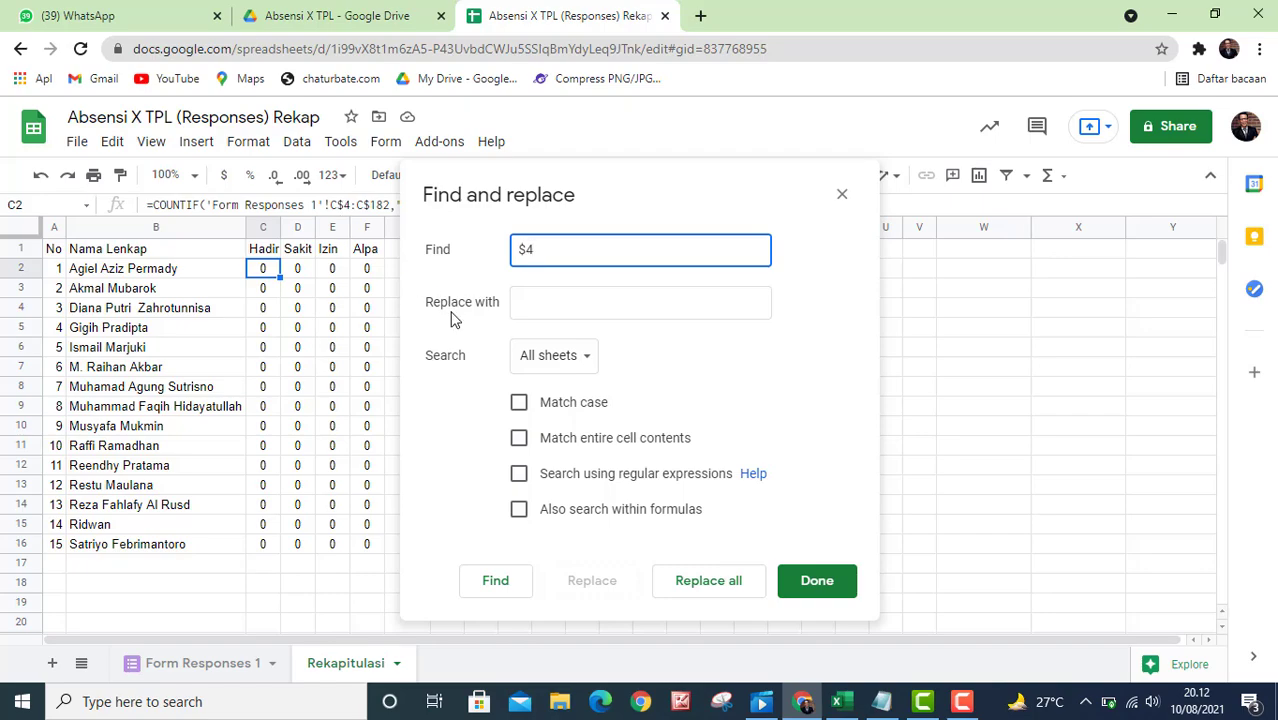
click(531, 308)
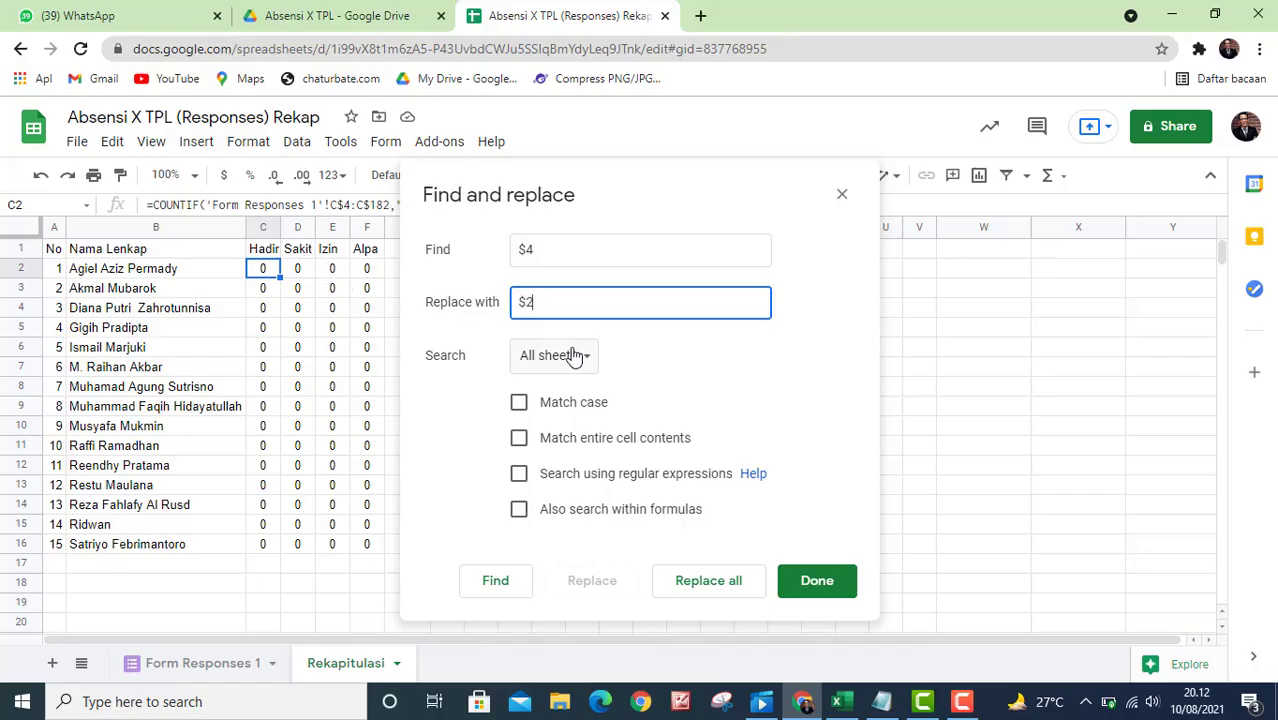
click(519, 511)
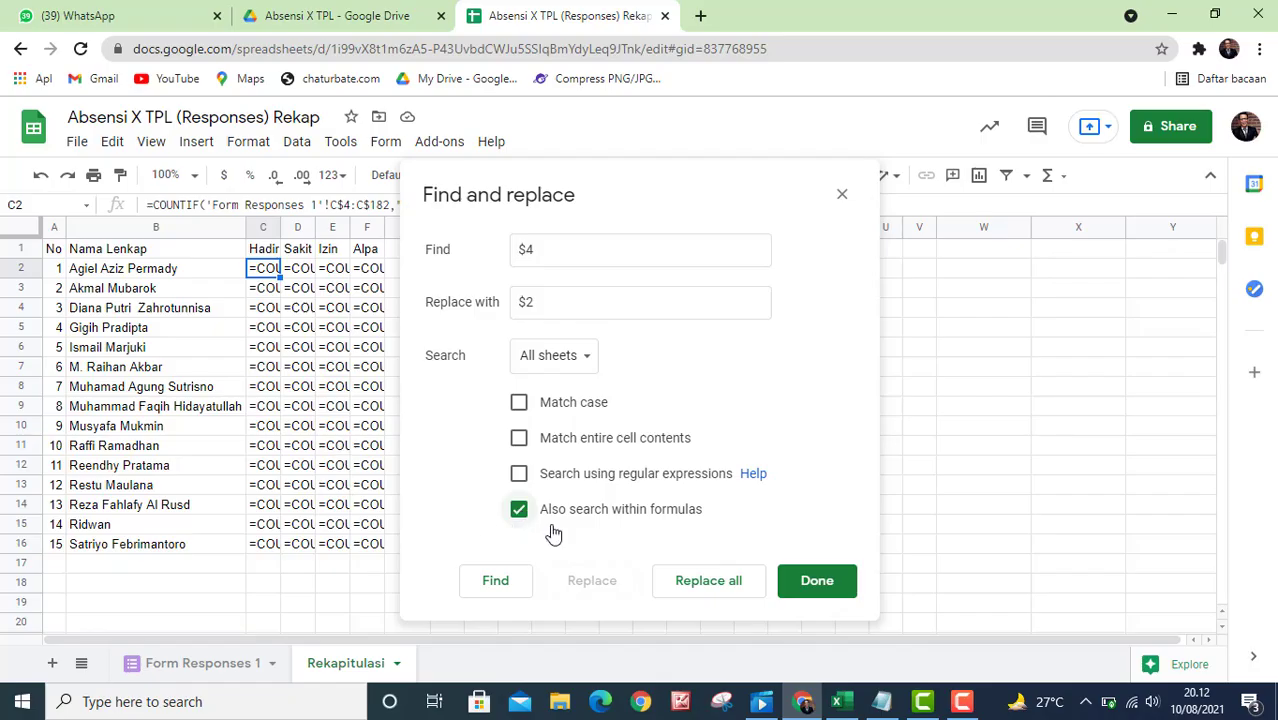
click(715, 591)
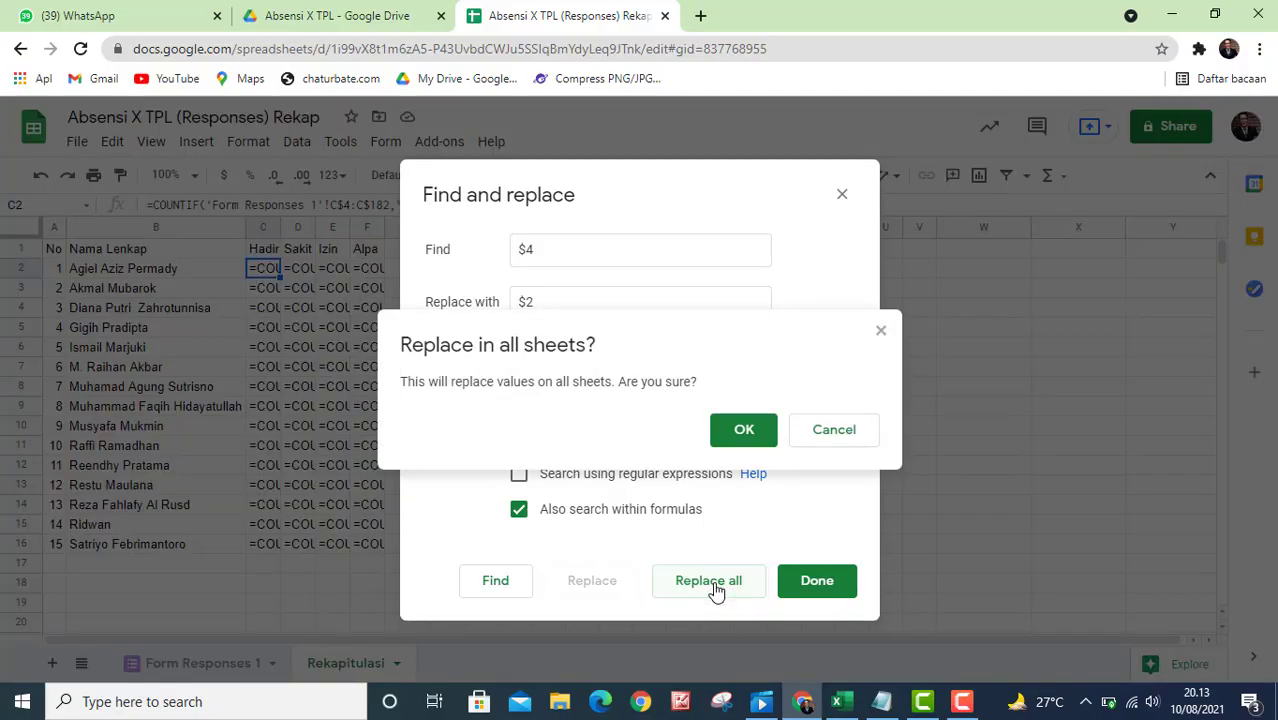
click(745, 432)
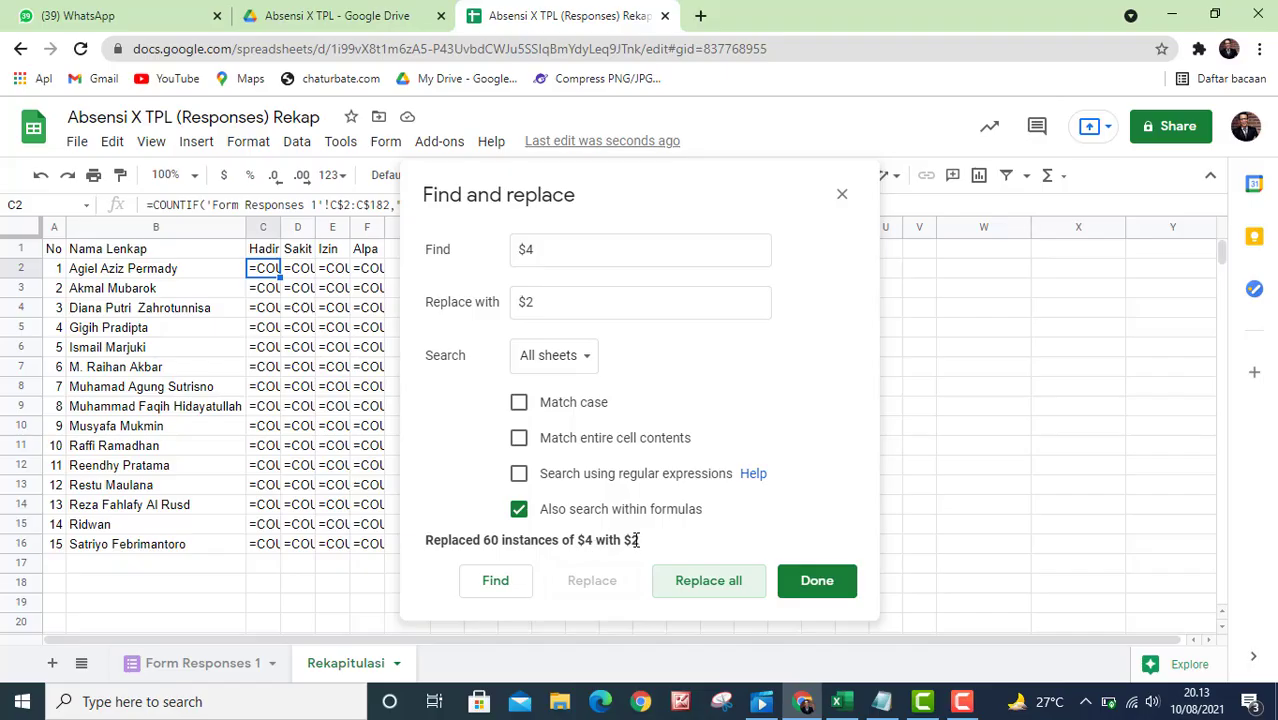
click(817, 581)
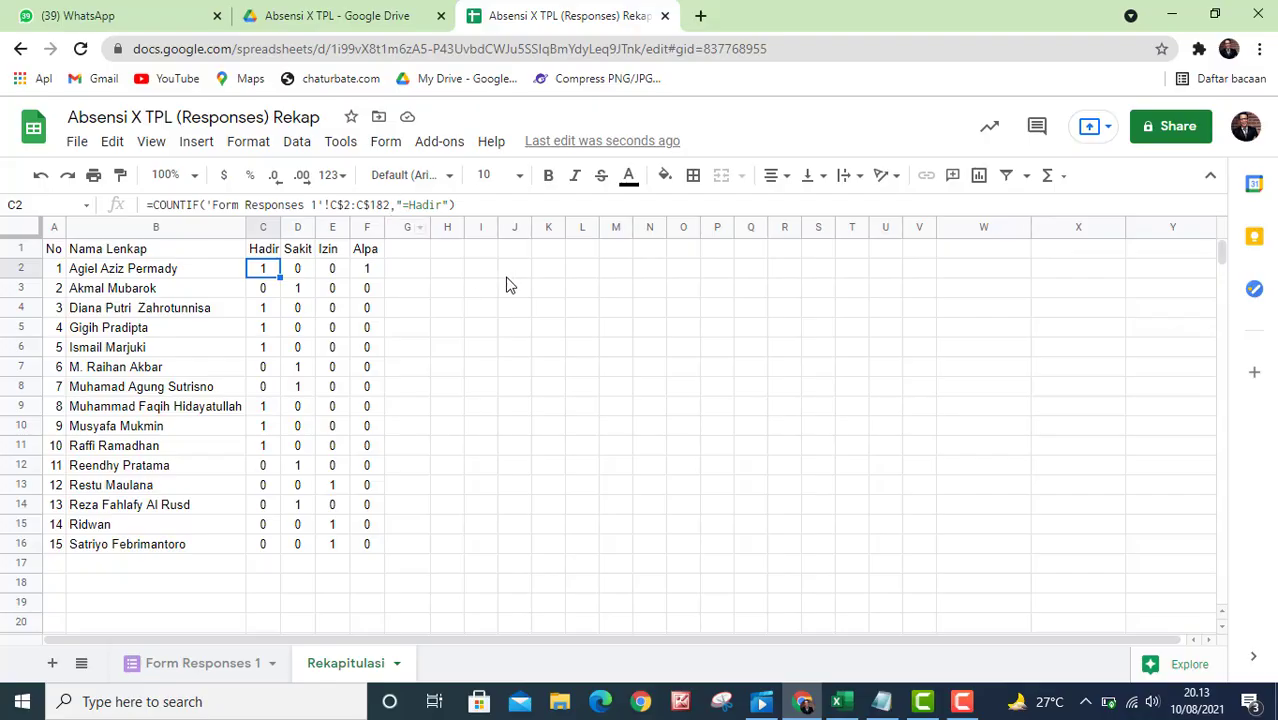
Replace every $182 with $180 across all sheets, including within formulas, so the COUNTIF ranges end at row 180.
click(528, 350)
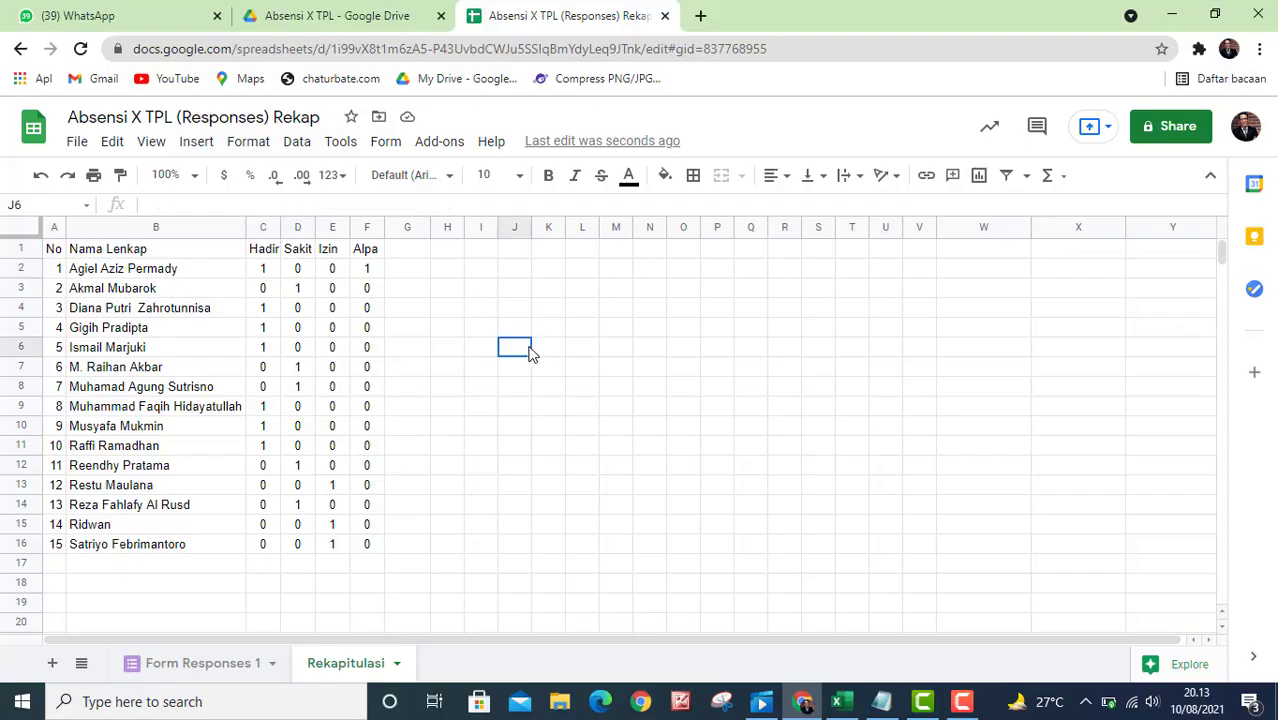
key(ctrl+h)
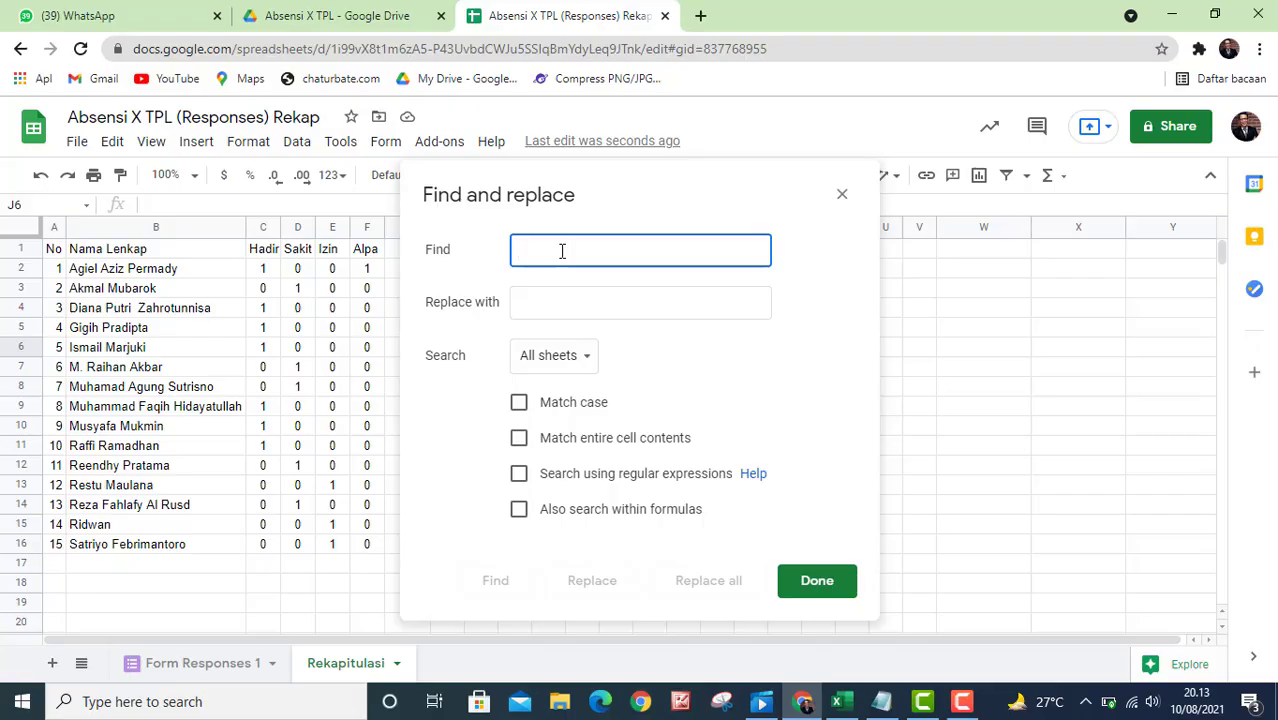
text($)
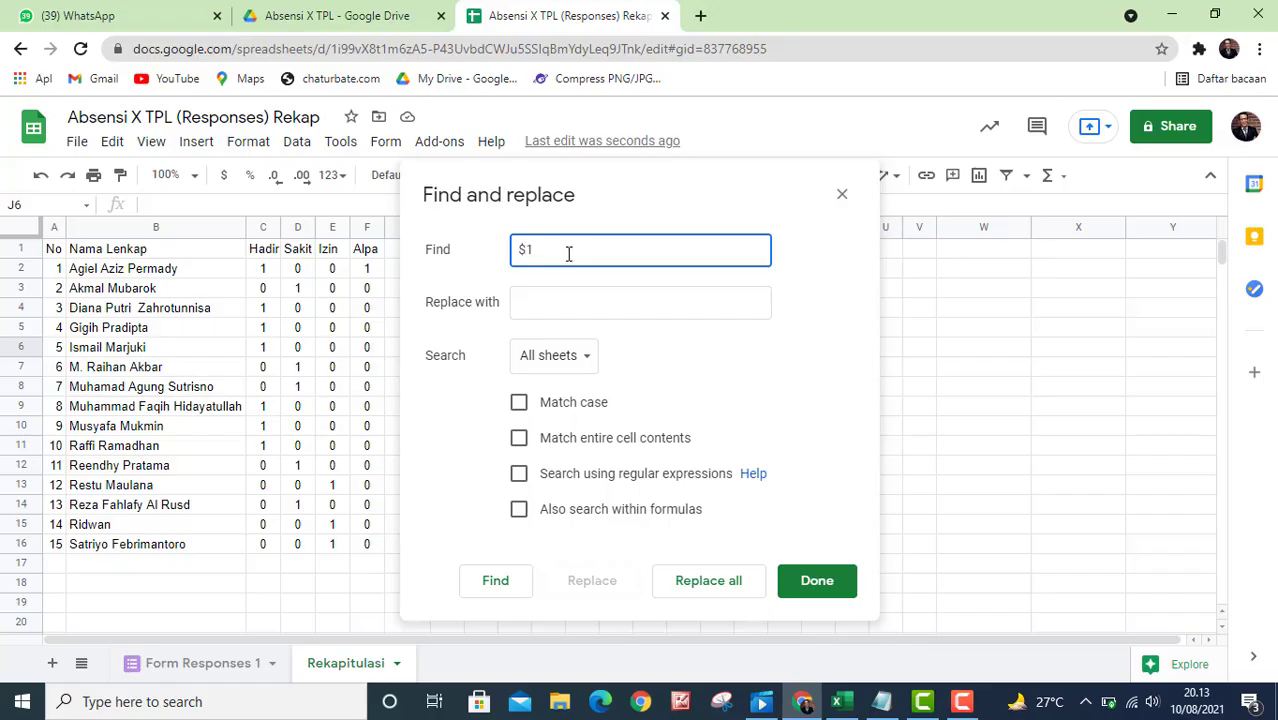
text(182)
click(547, 303)
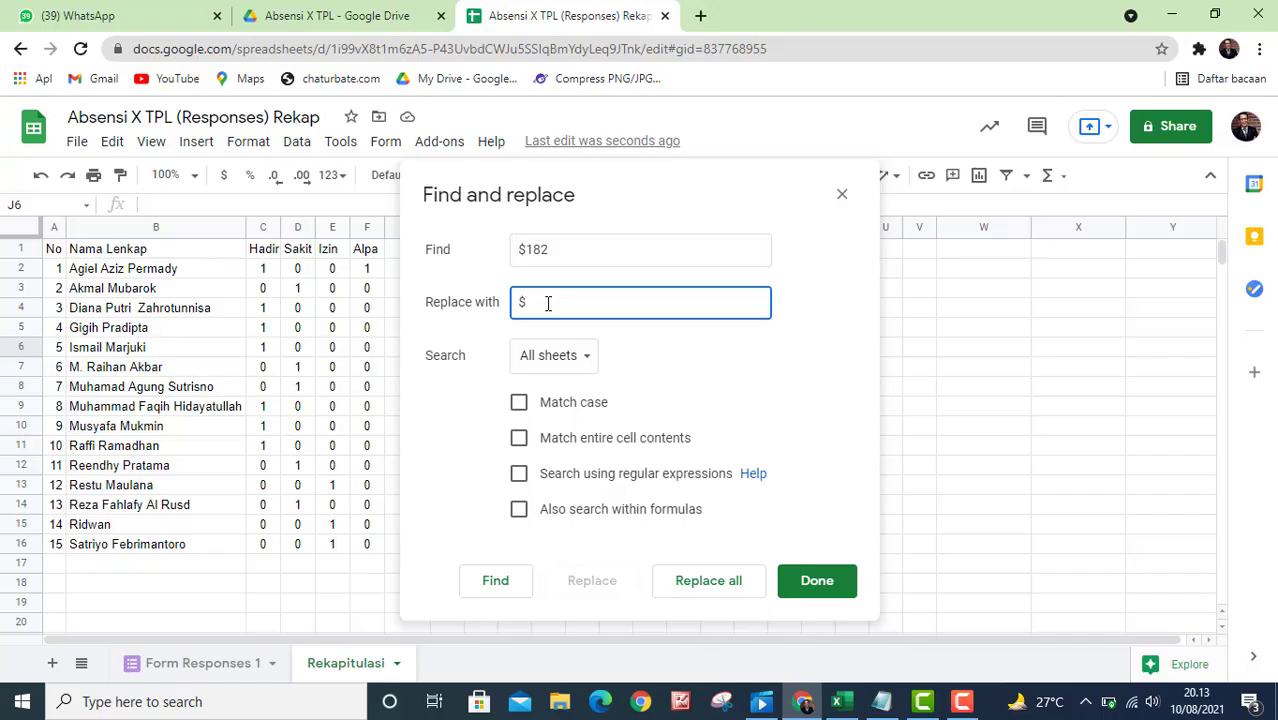
text($180)
click(524, 530)
click(520, 512)
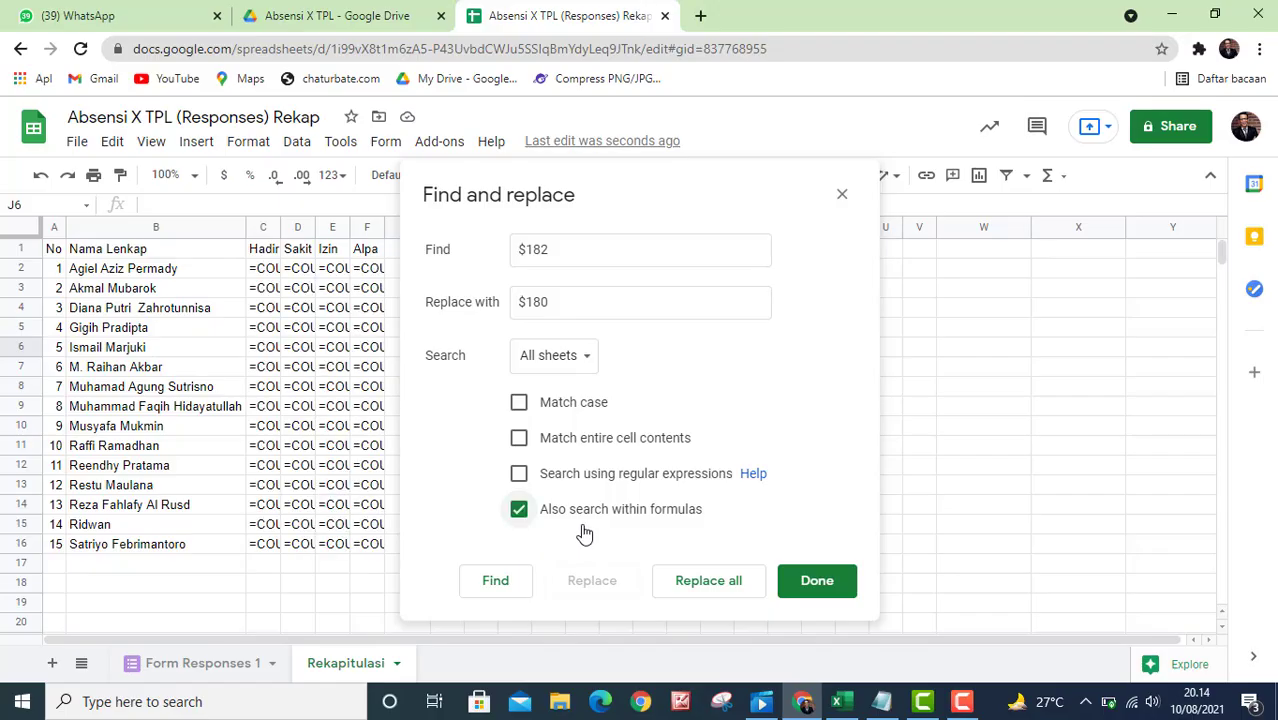
click(708, 598)
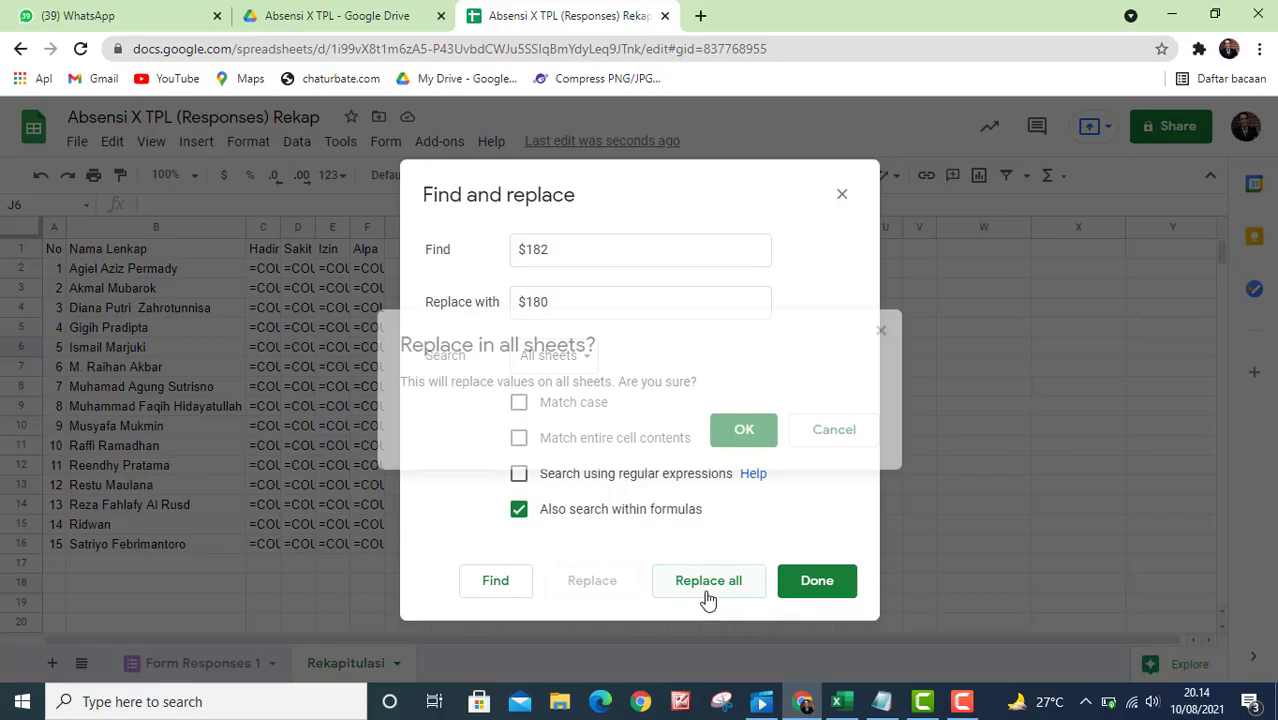
click(743, 432)
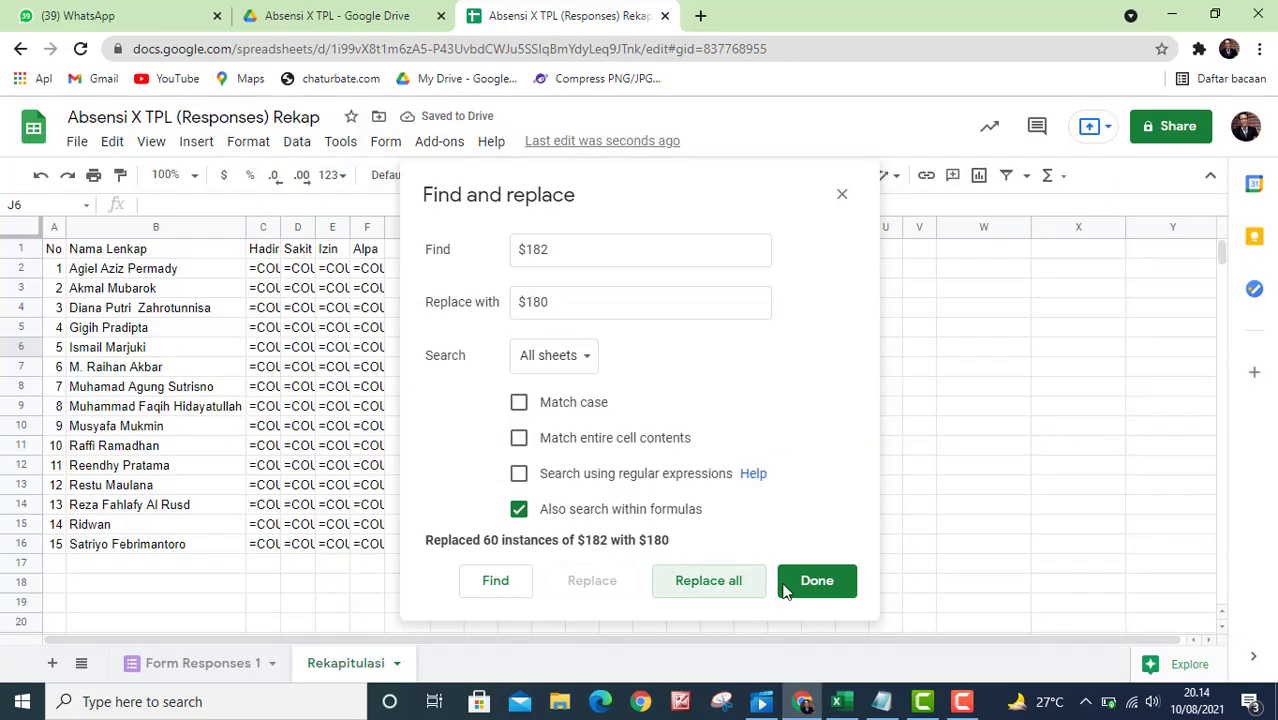
click(817, 584)
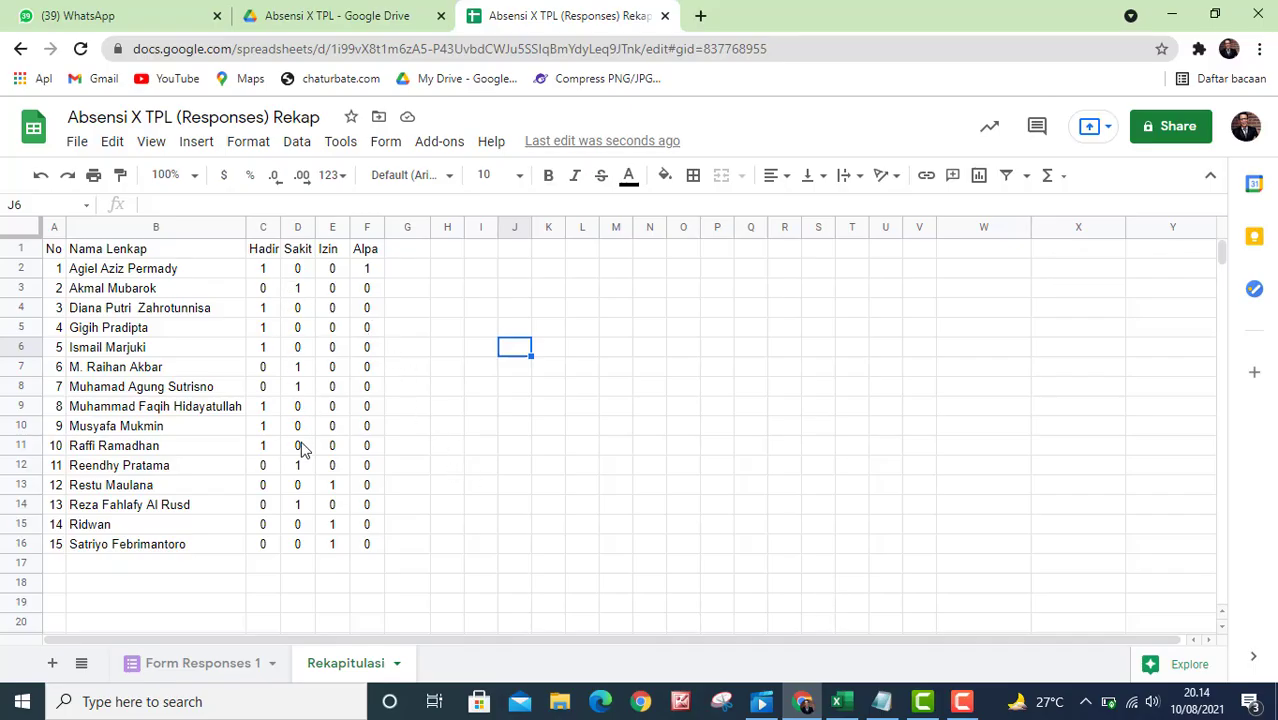
scroll(300, 446, down, 1)
scroll(310, 490, up, 1)
click(332, 583)
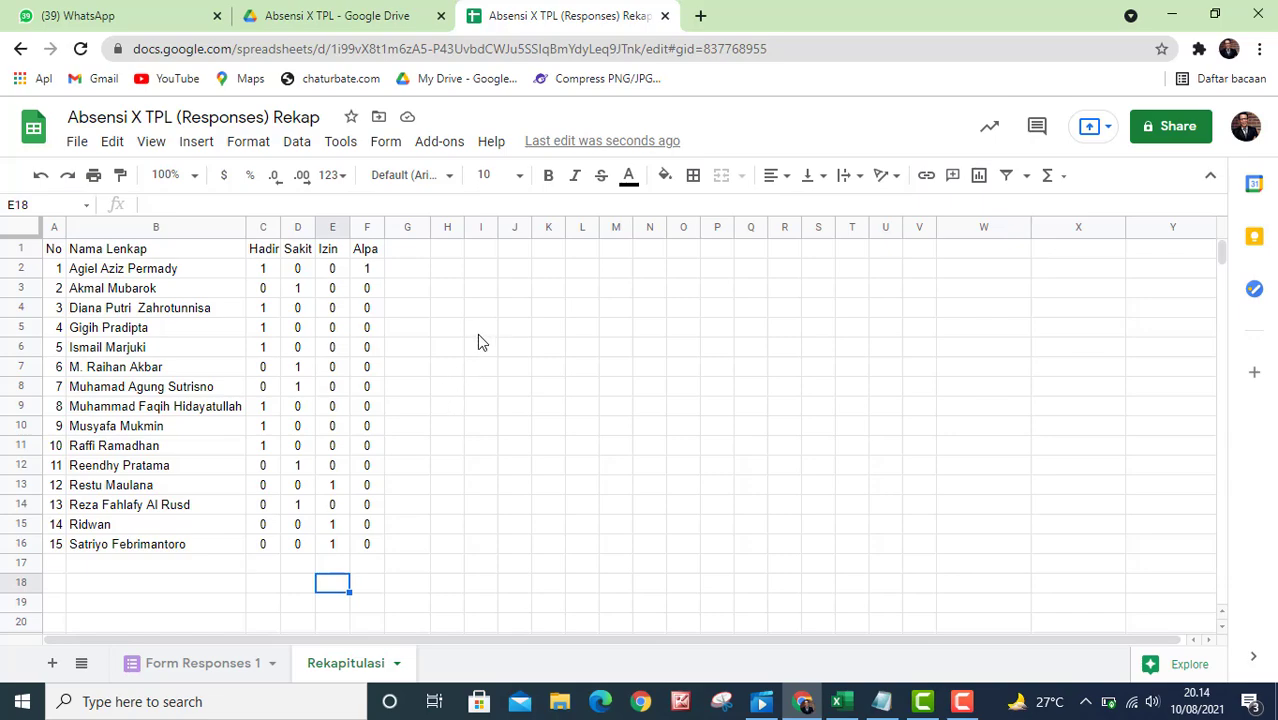
Open the Absensi X TPL response form in a new tab, mark student 15 as Izin, and try to submit it.
click(700, 15)
click(696, 48)
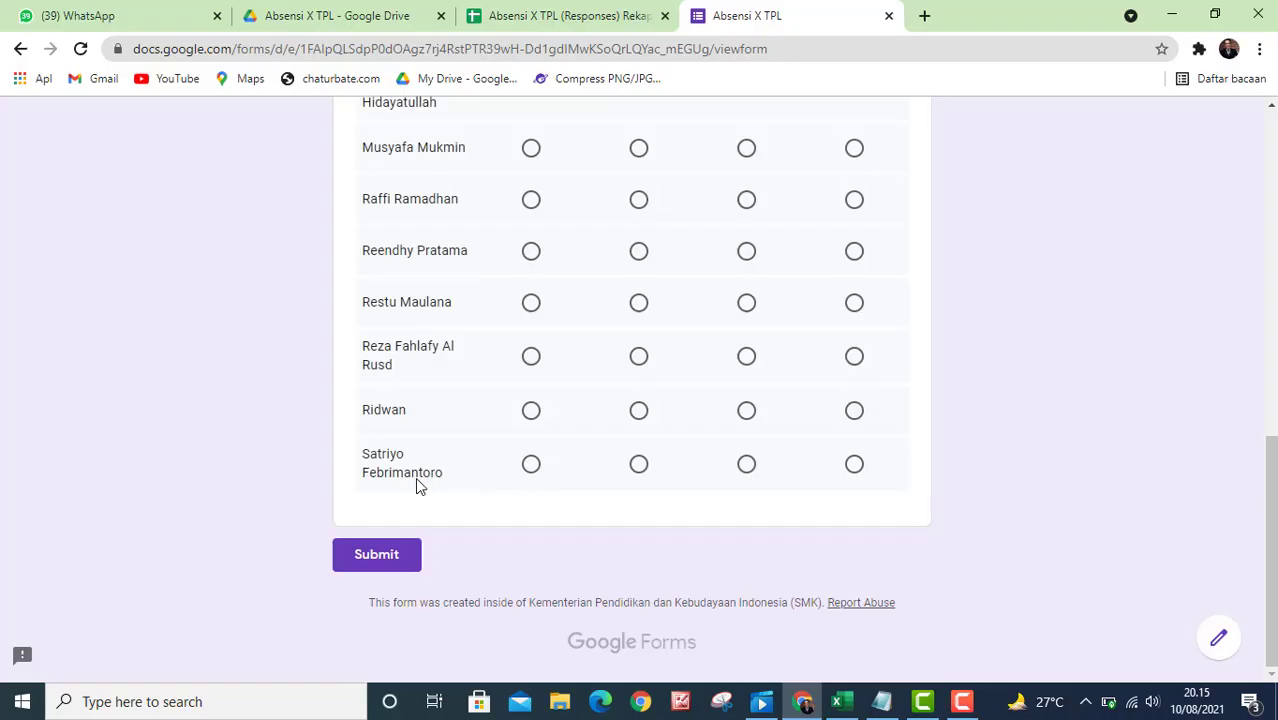
click(748, 466)
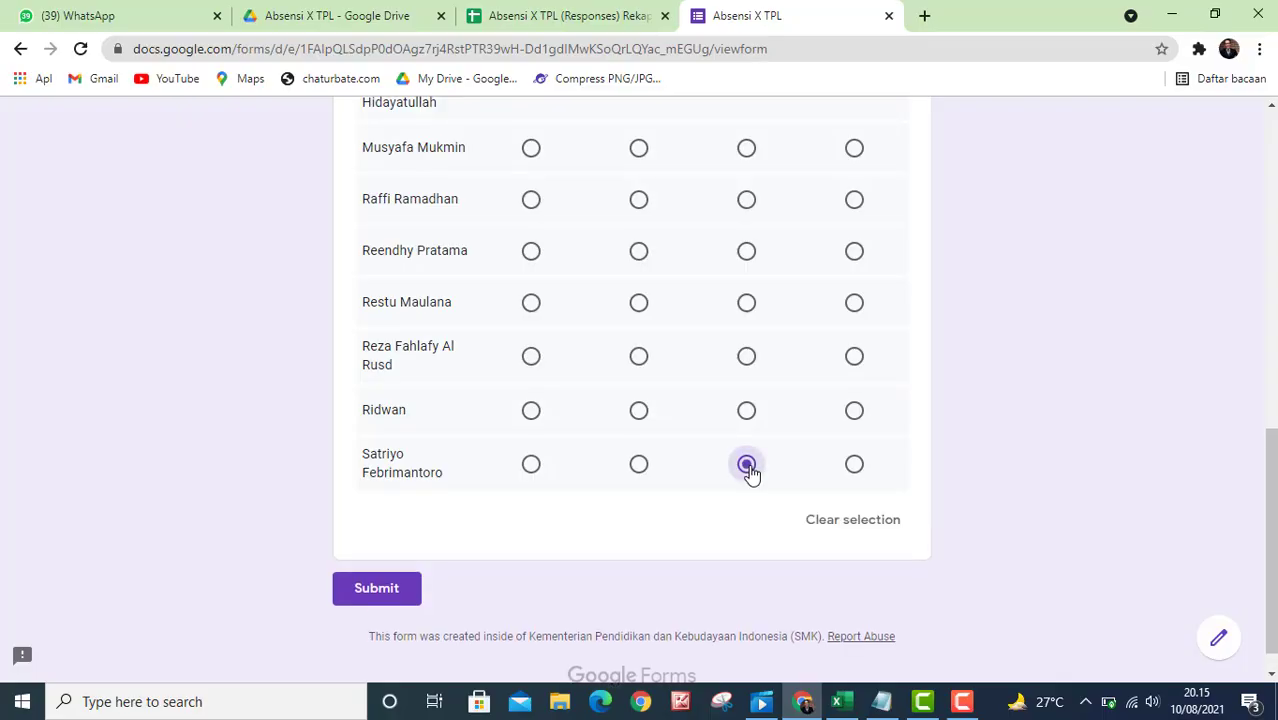
click(376, 589)
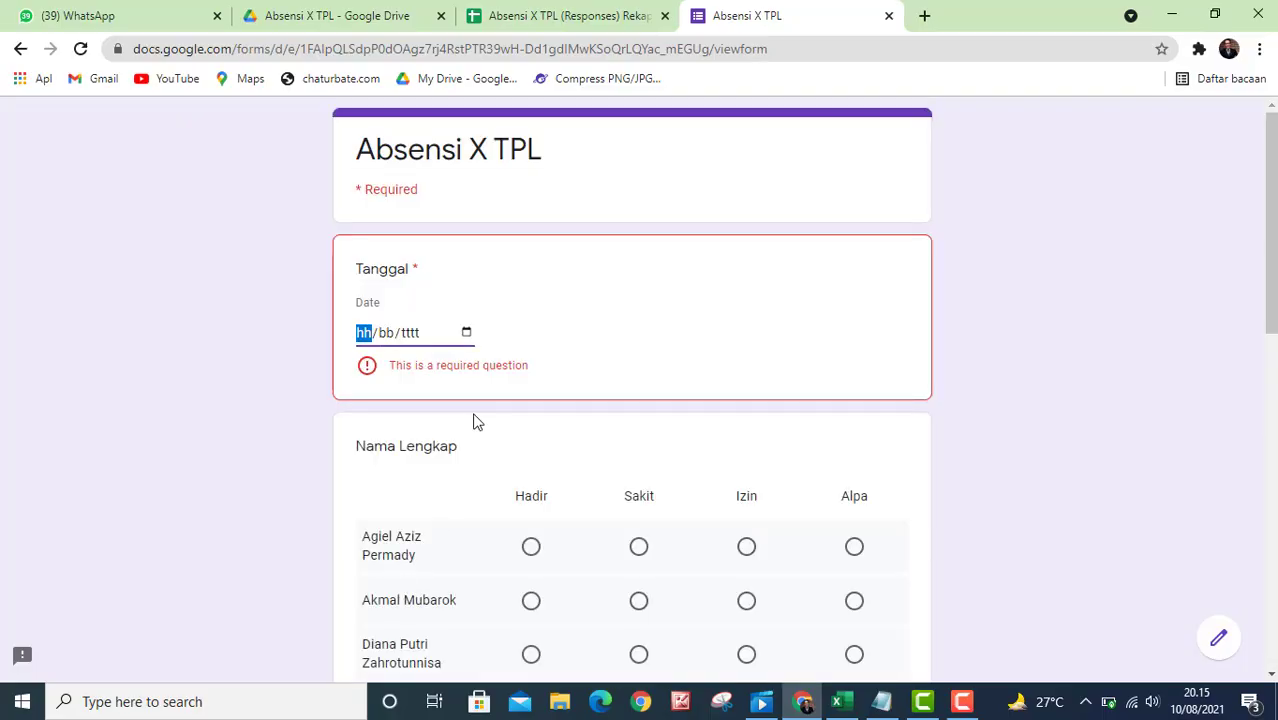
Set the Tanggal date to 11/08/2021 and submit the form response.
click(466, 333)
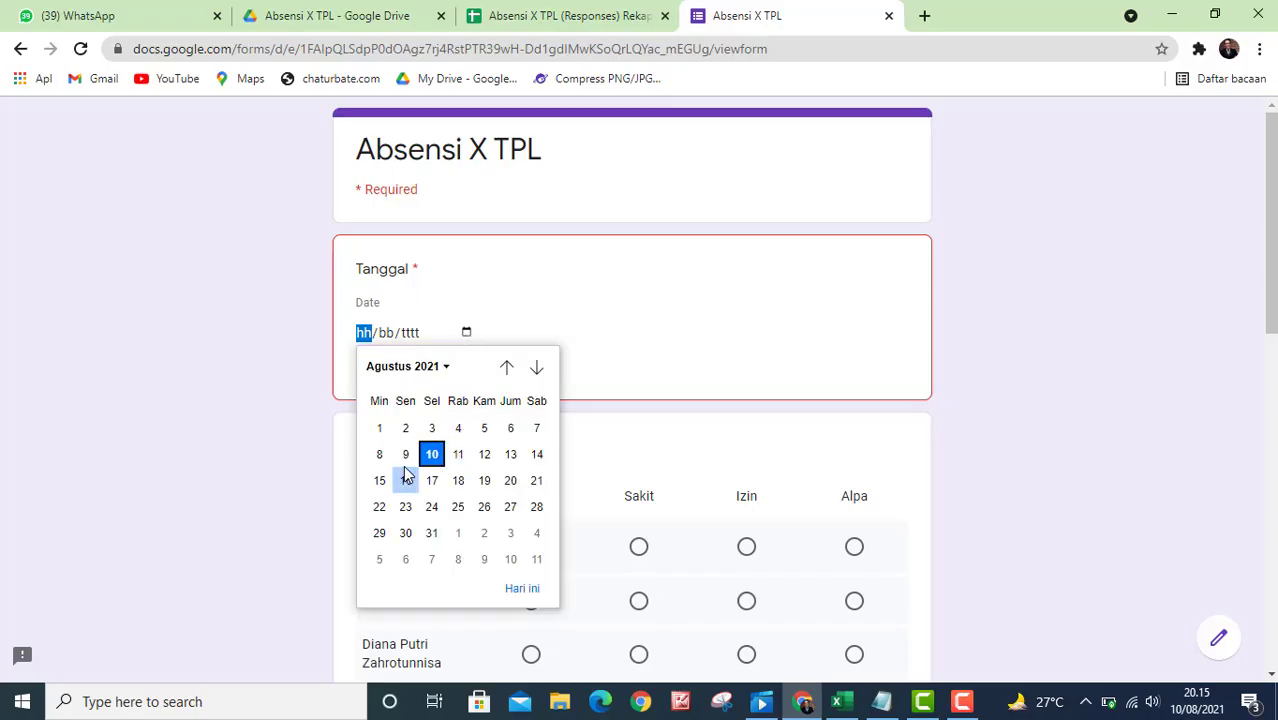
click(458, 456)
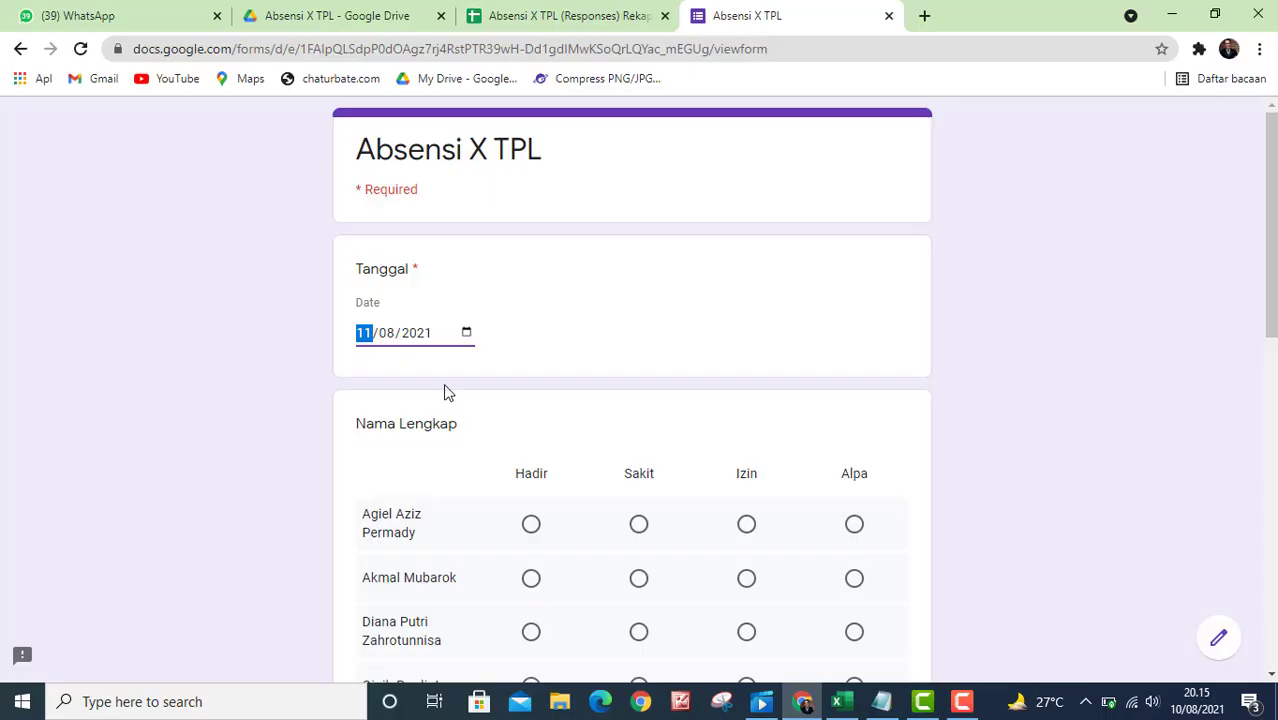
scroll(462, 448, down, 4)
scroll(462, 441, down, 5)
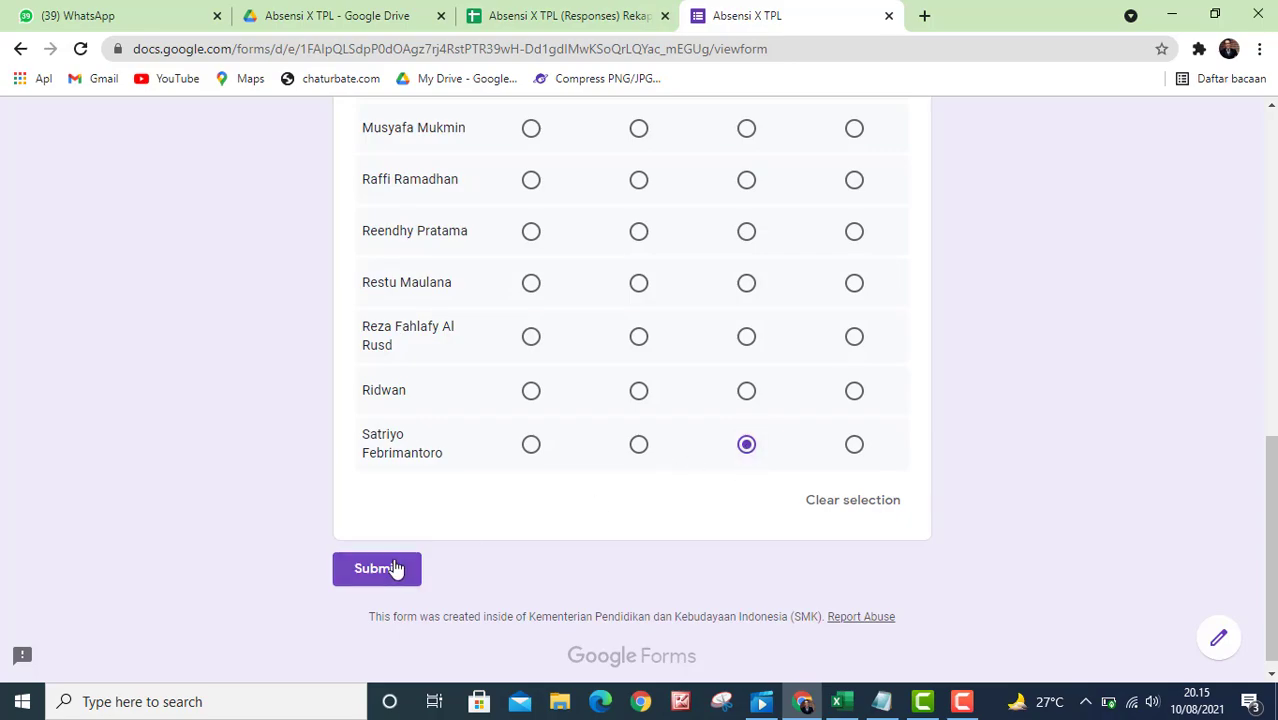
click(390, 570)
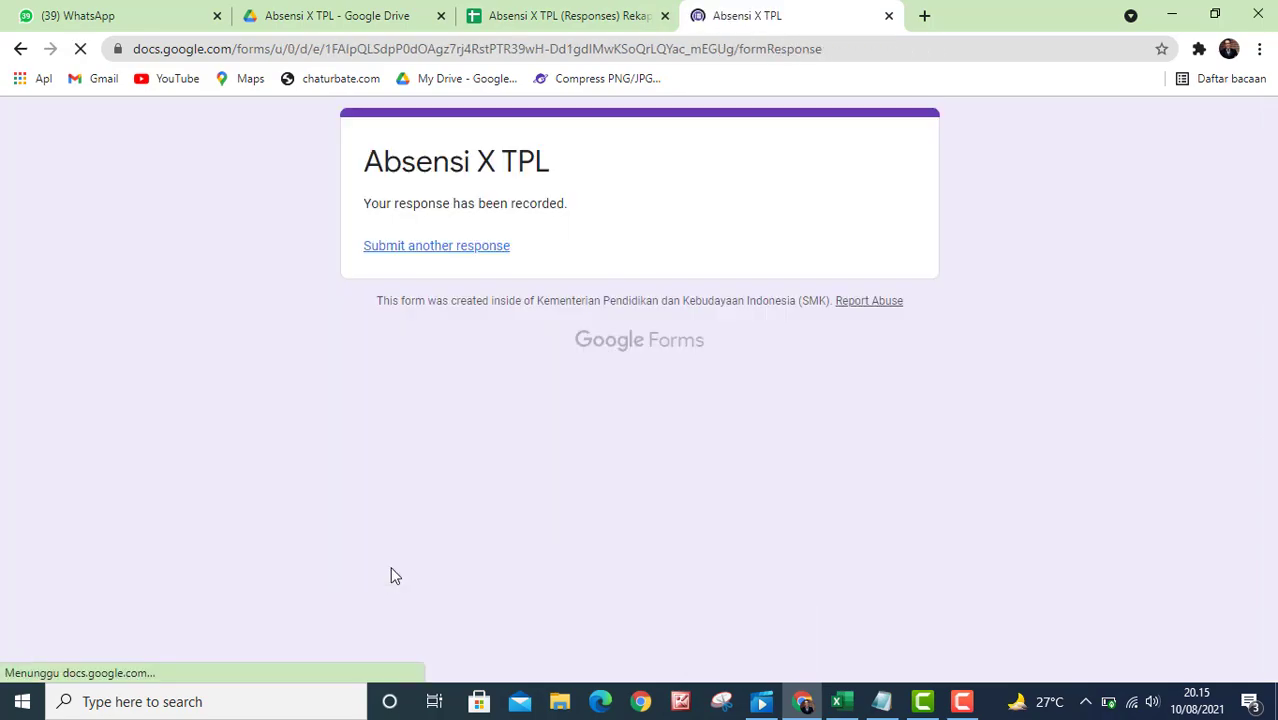
Compare student 15's Izin count in the Rekapitulasi sheet with that student's entries in the Form Responses 1 sheet.
click(571, 20)
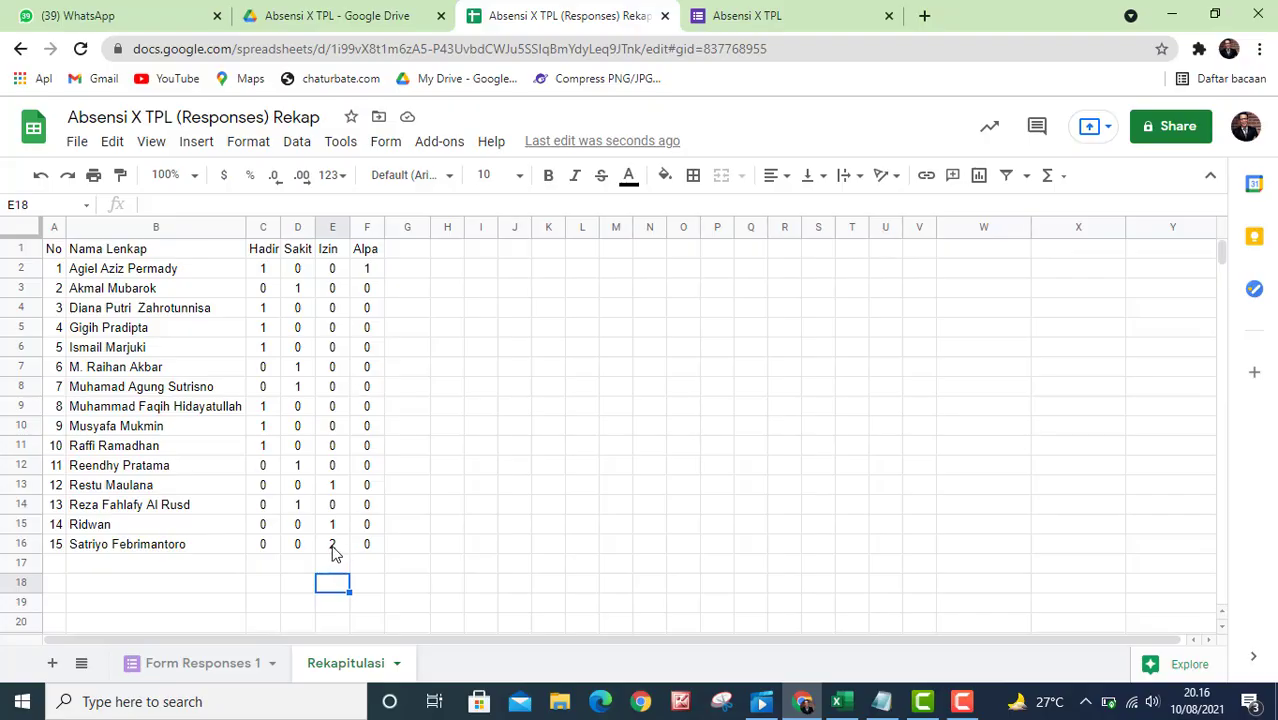
click(208, 664)
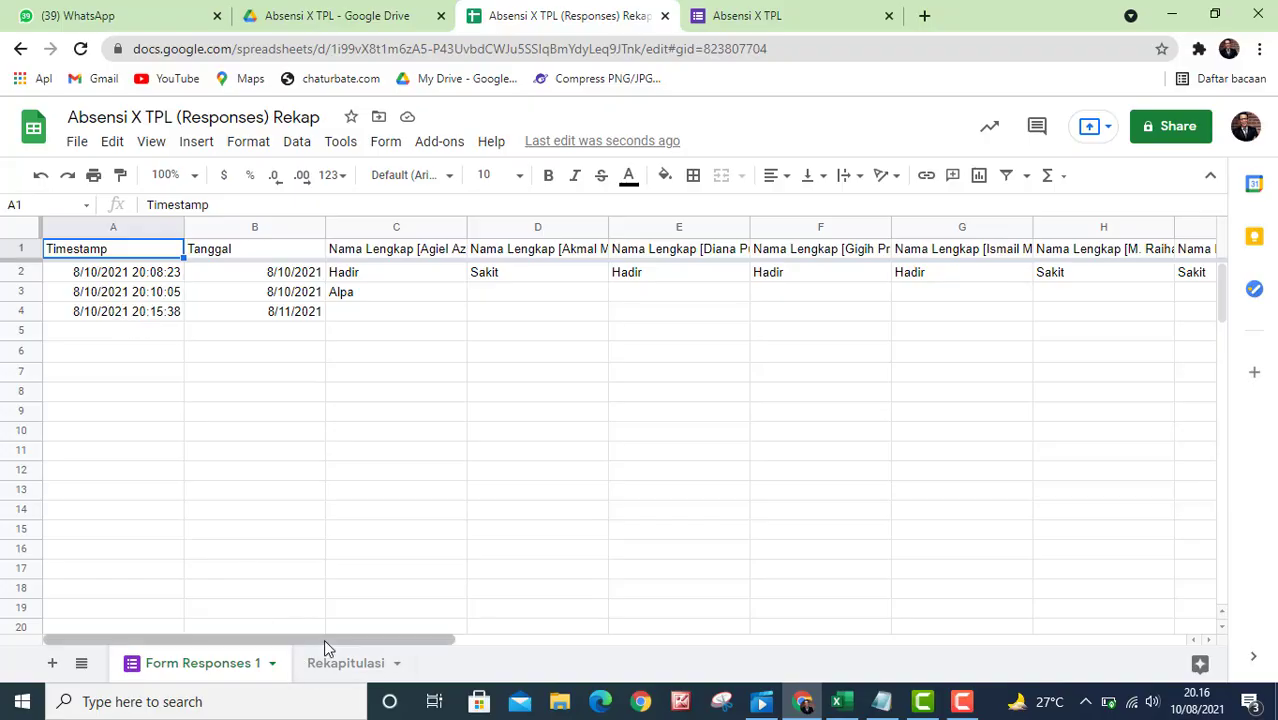
drag(323, 639, 855, 645)
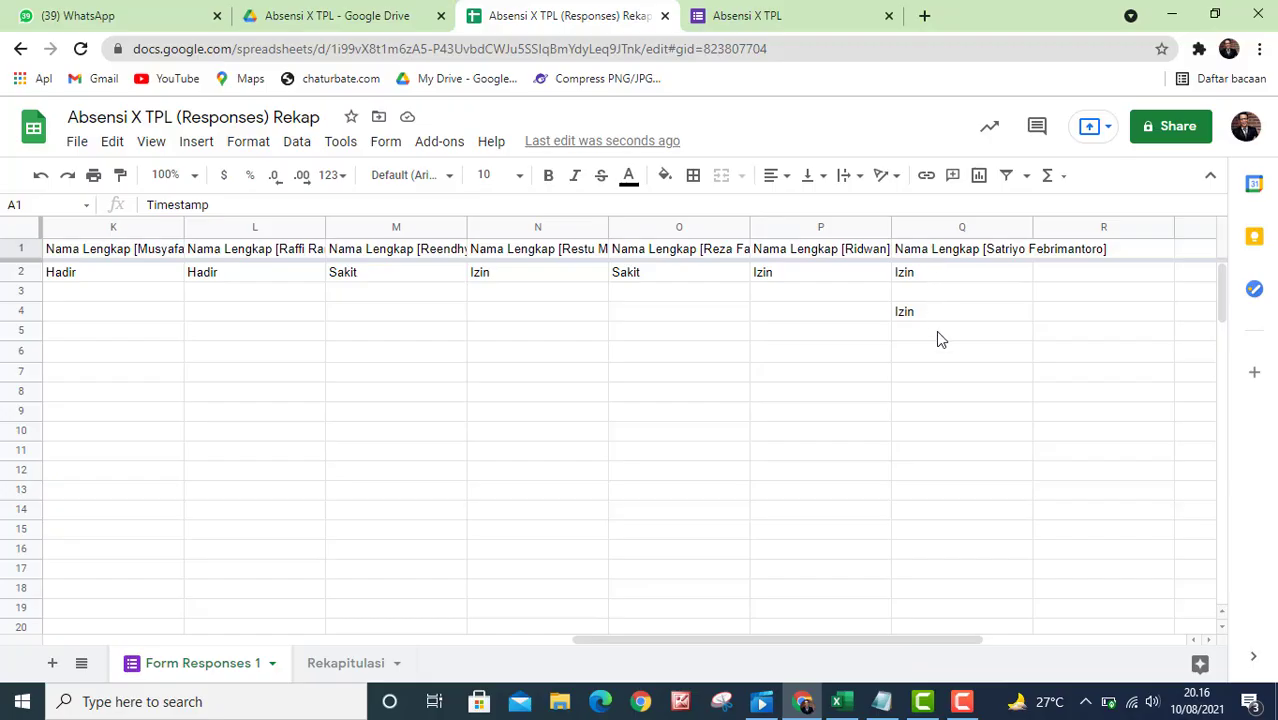
click(345, 665)
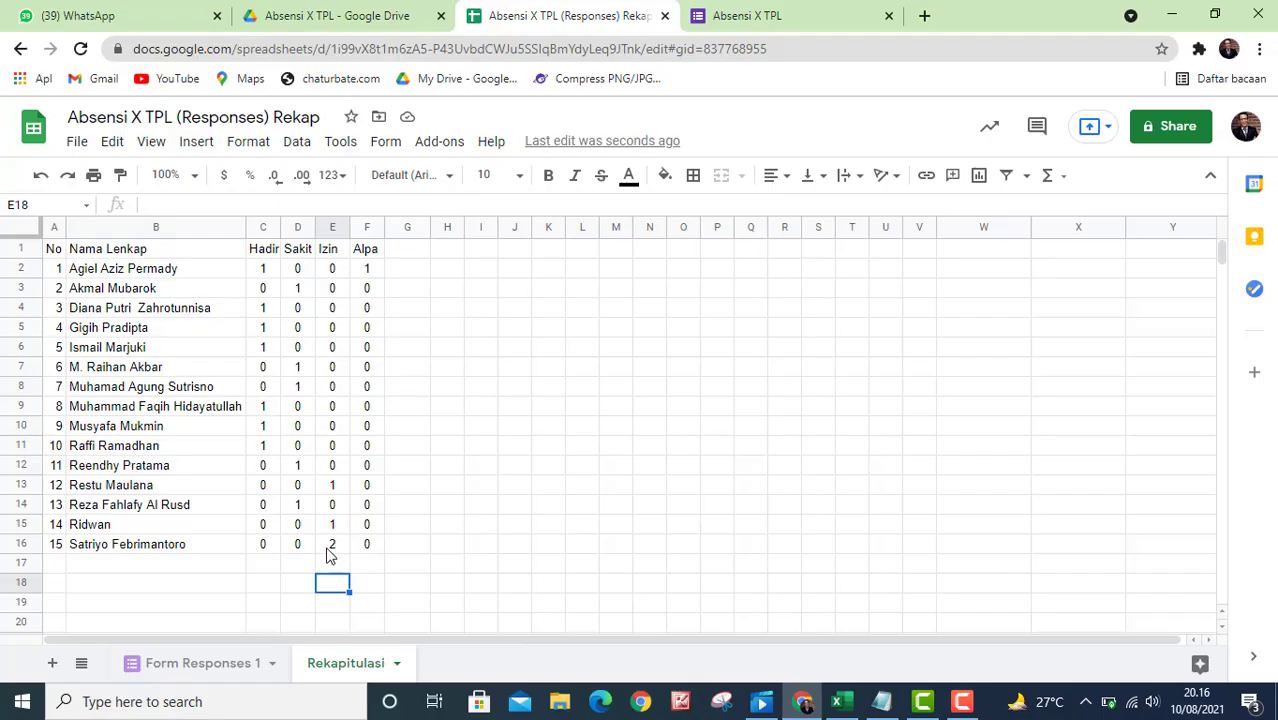
click(446, 545)
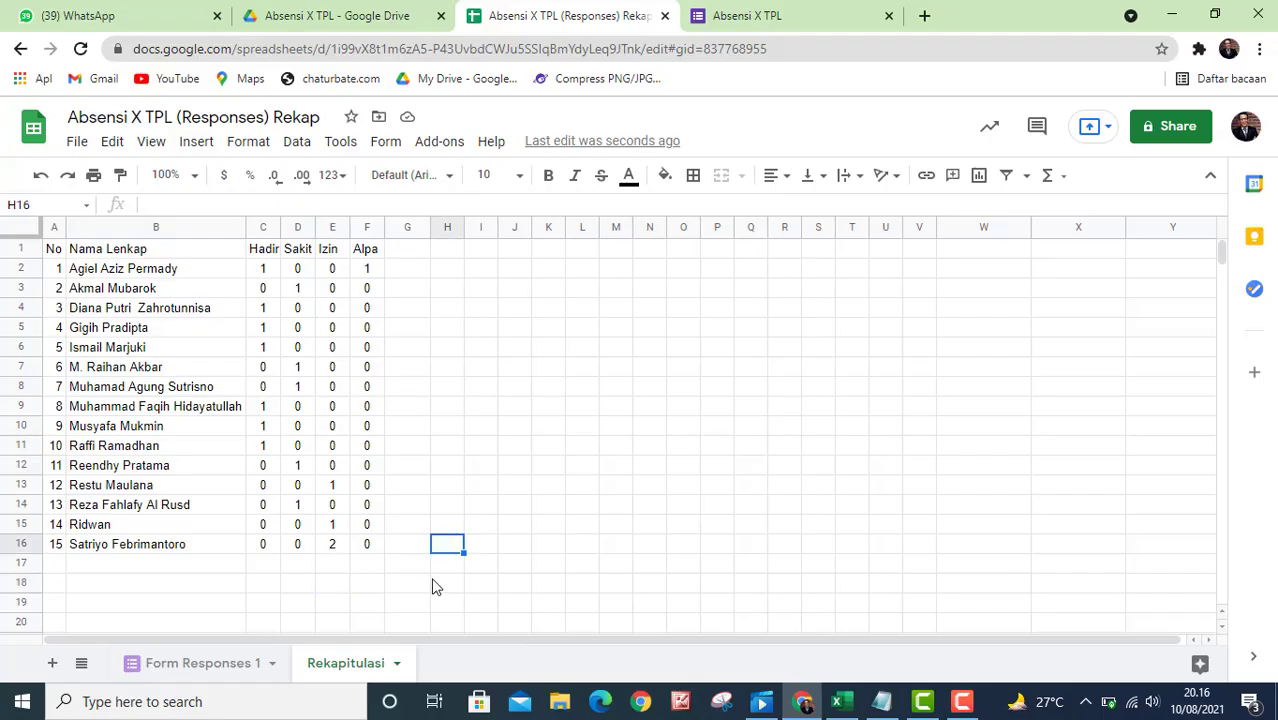